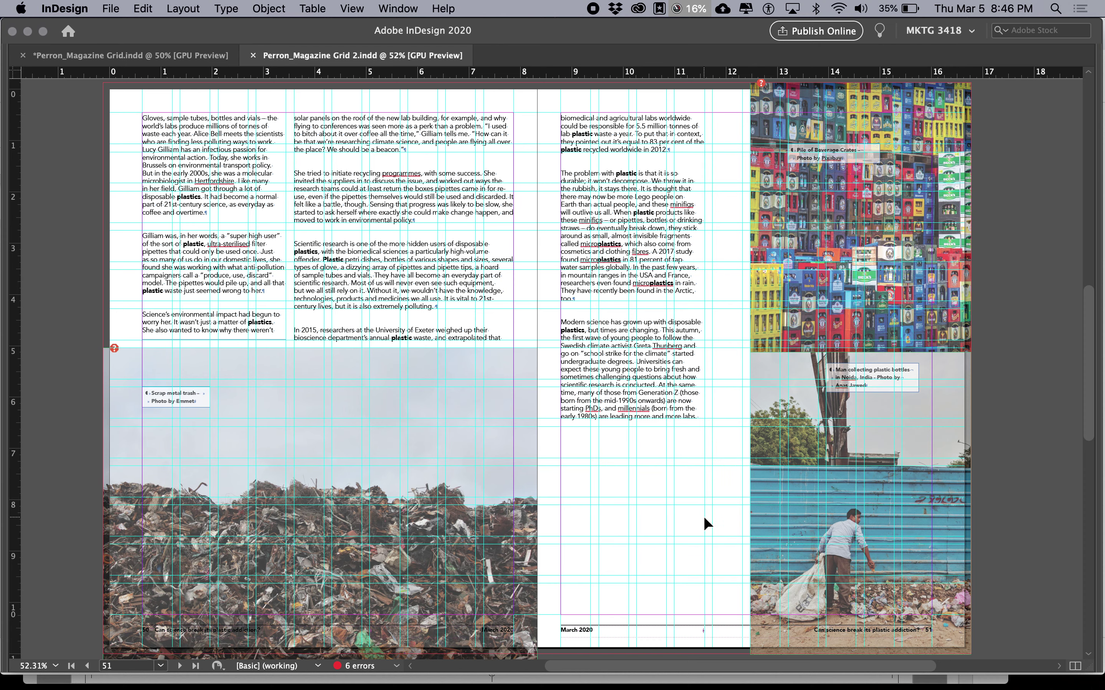
- Review the magazine spreads on pages 48 to 53, comparing the clean preview with the grid view
{"action": "key", "text": "w"}
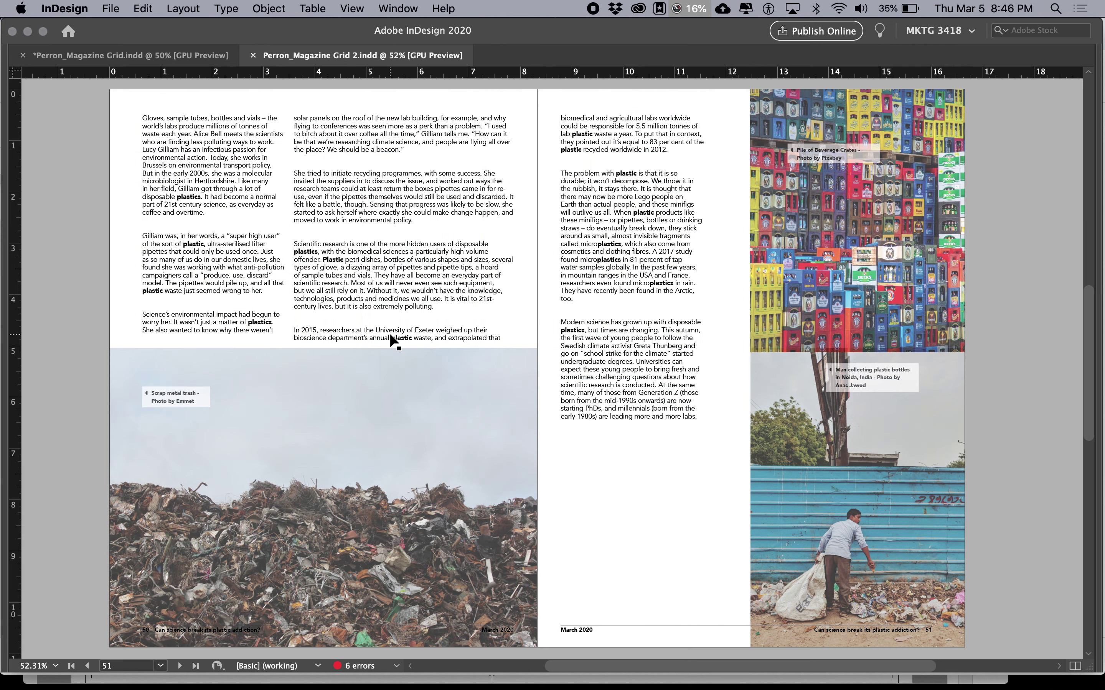
{"action": "scroll", "coordinate": [566, 361], "scroll_direction": "up", "scroll_amount": 10}
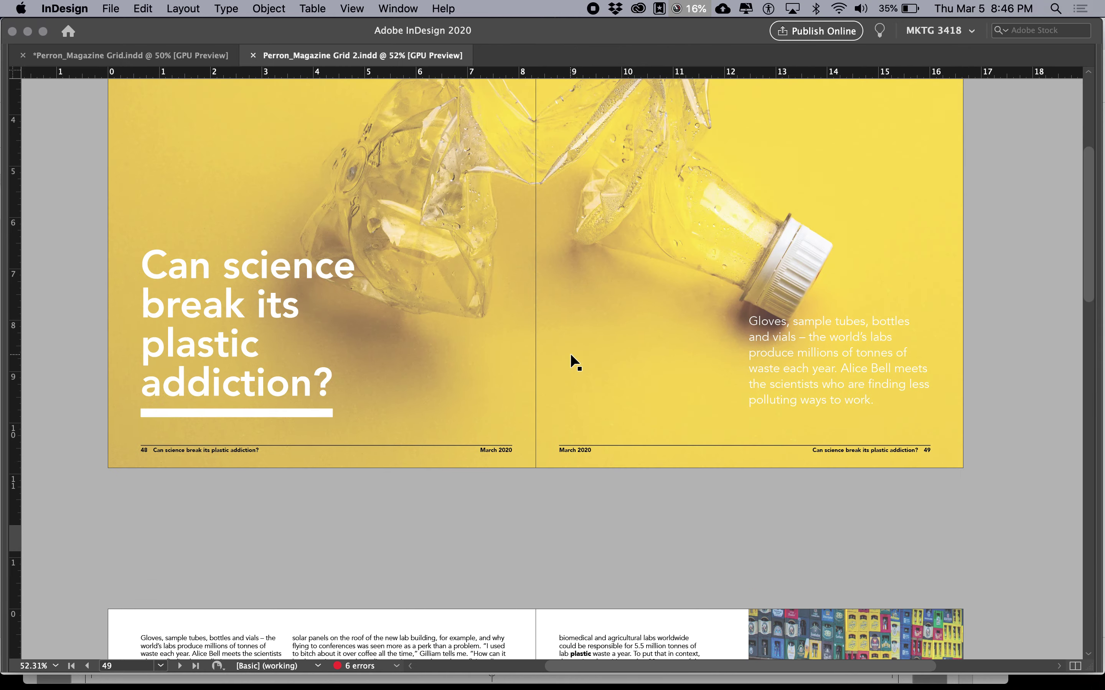
{"action": "scroll", "coordinate": [570, 352], "scroll_direction": "down", "scroll_amount": 8}
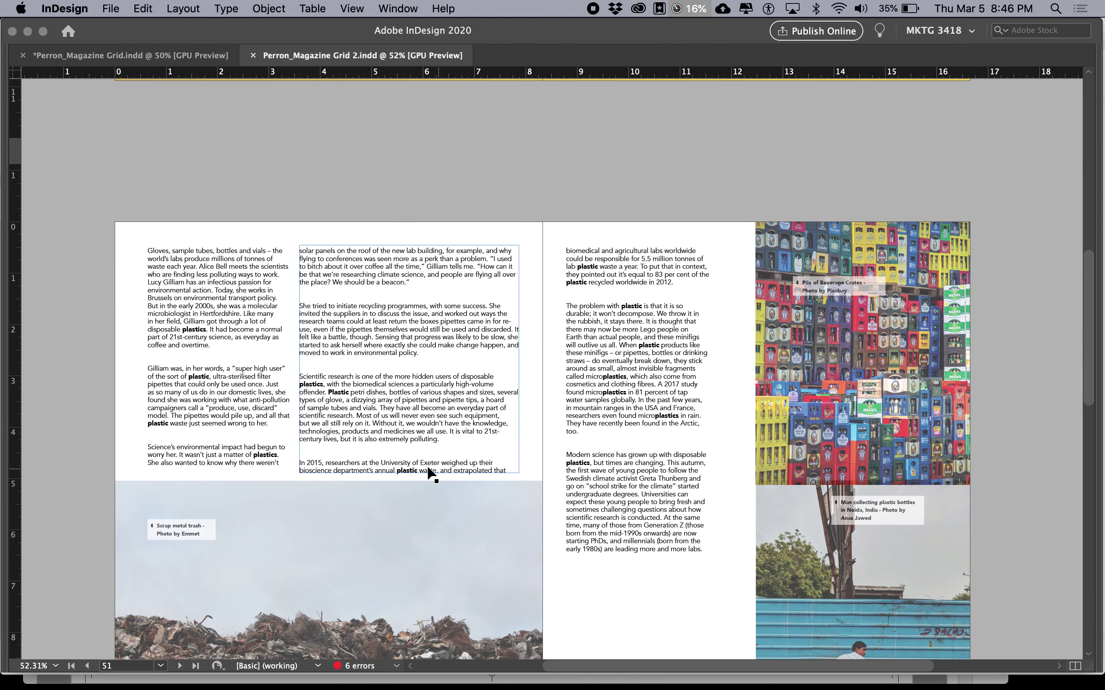
{"action": "scroll", "coordinate": [497, 450], "scroll_direction": "down", "scroll_amount": 10}
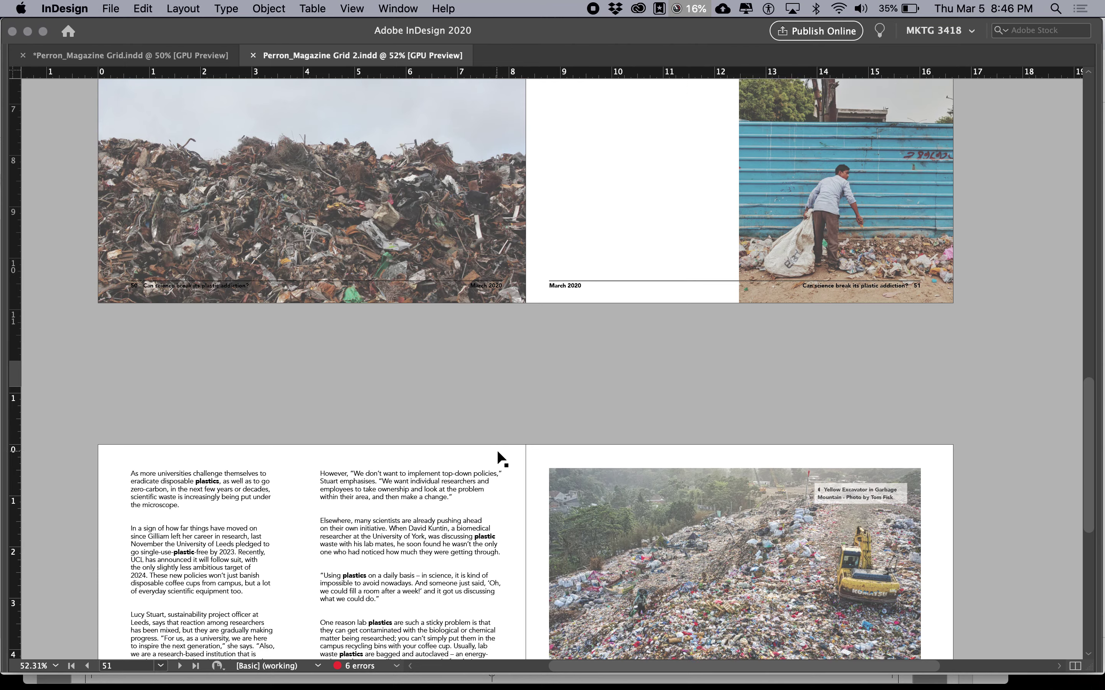
{"action": "scroll", "coordinate": [497, 449], "scroll_direction": "down", "scroll_amount": 5}
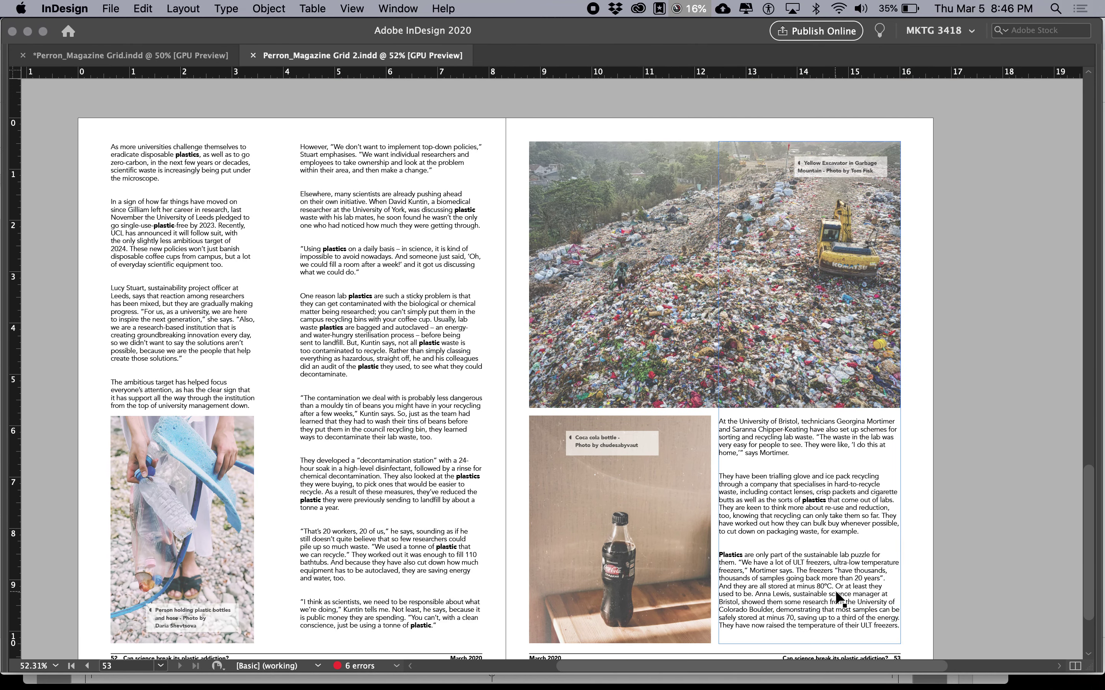
{"action": "scroll", "coordinate": [825, 610], "scroll_direction": "down", "scroll_amount": 3}
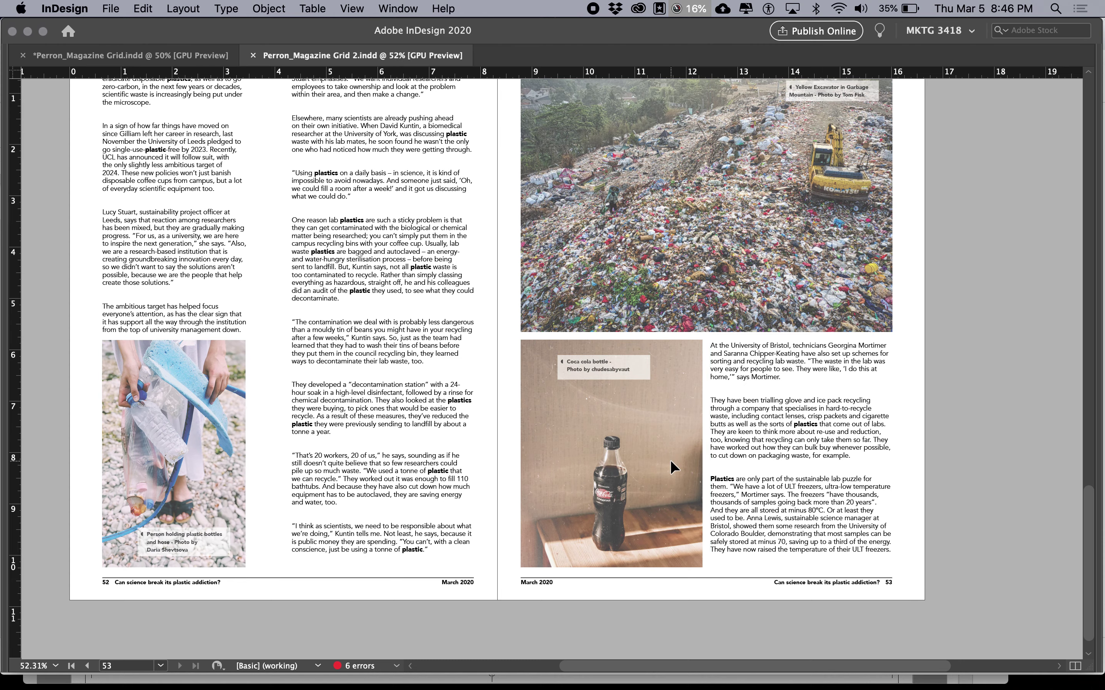
{"action": "key", "text": "w"}
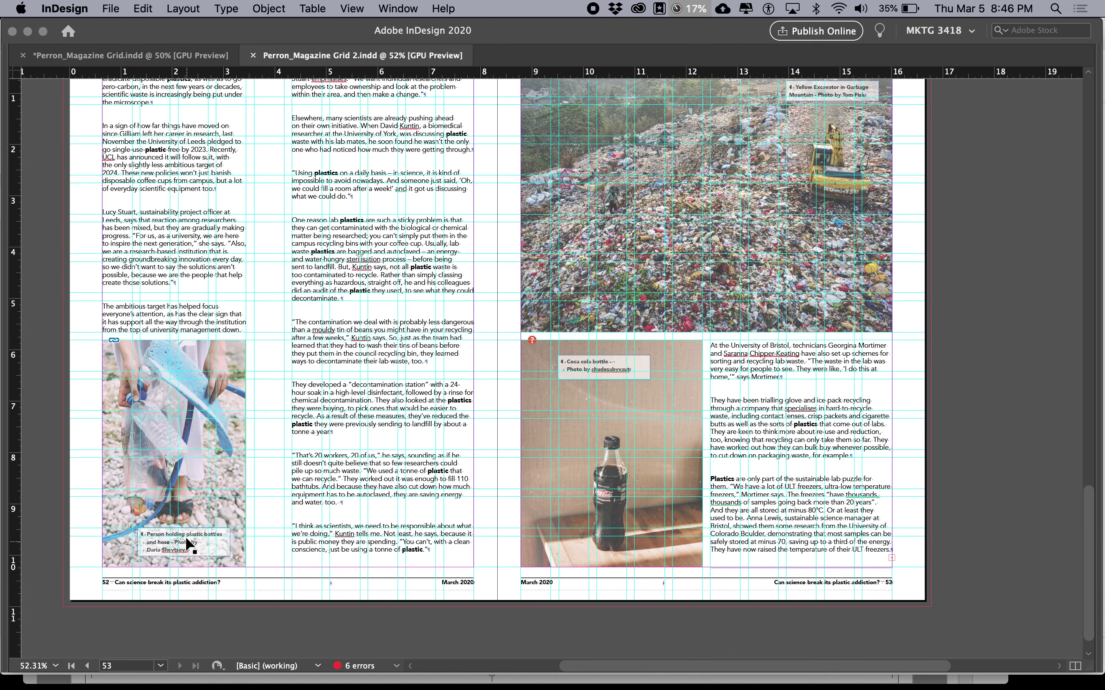
{"action": "key", "text": "w"}
- Bring back the hidden panels and check which object style the photo captions on page 53 use
{"action": "key", "text": "Tab"}
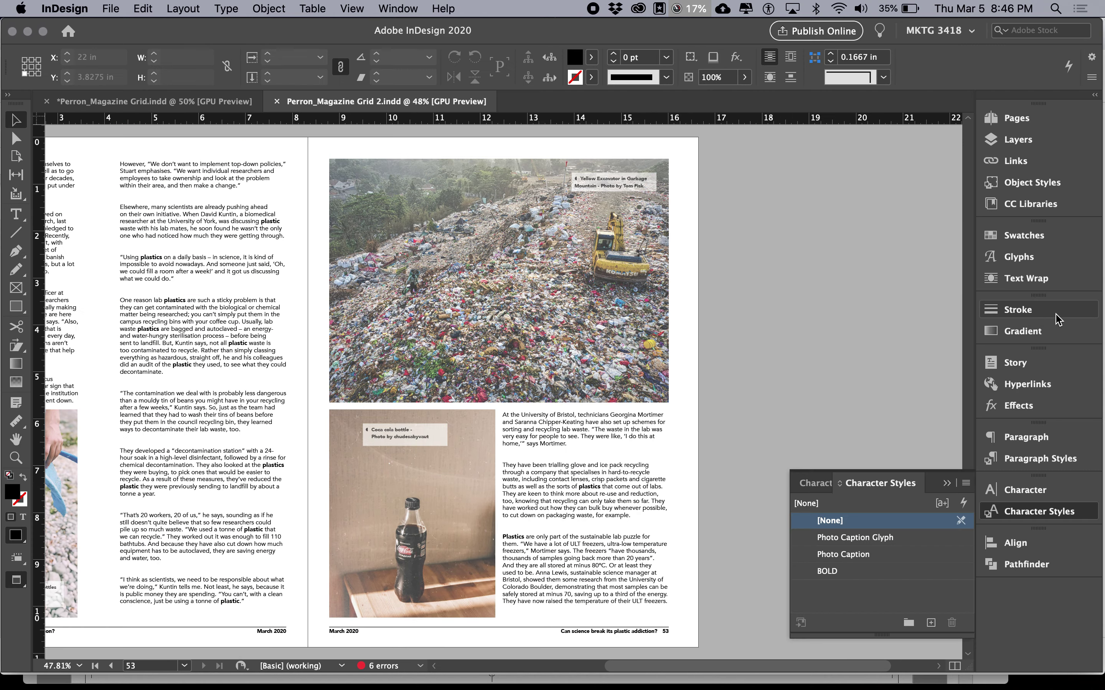
{"action": "left_click", "coordinate": [1031, 183]}
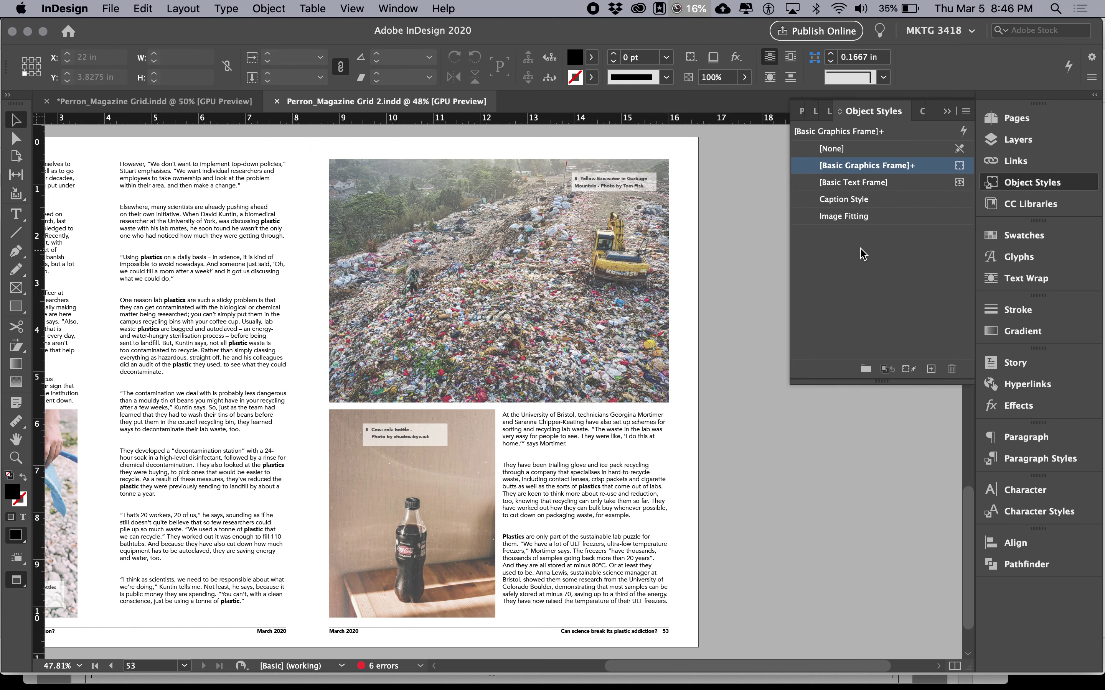
{"action": "left_click", "coordinate": [603, 187]}
{"action": "left_click", "coordinate": [424, 433]}
{"action": "scroll", "coordinate": [614, 333], "scroll_direction": "down", "scroll_amount": 1}
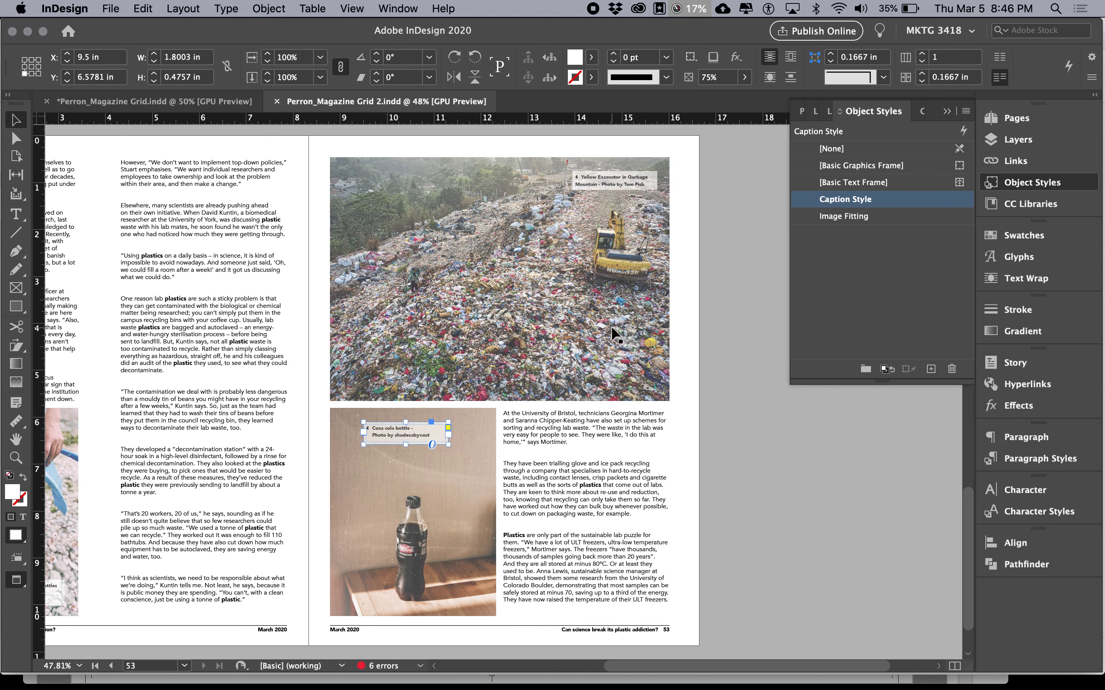
- Unlock the Images layer and select the beverage crates photo on page 51
{"action": "key", "text": "w"}
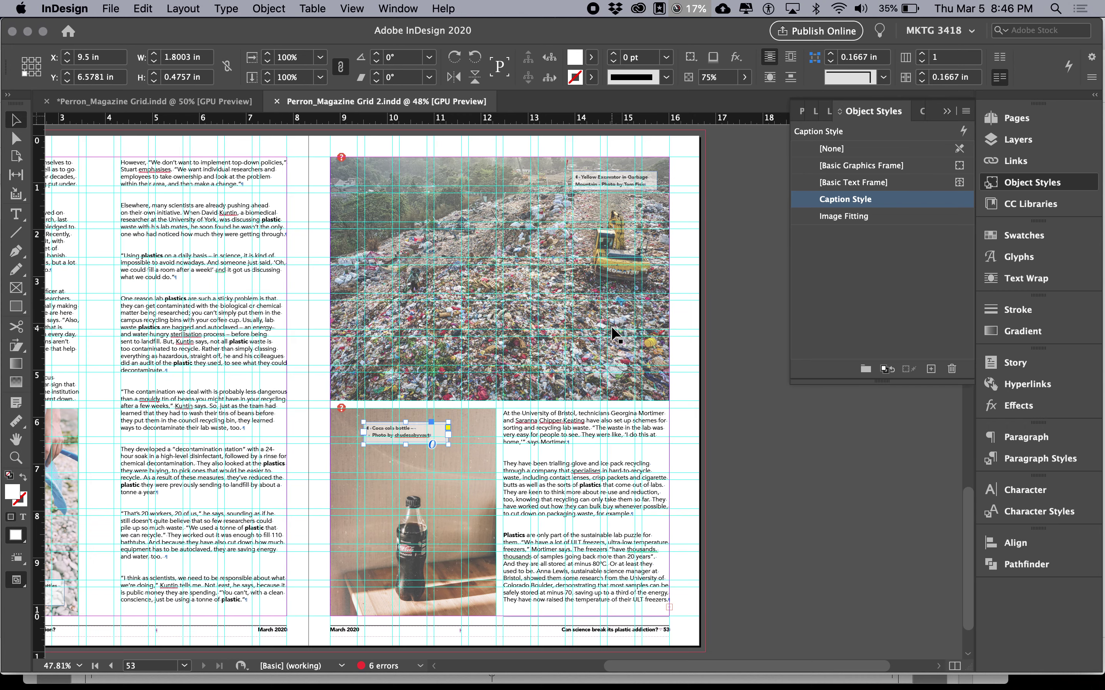
{"action": "scroll", "coordinate": [547, 290], "scroll_direction": "left", "scroll_amount": 5}
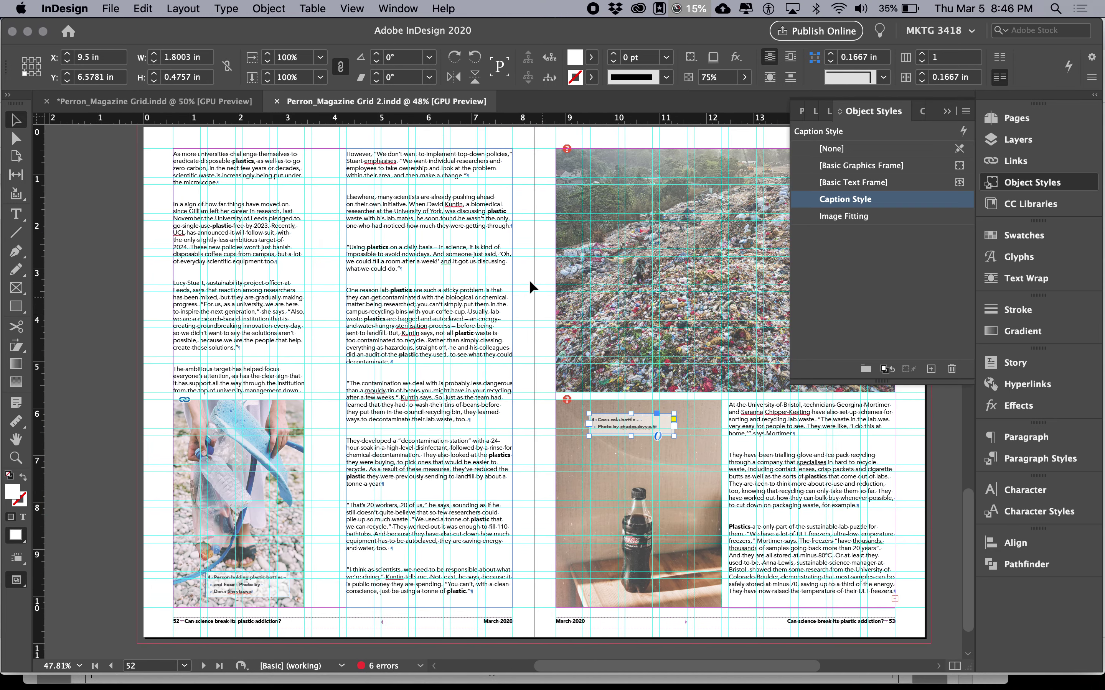
{"action": "scroll", "coordinate": [566, 235], "scroll_direction": "right", "scroll_amount": 3}
{"action": "scroll", "coordinate": [566, 235], "scroll_direction": "up", "scroll_amount": 10}
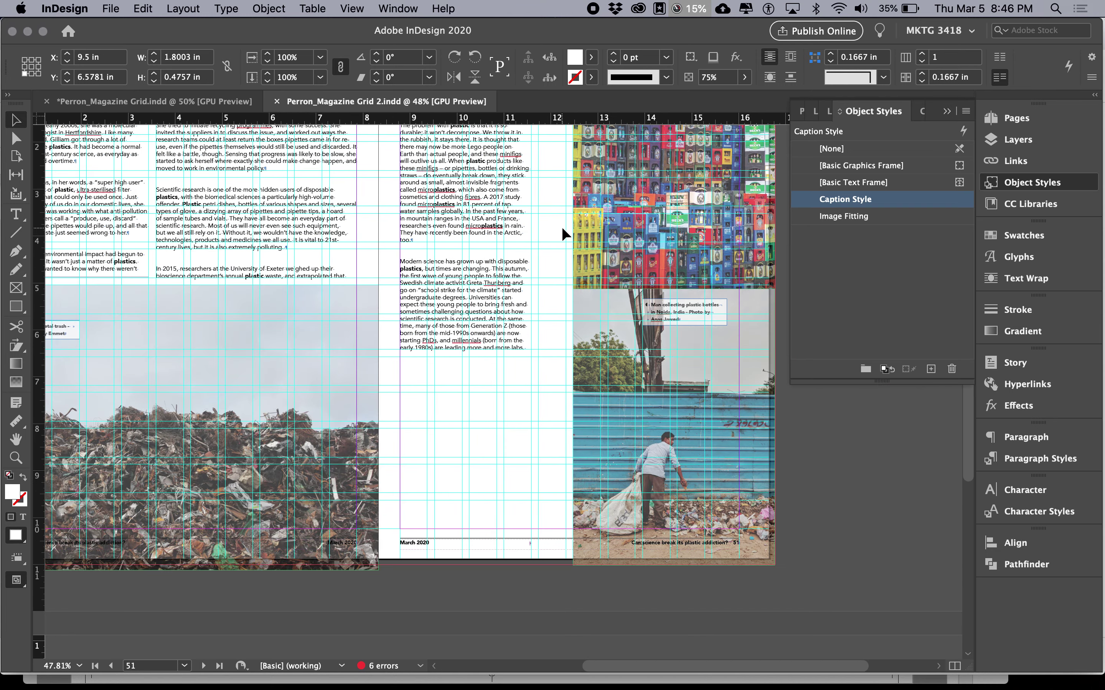
{"action": "scroll", "coordinate": [566, 235], "scroll_direction": "up", "scroll_amount": 5}
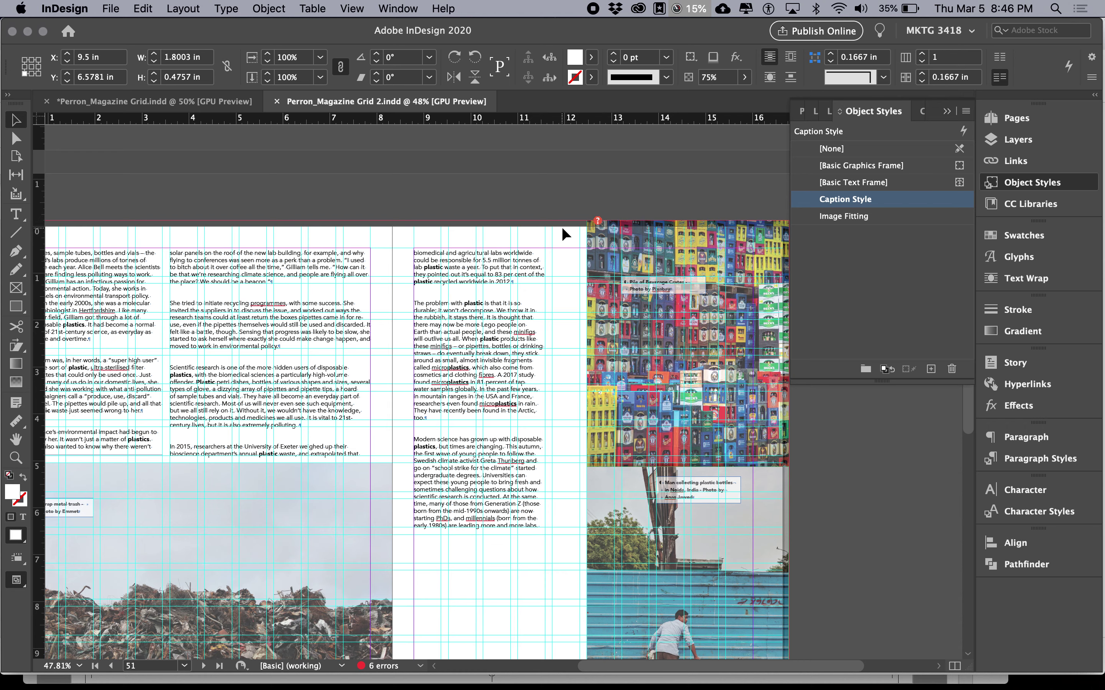
{"action": "key", "text": "w"}
{"action": "left_click", "coordinate": [693, 250]}
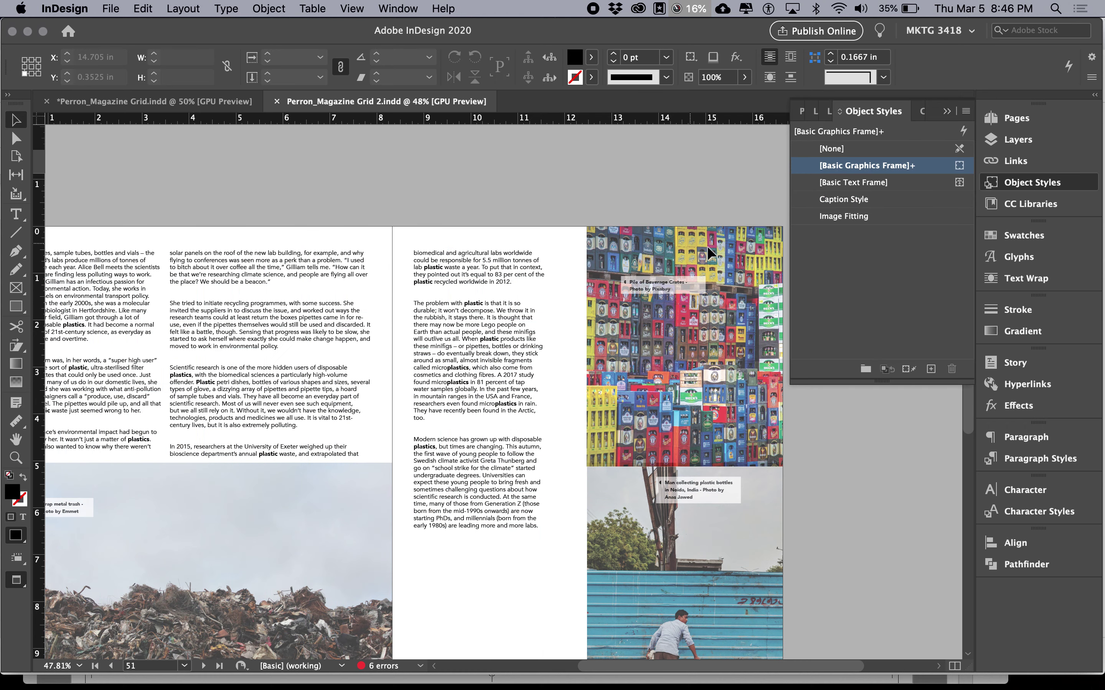
{"action": "left_click", "coordinate": [1021, 140]}
{"action": "left_click", "coordinate": [816, 165]}
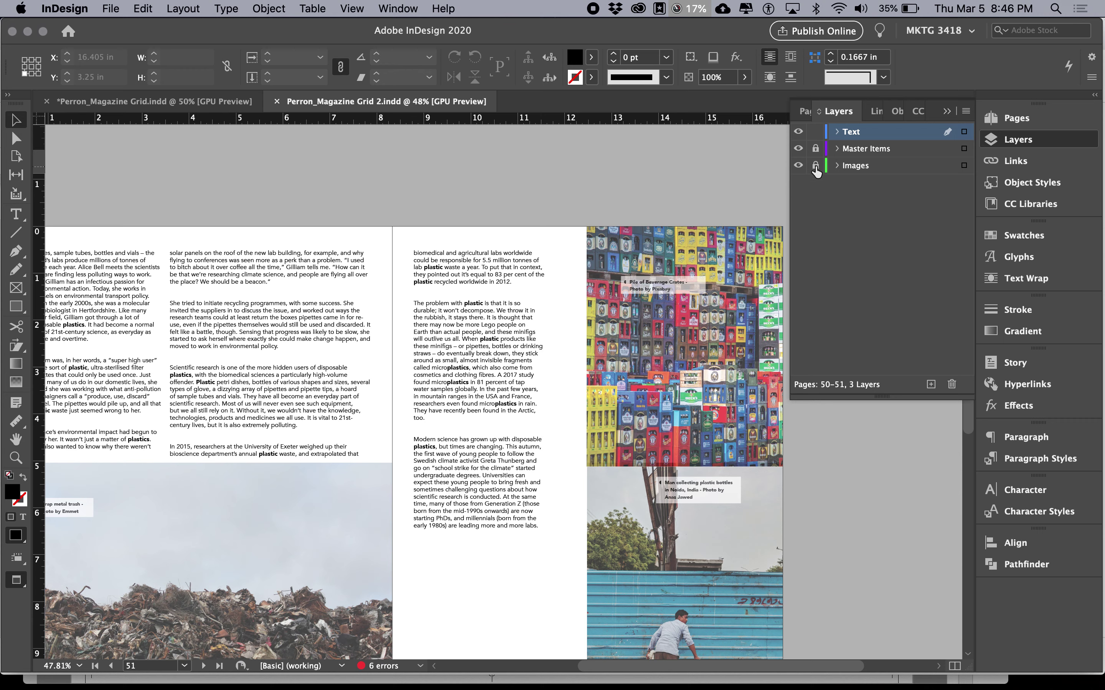
{"action": "left_click", "coordinate": [964, 166]}
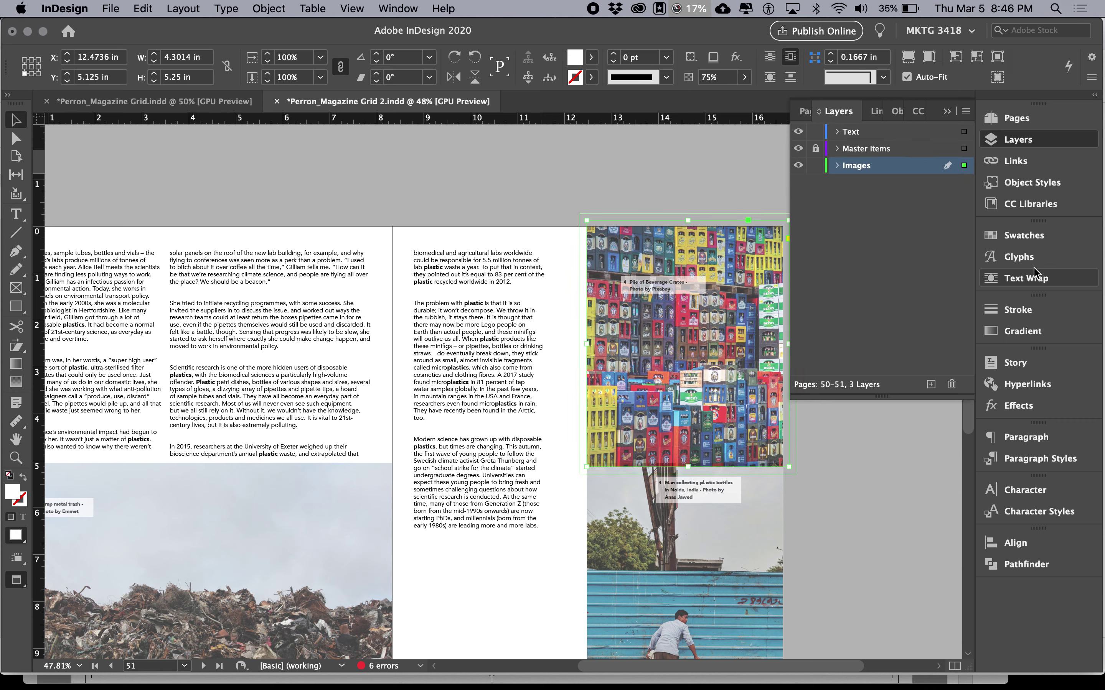
{"action": "left_click", "coordinate": [1029, 204]}
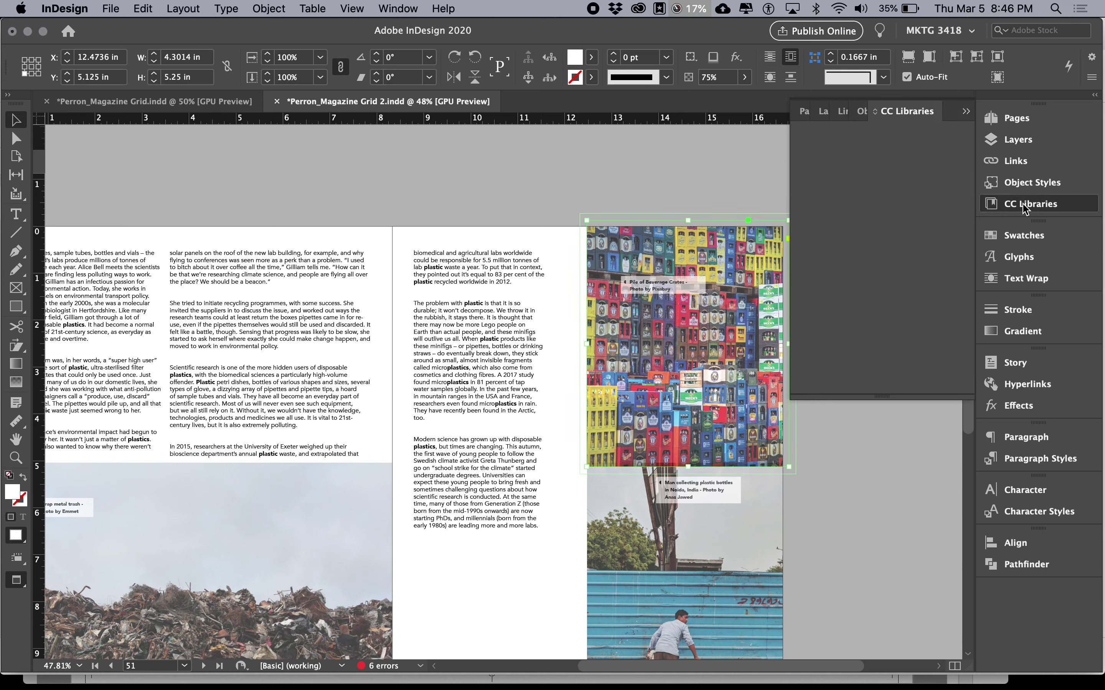
{"action": "left_click", "coordinate": [1021, 187]}
{"action": "left_click", "coordinate": [1030, 204]}
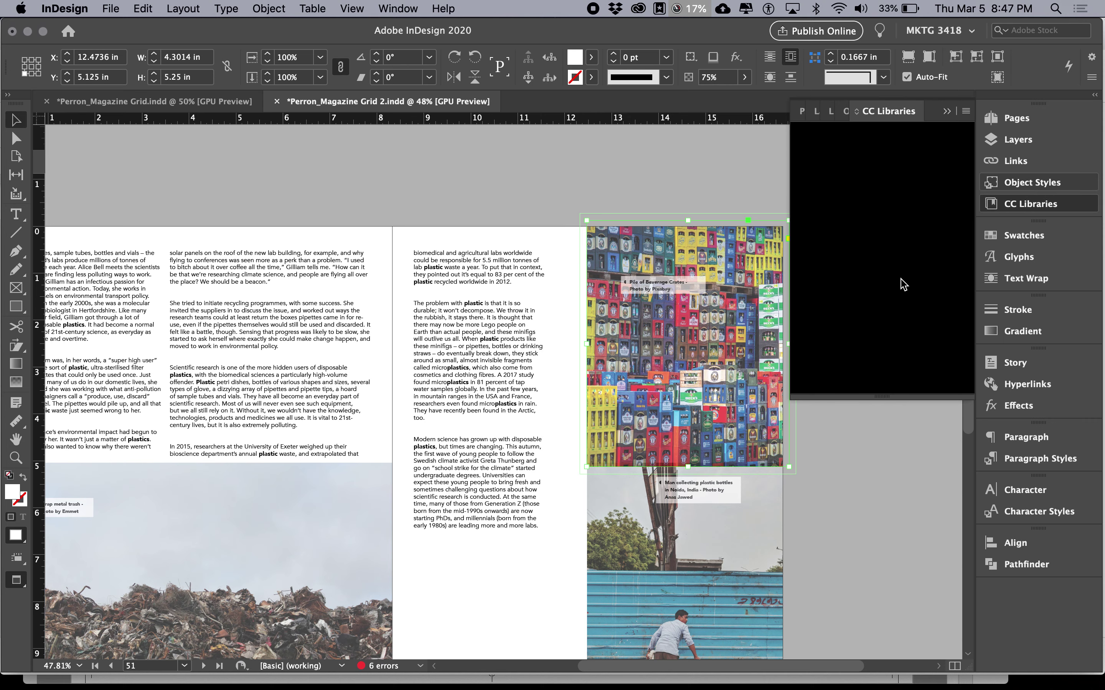
{"action": "left_click", "coordinate": [751, 331]}
{"action": "key", "text": "Escape"}
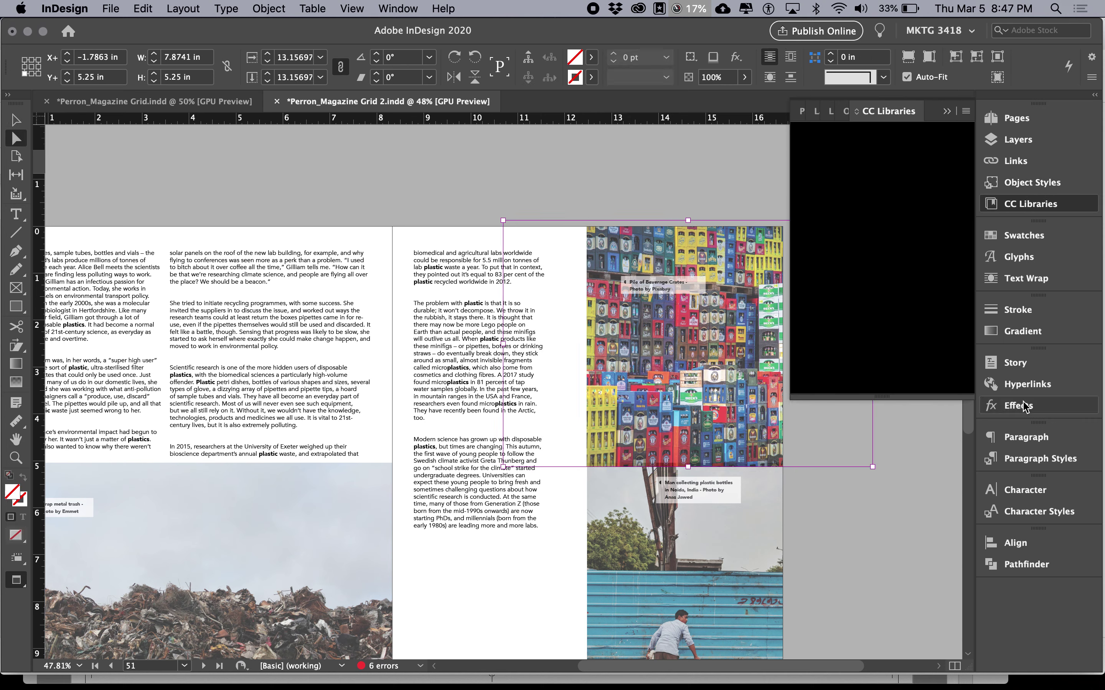
- Try setting the beverage crates photo's own opacity to 100%, then undo that change
{"action": "left_click", "coordinate": [1023, 406]}
{"action": "left_click", "coordinate": [880, 217]}
{"action": "key", "text": "v"}
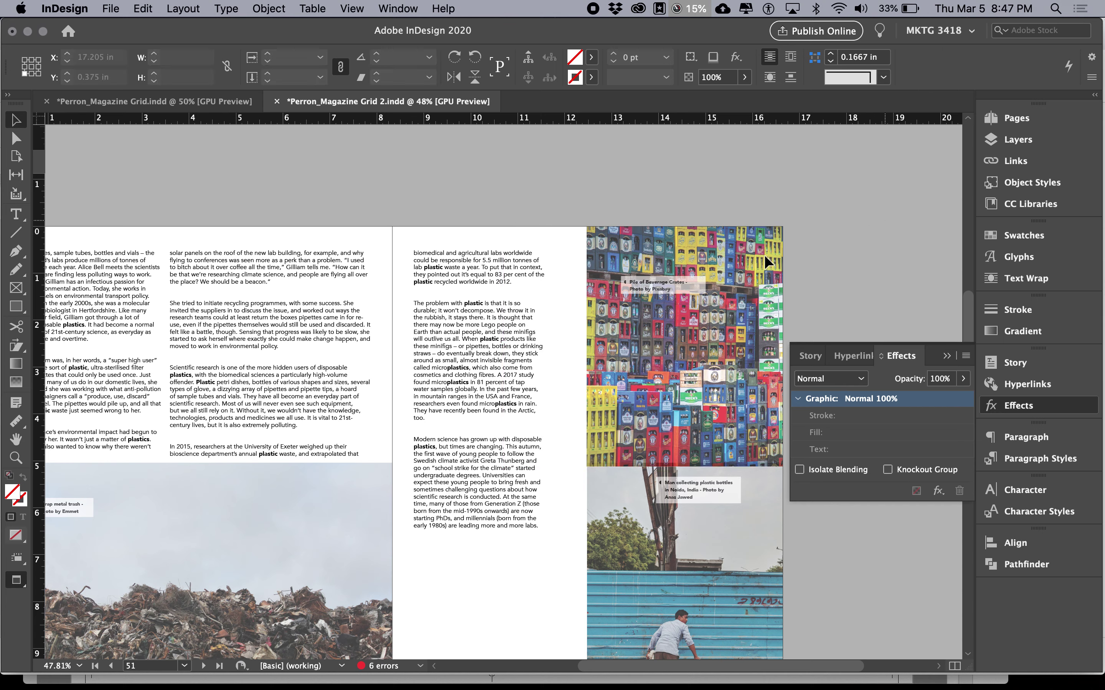
{"action": "left_click", "coordinate": [765, 264]}
{"action": "left_click", "coordinate": [941, 379]}
{"action": "type", "text": "1"}
{"action": "key", "text": "Return"}
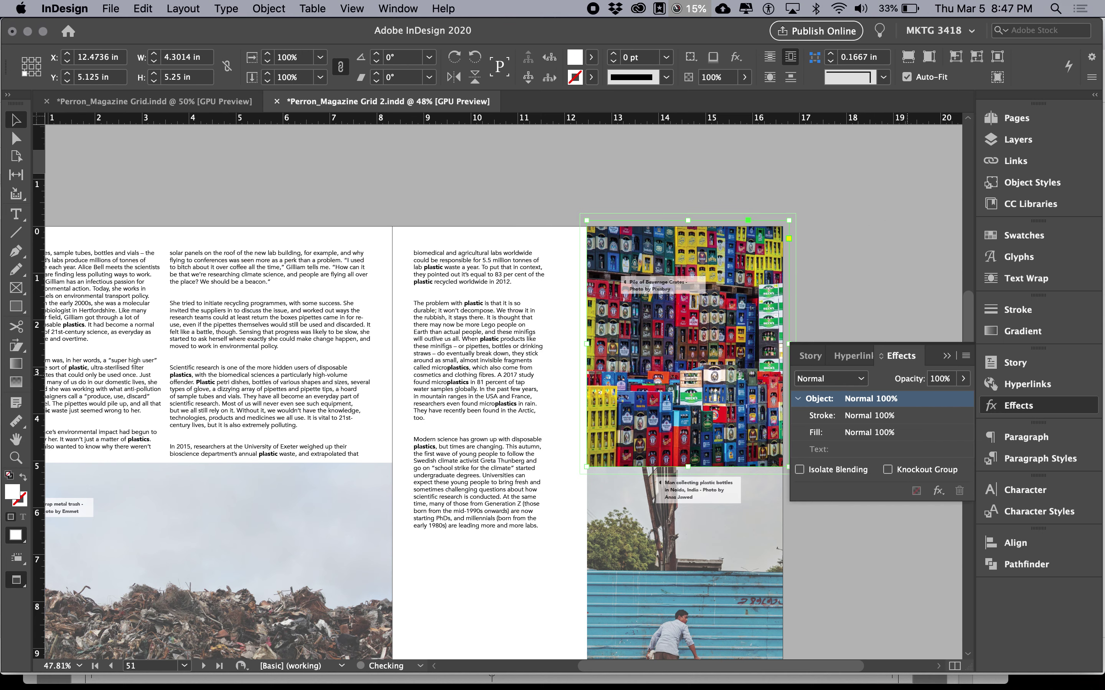
{"action": "left_click", "coordinate": [775, 518]}
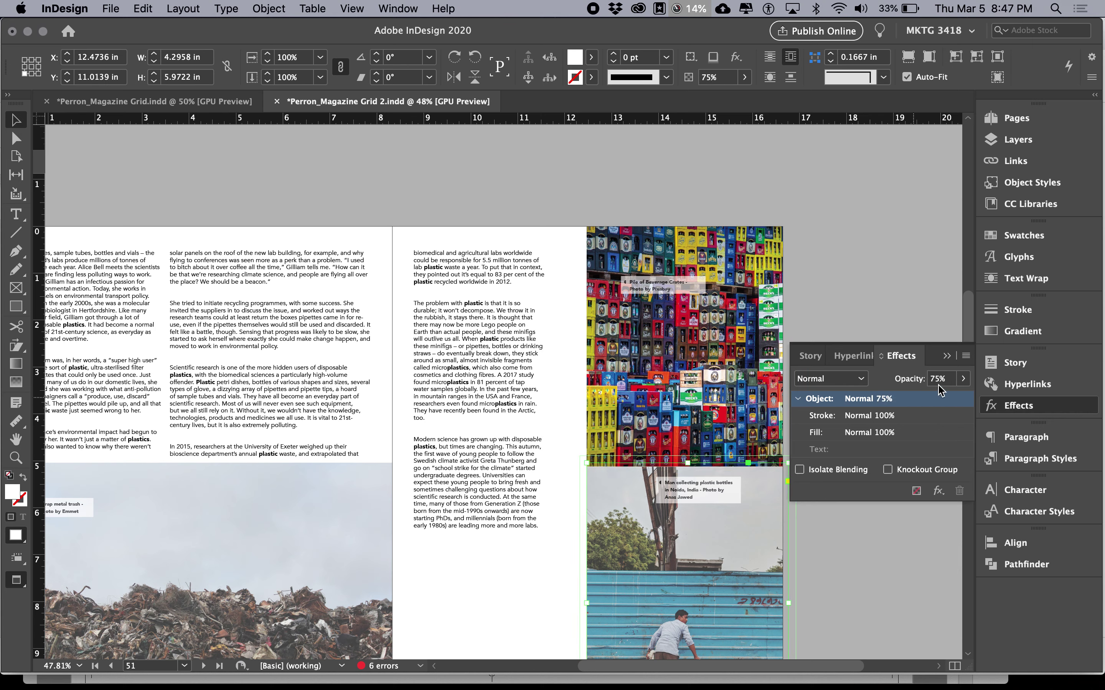
{"action": "key", "text": "super+z"}
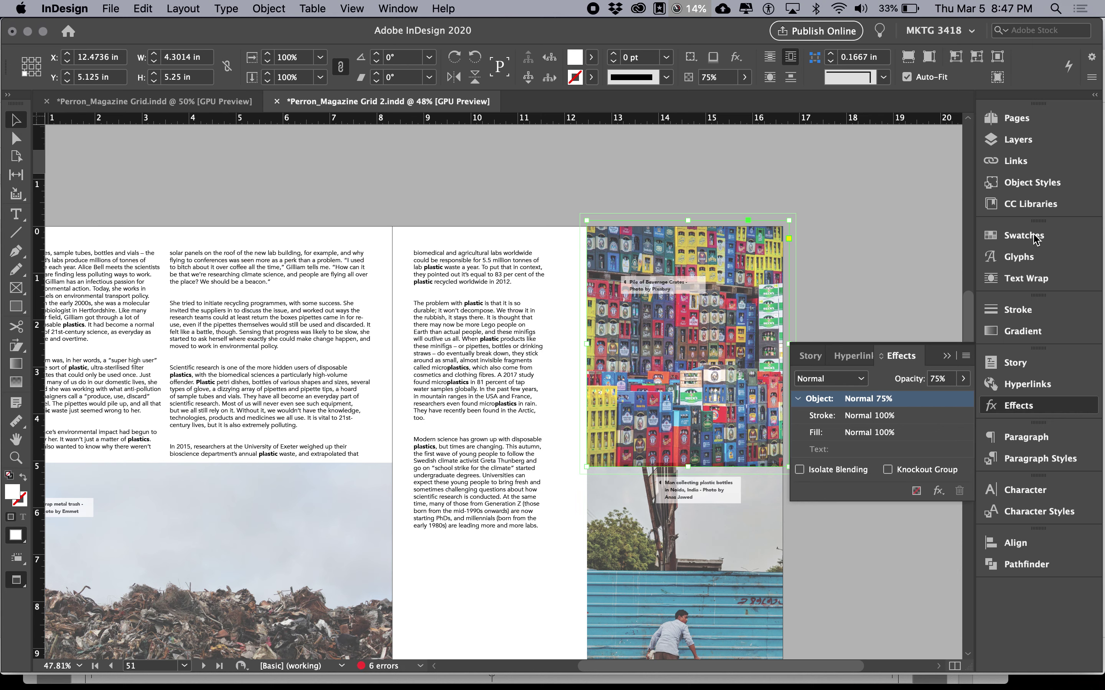
- Try excluding the Transparency attribute from the Image Fitting object style
{"action": "left_click", "coordinate": [1035, 185]}
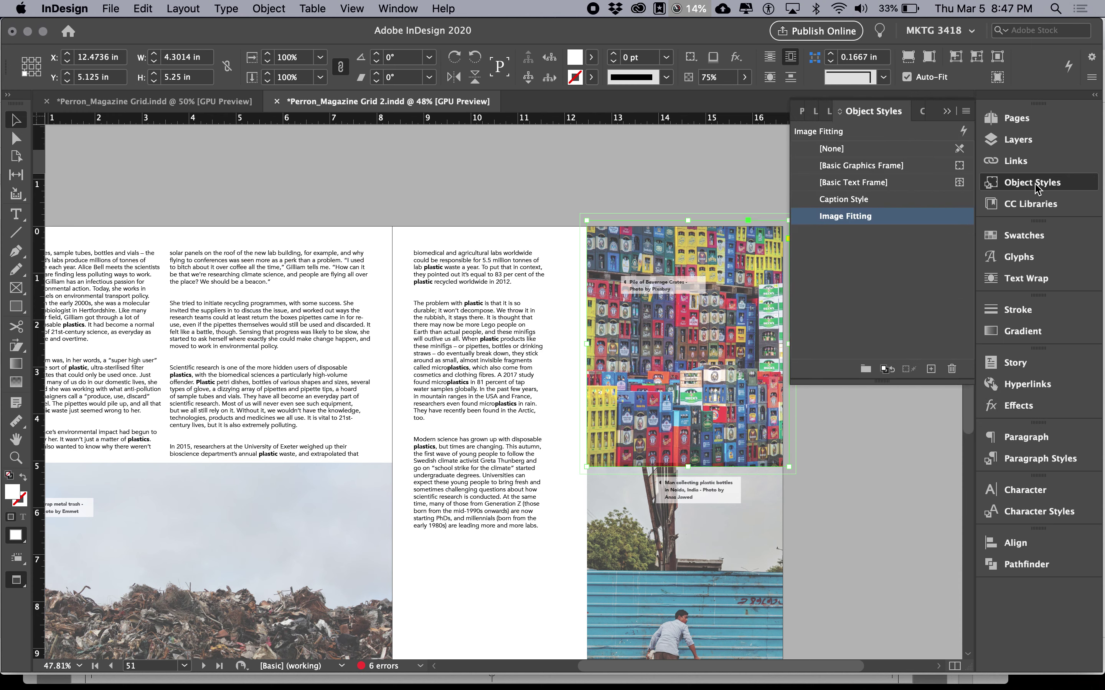
{"action": "left_click", "coordinate": [889, 226]}
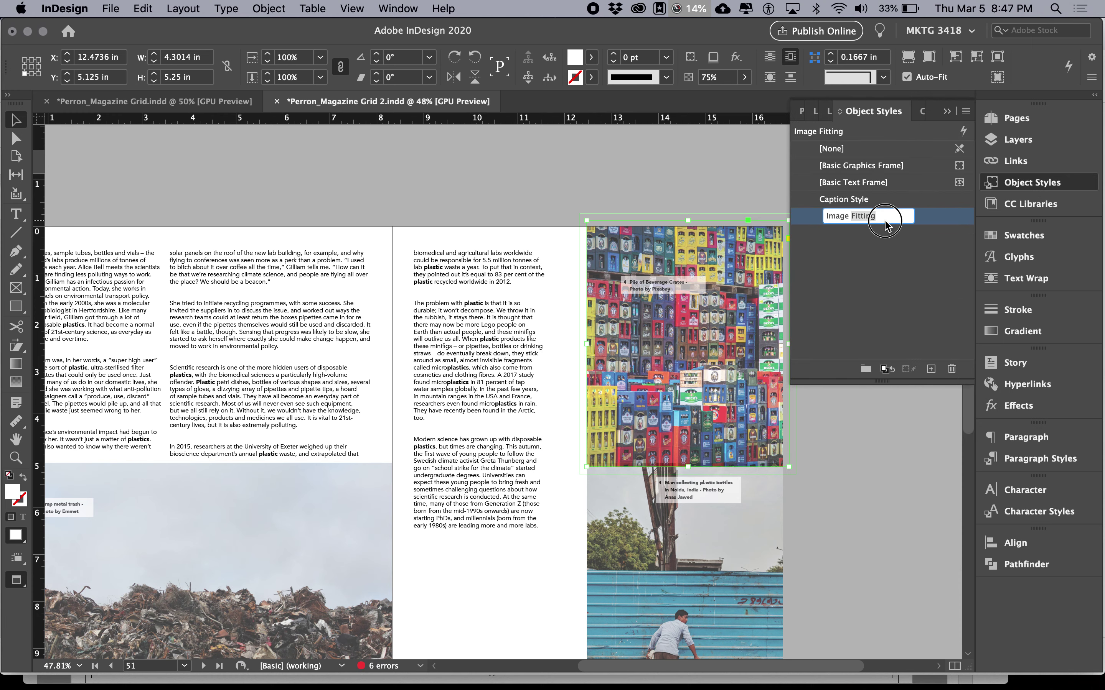
{"action": "left_click", "coordinate": [933, 223]}
{"action": "double_click", "coordinate": [932, 225]}
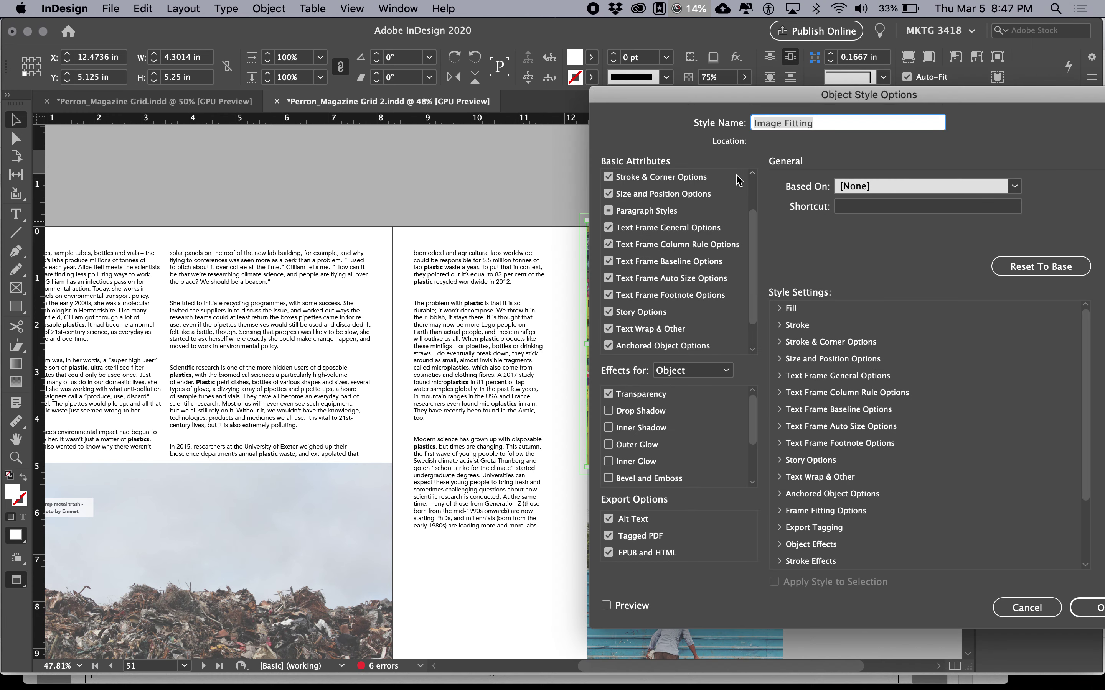
{"action": "left_click", "coordinate": [692, 394]}
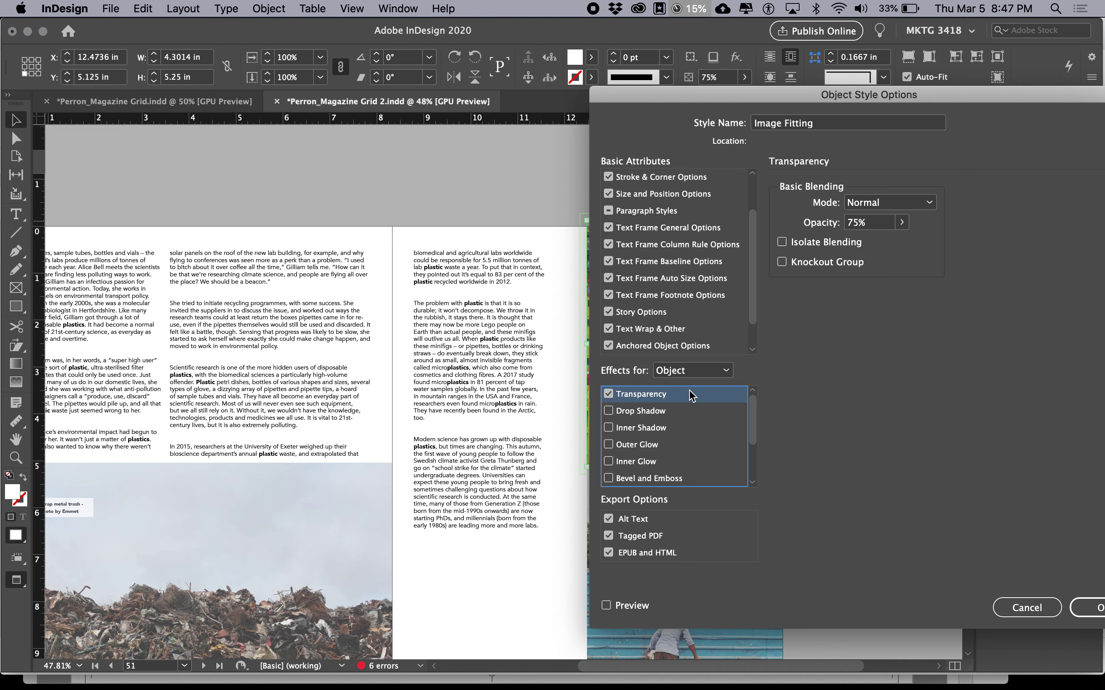
{"action": "left_click", "coordinate": [607, 395]}
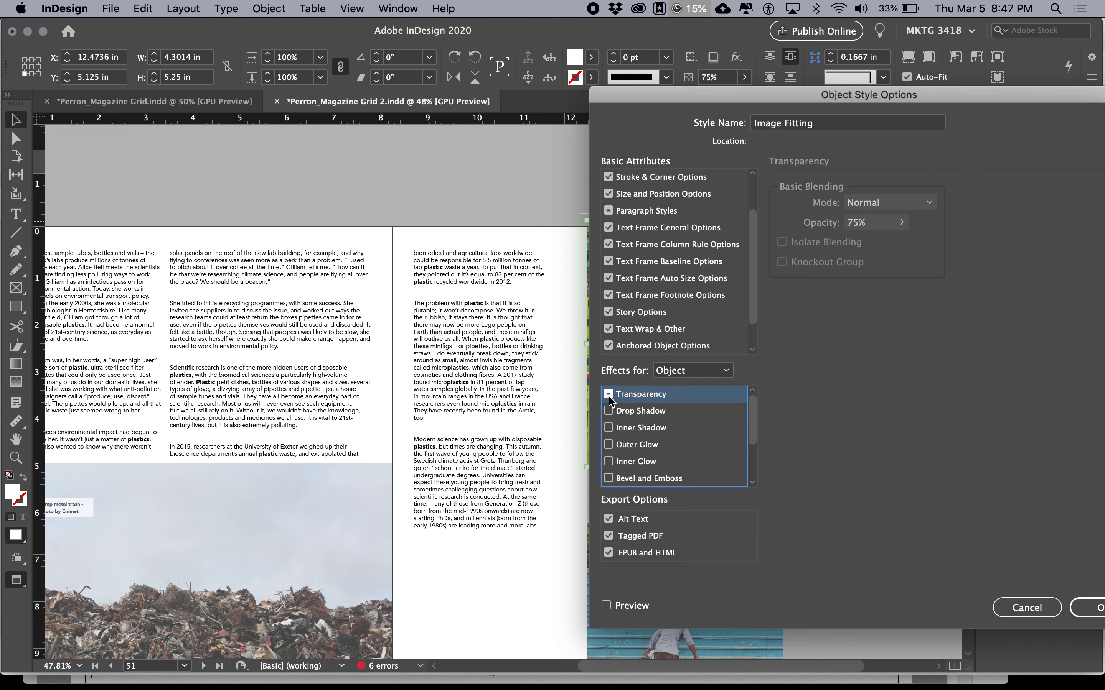
{"action": "key", "text": "Return"}
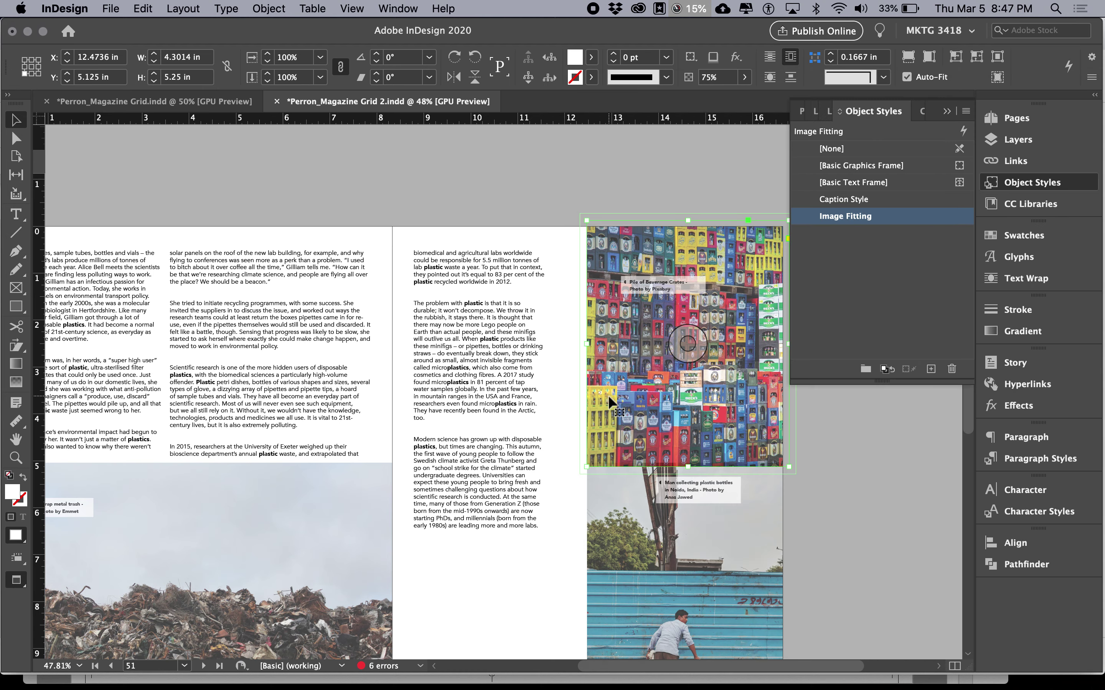
- Include Transparency in the Image Fitting object style again and set its opacity to 100%
{"action": "double_click", "coordinate": [851, 219]}
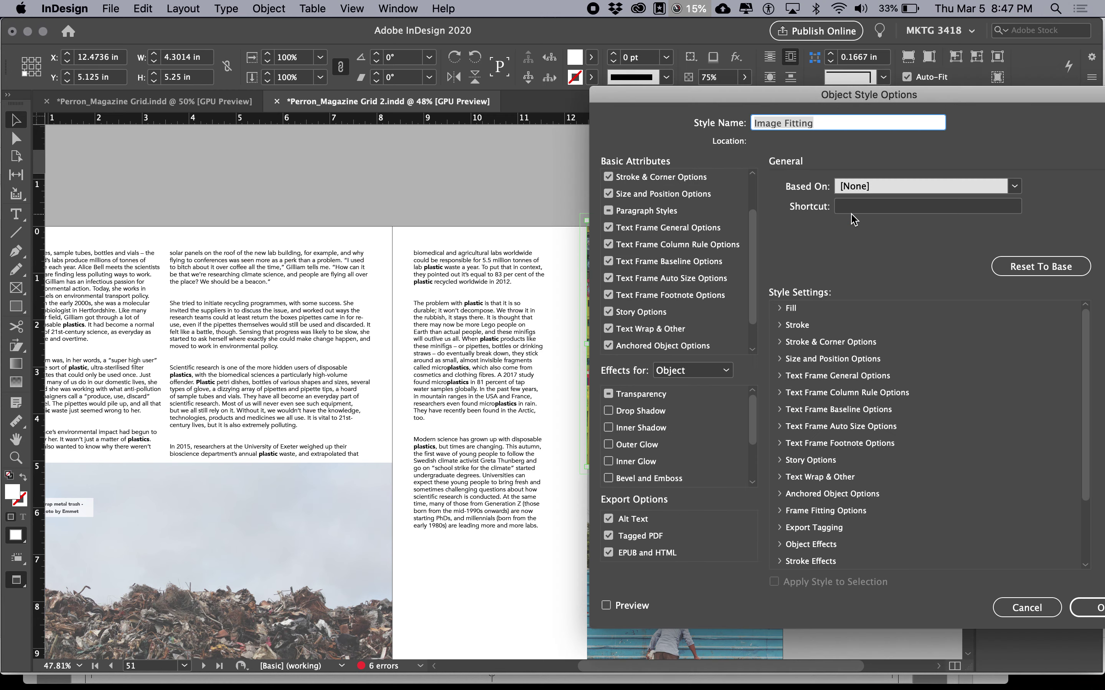
{"action": "left_click", "coordinate": [631, 395]}
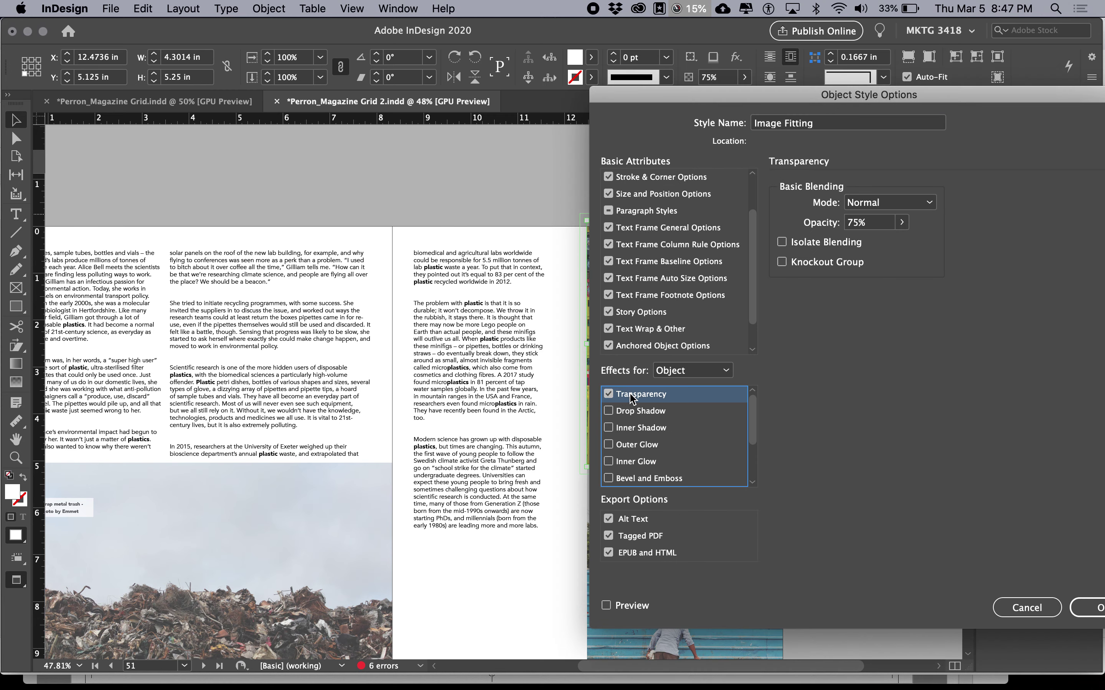
{"action": "triple_click", "coordinate": [866, 226]}
{"action": "type", "text": "100"}
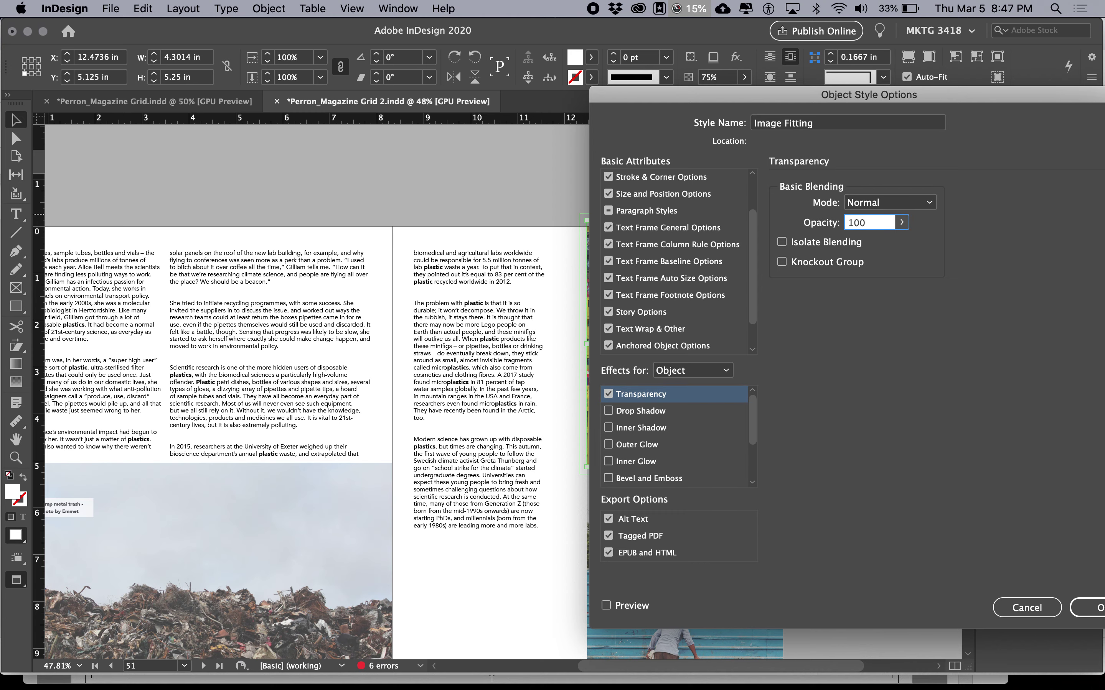
{"action": "key", "text": "Return"}
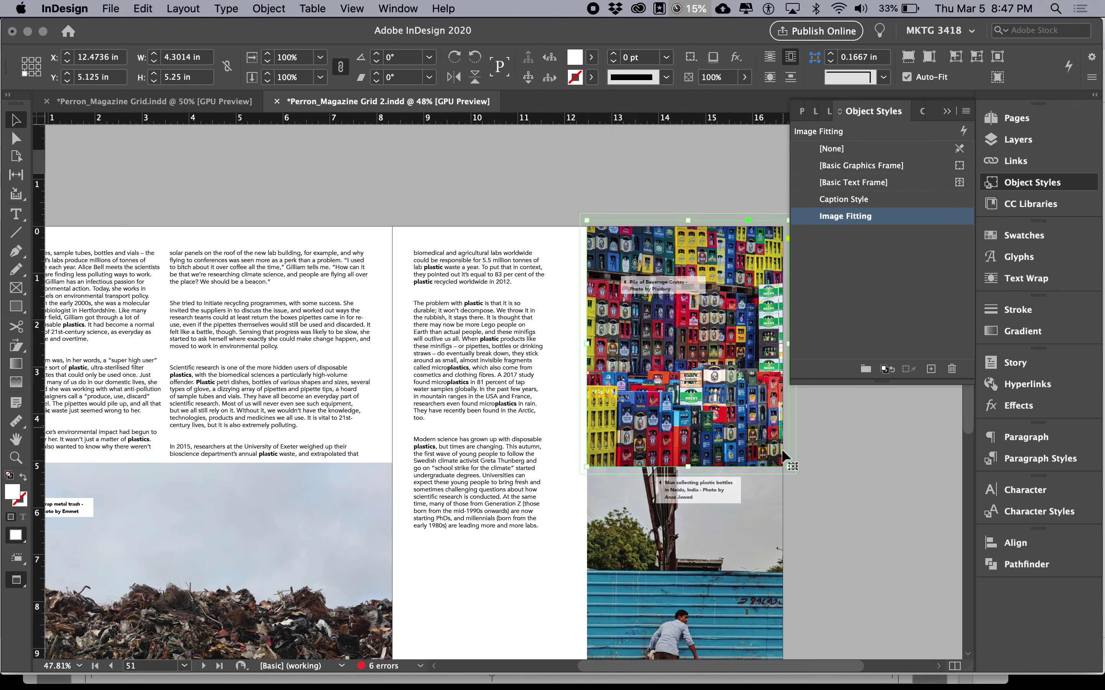
{"action": "scroll", "coordinate": [550, 497], "scroll_direction": "down", "scroll_amount": 1}
{"action": "scroll", "coordinate": [550, 497], "scroll_direction": "down", "scroll_amount": 10}
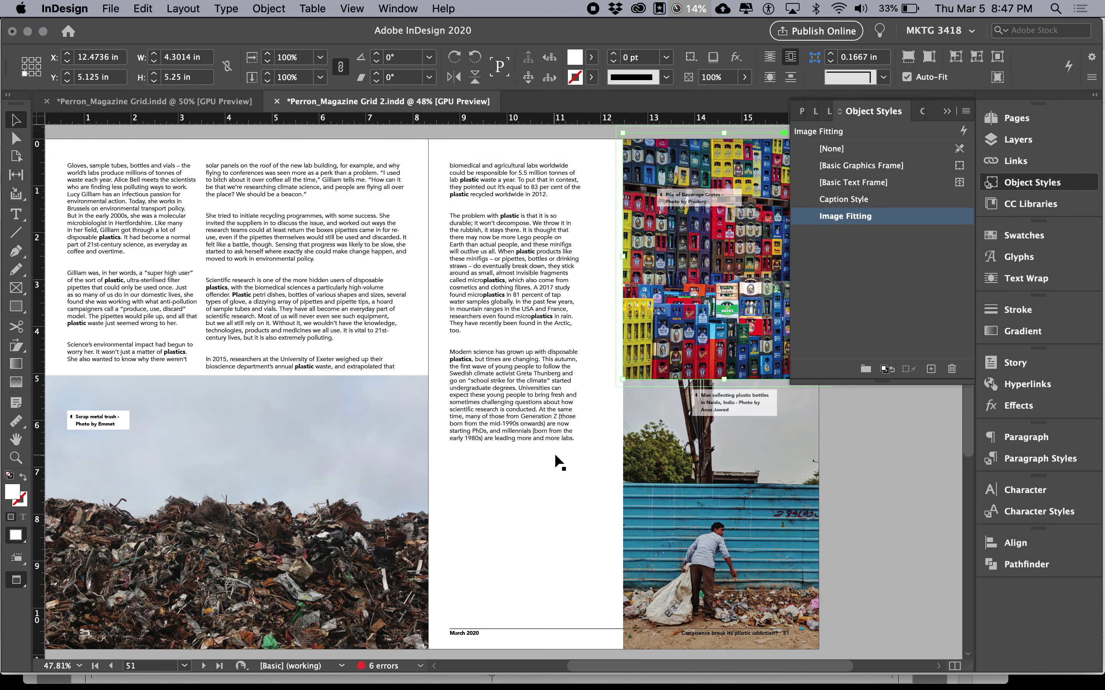
- Look over the photos across the preview of the spreads from page 48 to page 53
{"action": "scroll", "coordinate": [556, 456], "scroll_direction": "down", "scroll_amount": 10}
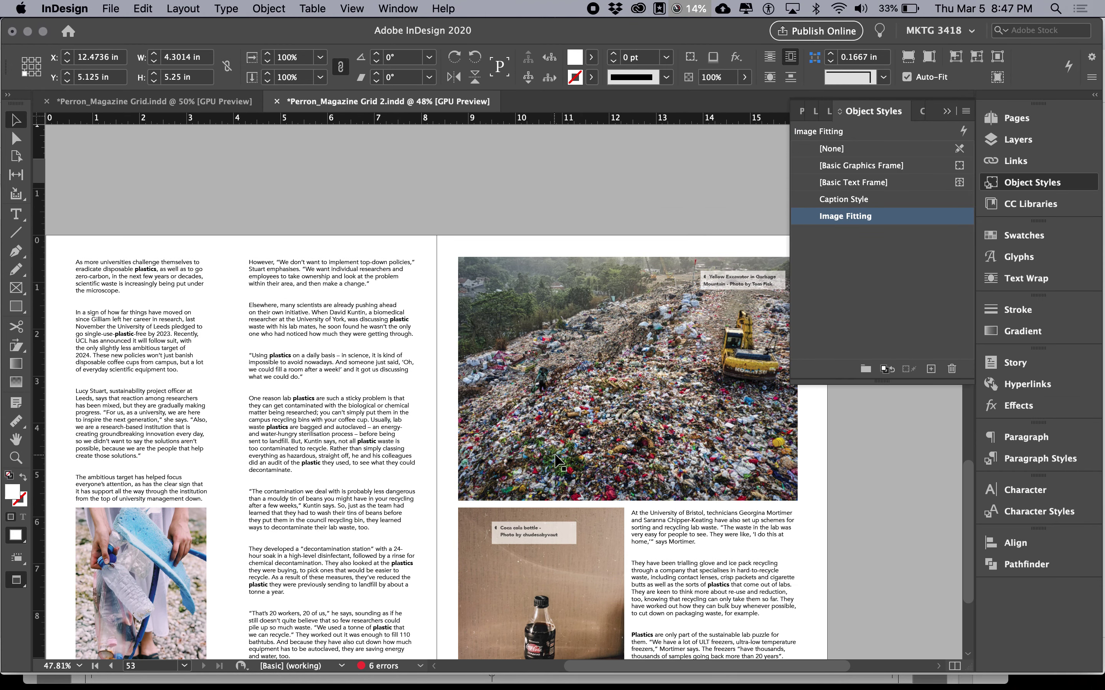
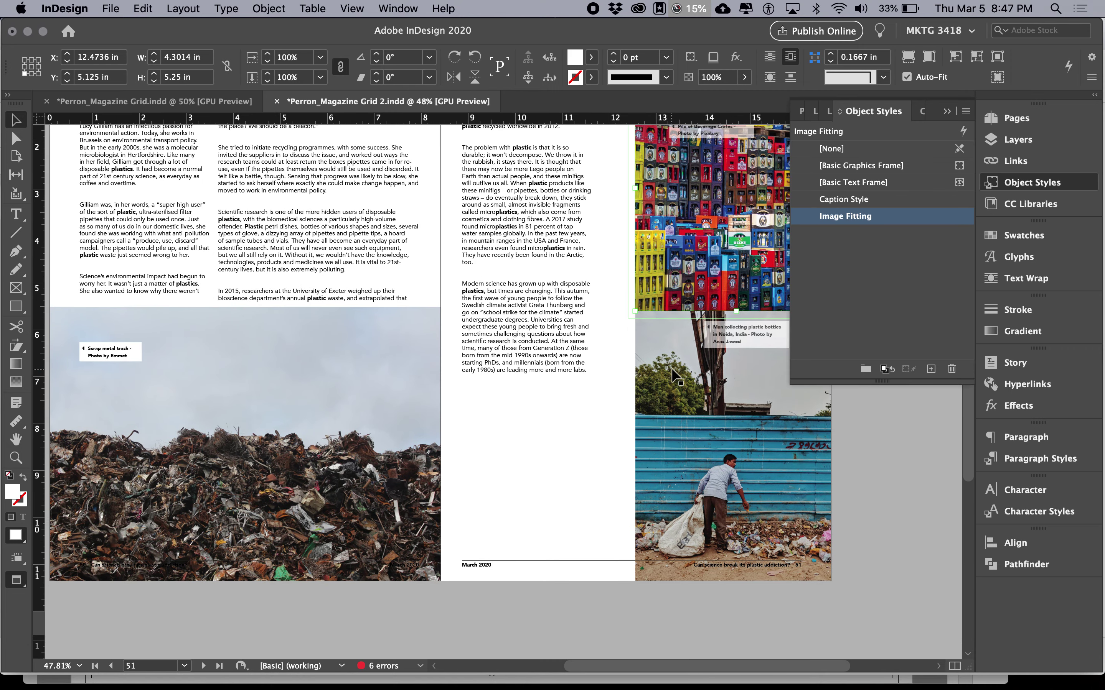
{"action": "scroll", "coordinate": [638, 360], "scroll_direction": "up", "scroll_amount": 5}
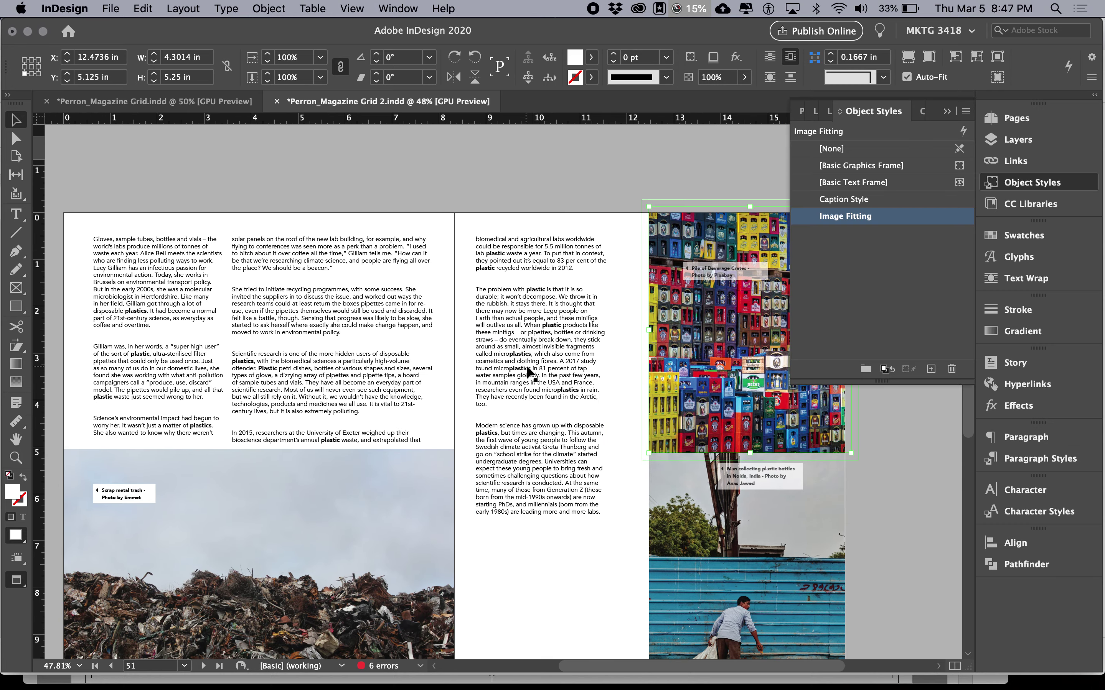
{"action": "scroll", "coordinate": [528, 369], "scroll_direction": "up", "scroll_amount": 10}
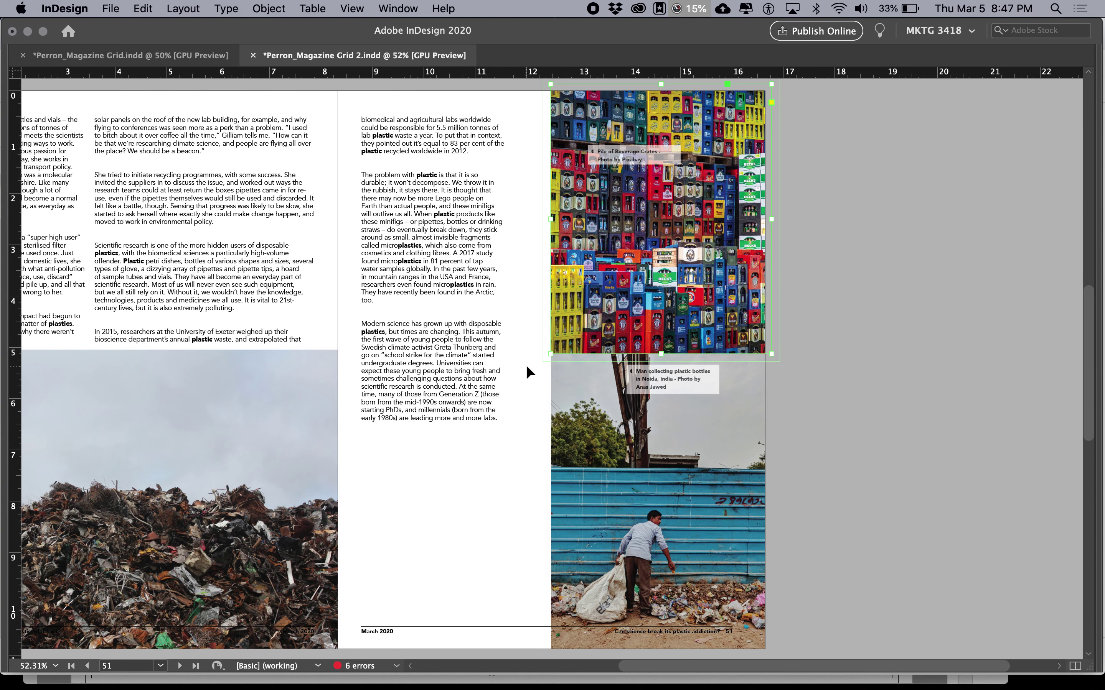
{"action": "scroll", "coordinate": [527, 367], "scroll_direction": "up", "scroll_amount": 10}
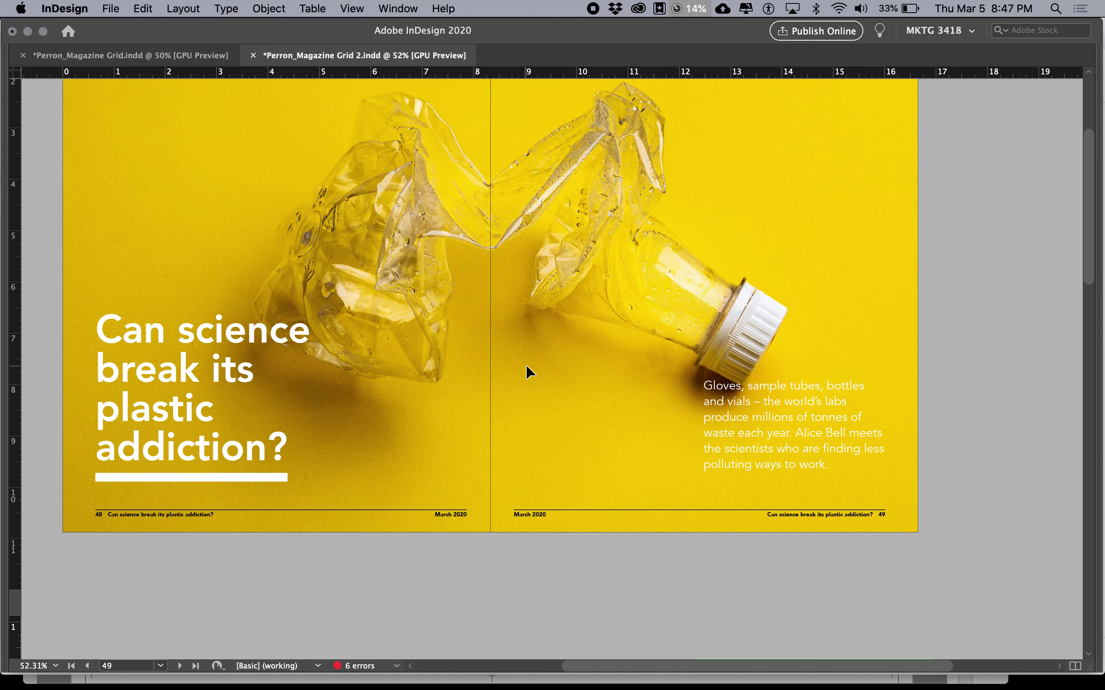
{"action": "left_click", "coordinate": [490, 309]}
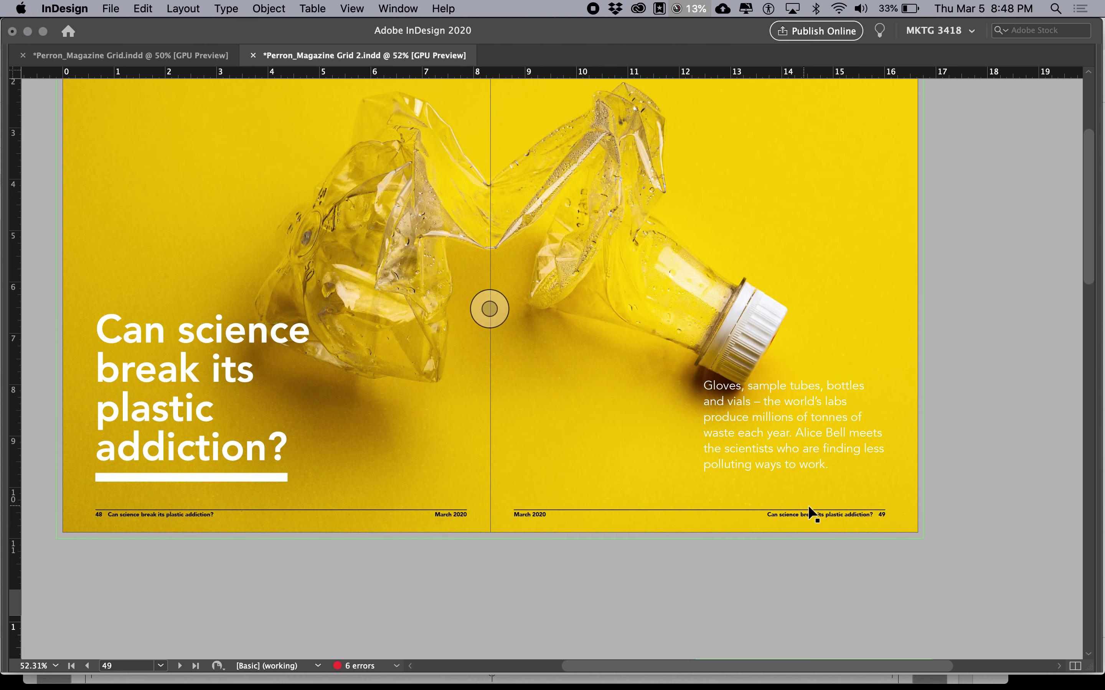
{"action": "scroll", "coordinate": [869, 534], "scroll_direction": "down", "scroll_amount": 10}
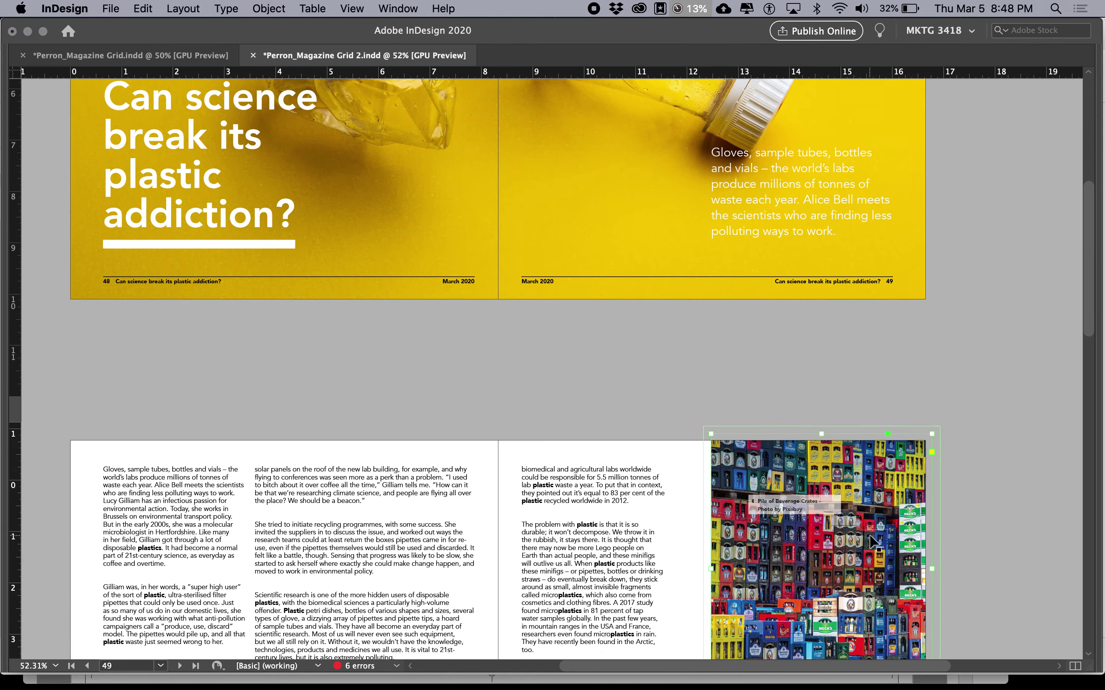
- Turn off preview and extend the text frame on page 51 down to the bottom margin
{"action": "key", "text": "w"}
{"action": "scroll", "coordinate": [759, 534], "scroll_direction": "down", "scroll_amount": 12}
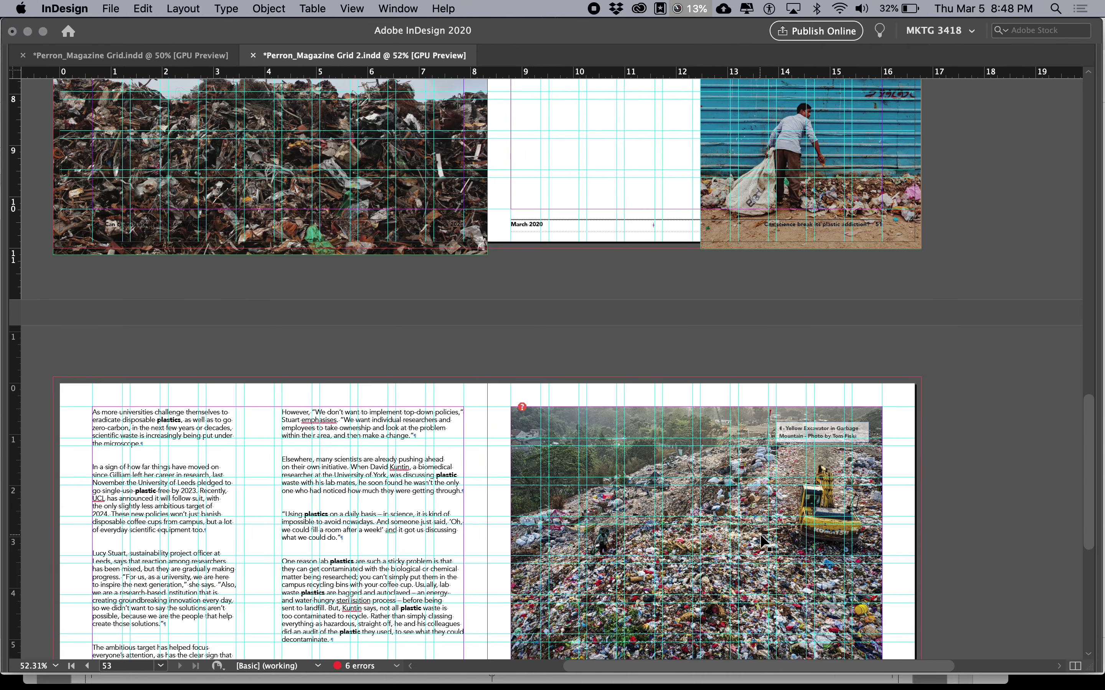
{"action": "scroll", "coordinate": [680, 389], "scroll_direction": "up", "scroll_amount": 10}
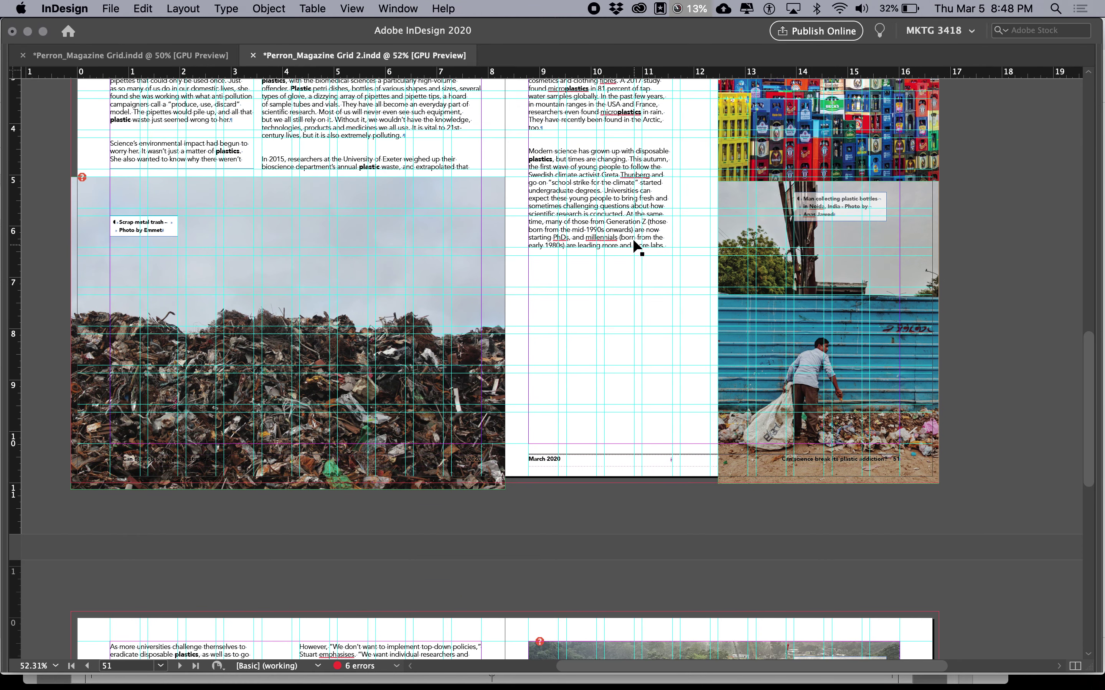
{"action": "left_click", "coordinate": [634, 240]}
{"action": "left_click_drag", "start_coordinate": [598, 250], "coordinate": [603, 443]}
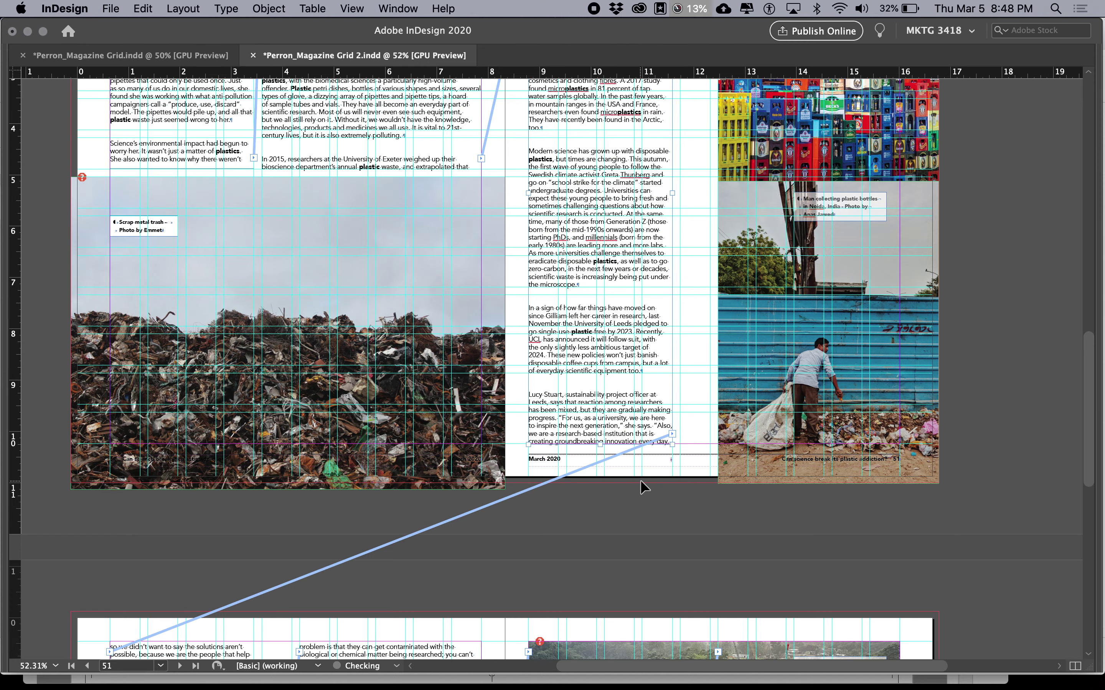
- Widen the first text column on page 52 to about 3.54 in, close to the second column
{"action": "scroll", "coordinate": [640, 480], "scroll_direction": "down", "scroll_amount": 5}
{"action": "scroll", "coordinate": [656, 504], "scroll_direction": "down", "scroll_amount": 5}
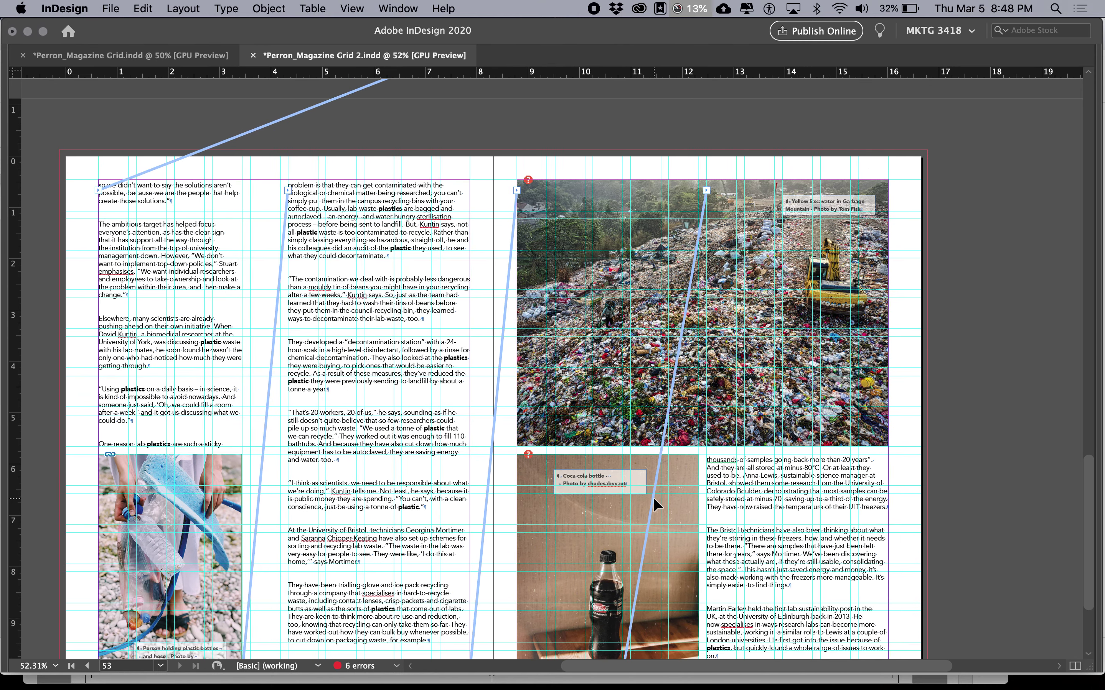
{"action": "scroll", "coordinate": [434, 437], "scroll_direction": "up", "scroll_amount": 3}
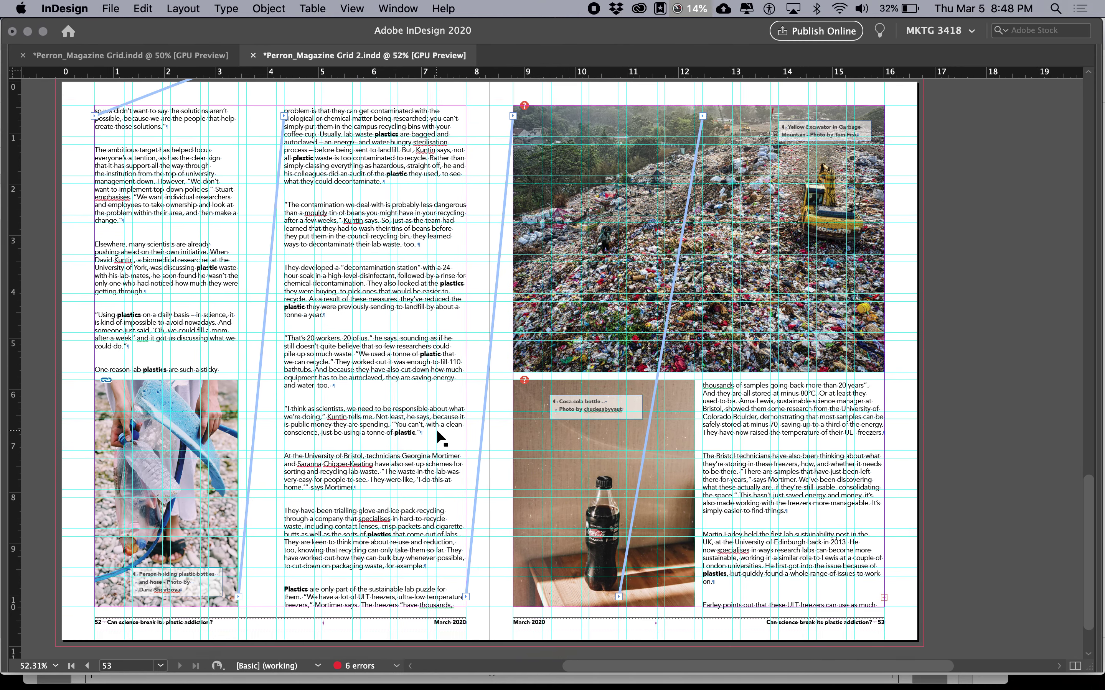
{"action": "scroll", "coordinate": [379, 411], "scroll_direction": "down", "scroll_amount": 3}
{"action": "left_click", "coordinate": [258, 297]}
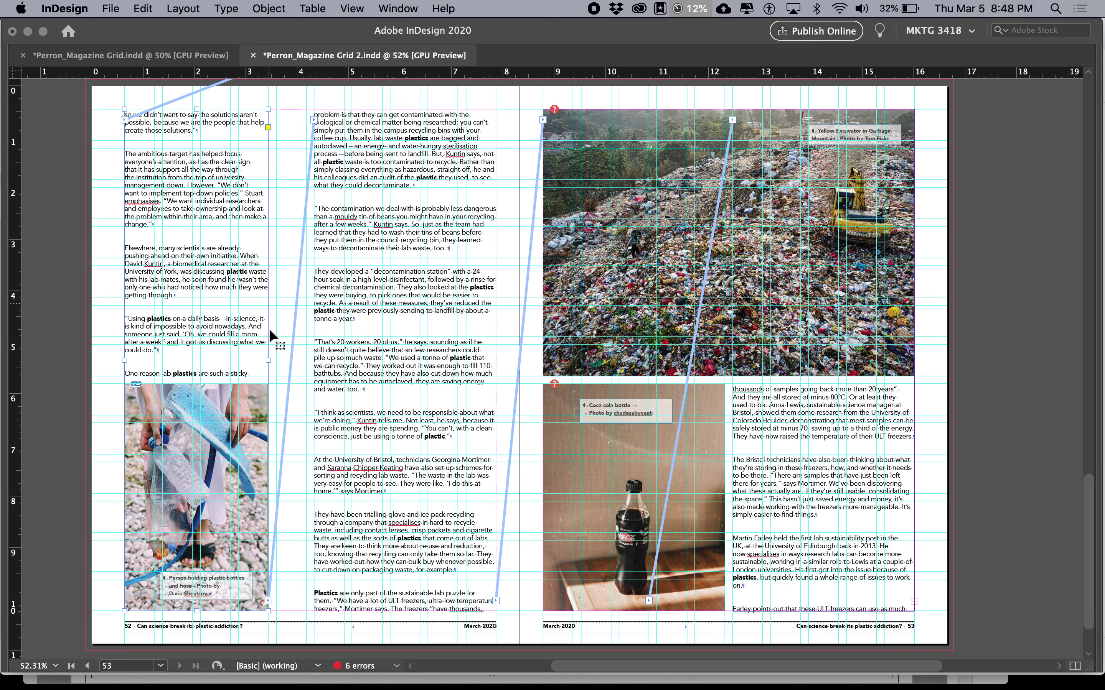
{"action": "left_click_drag", "start_coordinate": [268, 359], "coordinate": [305, 357]}
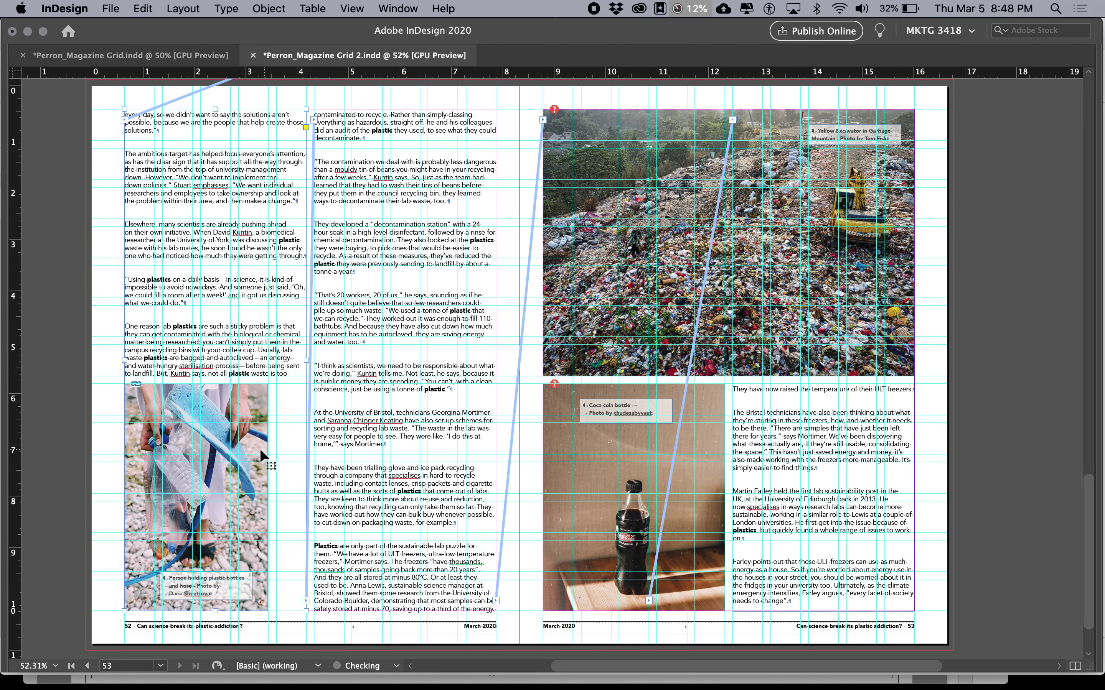
- Lock the Text layer and widen the photo on page 52 to about 3.54 in to match the column above it
{"action": "key", "text": "Tab"}
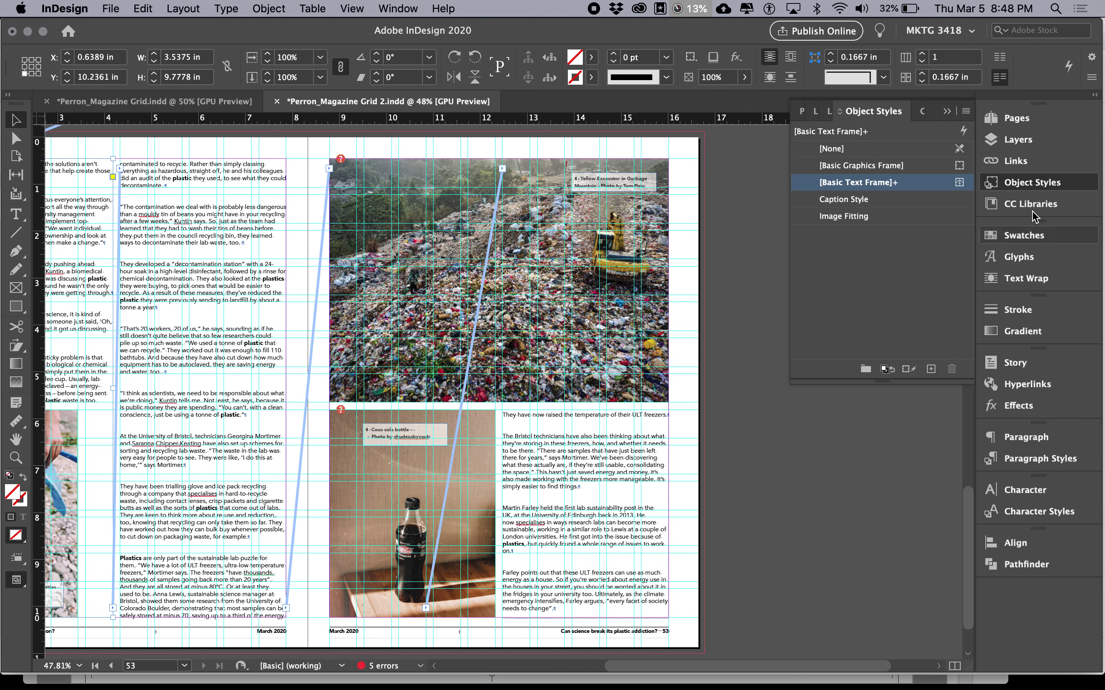
{"action": "left_click", "coordinate": [1045, 145]}
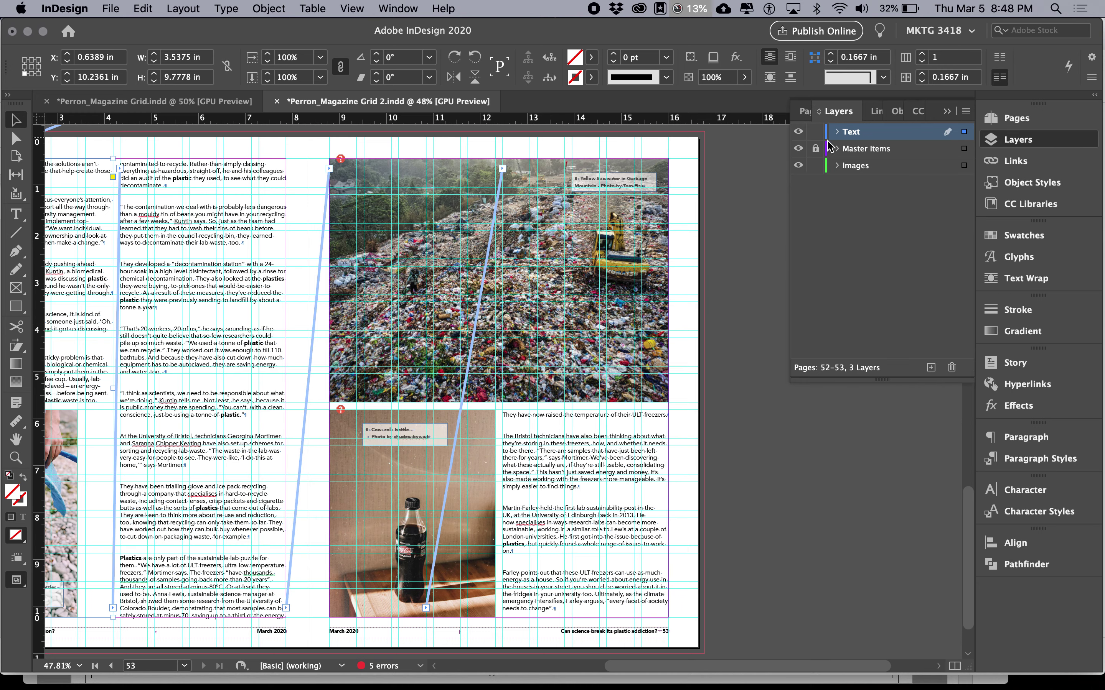
{"action": "scroll", "coordinate": [305, 479], "scroll_direction": "left", "scroll_amount": 5}
{"action": "scroll", "coordinate": [305, 479], "scroll_direction": "down", "scroll_amount": 1}
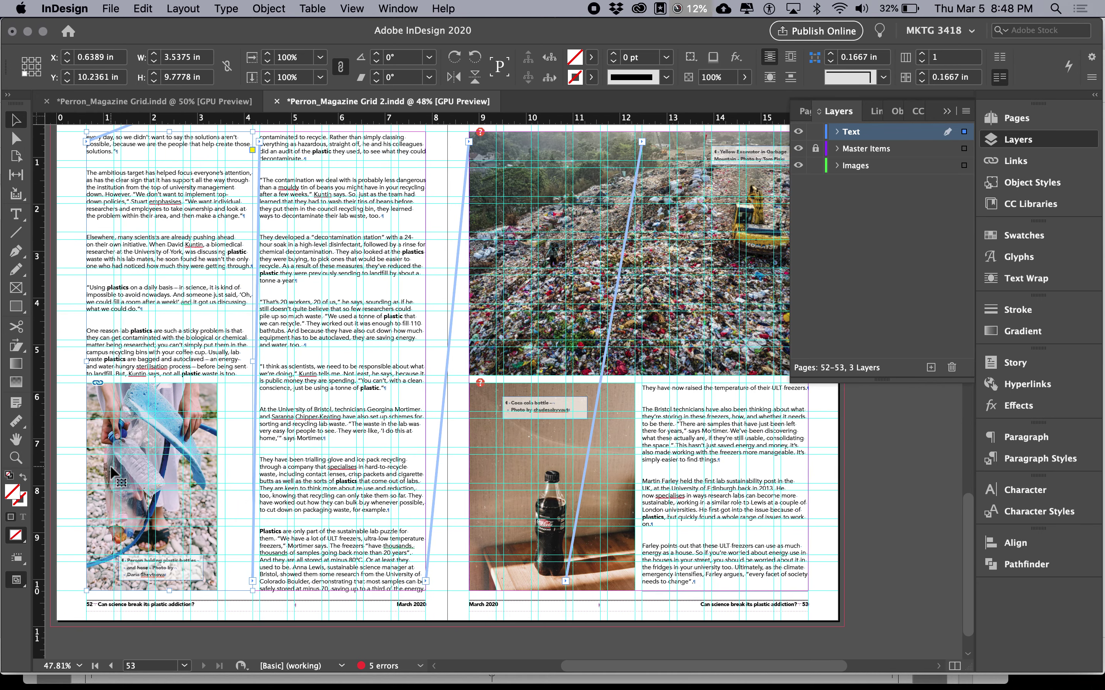
{"action": "left_click", "coordinate": [815, 132]}
{"action": "left_click", "coordinate": [209, 398]}
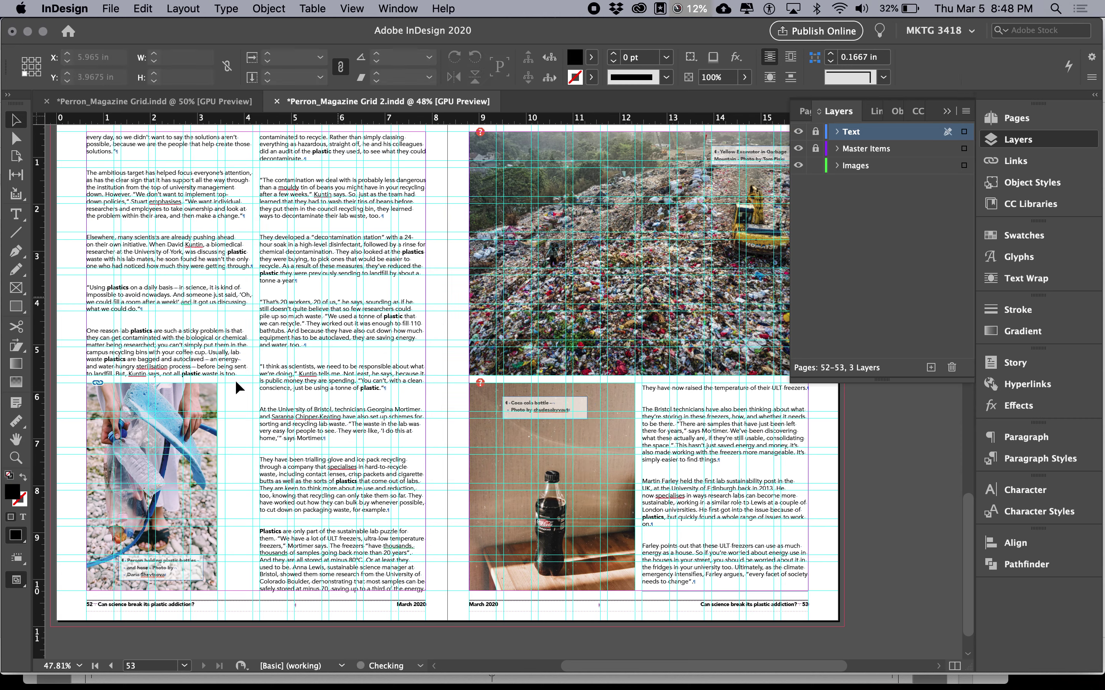
{"action": "left_click_drag", "start_coordinate": [219, 492], "coordinate": [253, 487]}
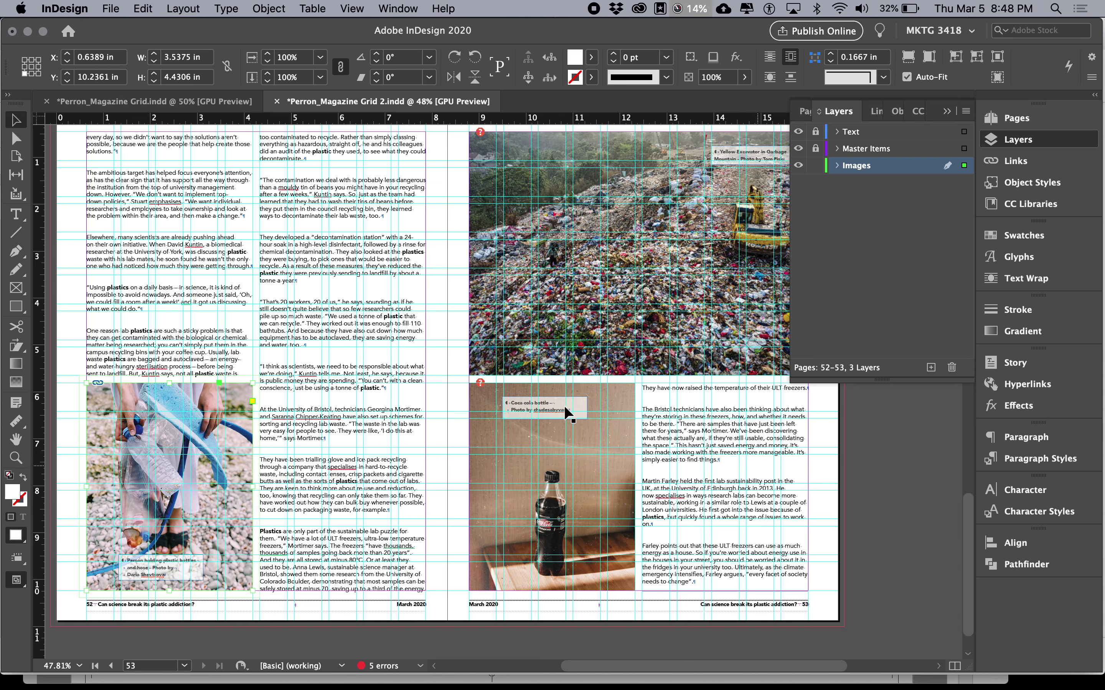
- Preview the spread without interface clutter and check which photos Preflight reports as missing links
{"action": "key", "text": "w"}
{"action": "key", "text": "Tab"}
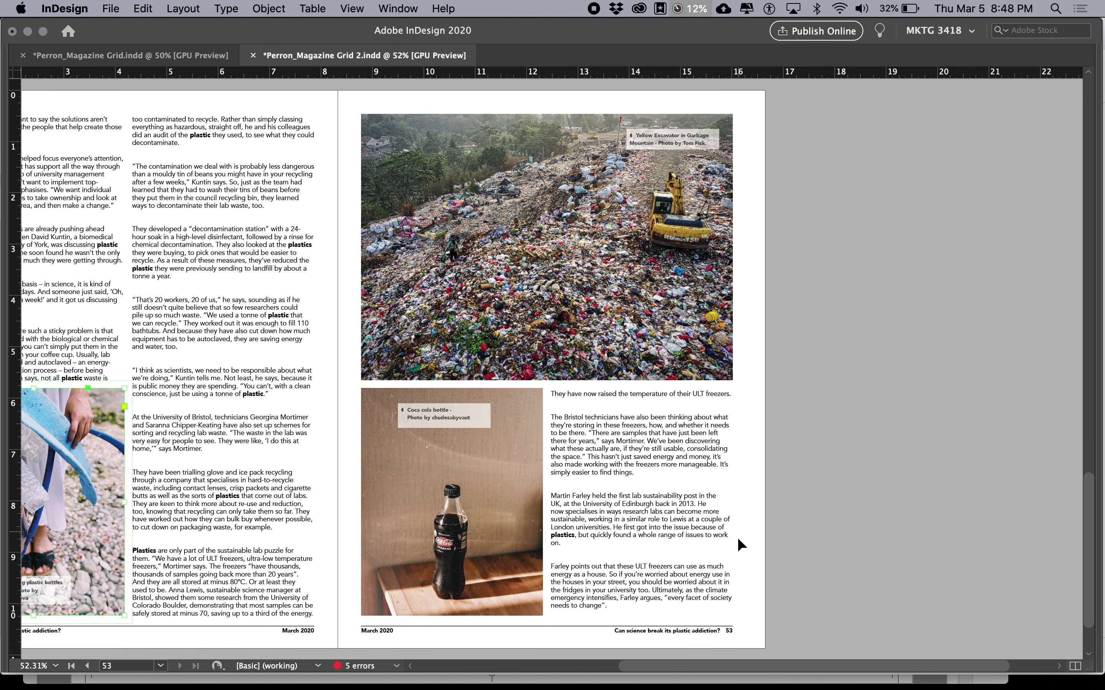
{"action": "double_click", "coordinate": [360, 666]}
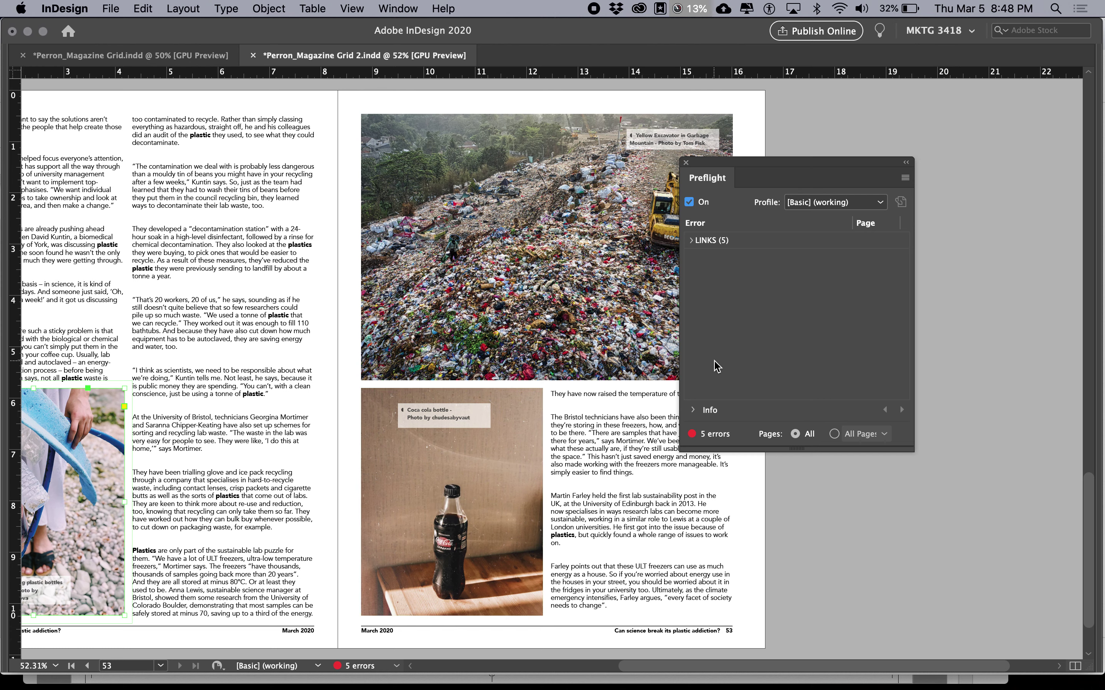
{"action": "left_click", "coordinate": [691, 240]}
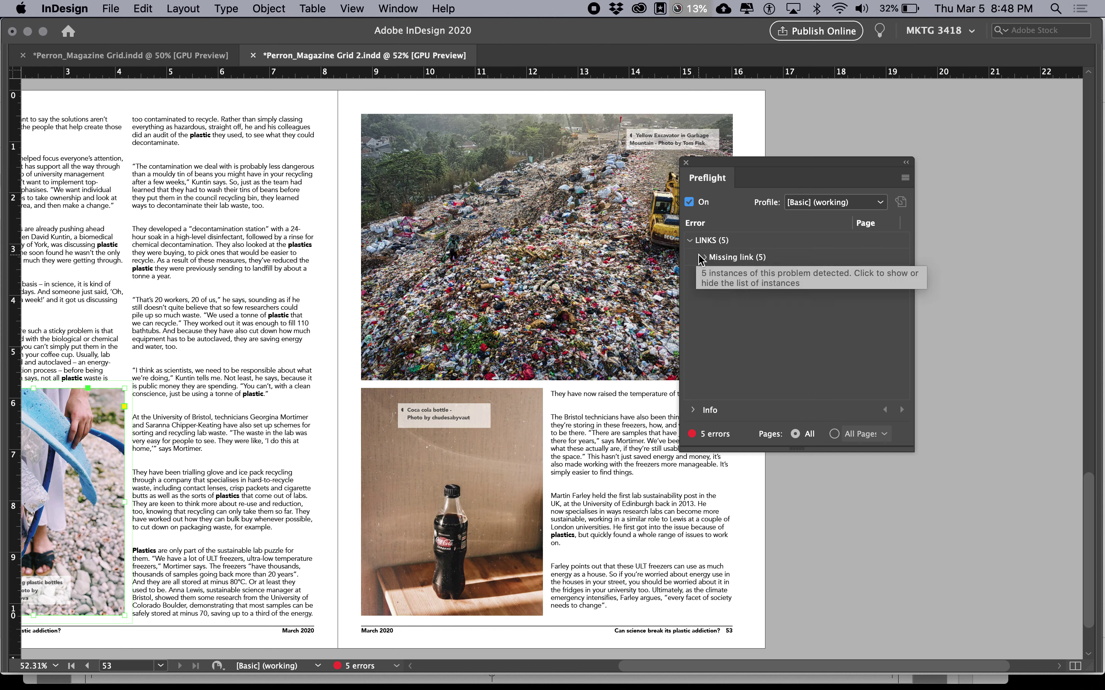
{"action": "left_click", "coordinate": [703, 257]}
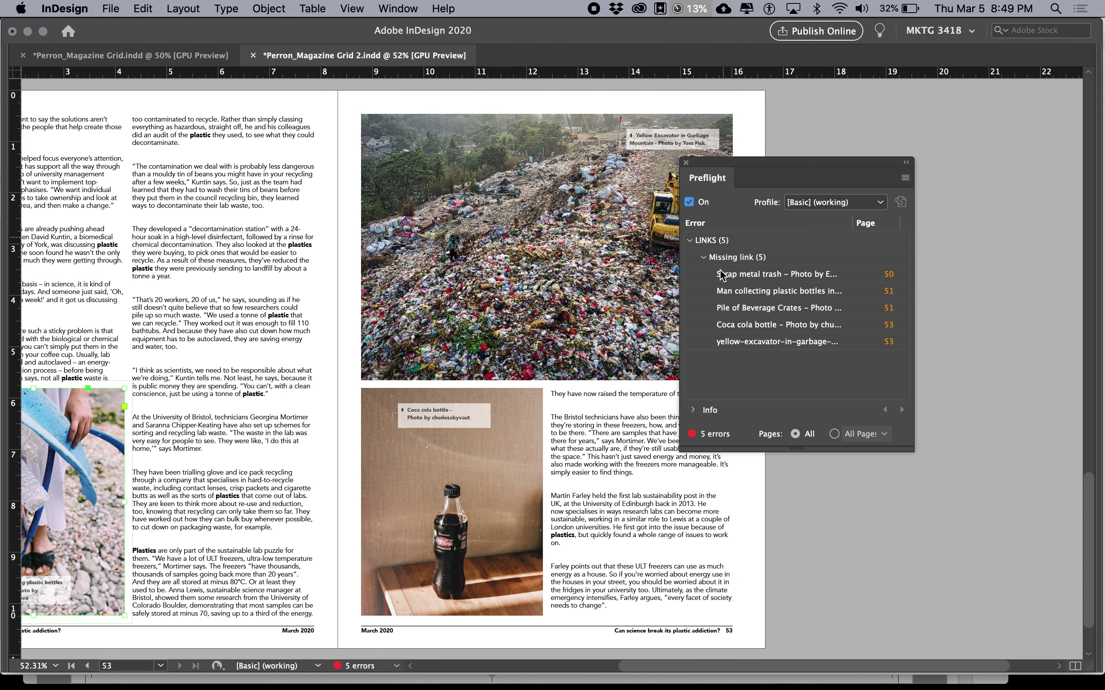
{"action": "left_click", "coordinate": [687, 163]}
- Show the linked files and check the link details of the excavator photo on page 53 and the beverage crates photo on page 51
{"action": "key", "text": "Tab"}
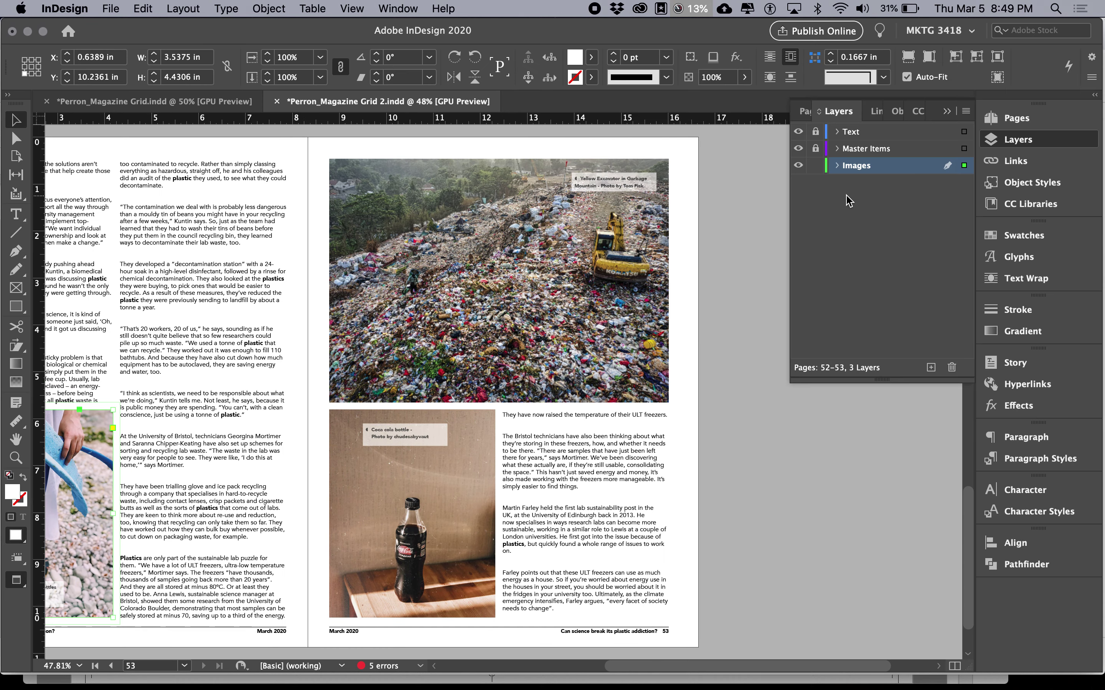
{"action": "left_click", "coordinate": [1009, 163]}
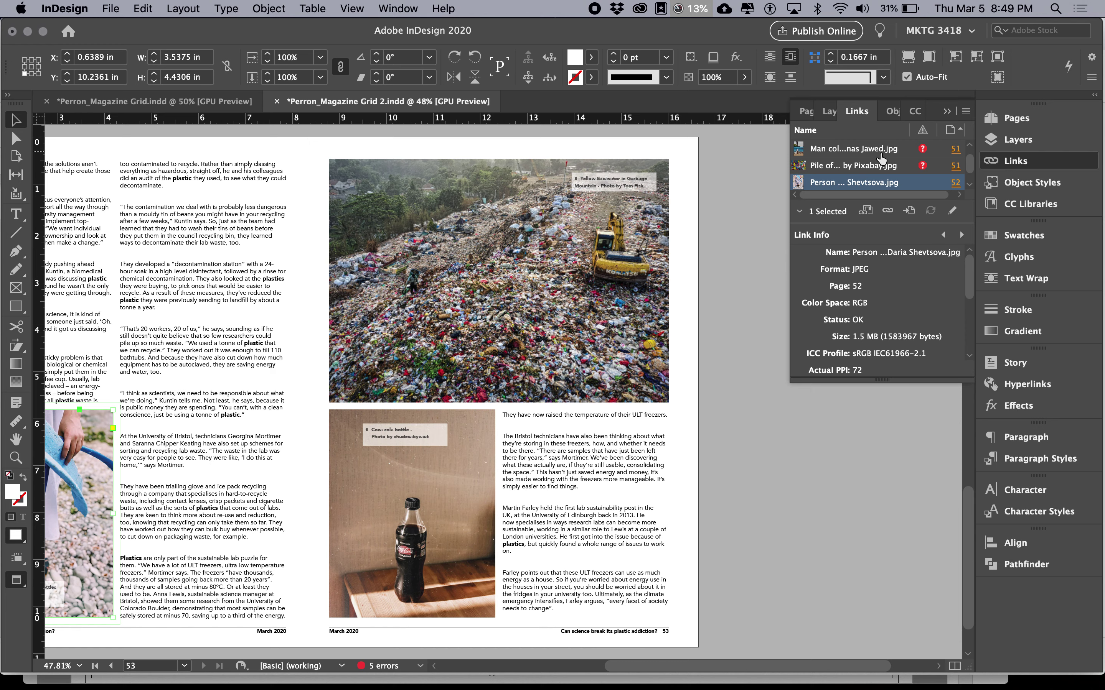
{"action": "left_click", "coordinate": [598, 305]}
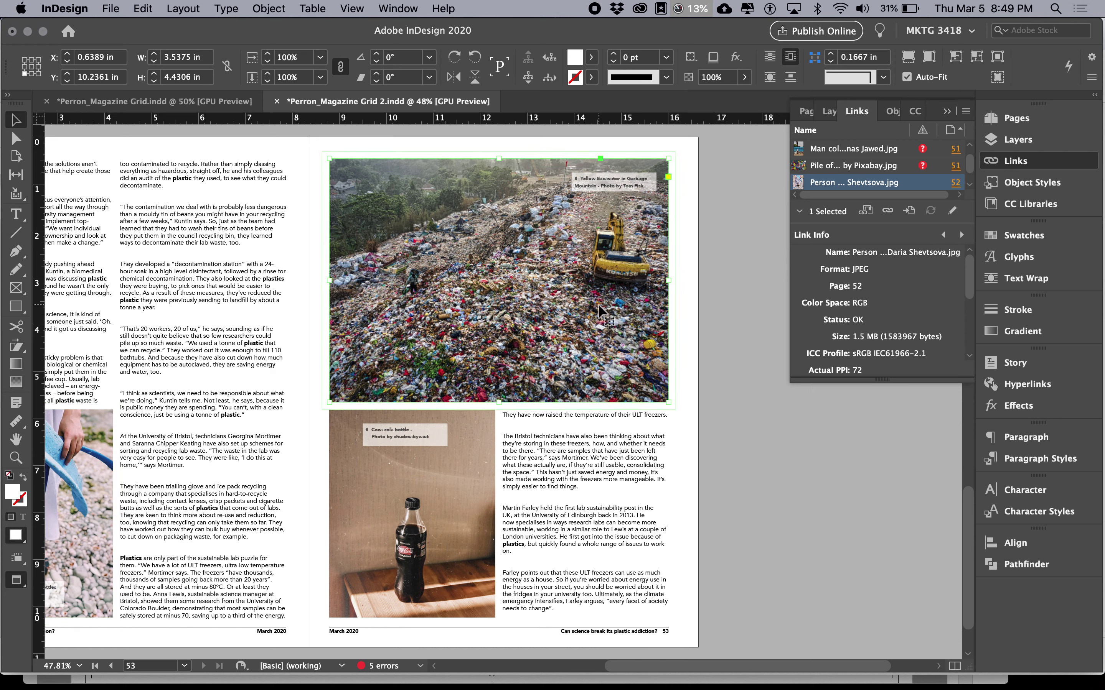
{"action": "scroll", "coordinate": [597, 305], "scroll_direction": "up", "scroll_amount": 5}
{"action": "scroll", "coordinate": [598, 305], "scroll_direction": "up", "scroll_amount": 6}
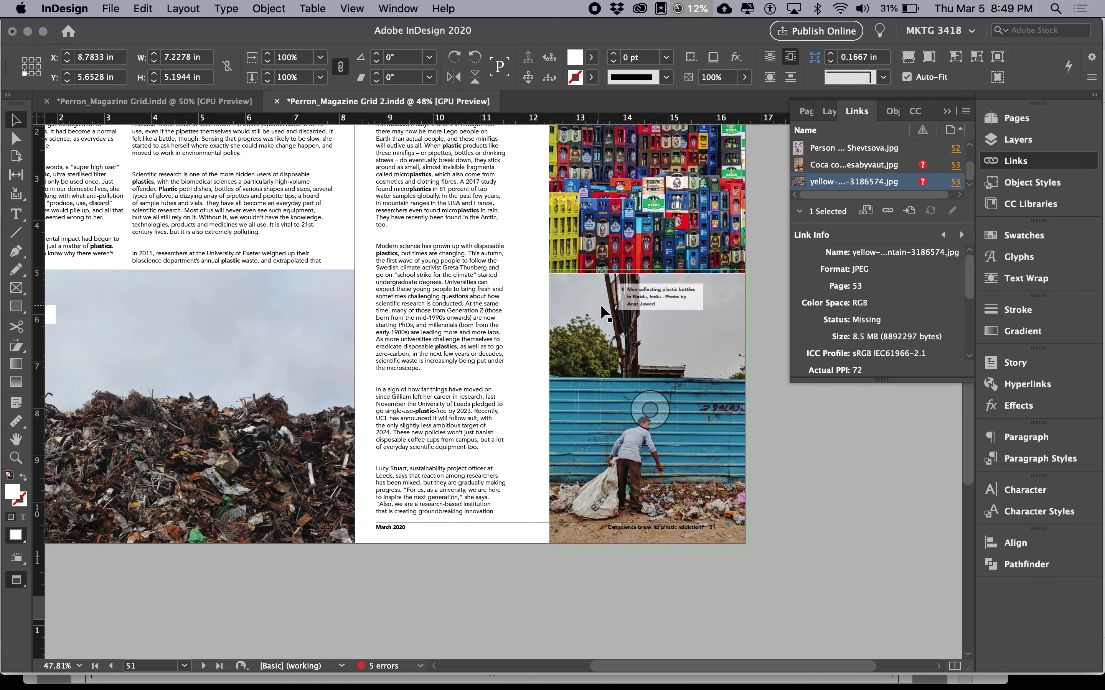
{"action": "left_click", "coordinate": [594, 312]}
{"action": "scroll", "coordinate": [594, 312], "scroll_direction": "up", "scroll_amount": 2}
{"action": "left_click", "coordinate": [596, 287]}
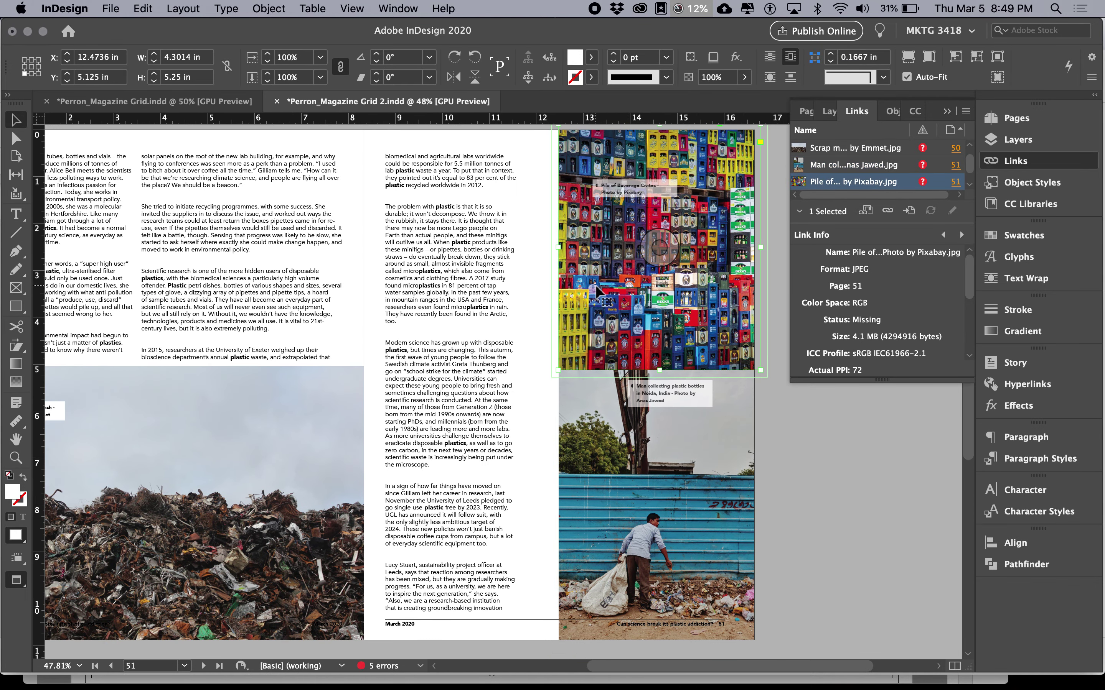
- Turn off preview and enlarge the links list so more linked files and link details fit
{"action": "key", "text": "w"}
{"action": "scroll", "coordinate": [593, 269], "scroll_direction": "up", "scroll_amount": 2}
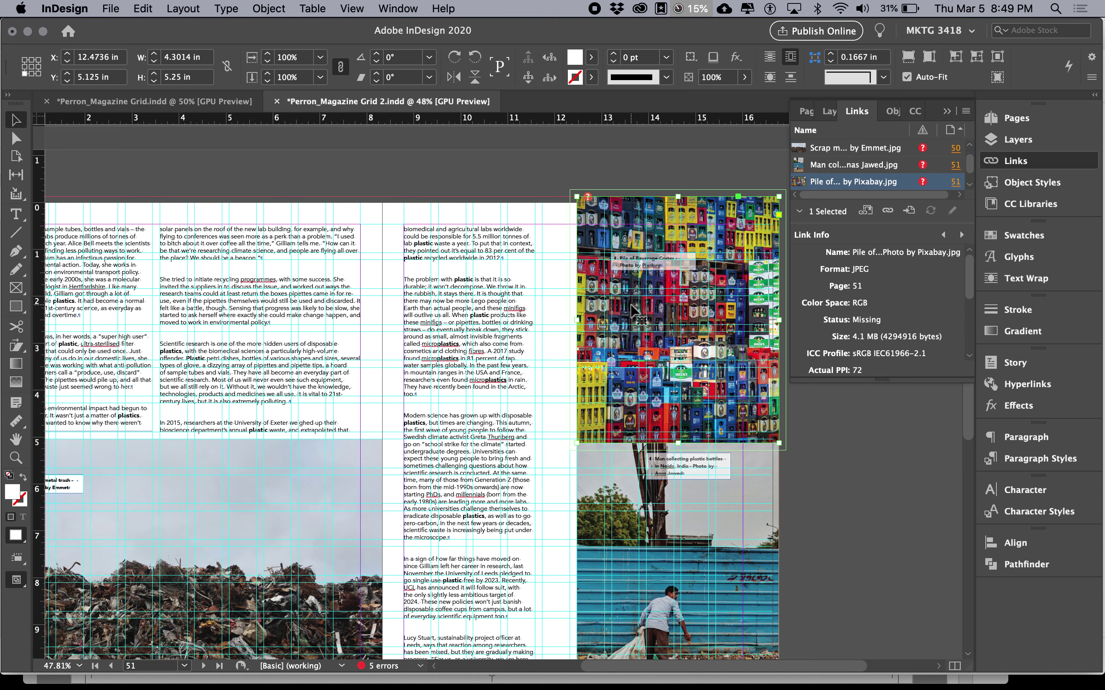
{"action": "left_click_drag", "start_coordinate": [950, 383], "coordinate": [951, 438]}
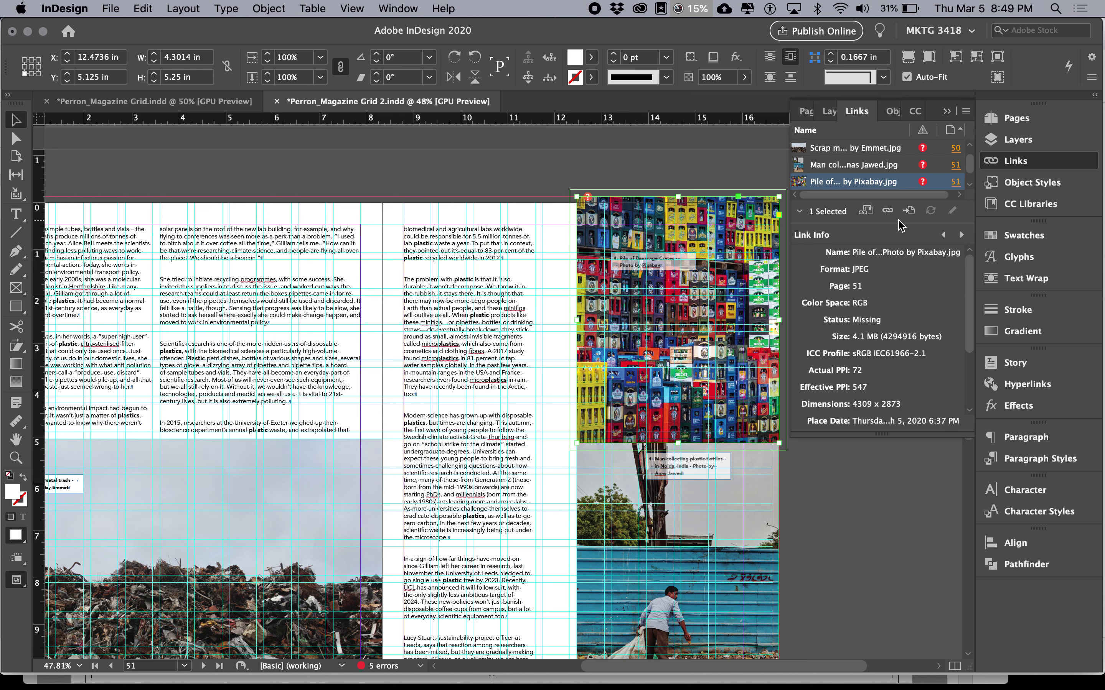
{"action": "left_click_drag", "start_coordinate": [896, 225], "coordinate": [894, 273]}
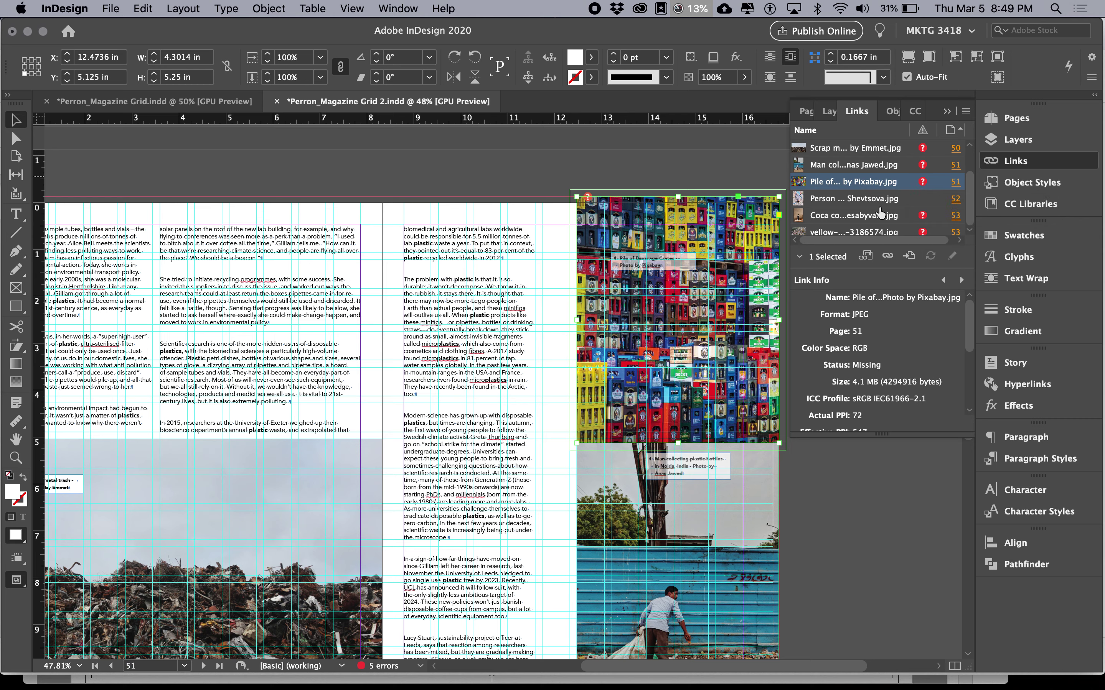
{"action": "left_click", "coordinate": [889, 256]}
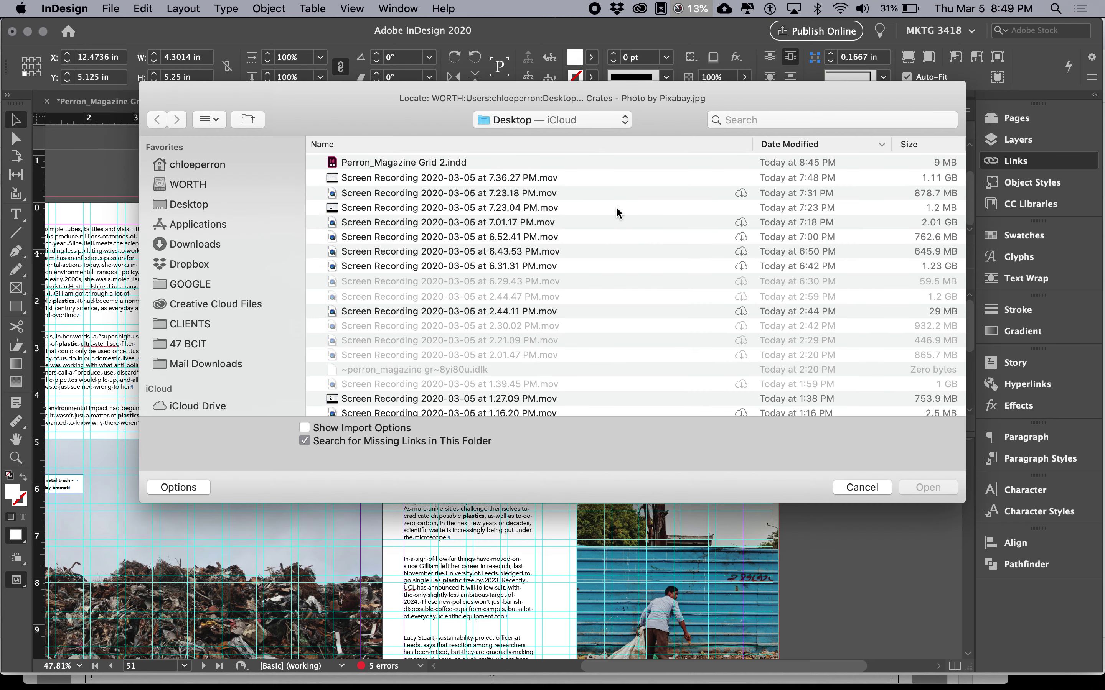
{"action": "key", "text": "Escape"}
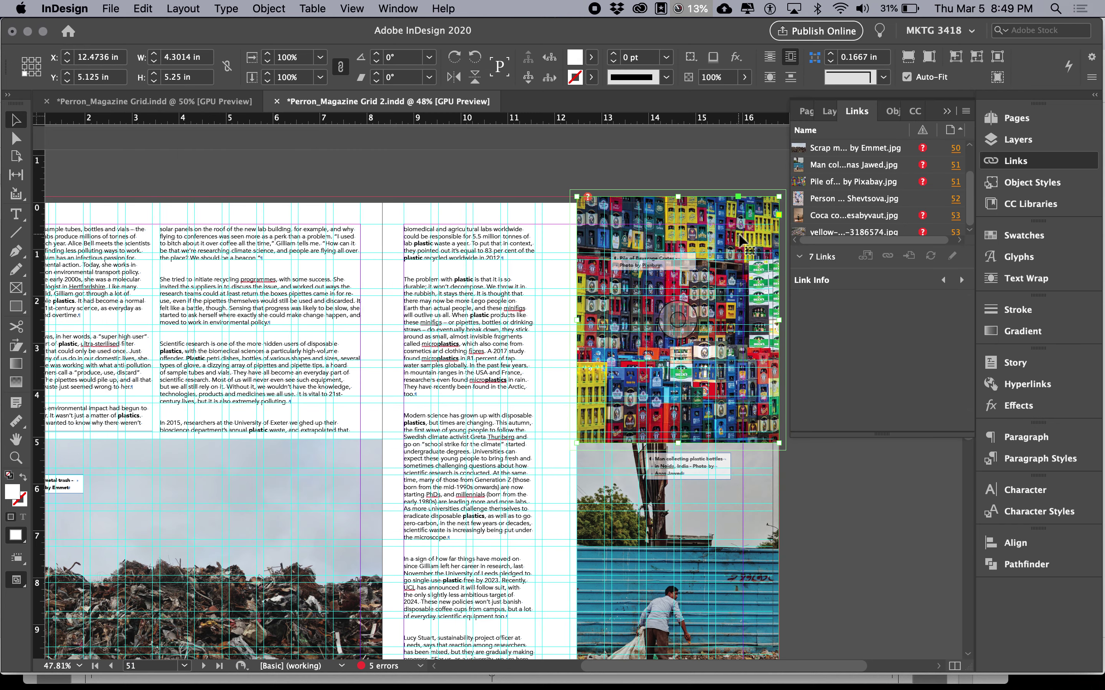
{"action": "left_click", "coordinate": [730, 168]}
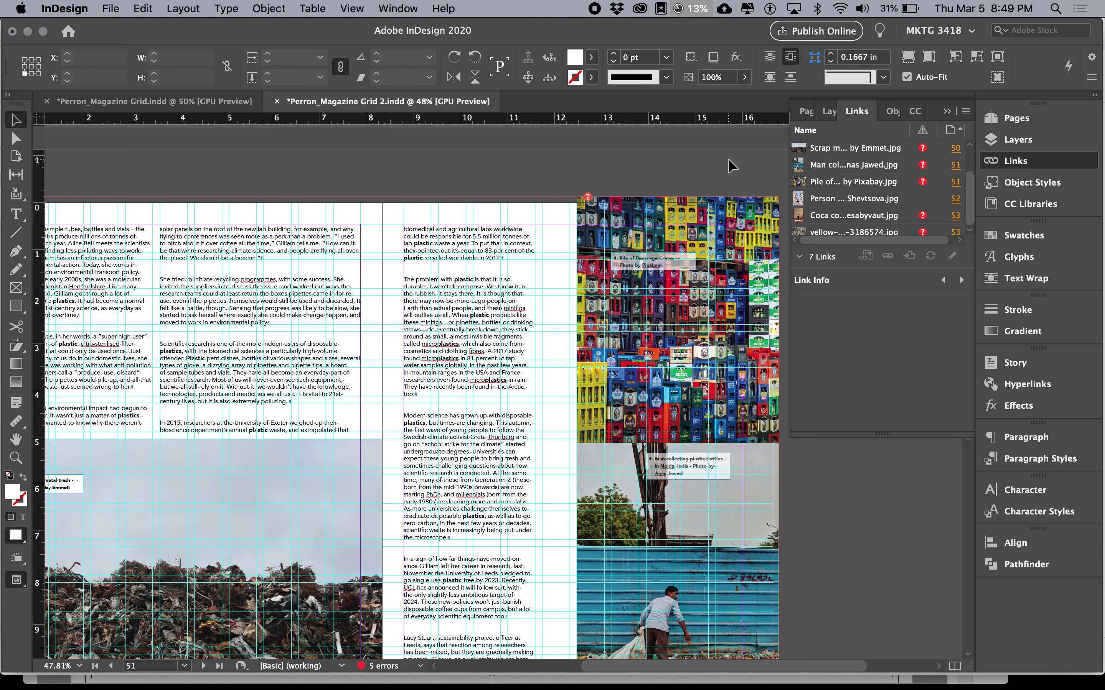
- Select the beverage crates photo on page 51 to pick out its missing link
{"action": "left_click", "coordinate": [741, 226]}
{"action": "left_click", "coordinate": [862, 182]}
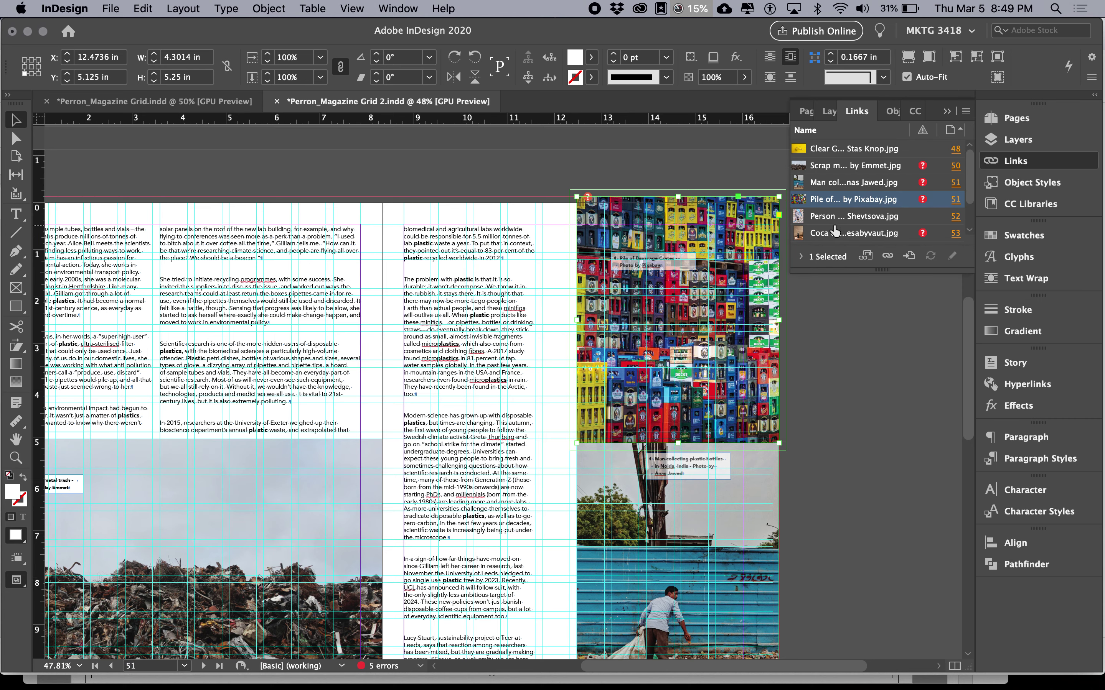
{"action": "left_click", "coordinate": [920, 201]}
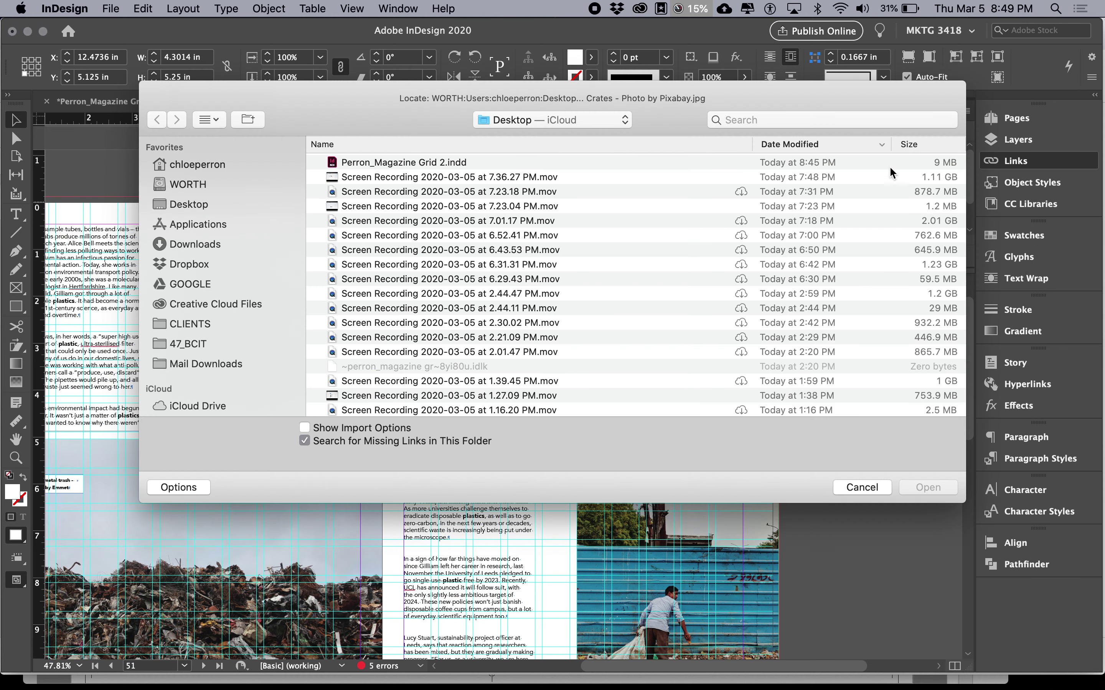
{"action": "key", "text": "0"}
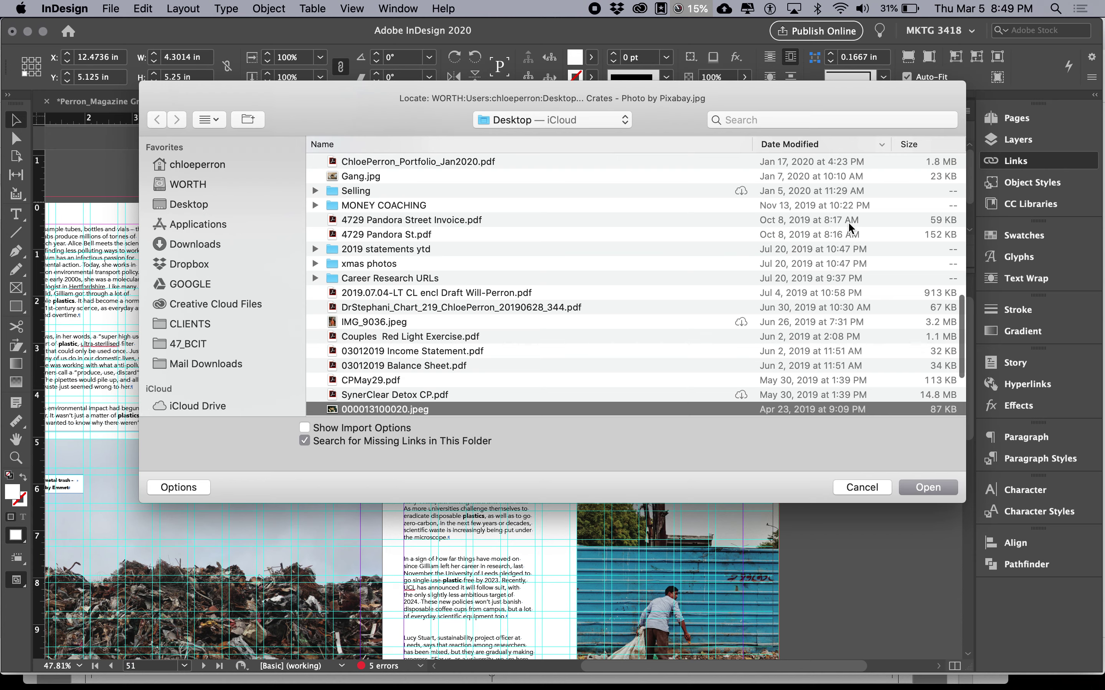
{"action": "key", "text": "Escape"}
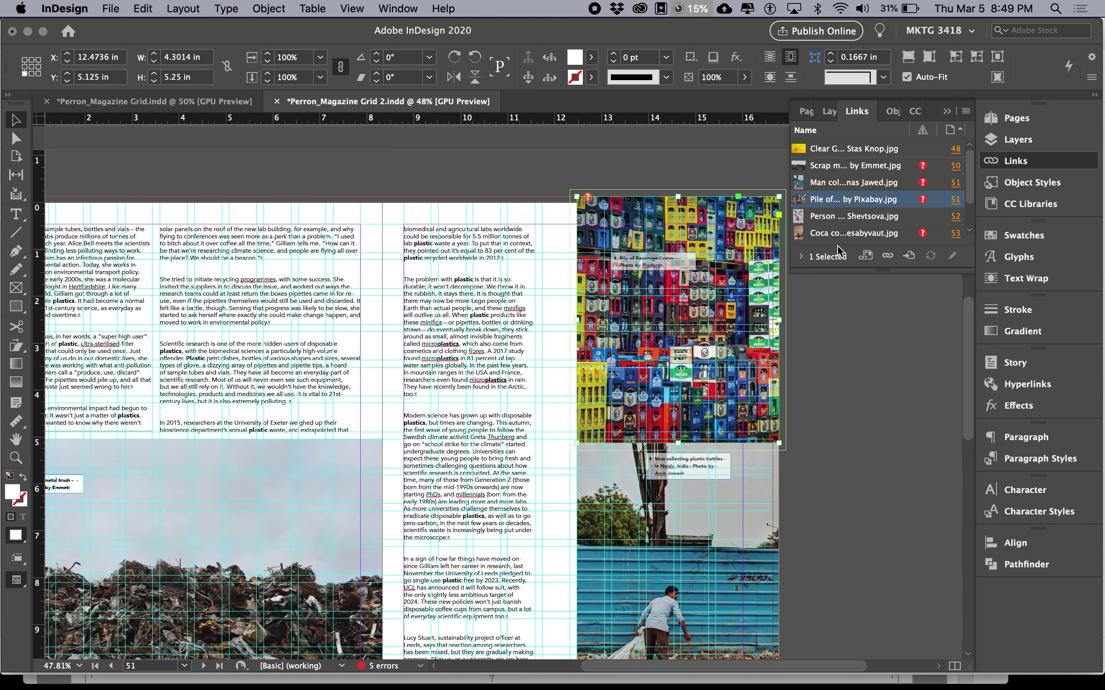
- Start relinking the beverage crates photo and look through the Desktop folder for its image file
{"action": "left_click", "coordinate": [888, 257]}
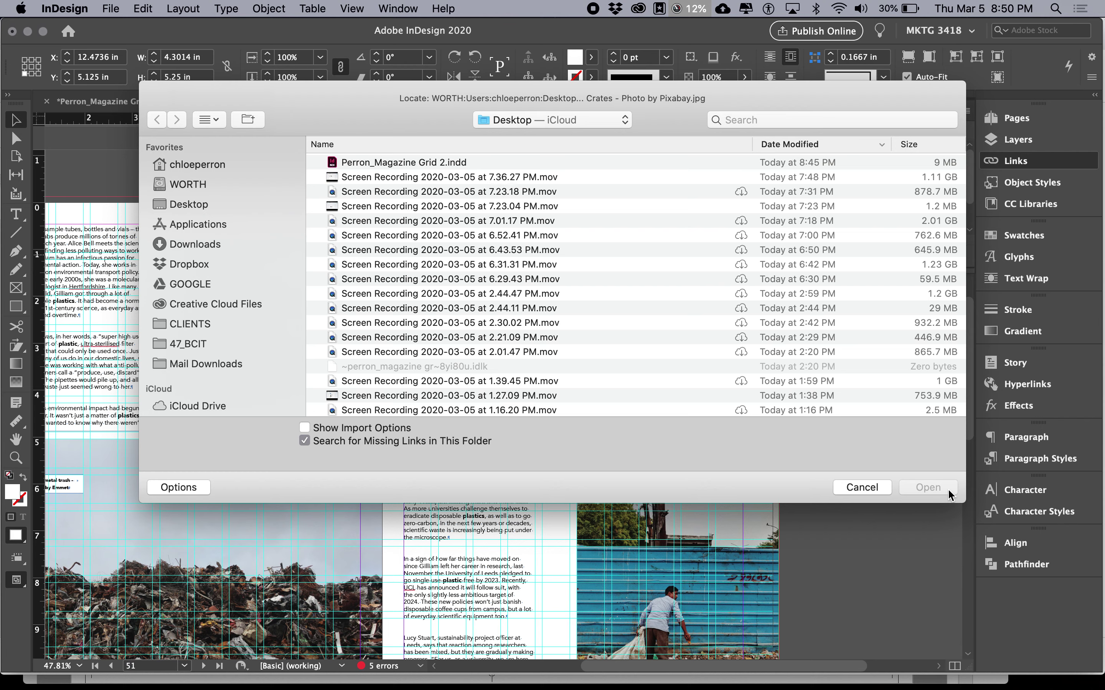
{"action": "left_click_drag", "start_coordinate": [963, 497], "coordinate": [1102, 522]}
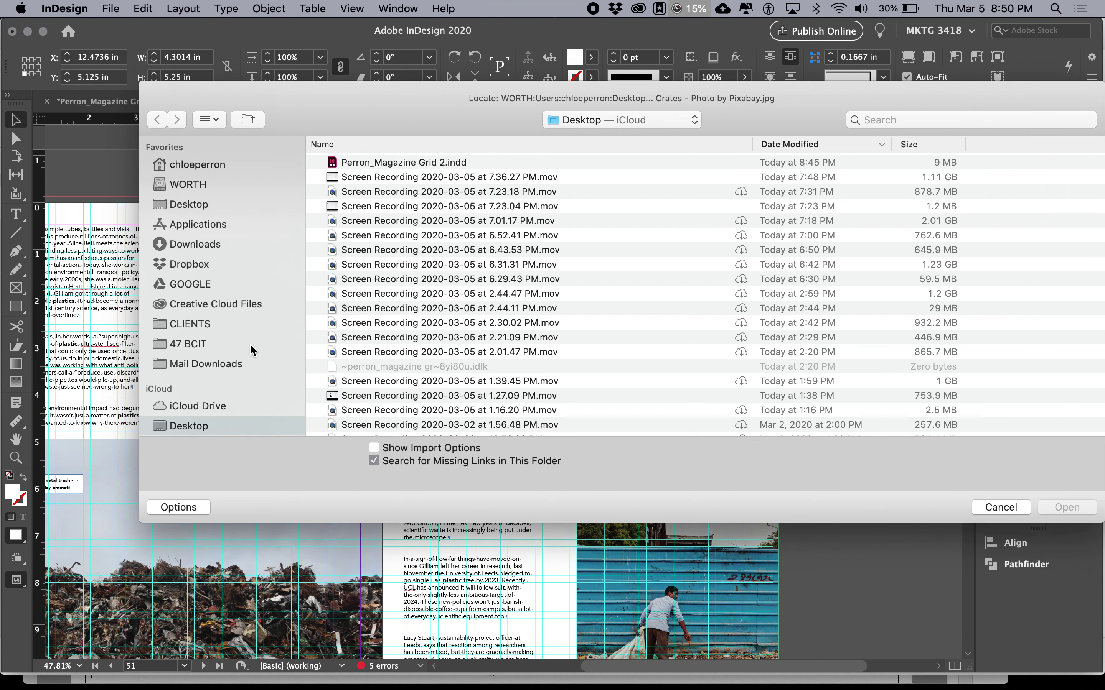
{"action": "left_click", "coordinate": [209, 341]}
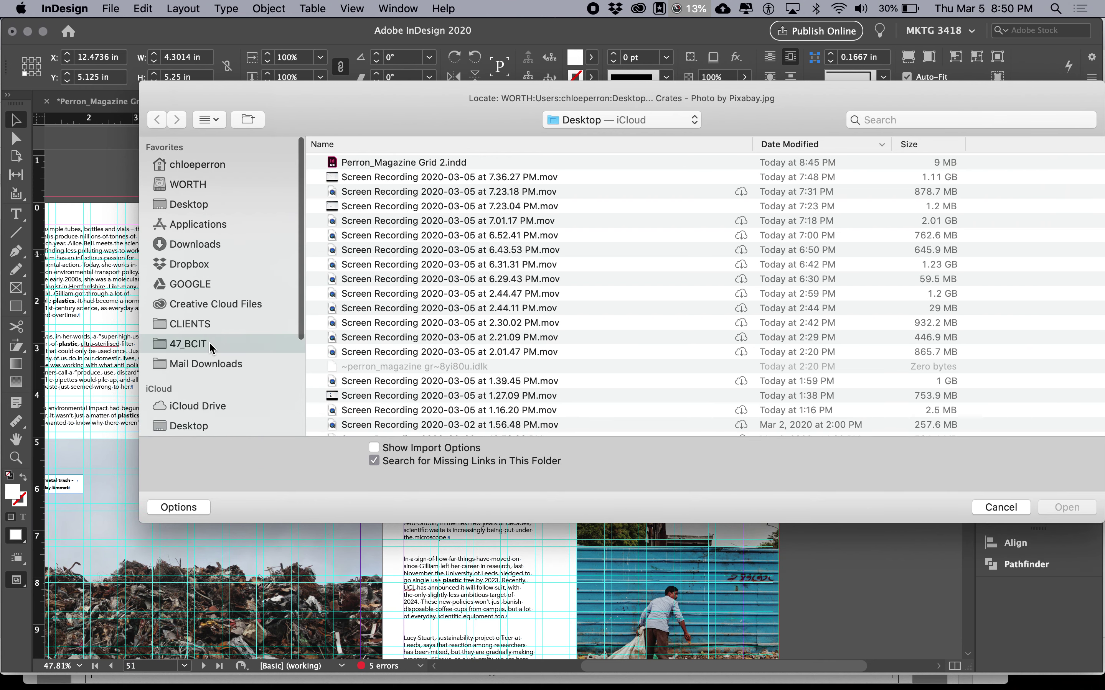
{"action": "left_click", "coordinate": [222, 208]}
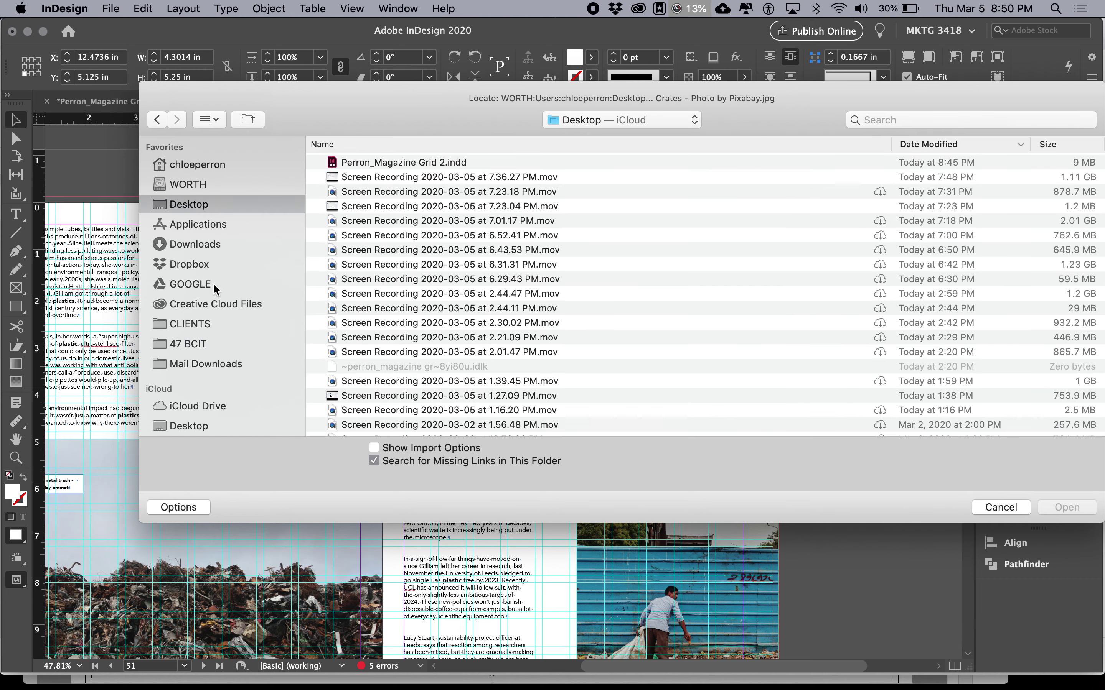
{"action": "scroll", "coordinate": [387, 317], "scroll_direction": "down", "scroll_amount": 5}
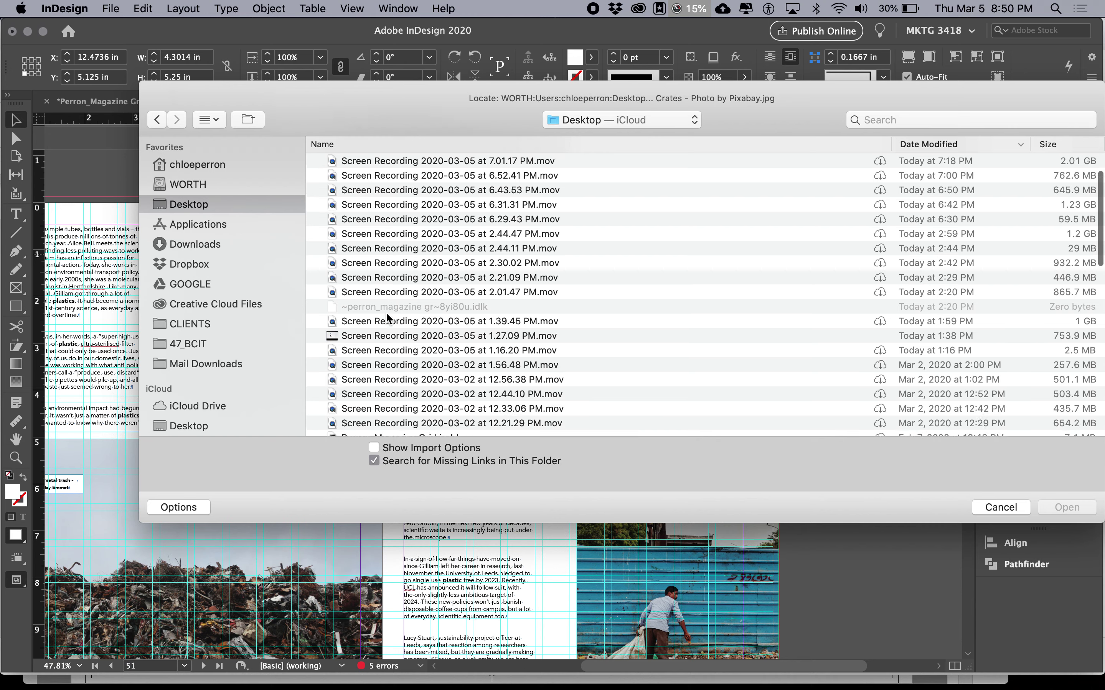
{"action": "scroll", "coordinate": [391, 381], "scroll_direction": "down", "scroll_amount": 3}
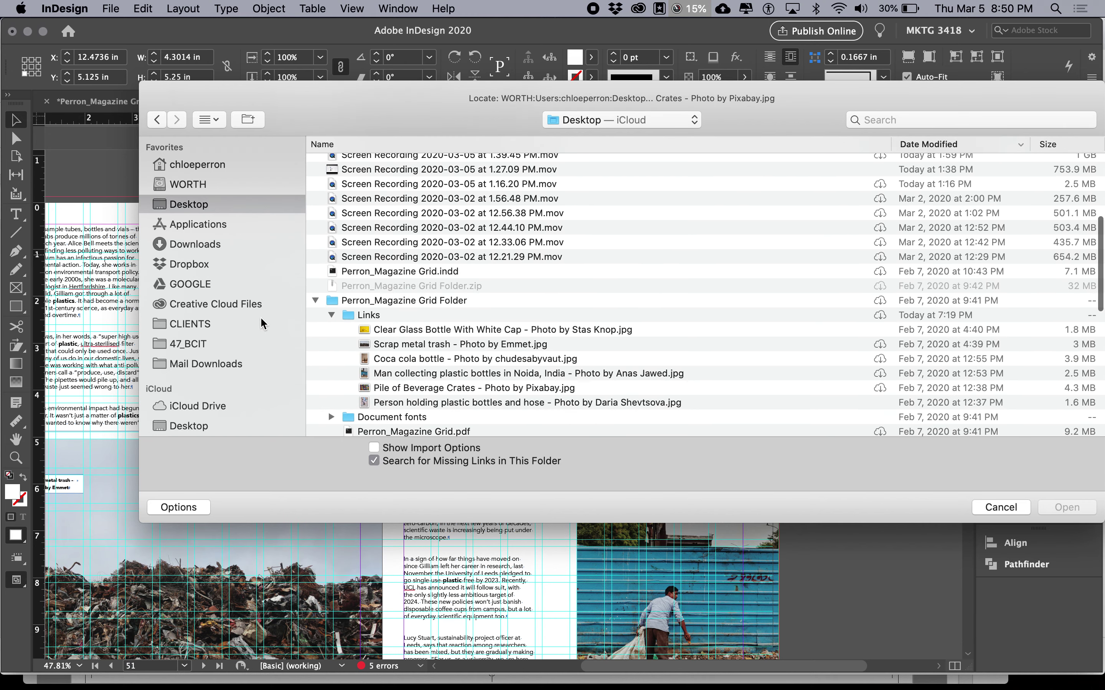
- Relink the photo to "Pile of Beverage Crates - Photo by Pixabay.jpg" from the magazine grid project's Links folder in 47_BCIT, including other missing links found there
{"action": "left_click", "coordinate": [247, 343]}
{"action": "left_click", "coordinate": [438, 163]}
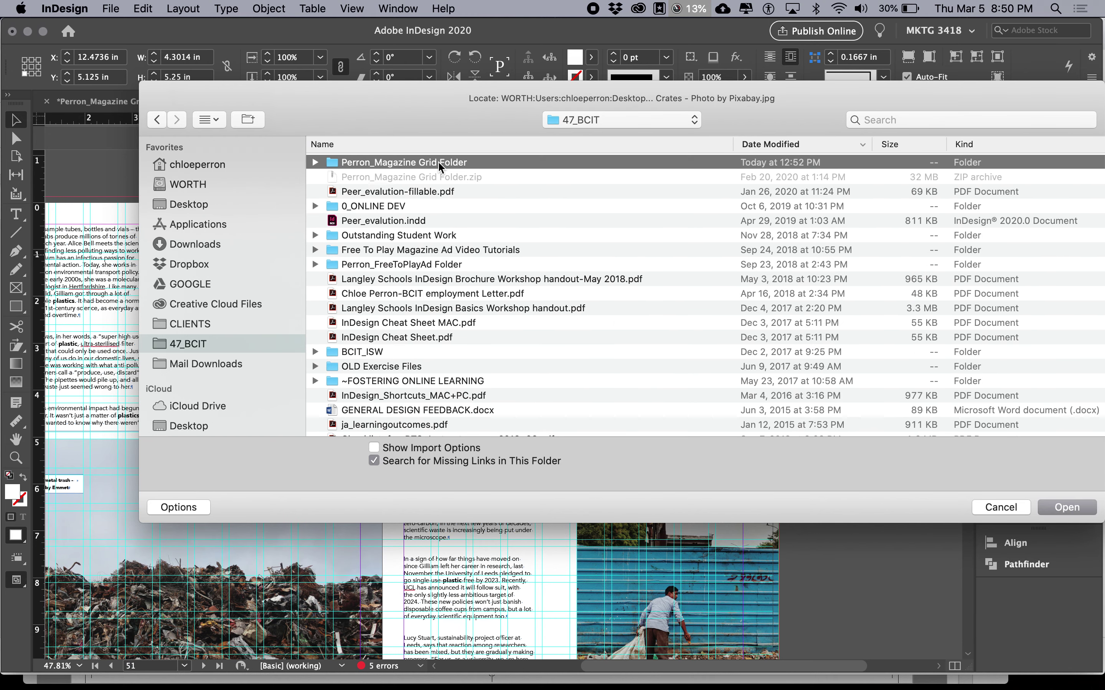
{"action": "double_click", "coordinate": [438, 161]}
{"action": "double_click", "coordinate": [404, 162]}
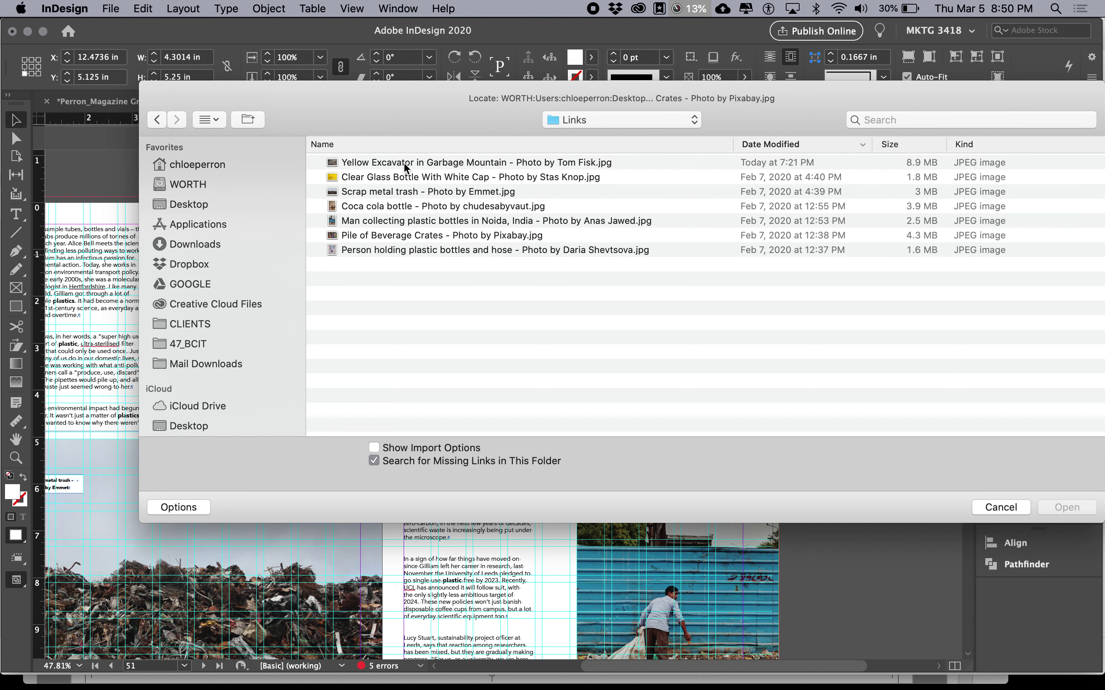
{"action": "left_click", "coordinate": [529, 235]}
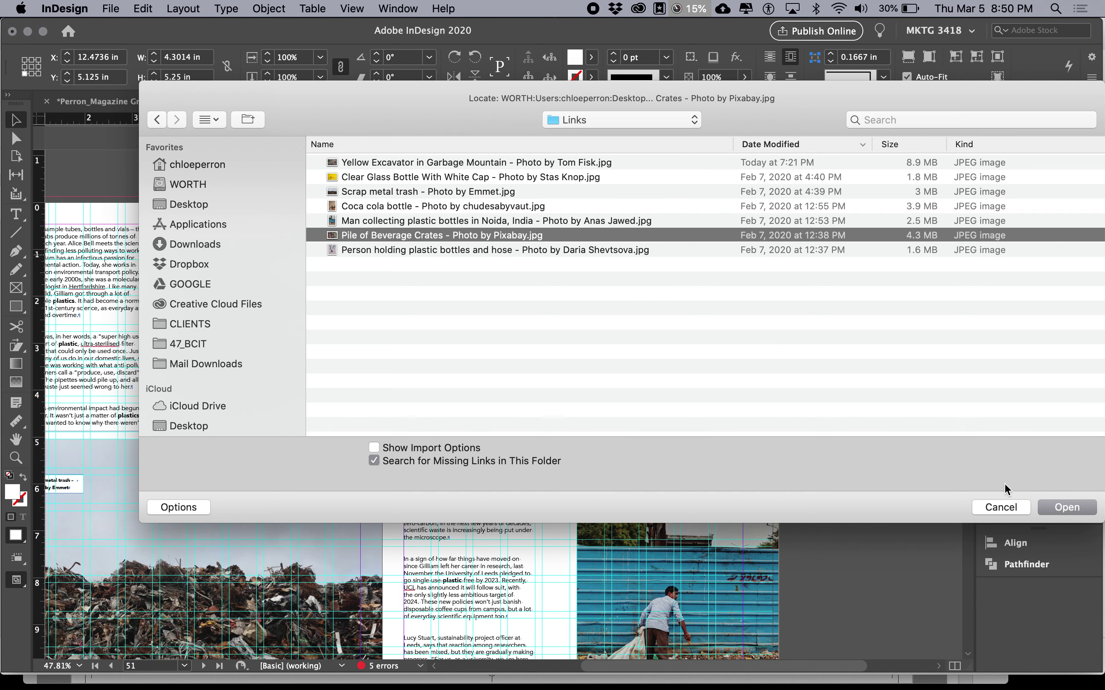
{"action": "left_click", "coordinate": [1079, 509]}
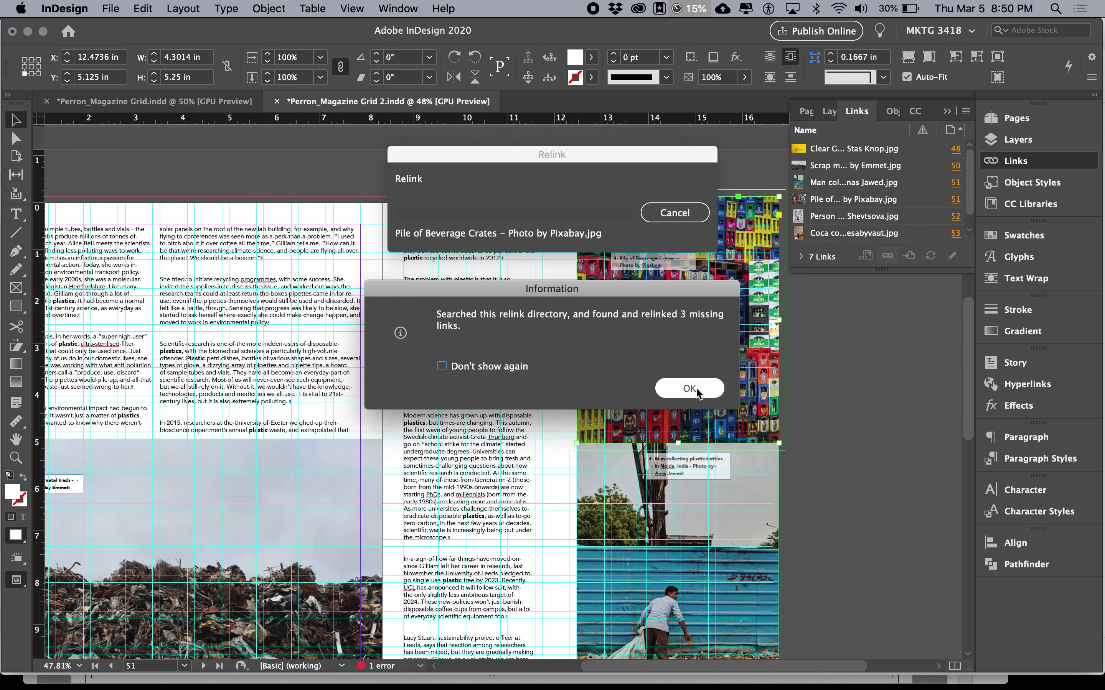
{"action": "left_click", "coordinate": [689, 389]}
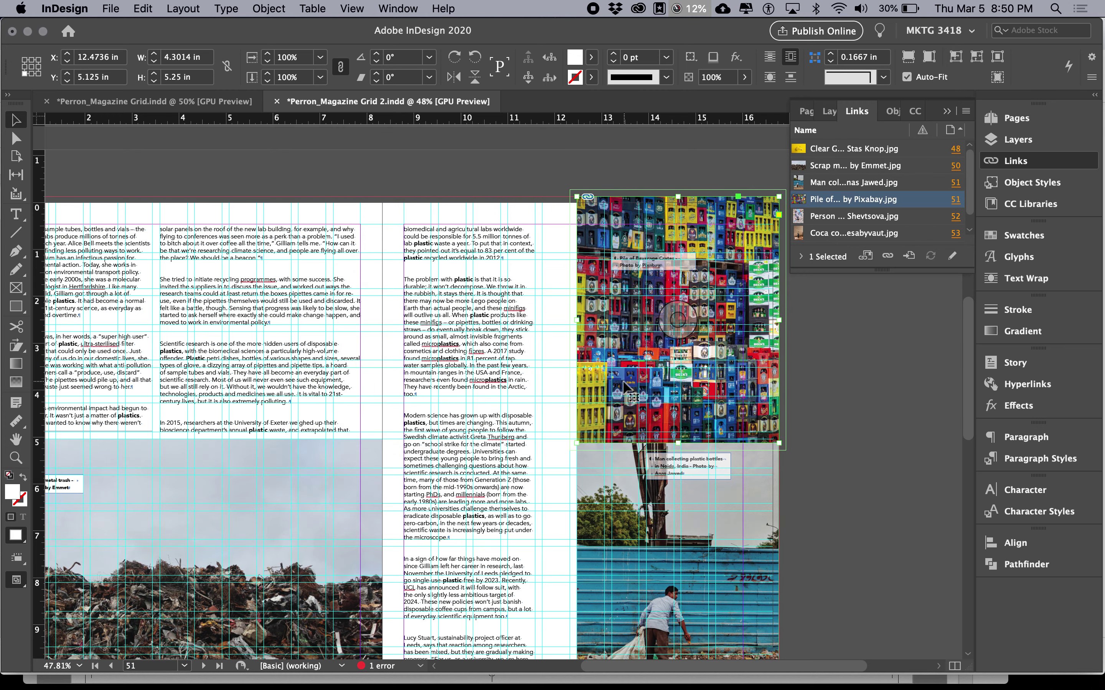
- Check in Preflight which photo is still reported as a missing link
{"action": "double_click", "coordinate": [396, 666]}
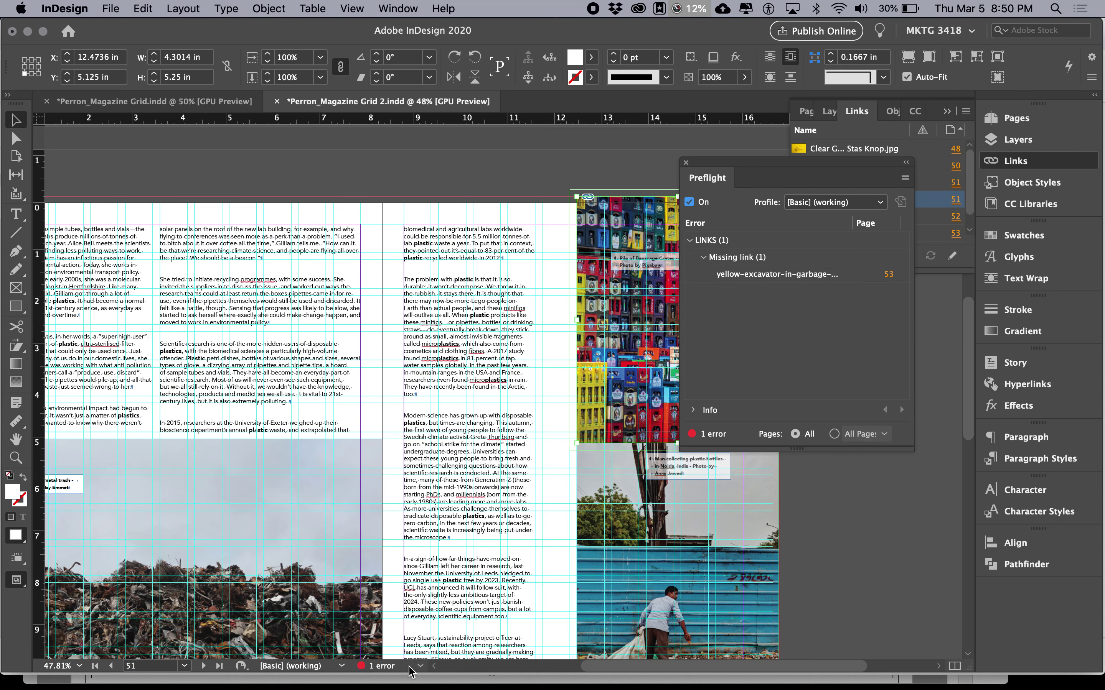
{"action": "left_click", "coordinate": [751, 276]}
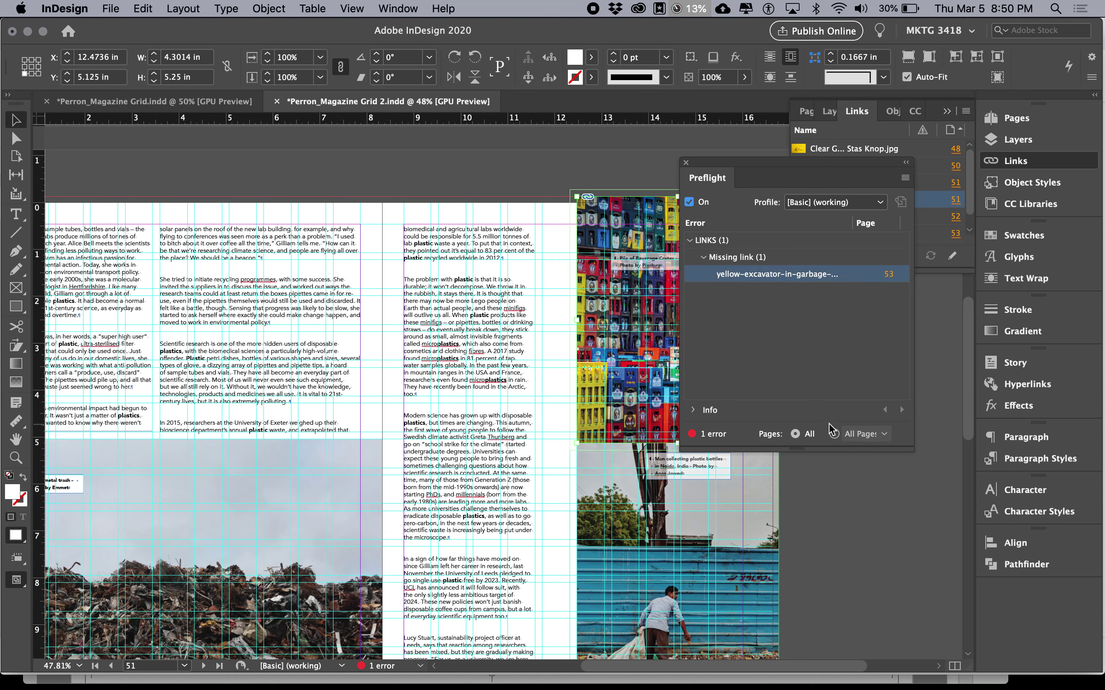
{"action": "left_click", "coordinate": [686, 162]}
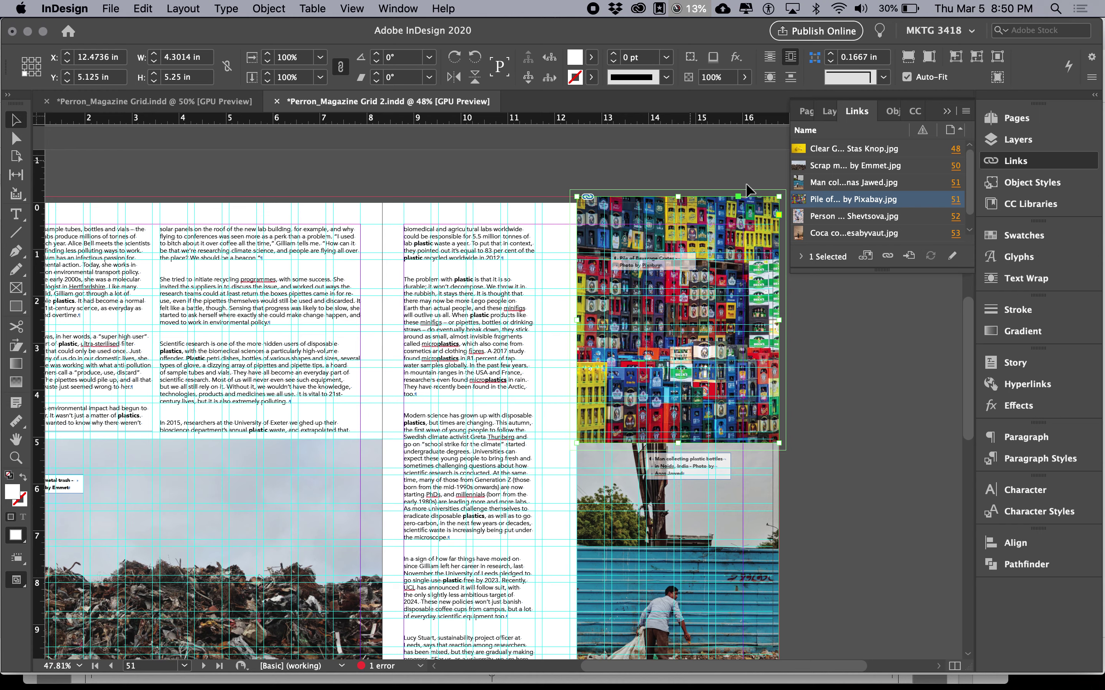
{"action": "left_click", "coordinate": [887, 256]}
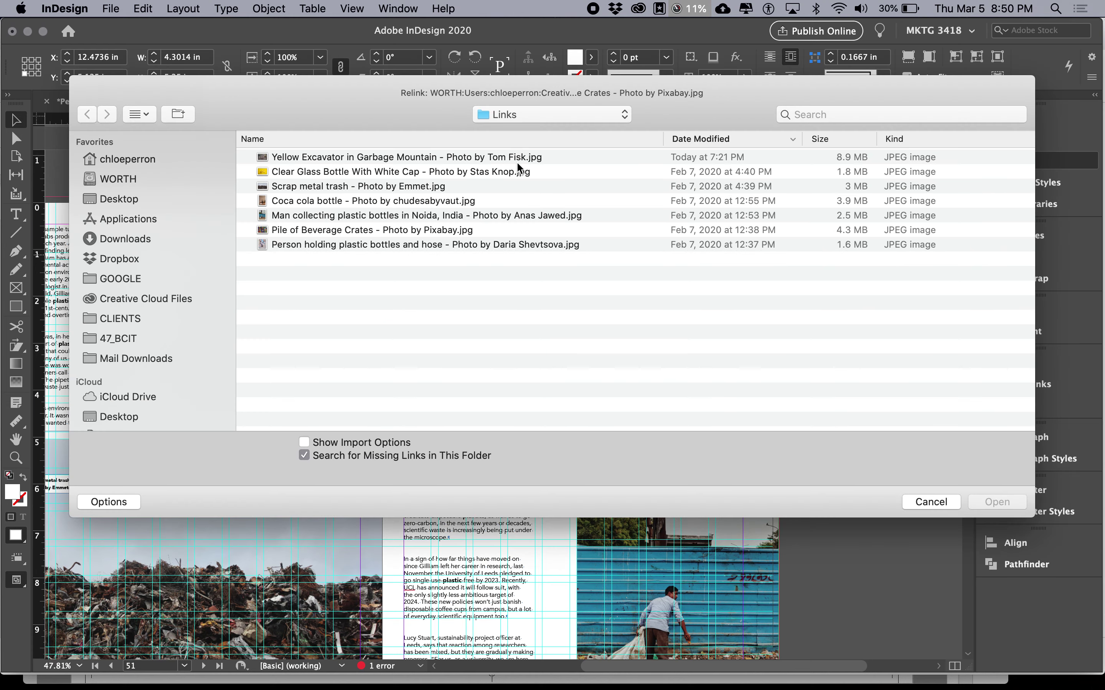
{"action": "key", "text": "Escape"}
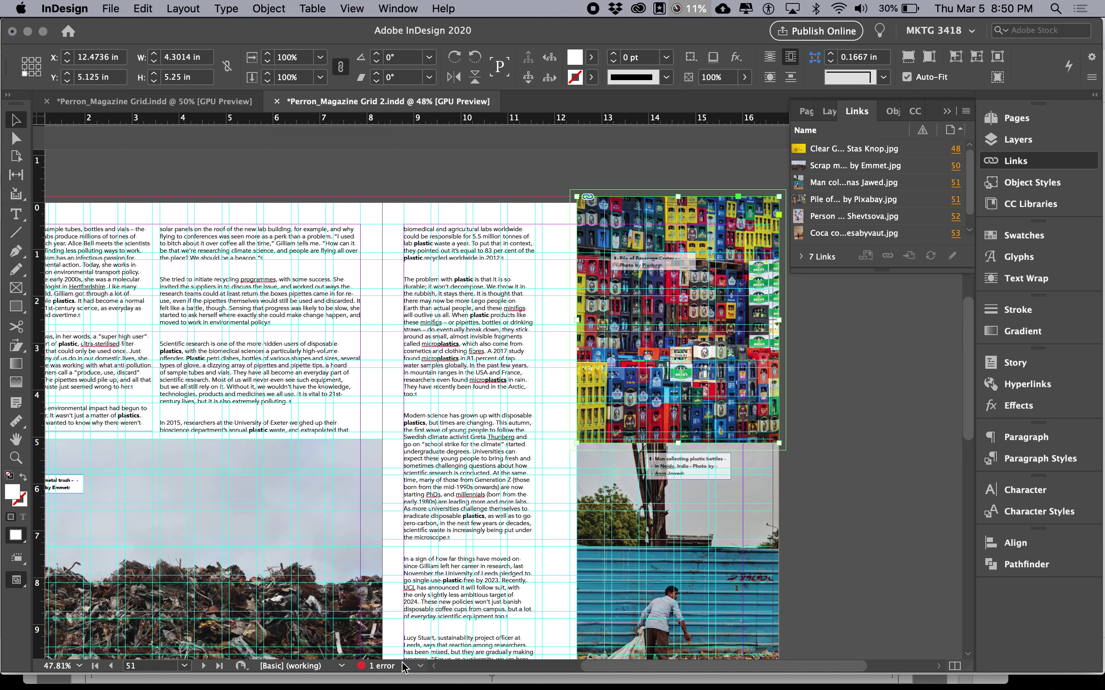
- Go to the missing excavator photo on page 53 from Preflight and relink it to the Yellow Excavator in Garbage Mountain JPEG in the Links folder
{"action": "left_click", "coordinate": [419, 666]}
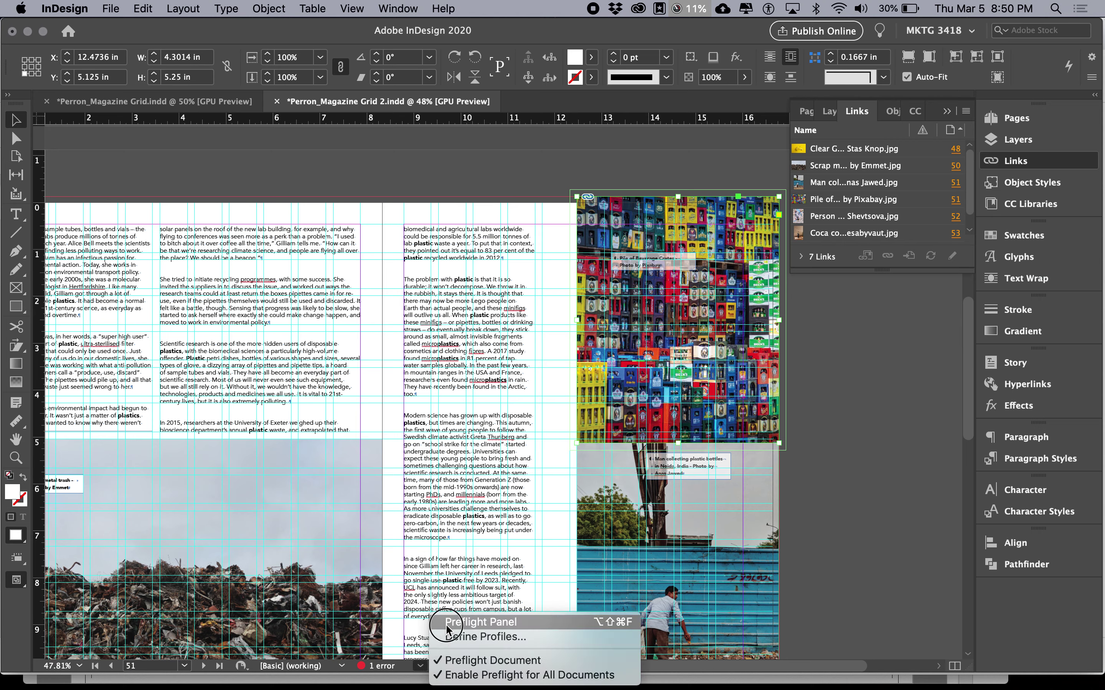
{"action": "key", "text": "Escape"}
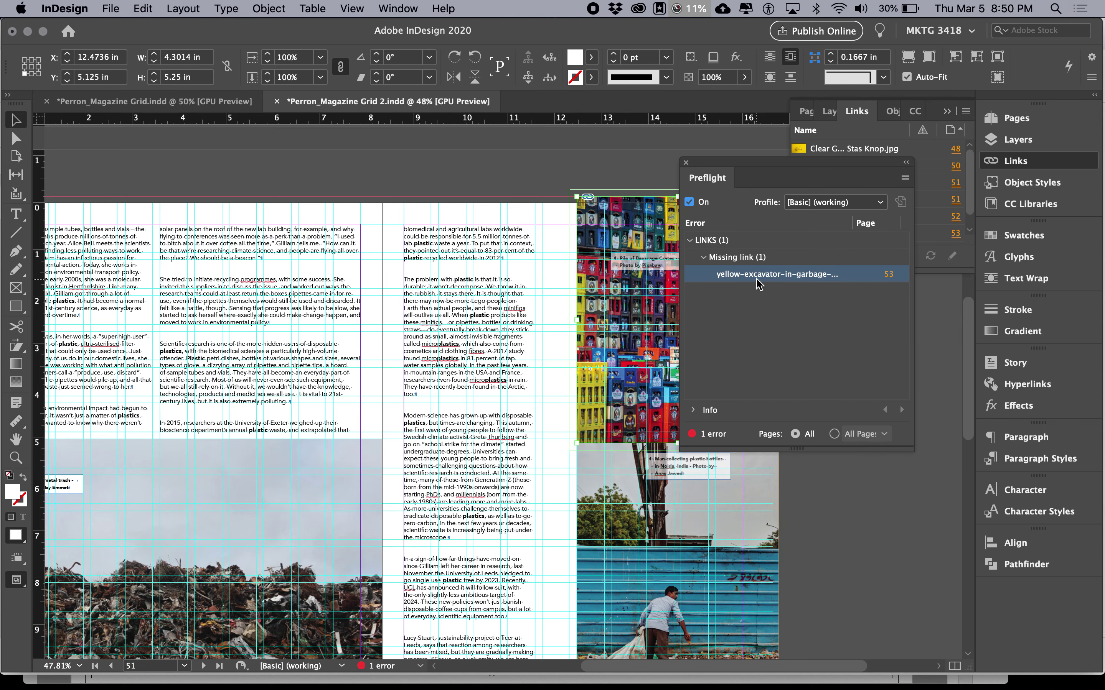
{"action": "double_click", "coordinate": [758, 283]}
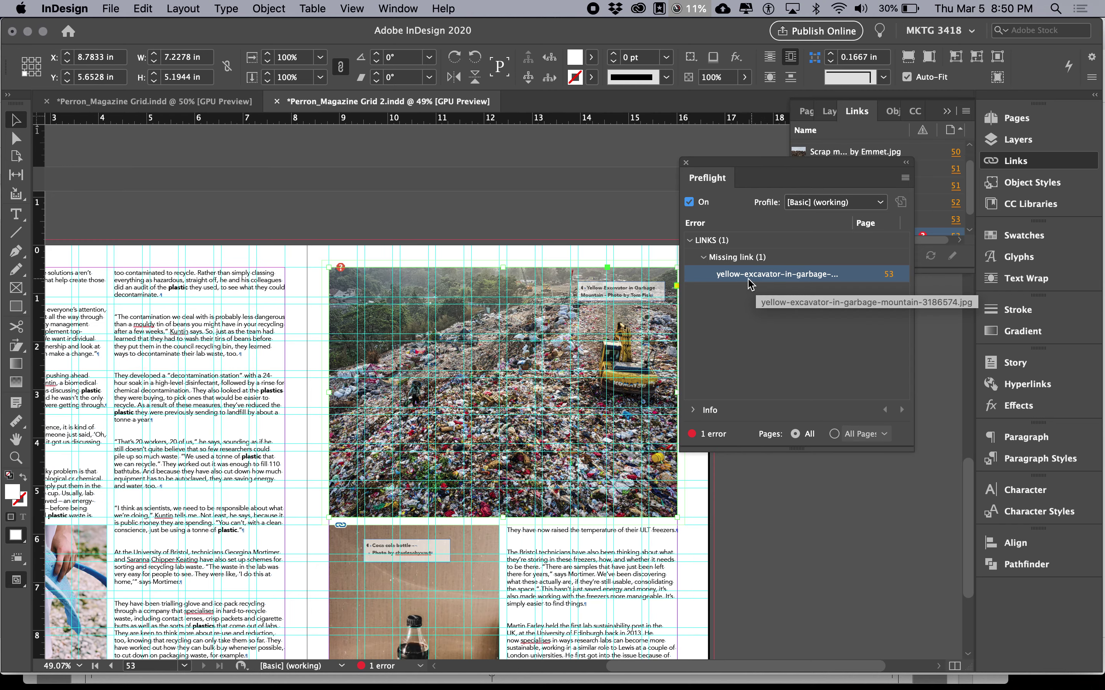
{"action": "left_click", "coordinate": [686, 163]}
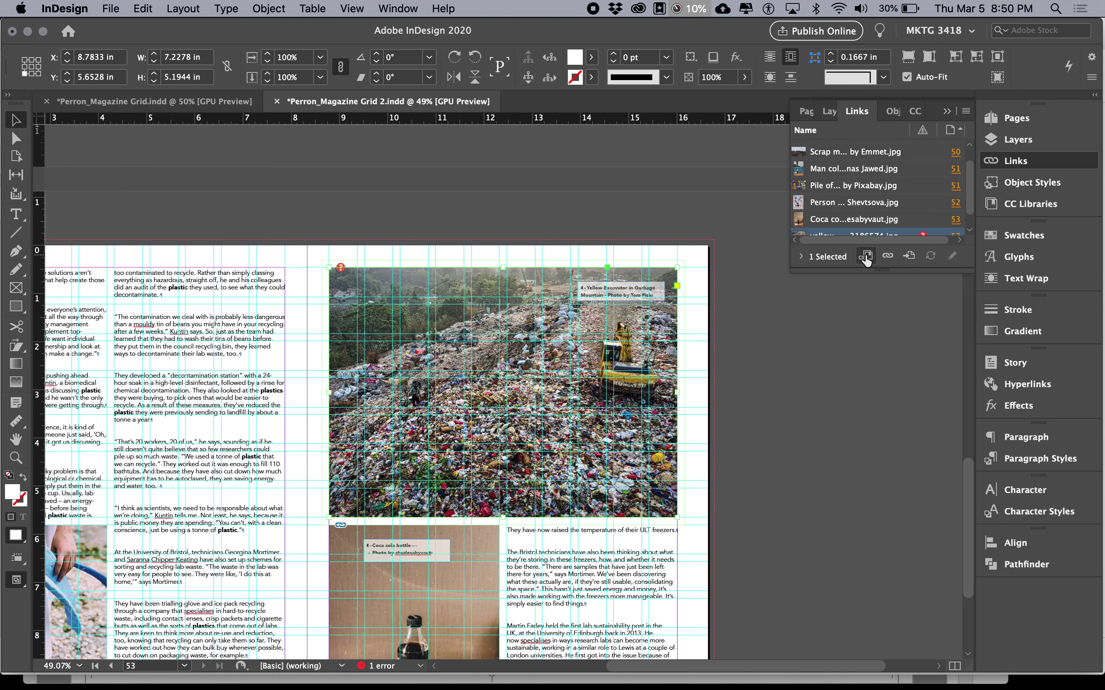
{"action": "left_click", "coordinate": [888, 257]}
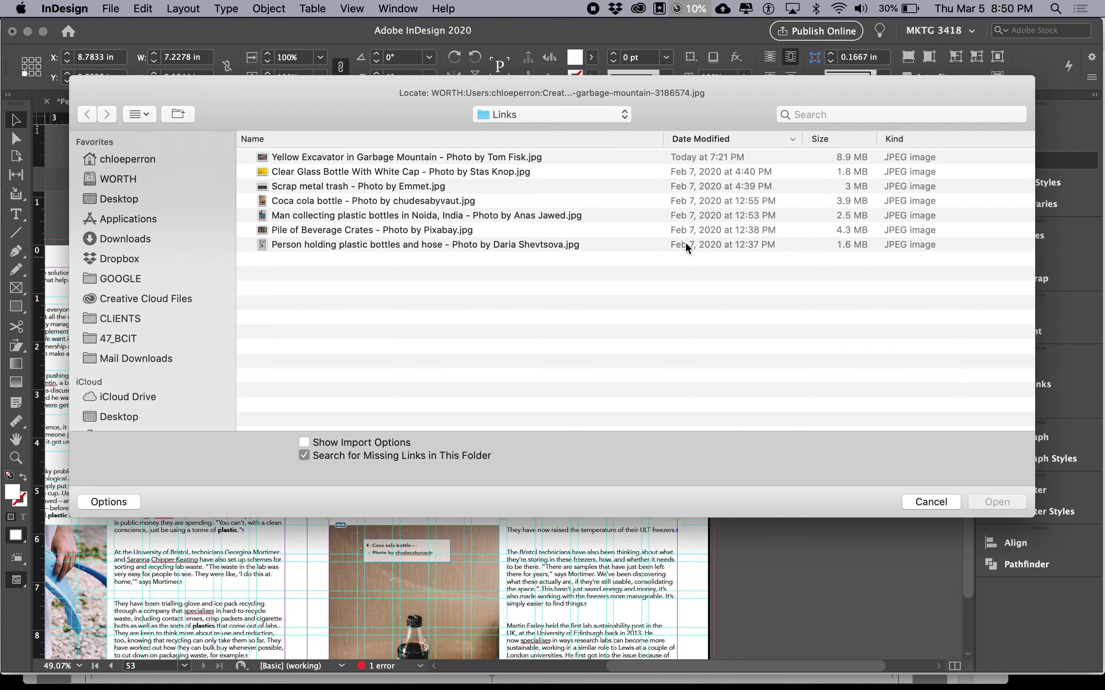
{"action": "double_click", "coordinate": [469, 162]}
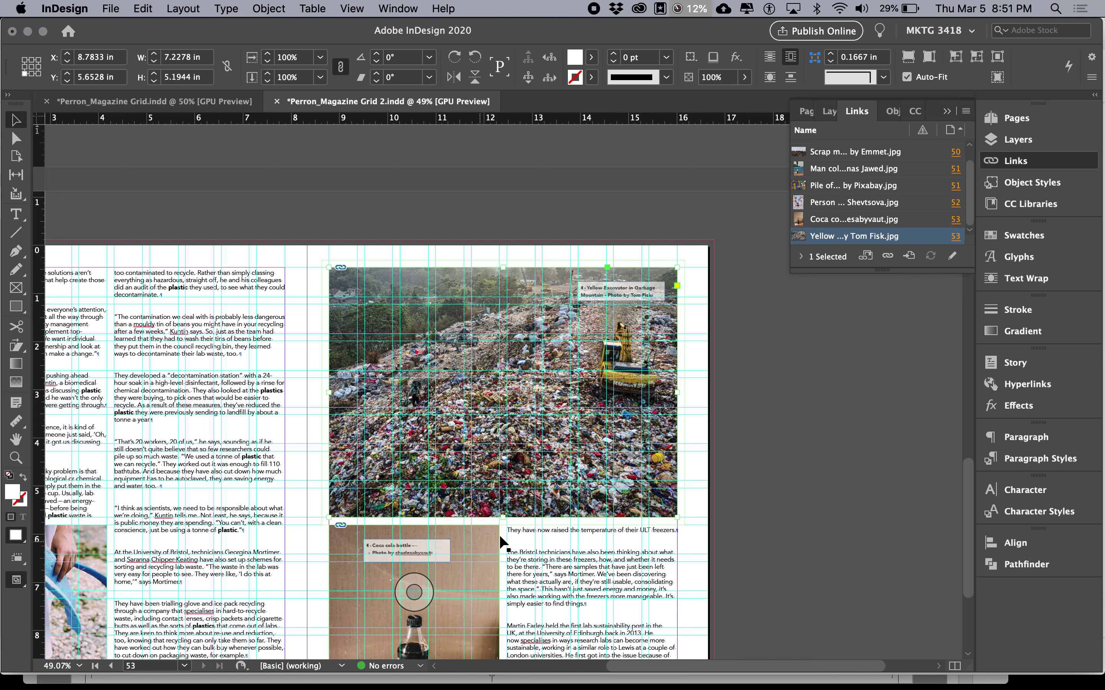
- Review the relinked photos on the spreads of pages 50 to 53, both in preview and with the grid shown
{"action": "scroll", "coordinate": [501, 537], "scroll_direction": "left", "scroll_amount": 5}
{"action": "scroll", "coordinate": [501, 537], "scroll_direction": "down", "scroll_amount": 2}
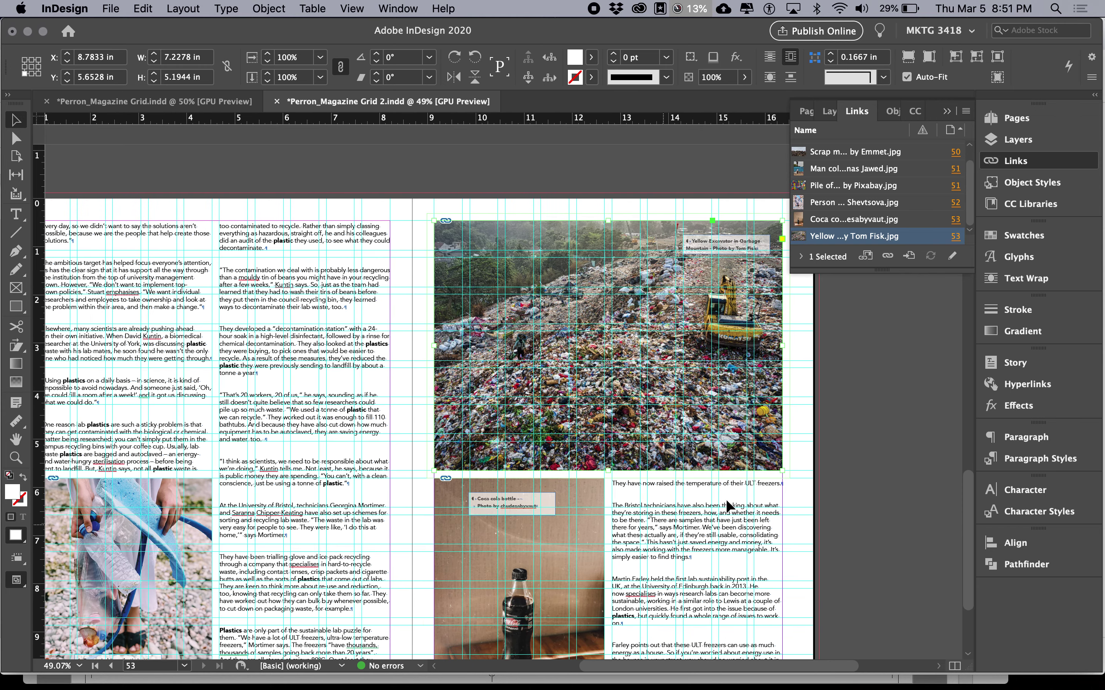
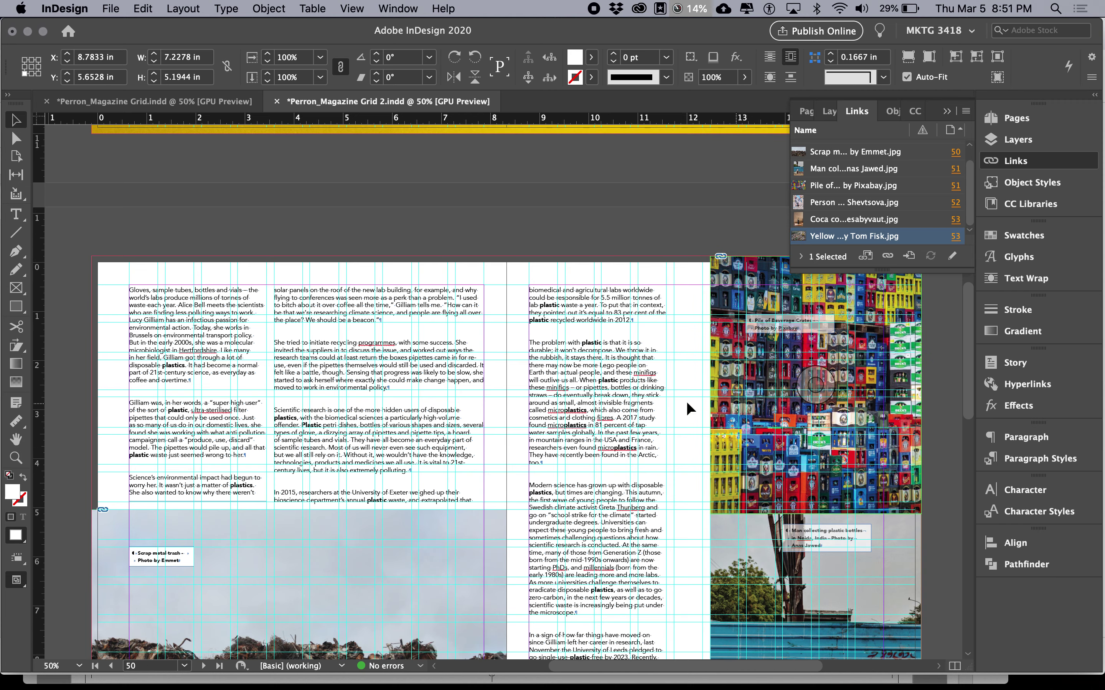
{"action": "key", "text": "w"}
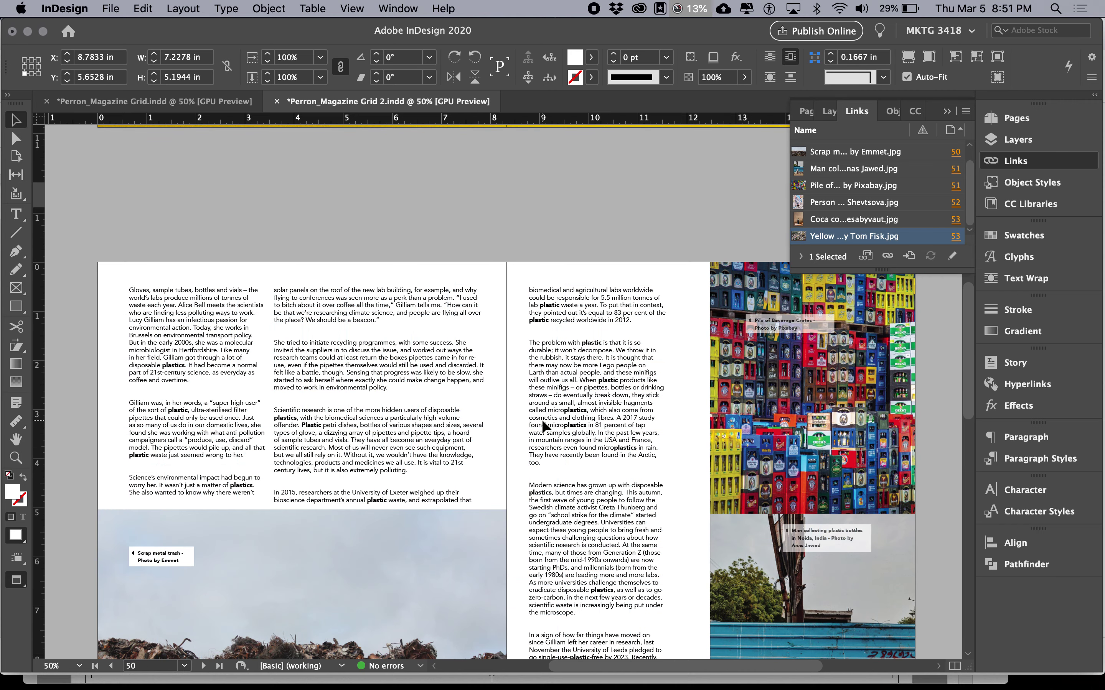
{"action": "key", "text": "super+equal"}
{"action": "key", "text": "w"}
{"action": "scroll", "coordinate": [439, 411], "scroll_direction": "left", "scroll_amount": 10}
{"action": "scroll", "coordinate": [439, 410], "scroll_direction": "up", "scroll_amount": 2}
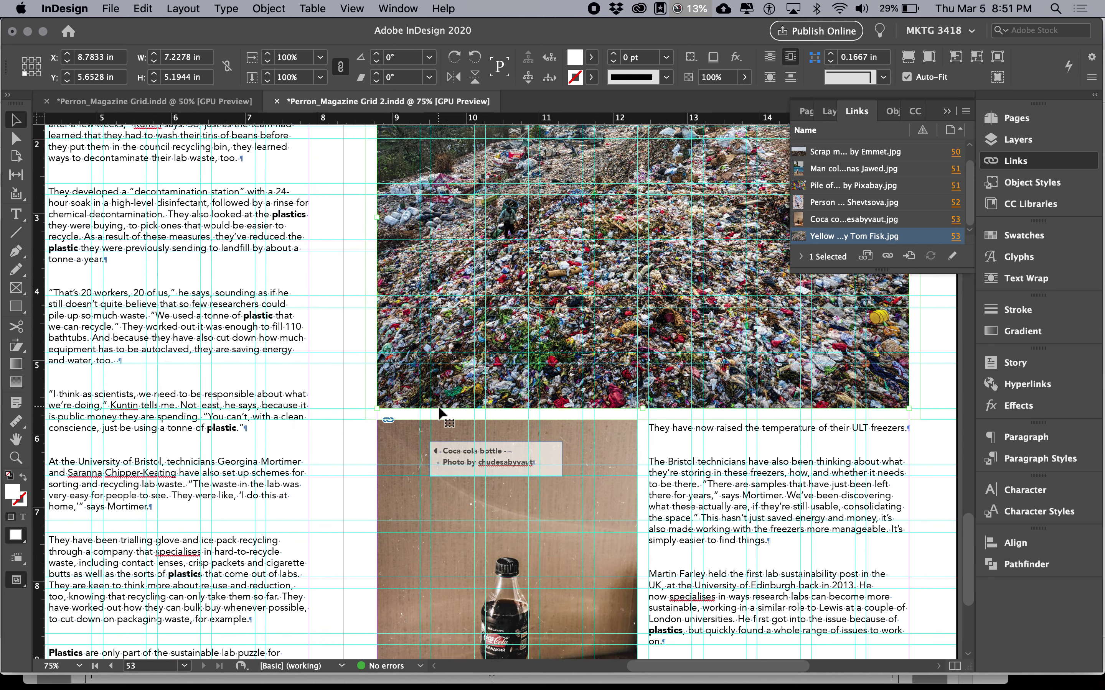
{"action": "scroll", "coordinate": [439, 411], "scroll_direction": "up", "scroll_amount": 10}
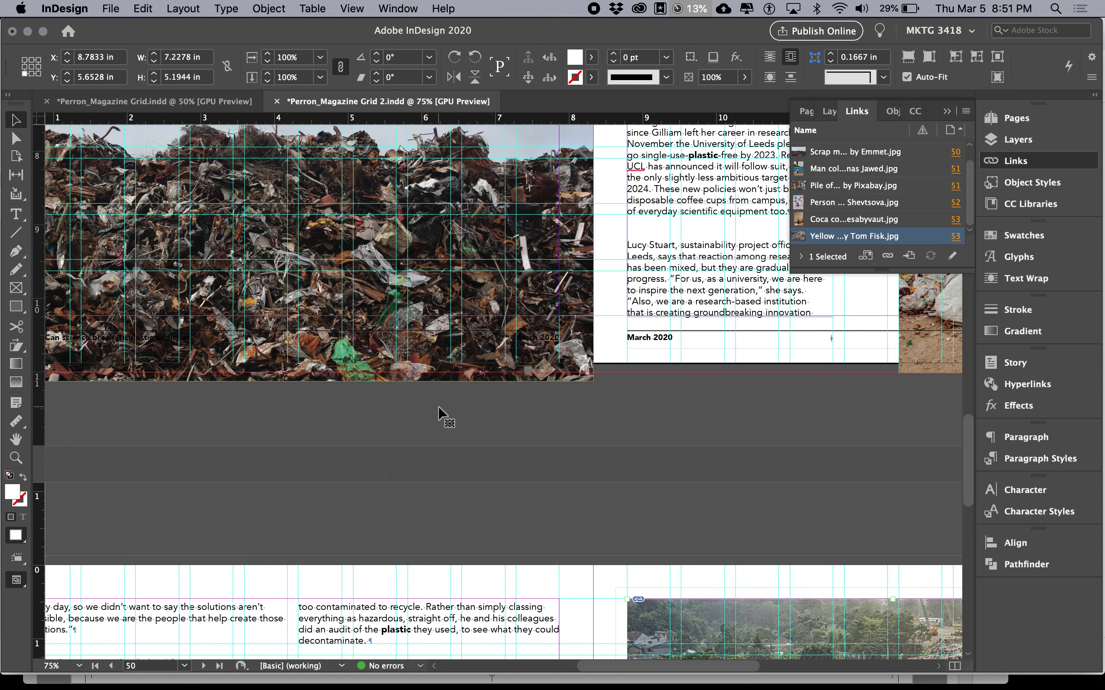
- Unlock the Text layer and widen the text frame on page 51 toward the photo column so the story reflows through to page 53
{"action": "key", "text": "Tab"}
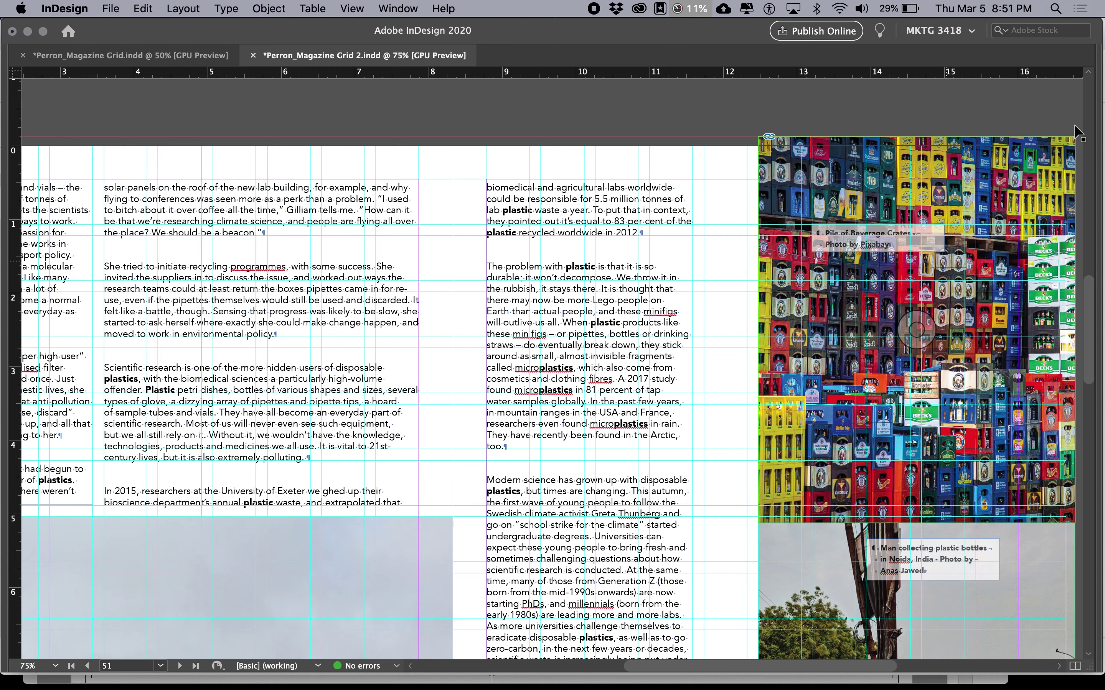
{"action": "key", "text": "Tab"}
{"action": "left_click", "coordinate": [865, 165]}
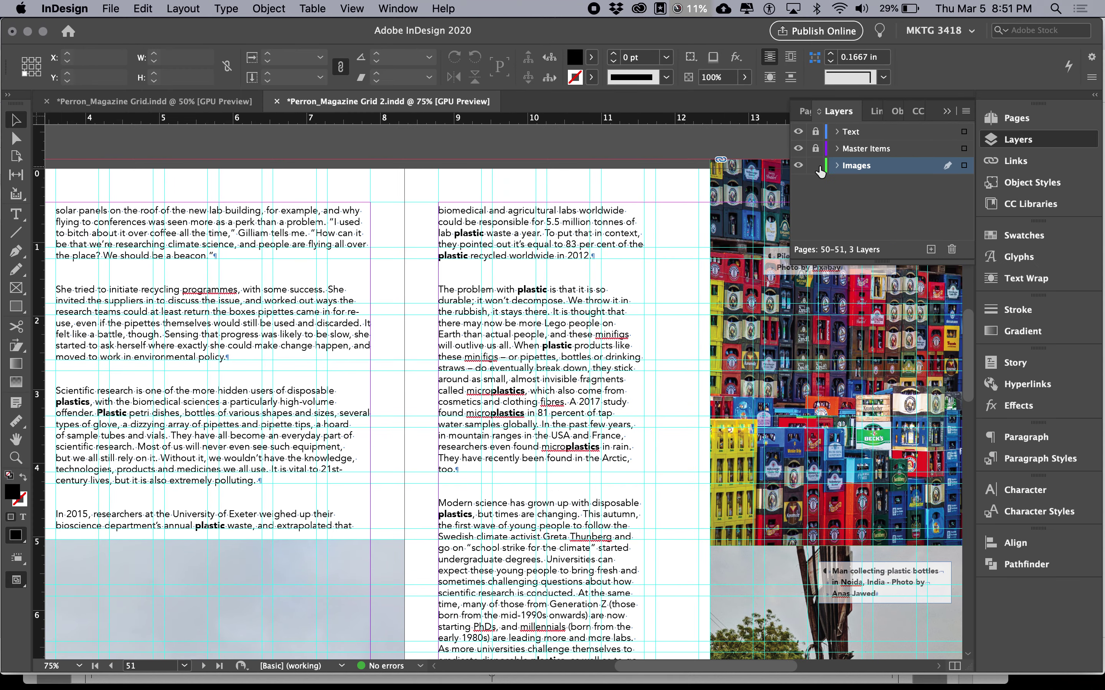
{"action": "key", "text": "Tab"}
{"action": "left_click", "coordinate": [682, 475]}
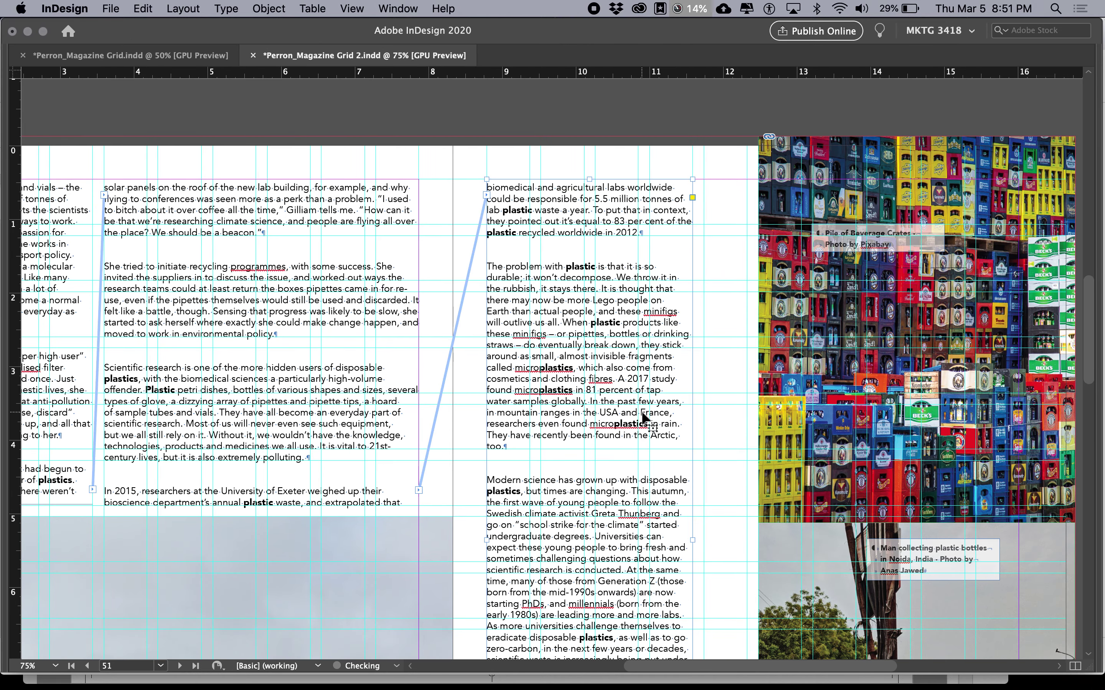
{"action": "left_click_drag", "start_coordinate": [692, 543], "coordinate": [747, 542]}
{"action": "scroll", "coordinate": [720, 497], "scroll_direction": "down", "scroll_amount": 15}
{"action": "scroll", "coordinate": [721, 496], "scroll_direction": "down", "scroll_amount": 10}
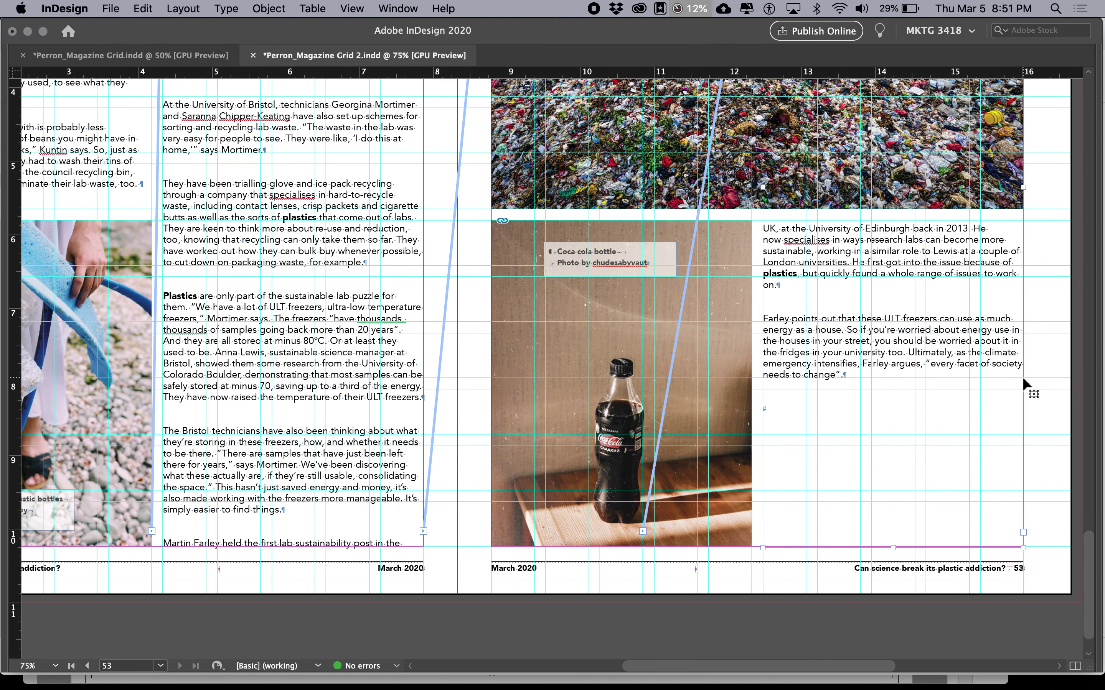
- Narrow the text frame on page 51 to about 2.8 in wide, pulling its edge away from the photo column
{"action": "key", "text": "w"}
{"action": "key", "text": "Tab"}
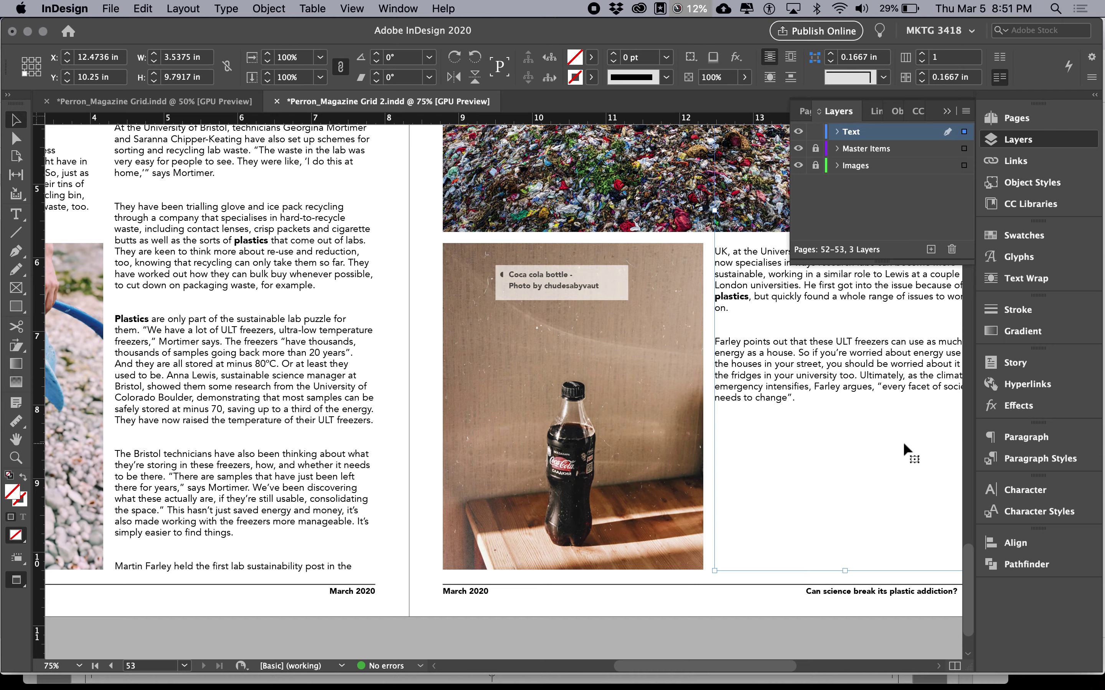
{"action": "key", "text": "Tab"}
{"action": "scroll", "coordinate": [336, 415], "scroll_direction": "up", "scroll_amount": 15}
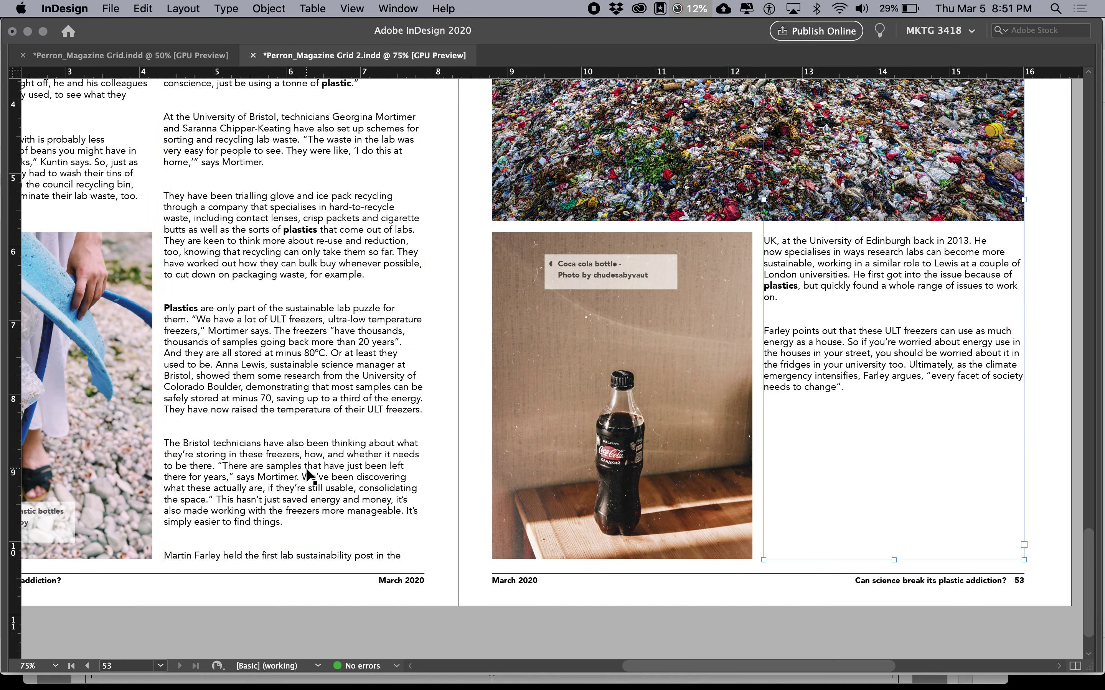
{"action": "scroll", "coordinate": [307, 469], "scroll_direction": "up", "scroll_amount": 10}
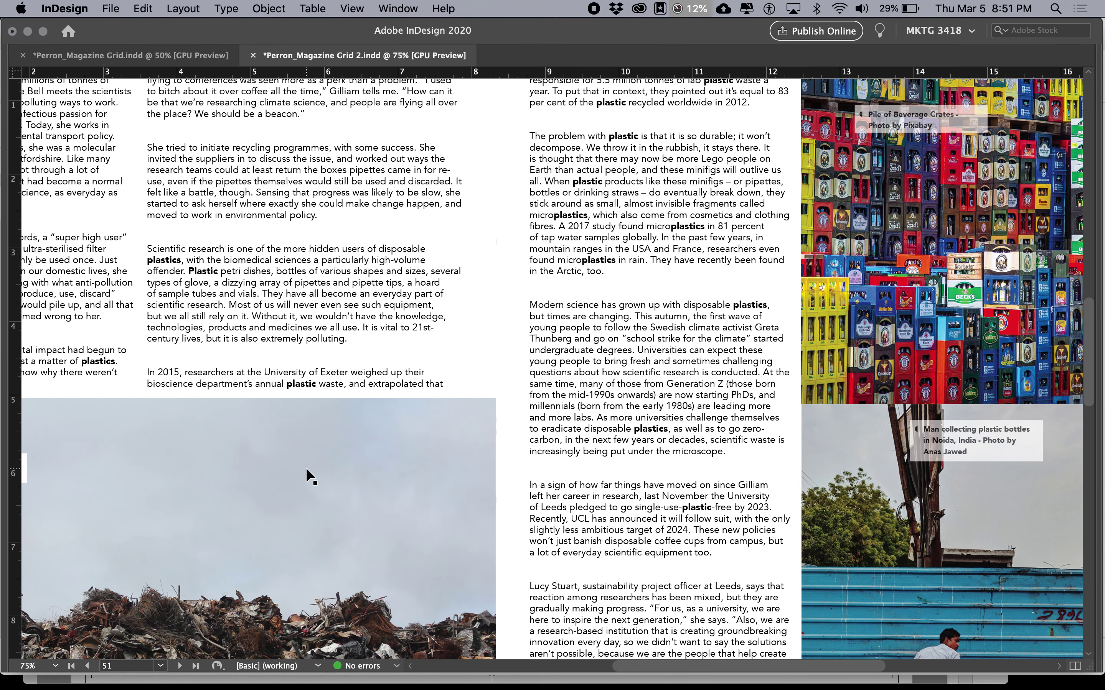
{"action": "key", "text": "w"}
{"action": "left_click", "coordinate": [645, 409]}
{"action": "left_click_drag", "start_coordinate": [785, 582], "coordinate": [731, 581]}
{"action": "left_click", "coordinate": [771, 528]}
{"action": "key", "text": "w"}
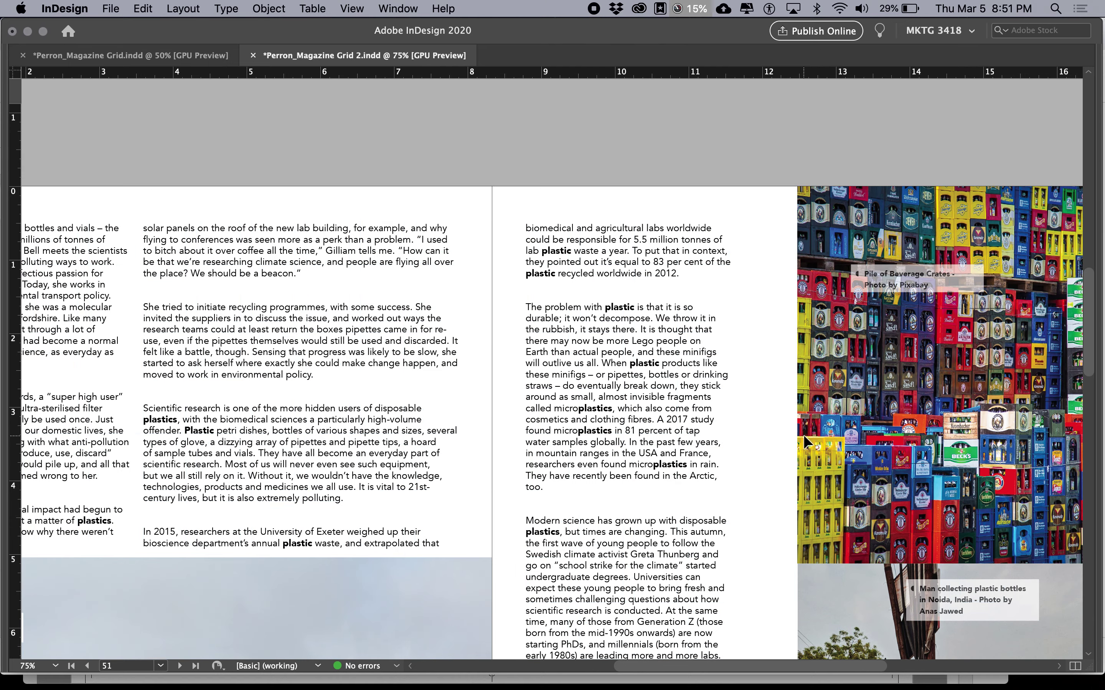
- Shorten the second-column text frame on page 50 so the paragraph starting "In 2015" moves to the top of page 51
{"action": "key", "text": "Tab"}
{"action": "key", "text": "super+minus"}
{"action": "scroll", "coordinate": [641, 415], "scroll_direction": "down", "scroll_amount": 2}
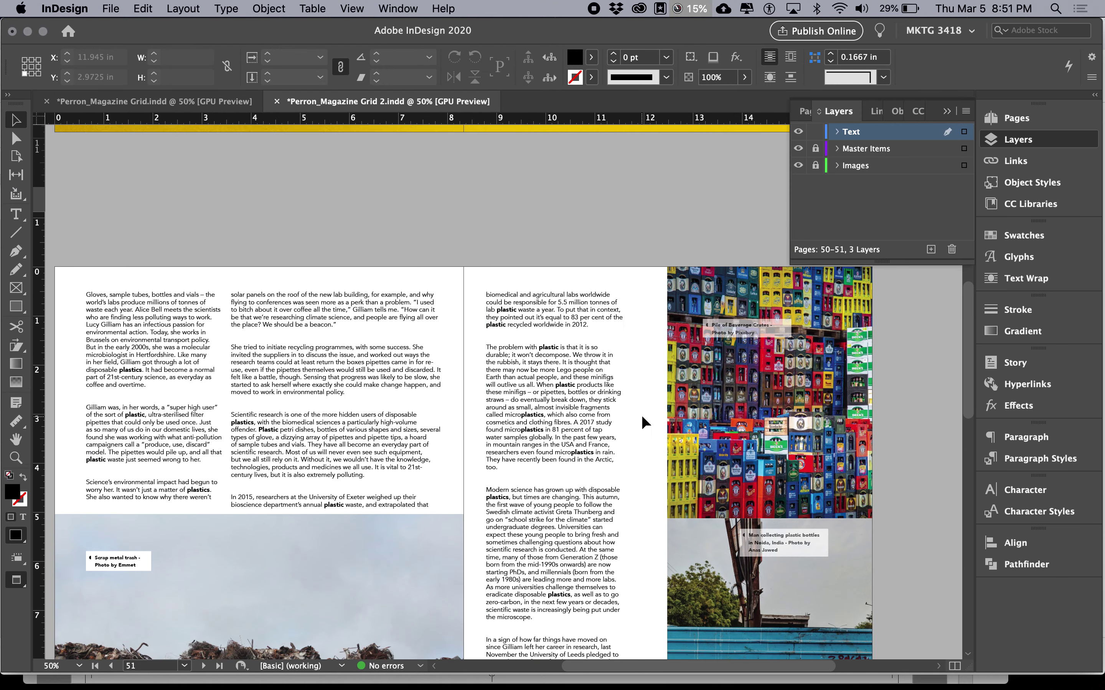
{"action": "left_click", "coordinate": [399, 451]}
{"action": "left_click_drag", "start_coordinate": [333, 466], "coordinate": [431, 453]}
{"action": "left_click", "coordinate": [459, 455]}
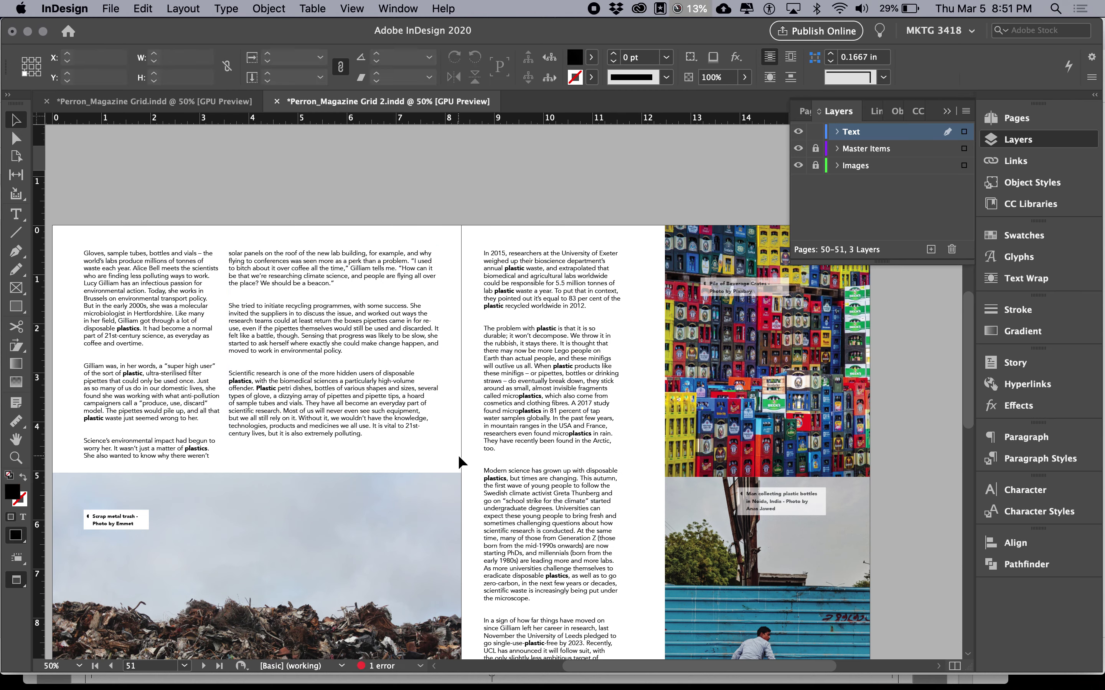
- Try shortening the first-column text frame on page 50 to about 3.79 in so its last paragraph moves over, and undo it
{"action": "key", "text": "w"}
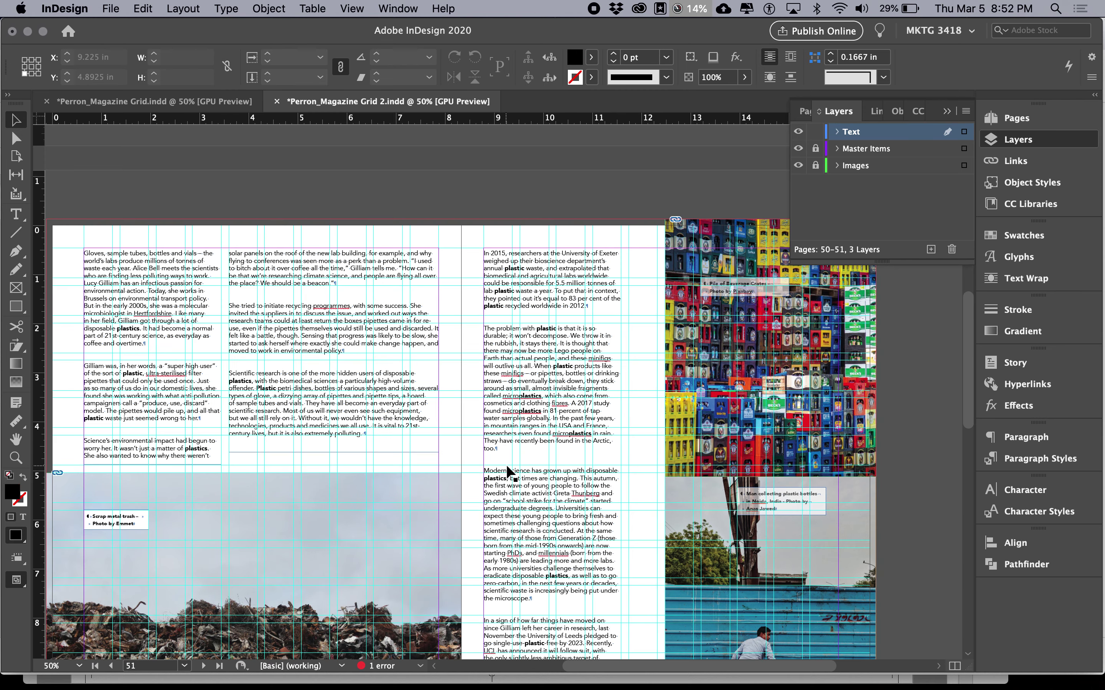
{"action": "key", "text": "w"}
{"action": "left_click_drag", "start_coordinate": [152, 465], "coordinate": [152, 434]}
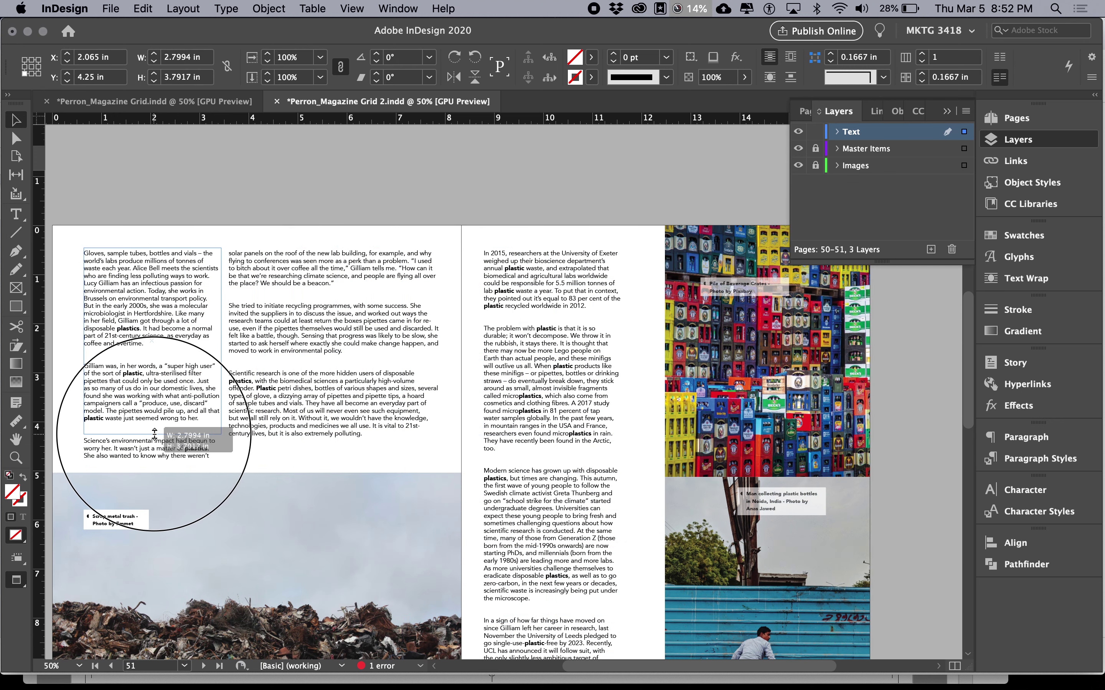
{"action": "left_click", "coordinate": [236, 456]}
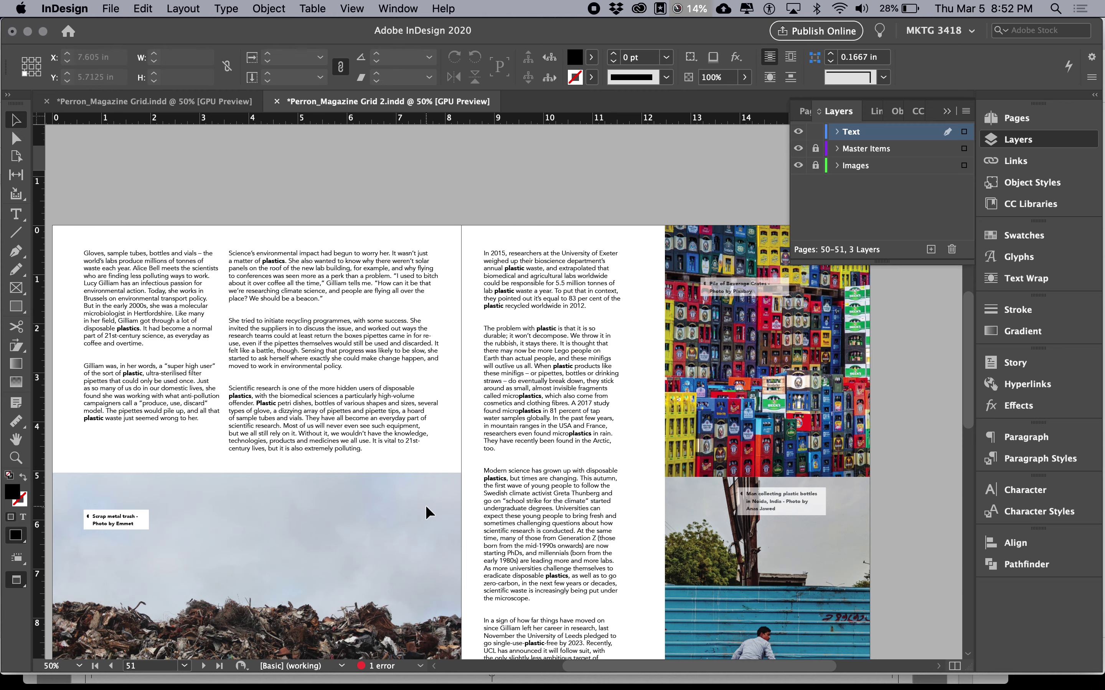
{"action": "key", "text": "super+z"}
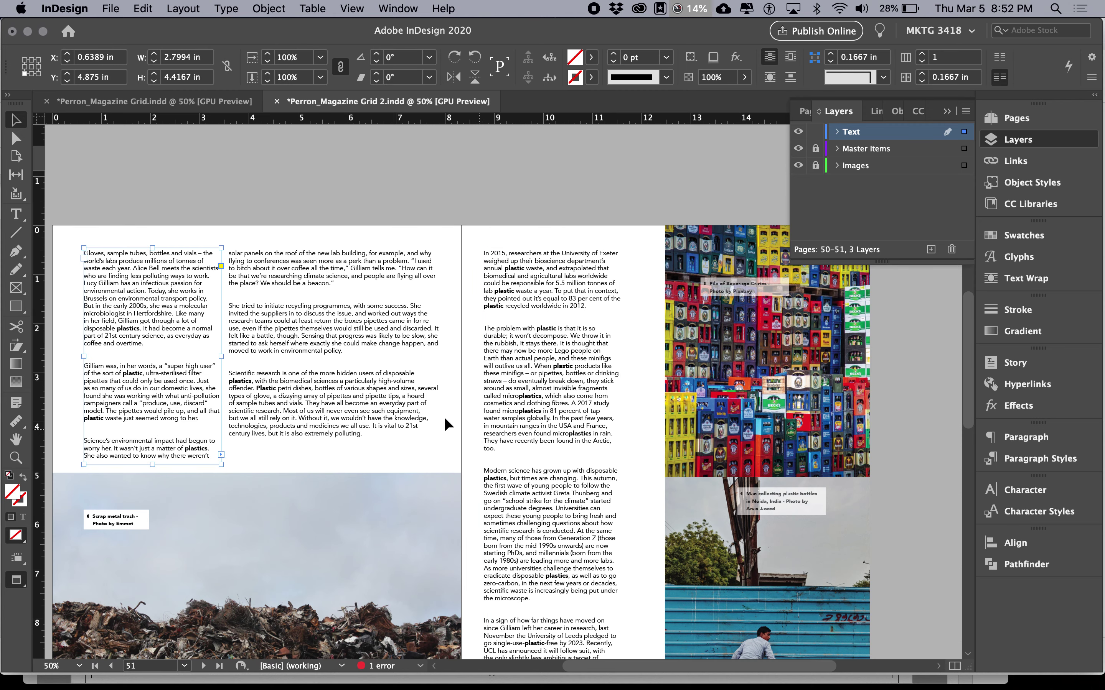
- Examine how the threaded story flows from page 51 to the end of page 53, in preview and with the grid shown
{"action": "left_click", "coordinate": [521, 479]}
{"action": "scroll", "coordinate": [525, 503], "scroll_direction": "down", "scroll_amount": 5}
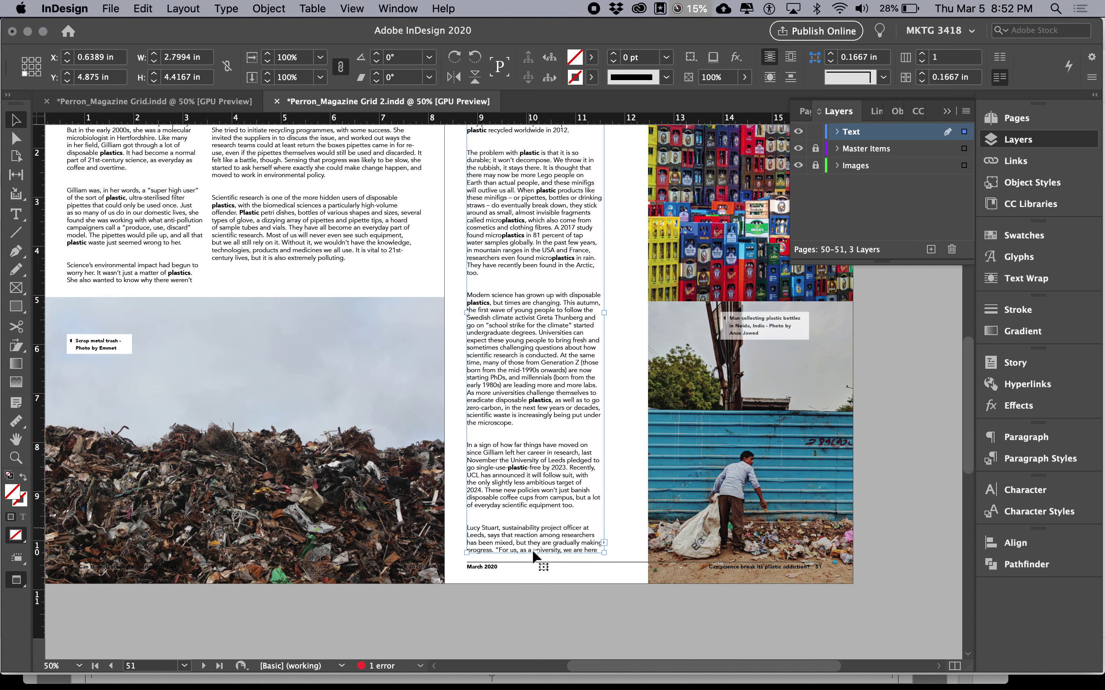
{"action": "scroll", "coordinate": [545, 572], "scroll_direction": "down", "scroll_amount": 15}
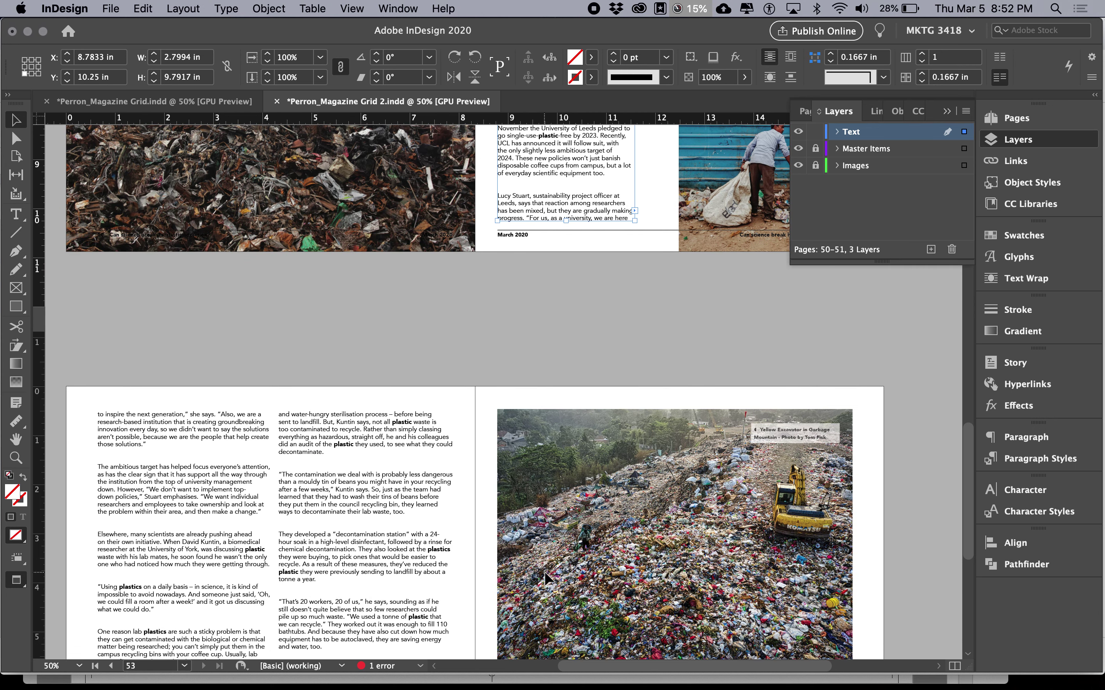
{"action": "scroll", "coordinate": [545, 571], "scroll_direction": "down", "scroll_amount": 5}
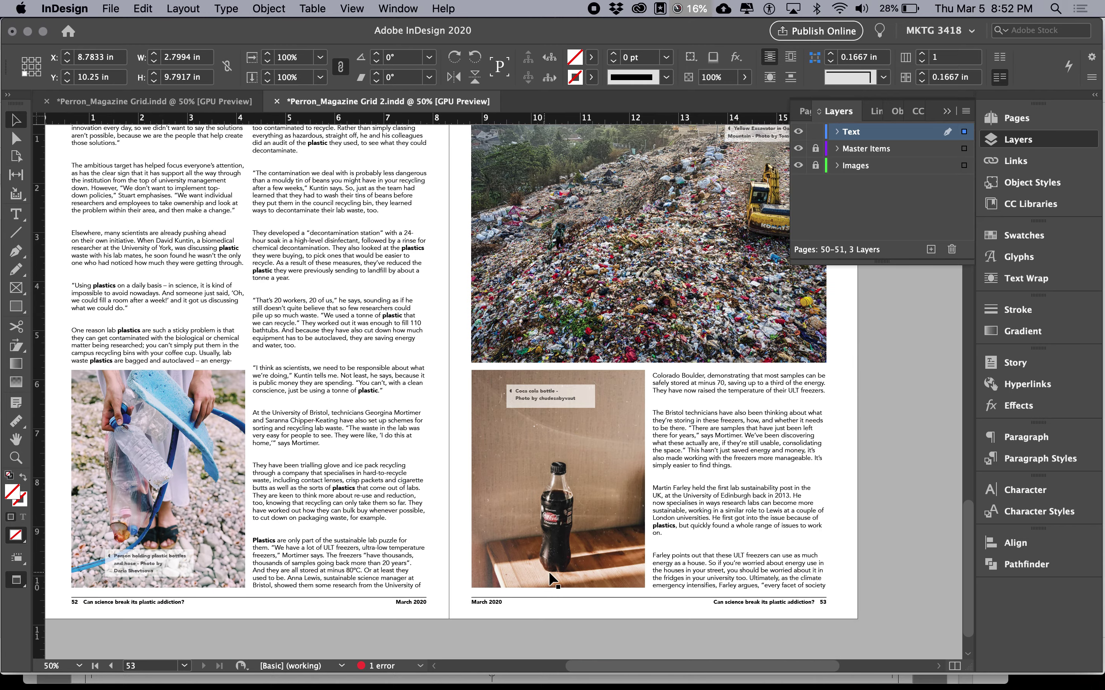
{"action": "key", "text": "super+equal"}
{"action": "key", "text": "Tab"}
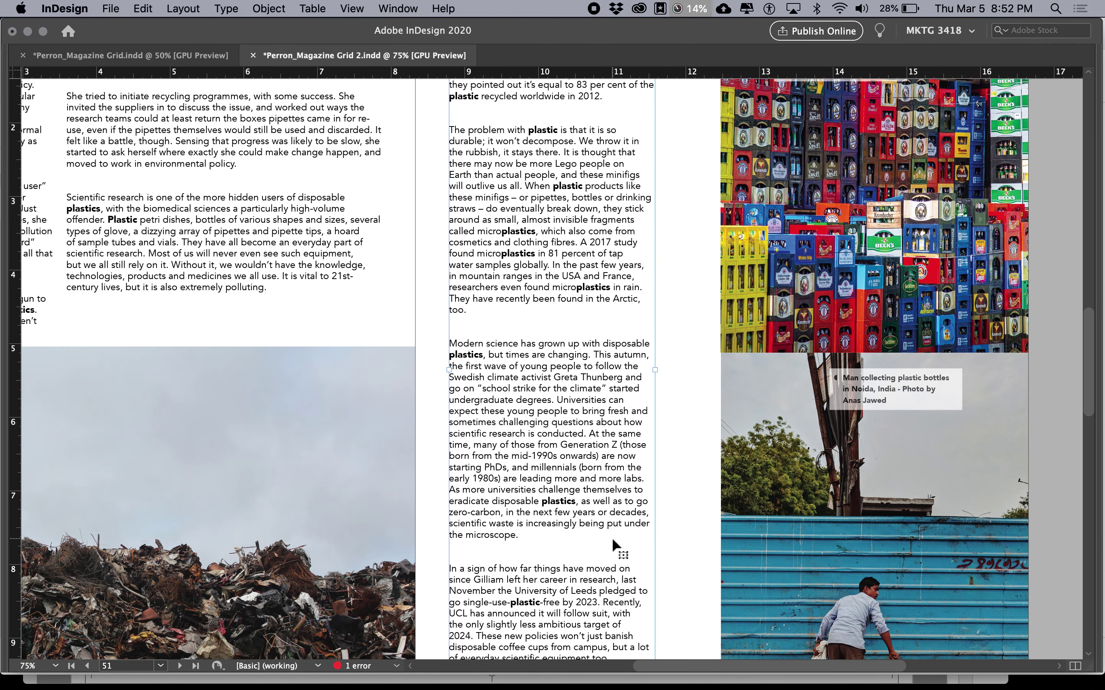
{"action": "scroll", "coordinate": [580, 455], "scroll_direction": "down", "scroll_amount": 4}
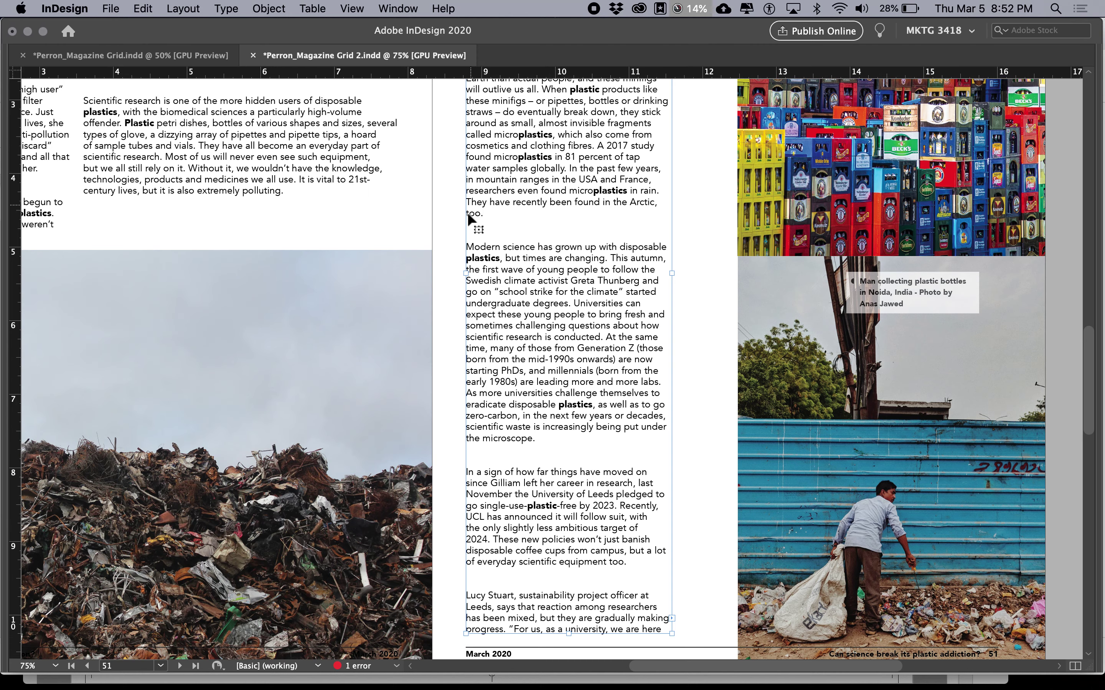
{"action": "key", "text": "w"}
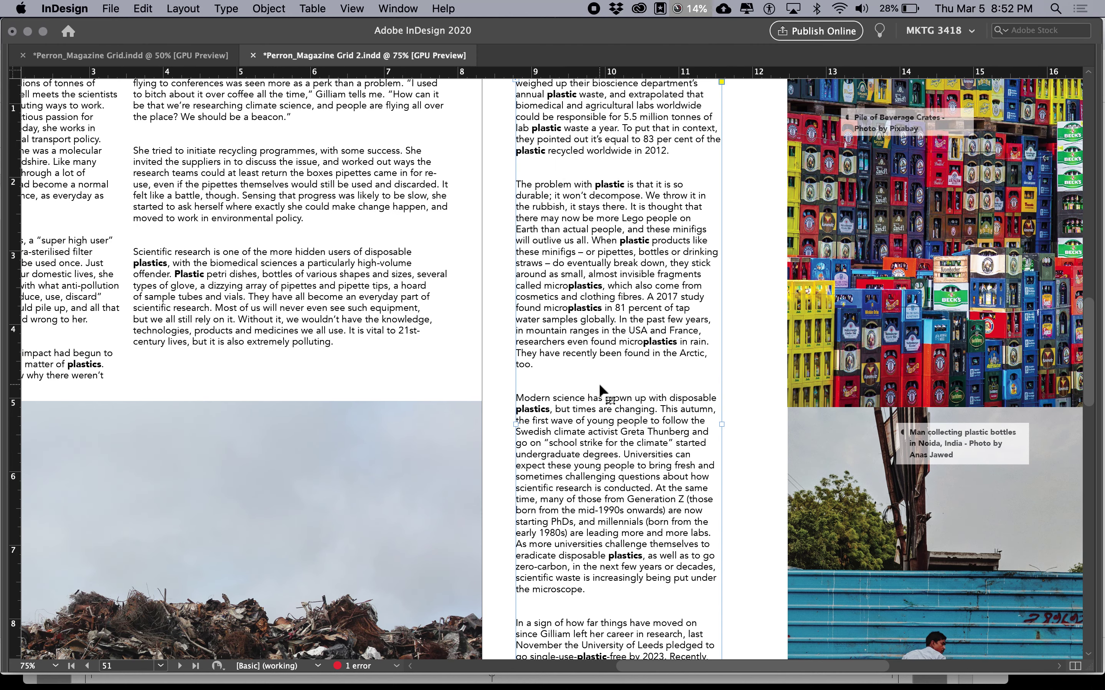
{"action": "key", "text": "super+alt+apostrophe"}
{"action": "scroll", "coordinate": [539, 417], "scroll_direction": "down", "scroll_amount": 12}
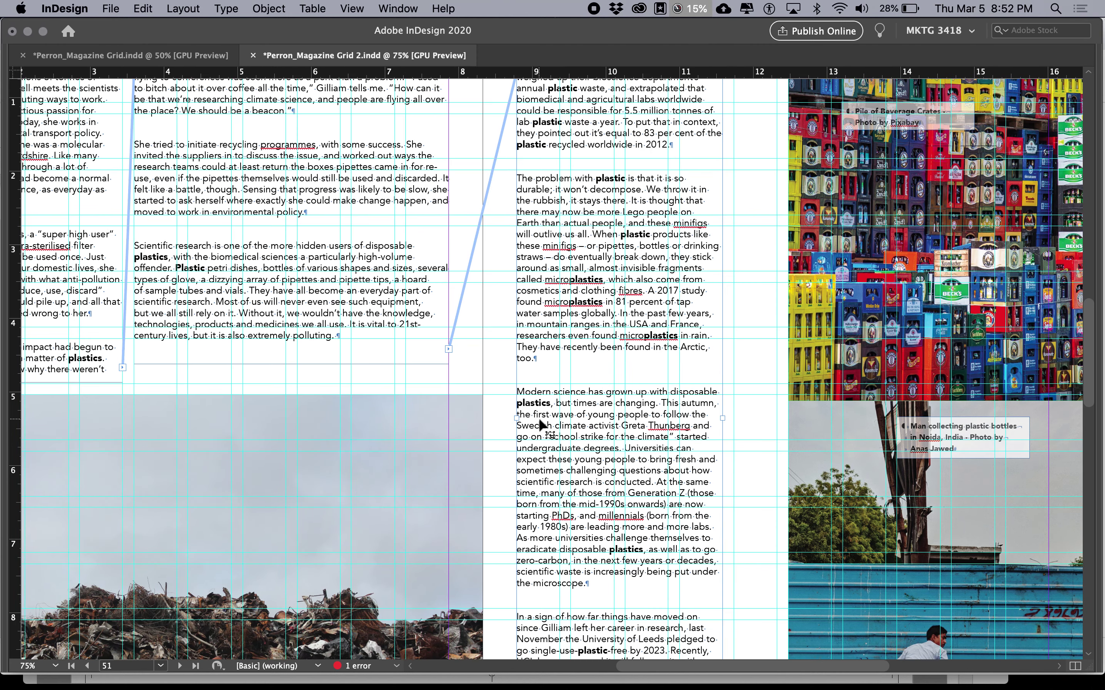
{"action": "scroll", "coordinate": [539, 418], "scroll_direction": "down", "scroll_amount": 8}
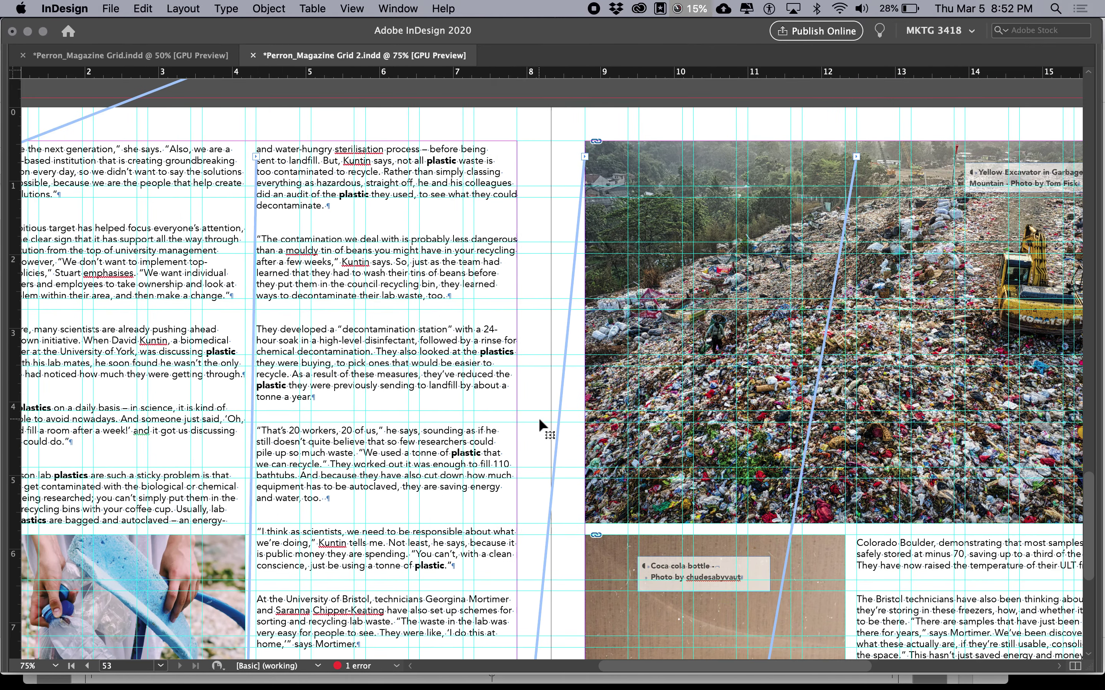
{"action": "left_click", "coordinate": [406, 417]}
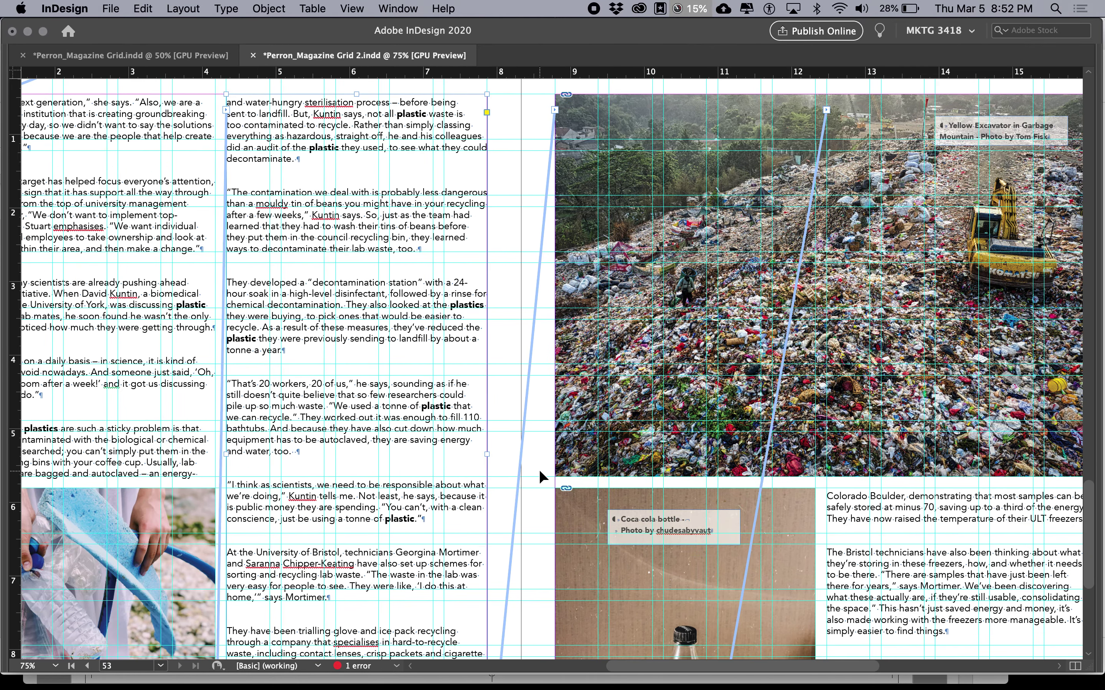
{"action": "scroll", "coordinate": [539, 469], "scroll_direction": "down", "scroll_amount": 8}
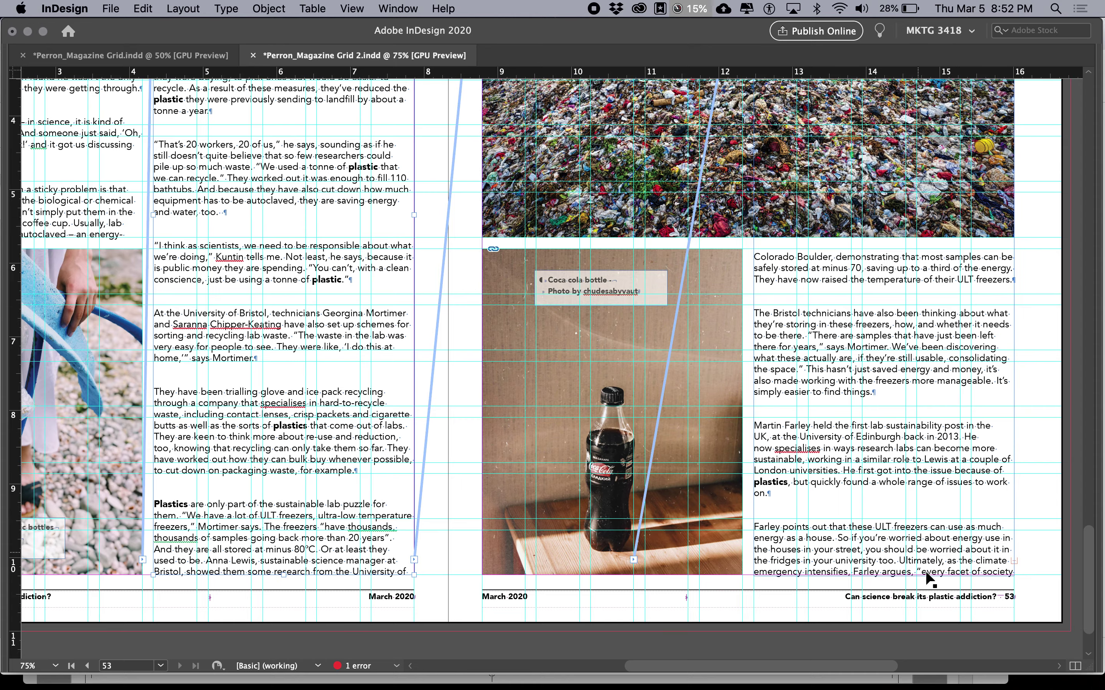
{"action": "scroll", "coordinate": [817, 456], "scroll_direction": "up", "scroll_amount": 15}
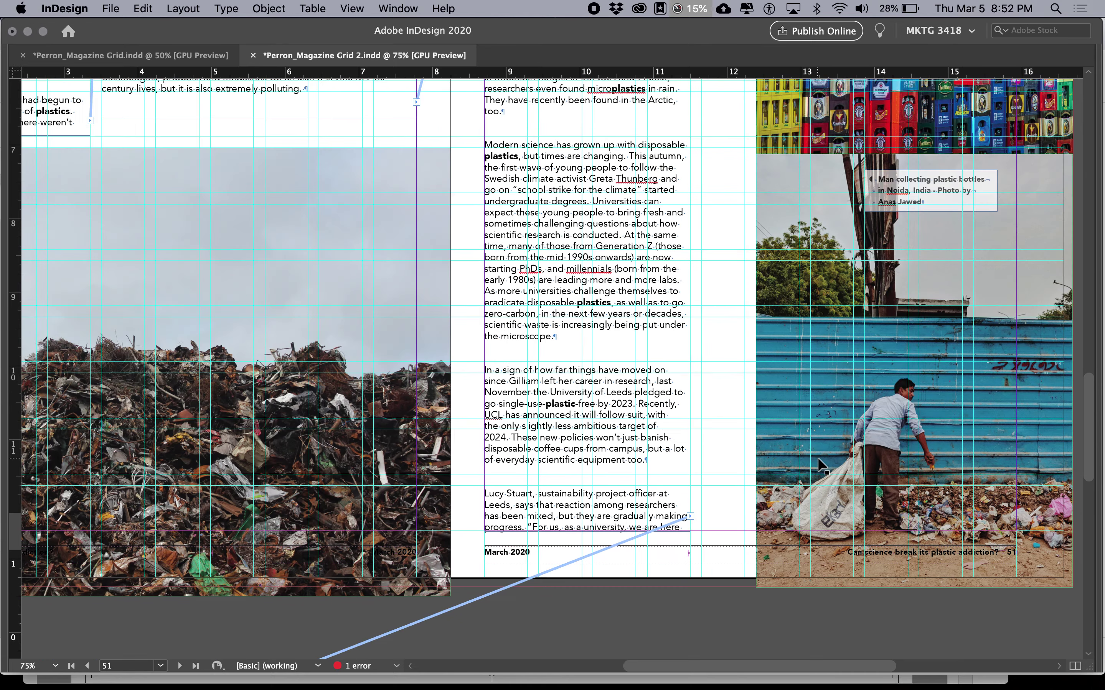
{"action": "scroll", "coordinate": [817, 457], "scroll_direction": "up", "scroll_amount": 7}
{"action": "scroll", "coordinate": [817, 458], "scroll_direction": "left", "scroll_amount": 2}
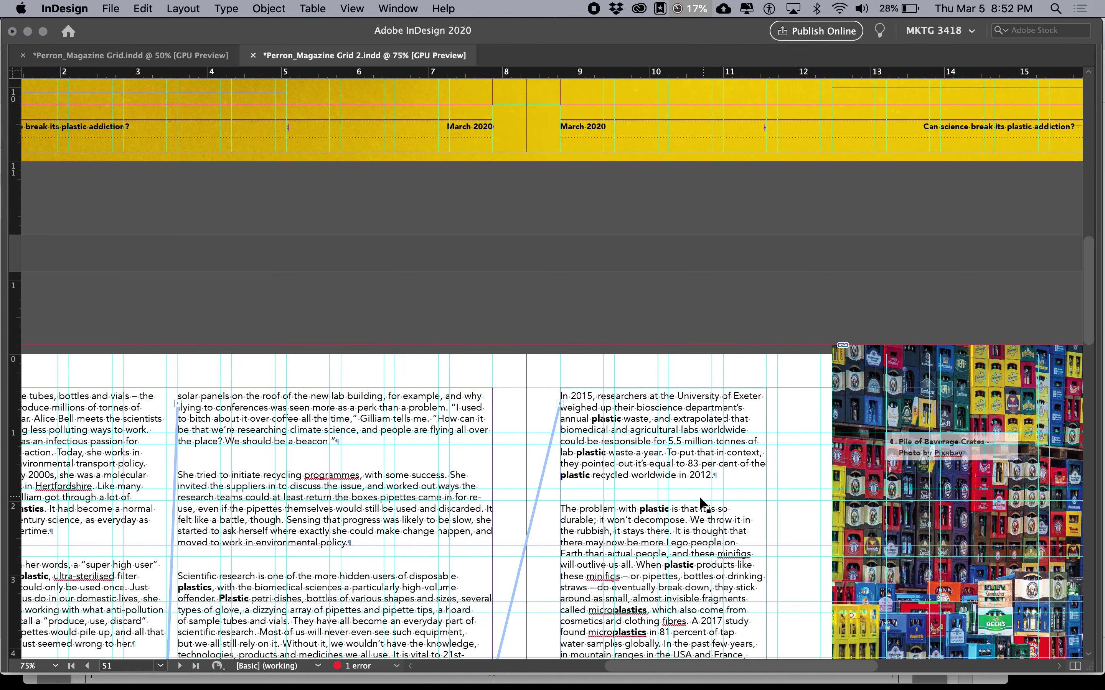
- Widen the text frame on page 51 toward the photo column, up to the grid column edge
{"action": "left_click", "coordinate": [700, 498]}
{"action": "scroll", "coordinate": [762, 563], "scroll_direction": "down", "scroll_amount": 5}
{"action": "scroll", "coordinate": [763, 563], "scroll_direction": "right", "scroll_amount": 1}
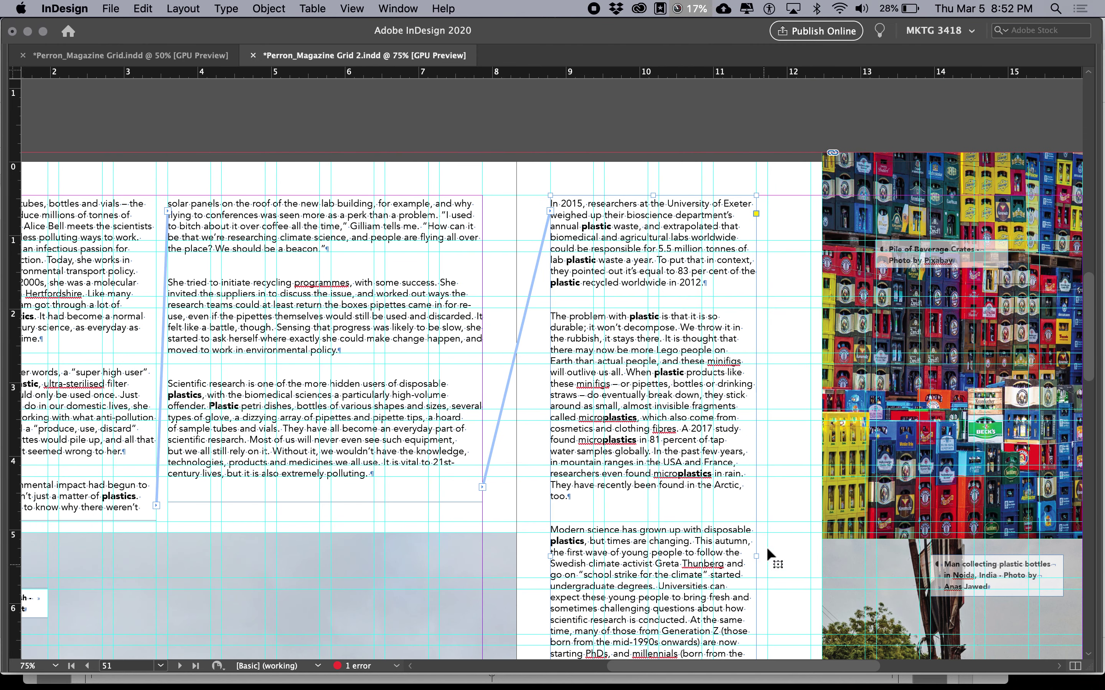
{"action": "left_click", "coordinate": [751, 539]}
{"action": "left_click_drag", "start_coordinate": [751, 539], "coordinate": [805, 537]}
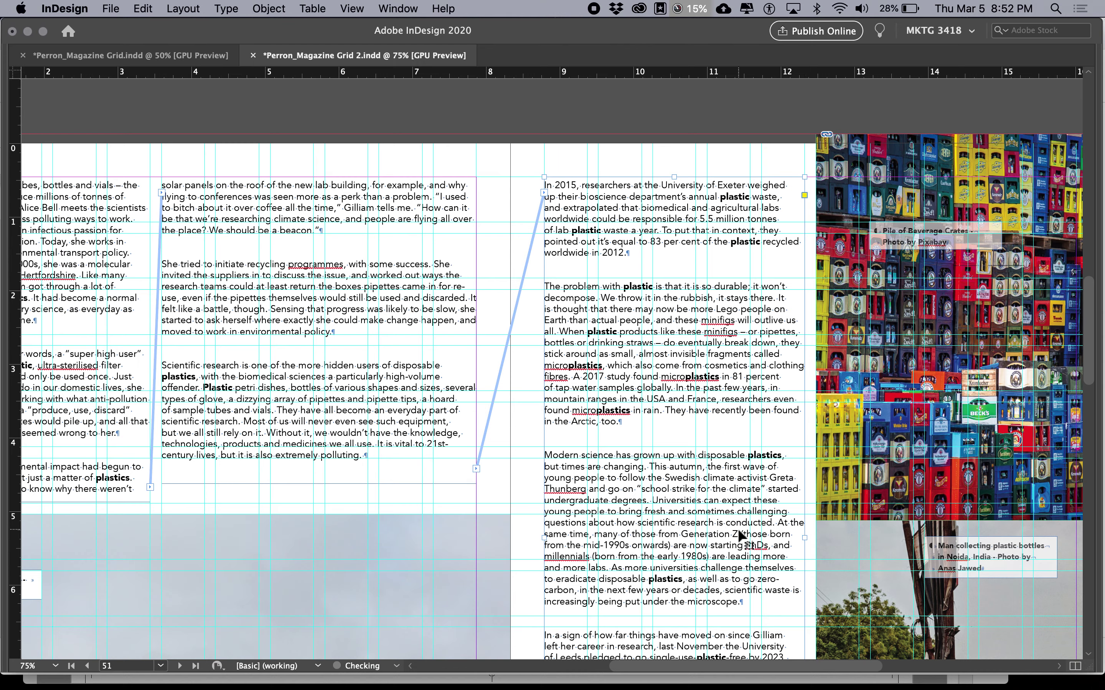
- Shorten the second-column text frame on page 52 to about 8.67 in so the "The Bristol technicians" paragraph starts on page 53
{"action": "scroll", "coordinate": [737, 528], "scroll_direction": "down", "scroll_amount": 15}
{"action": "scroll", "coordinate": [738, 528], "scroll_direction": "right", "scroll_amount": 1}
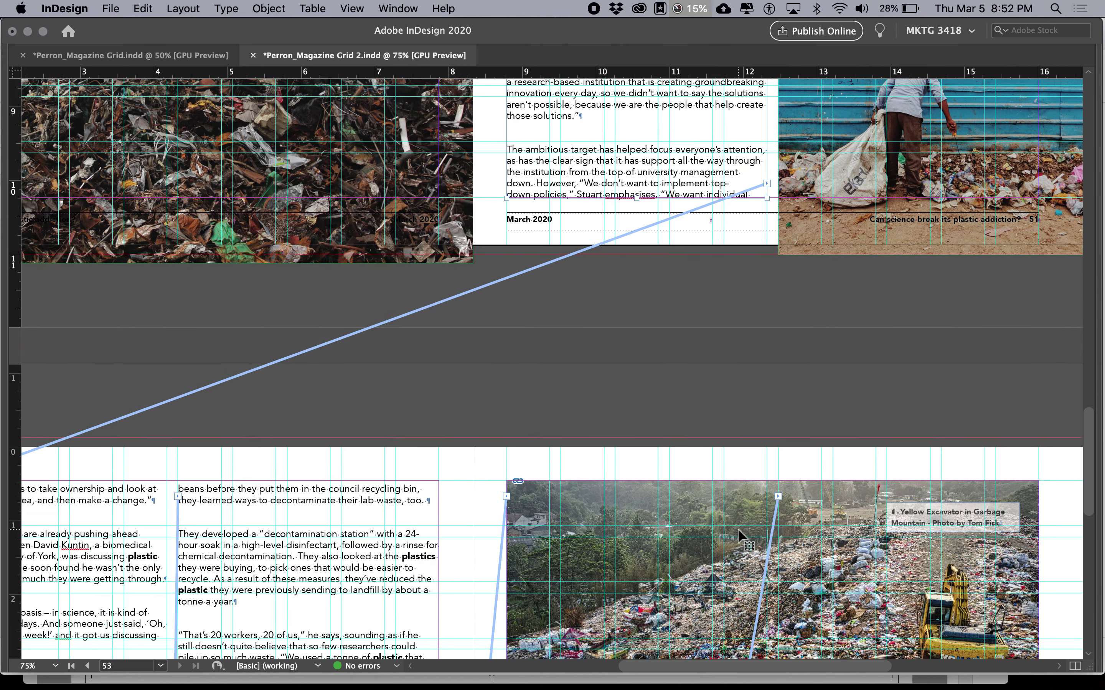
{"action": "scroll", "coordinate": [737, 528], "scroll_direction": "down", "scroll_amount": 20}
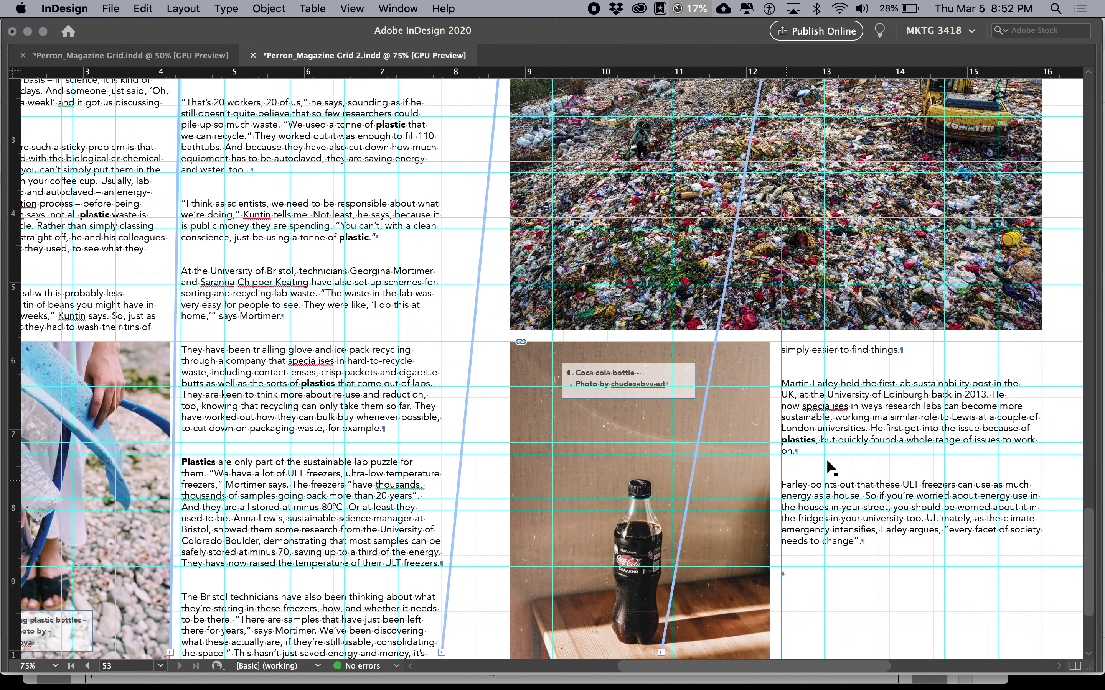
{"action": "scroll", "coordinate": [646, 425], "scroll_direction": "down", "scroll_amount": 3}
{"action": "scroll", "coordinate": [646, 424], "scroll_direction": "left", "scroll_amount": 5}
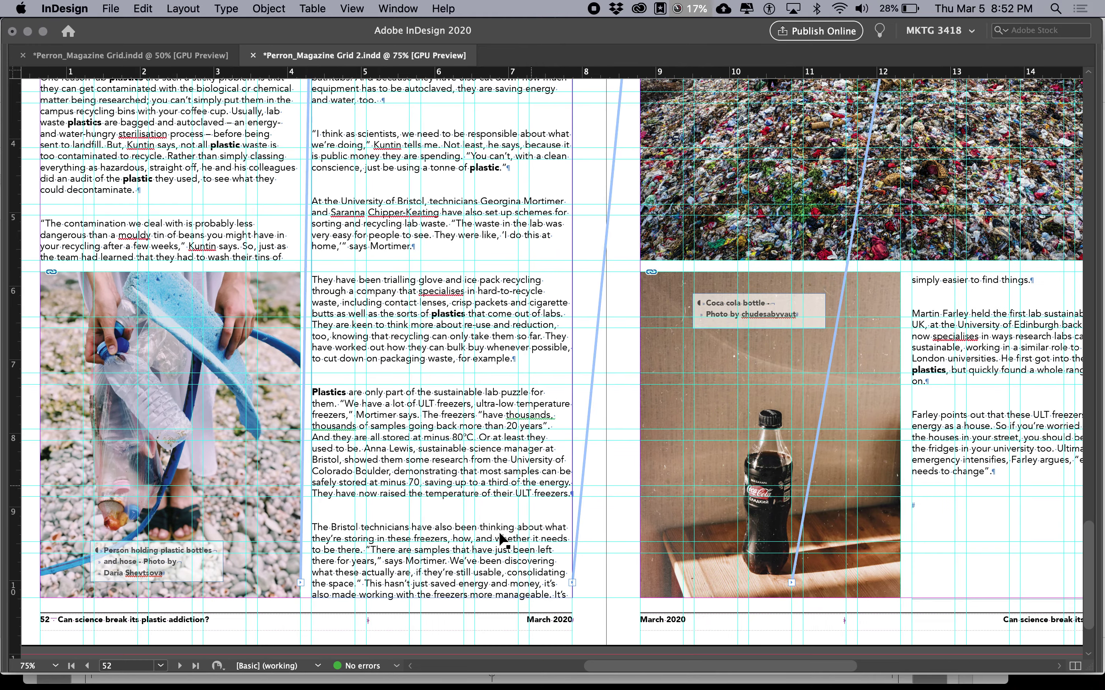
{"action": "left_click", "coordinate": [473, 568]}
{"action": "left_click_drag", "start_coordinate": [441, 599], "coordinate": [438, 517]}
- Review the reflowed text and photos on the spread of pages 52 and 53 in preview mode
{"action": "scroll", "coordinate": [640, 504], "scroll_direction": "up", "scroll_amount": 1}
{"action": "scroll", "coordinate": [640, 504], "scroll_direction": "right", "scroll_amount": 1}
{"action": "scroll", "coordinate": [639, 504], "scroll_direction": "right", "scroll_amount": 5}
{"action": "key", "text": "w"}
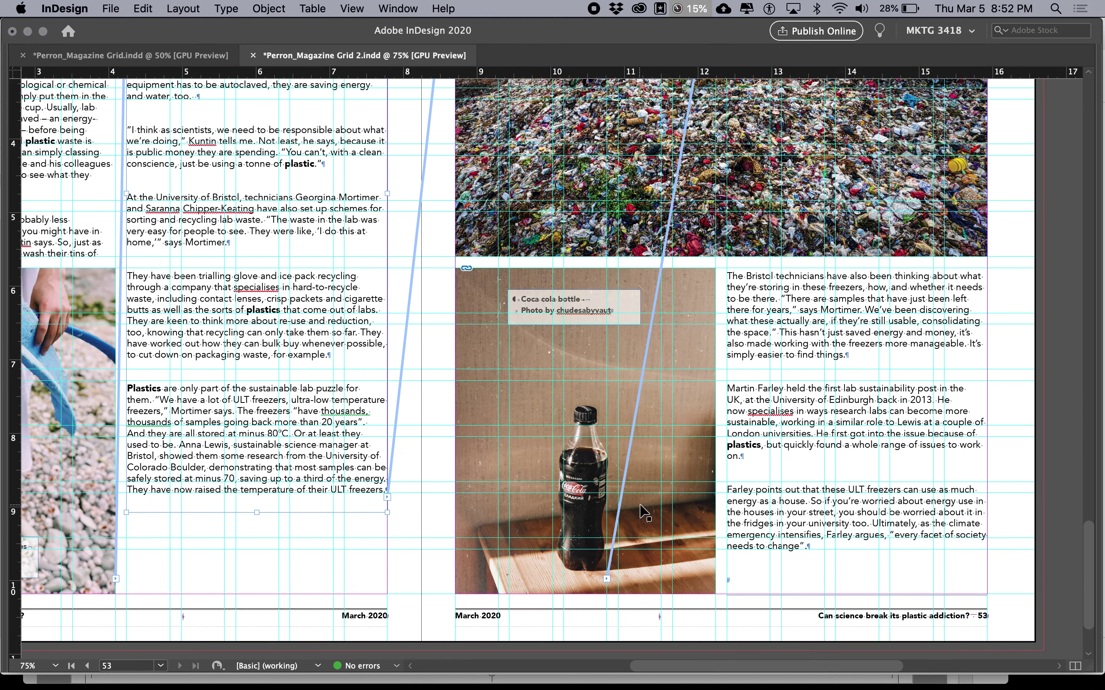
{"action": "key", "text": "Tab"}
{"action": "key", "text": "Tab"}
{"action": "key", "text": "Tab"}
{"action": "key", "text": "Tab"}
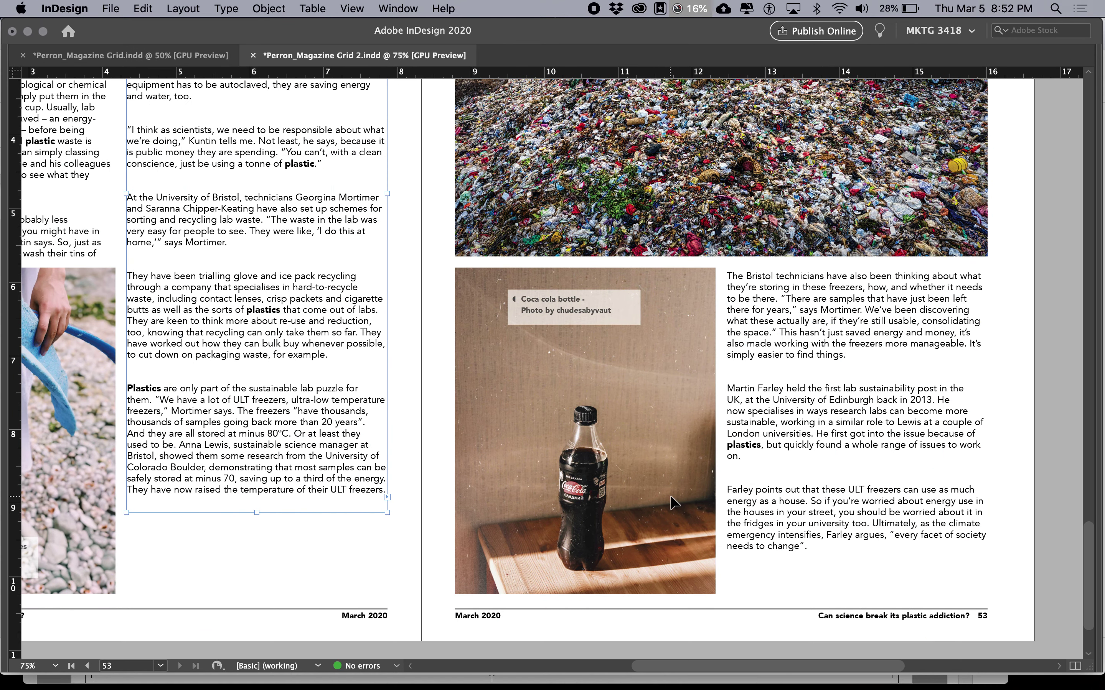
{"action": "key", "text": "w"}
{"action": "key", "text": "w"}
{"action": "key", "text": "Tab"}
{"action": "key", "text": "super+alt+0"}
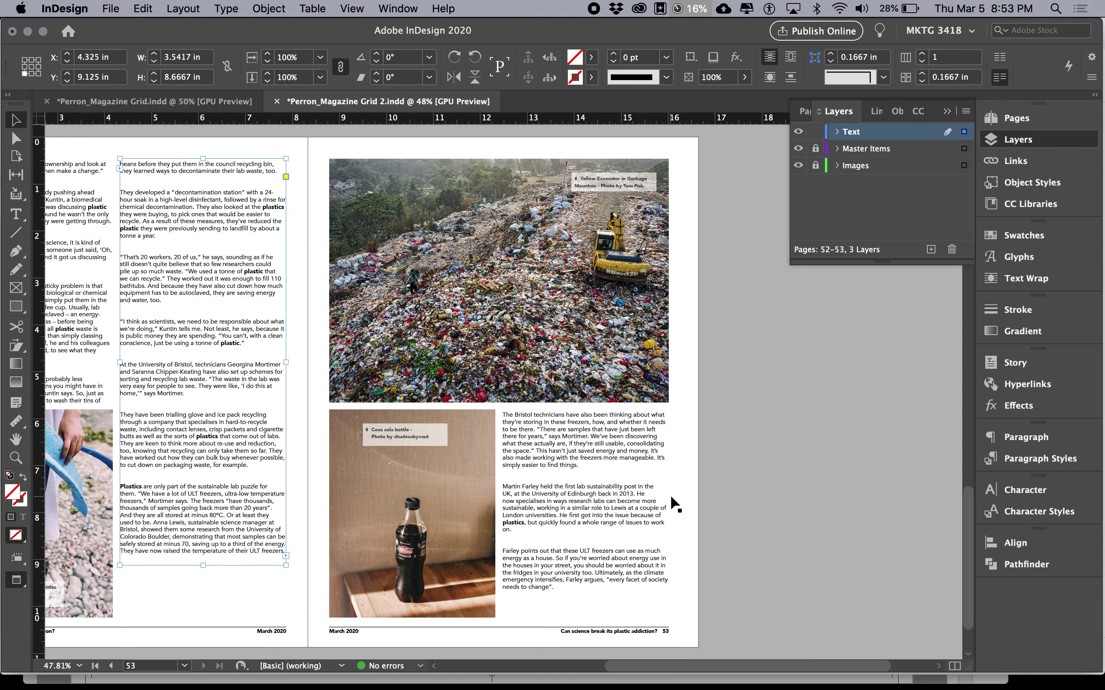
{"action": "key", "text": "Tab"}
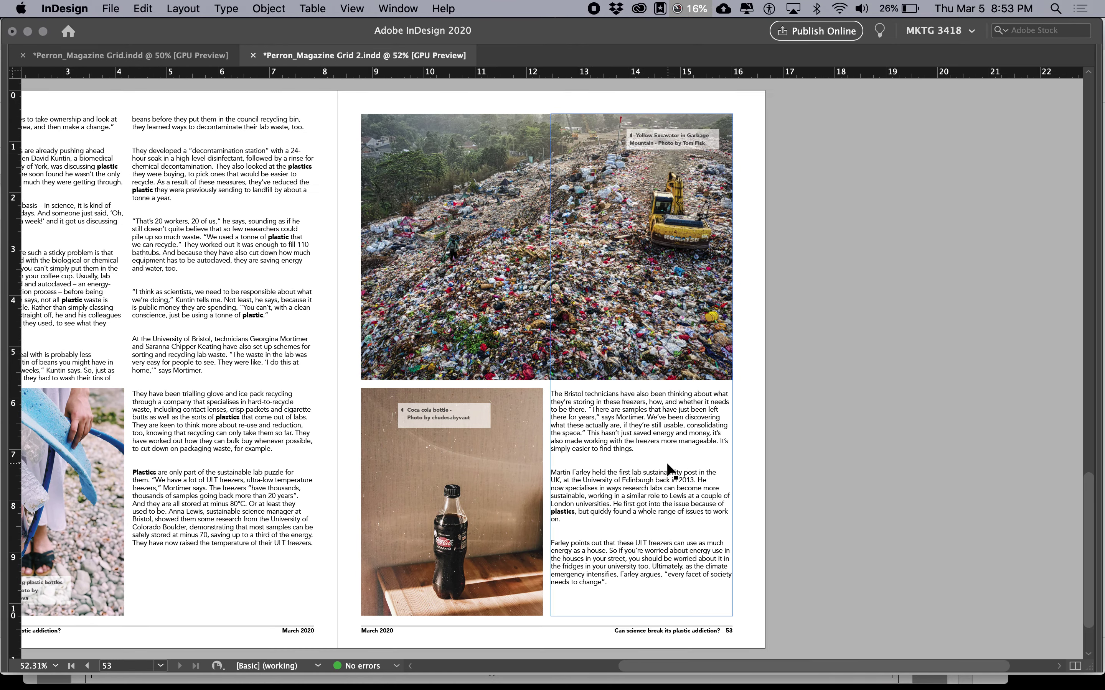
{"action": "key", "text": "super+alt+0"}
{"action": "scroll", "coordinate": [663, 470], "scroll_direction": "left", "scroll_amount": 3}
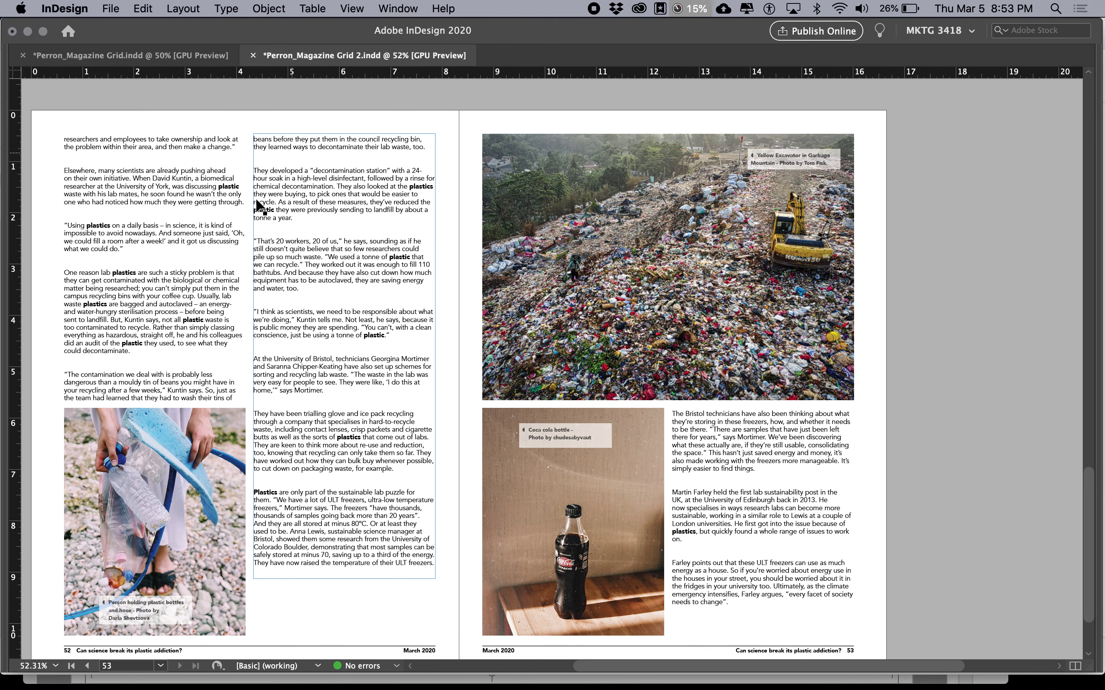
- Shorten the first-column text frame on page 52 to about 4.54 in so the "The contamination" paragraph moves to the second column, and show the grid
{"action": "left_click_drag", "start_coordinate": [154, 634], "coordinate": [163, 364]}
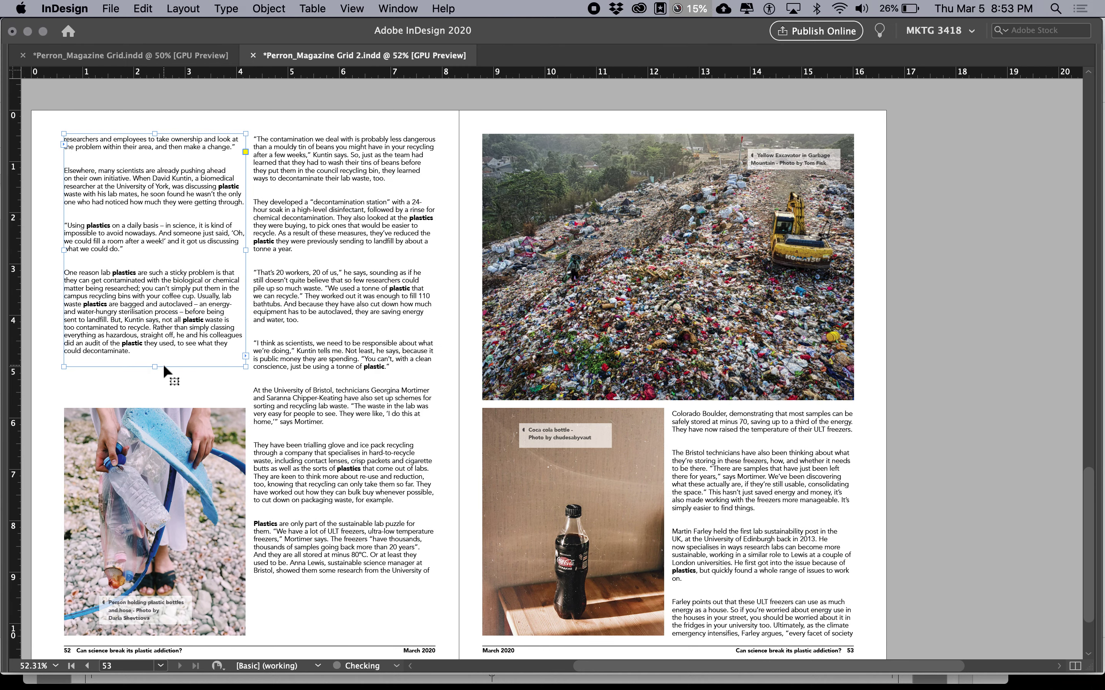
{"action": "key", "text": "w"}
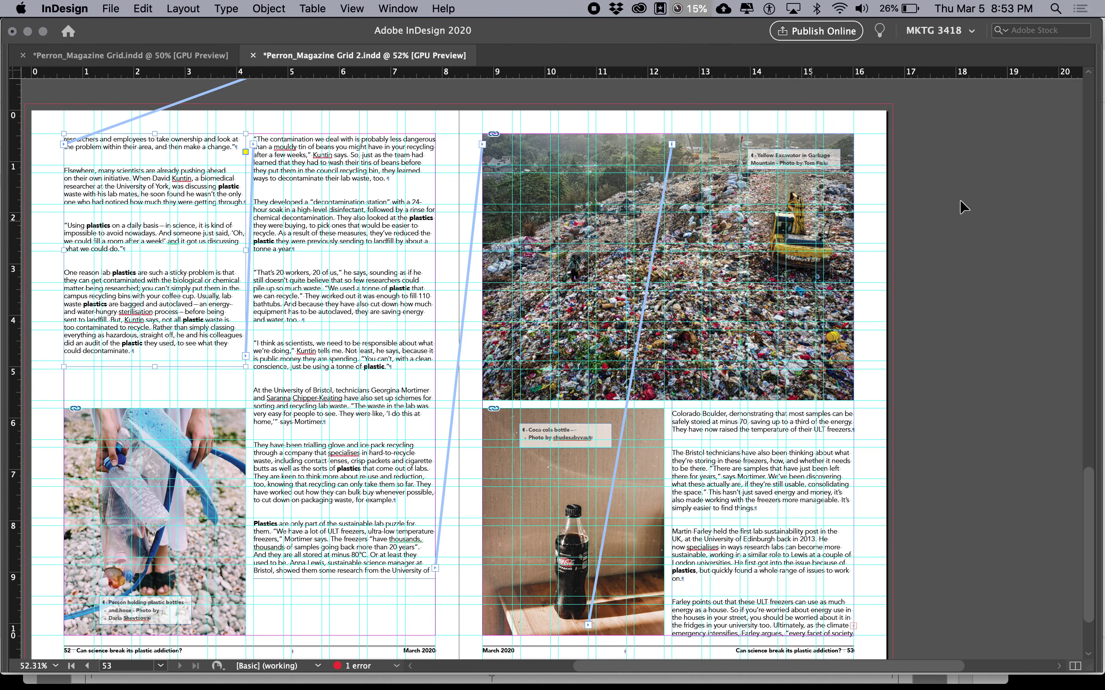
{"action": "key", "text": "Tab"}
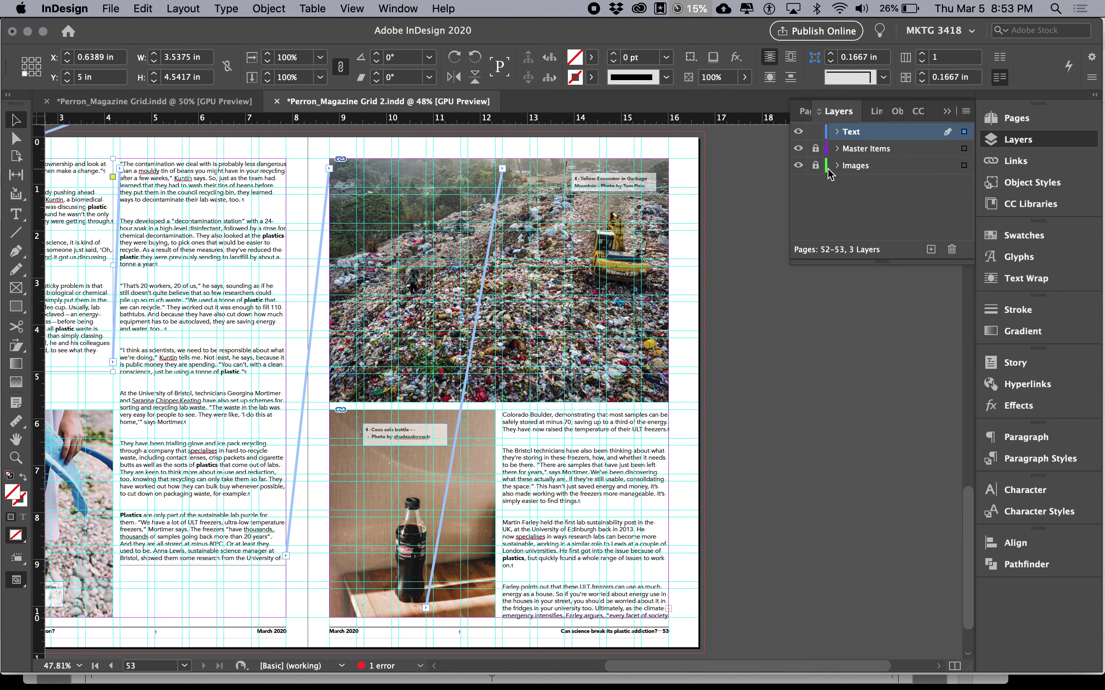
- Unlock the Images layer and extend the page 52 photo upward to about 5.19 in high, just below the first-column text
{"action": "left_click", "coordinate": [816, 168]}
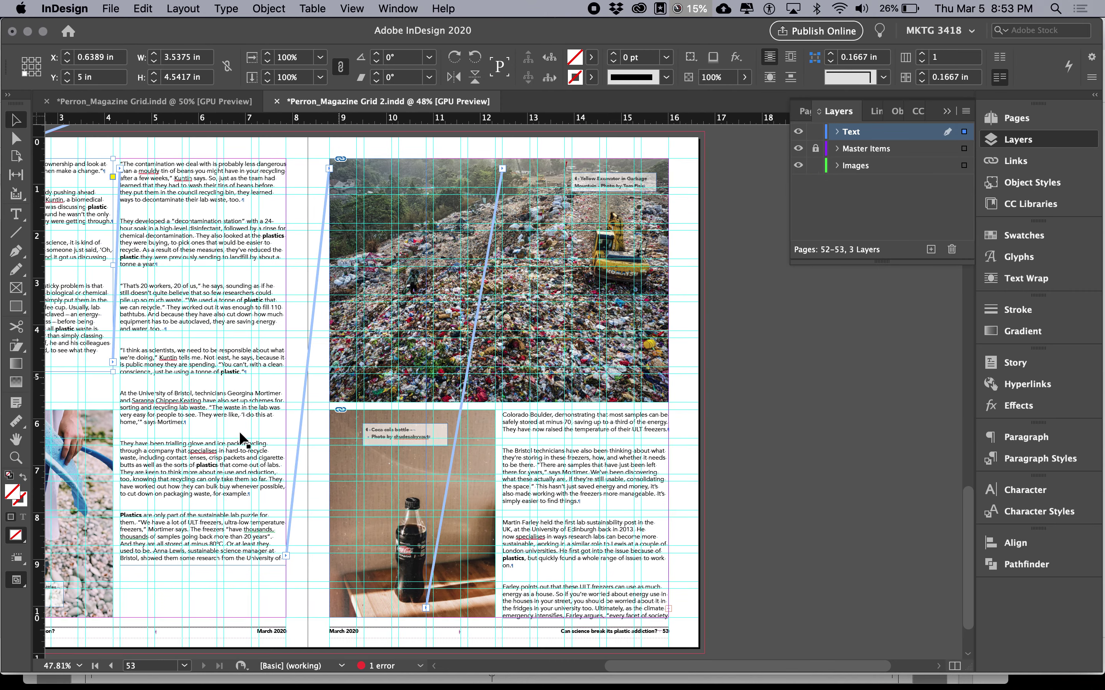
{"action": "scroll", "coordinate": [242, 438], "scroll_direction": "left", "scroll_amount": 5}
{"action": "left_click", "coordinate": [151, 419]}
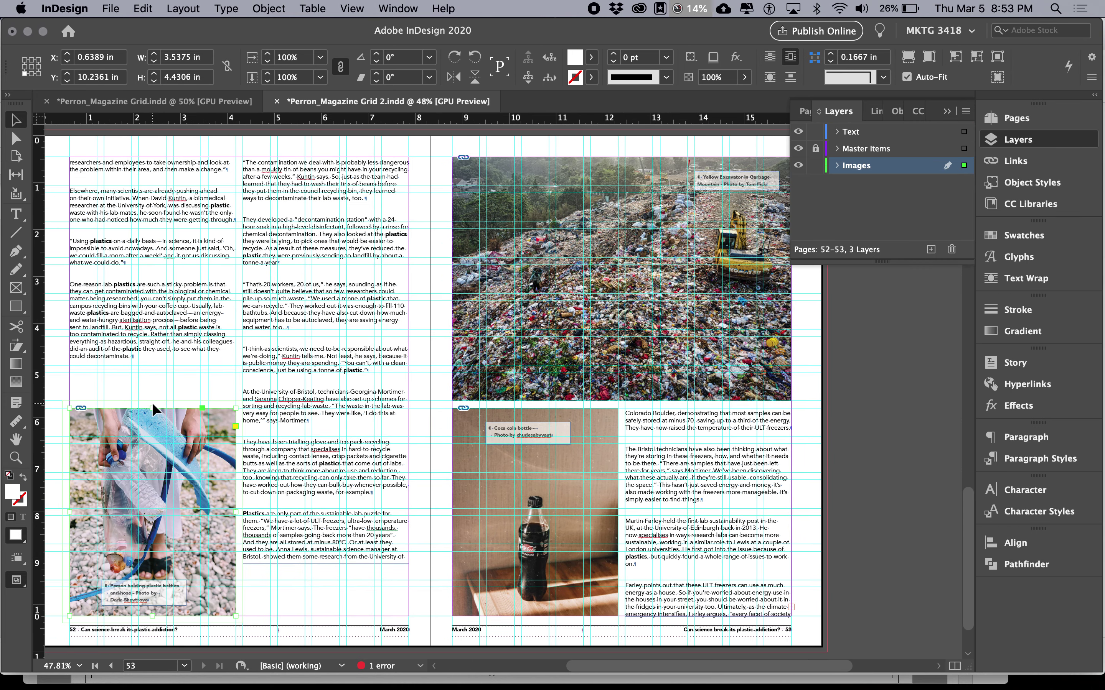
{"action": "left_click_drag", "start_coordinate": [152, 406], "coordinate": [152, 372]}
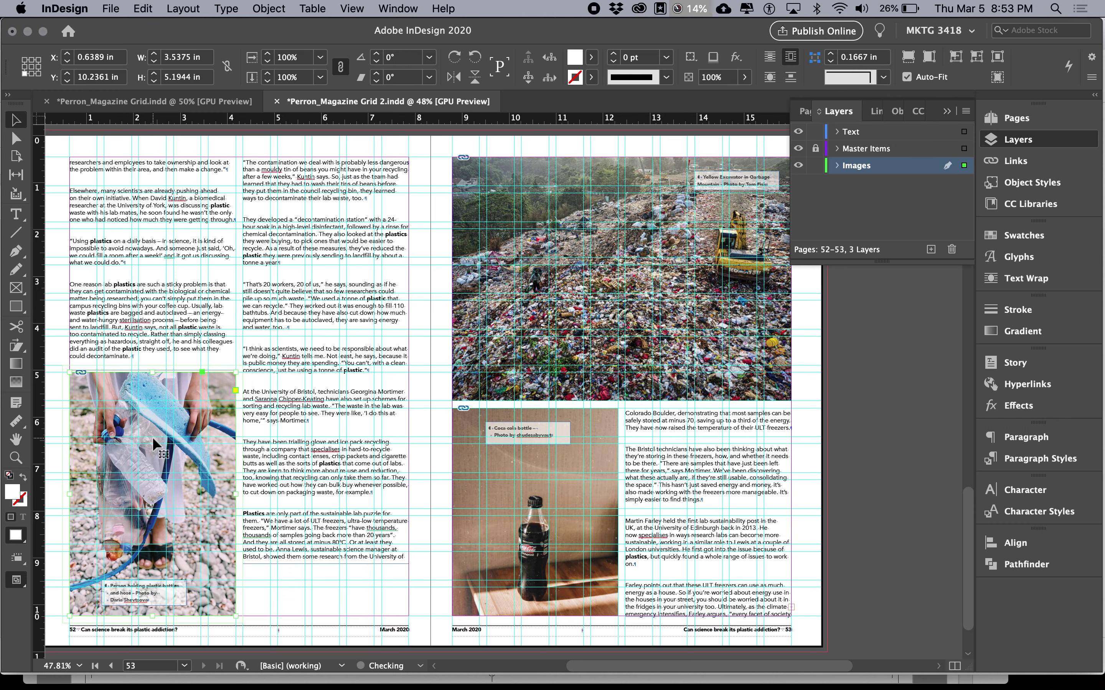
{"action": "left_click", "coordinate": [239, 432]}
{"action": "key", "text": "w"}
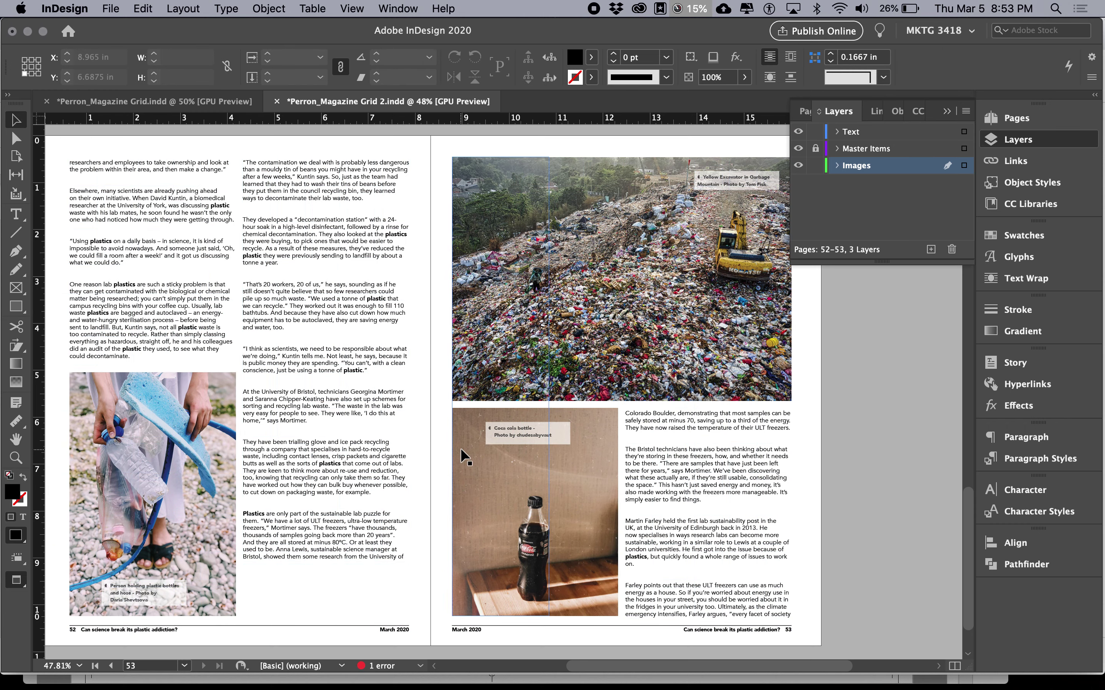
- Extend the second-column text frame on page 52 down to the bottom margin, about 9.78 in high
{"action": "left_click", "coordinate": [632, 530]}
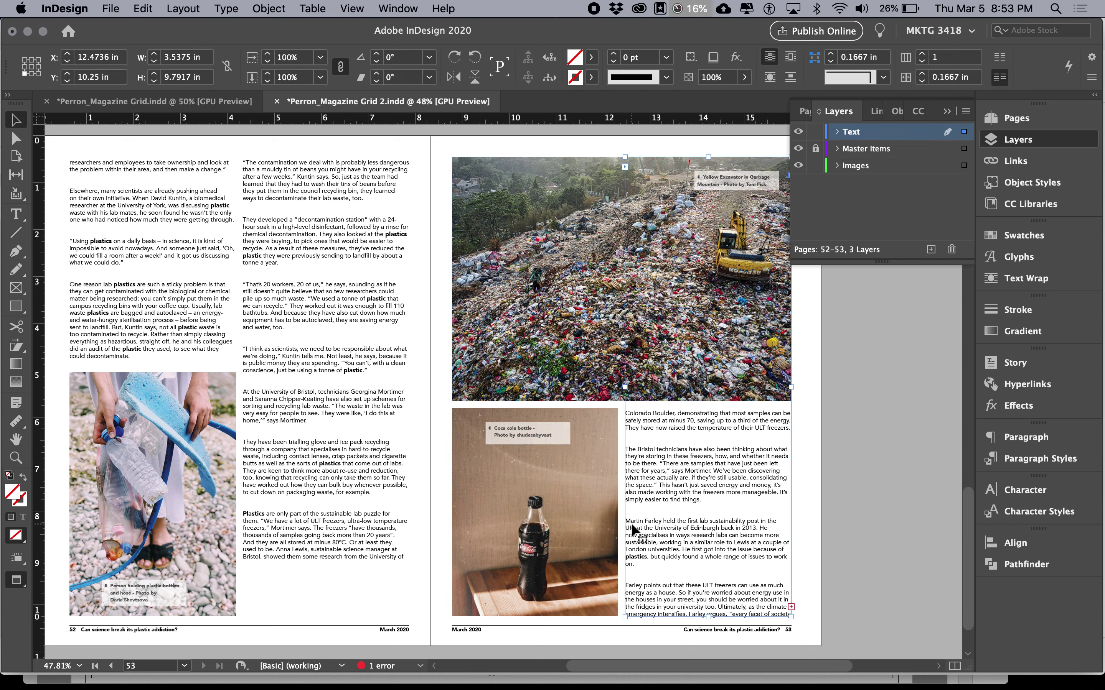
{"action": "left_click", "coordinate": [359, 546]}
{"action": "key", "text": "w"}
{"action": "left_click_drag", "start_coordinate": [326, 565], "coordinate": [324, 617]}
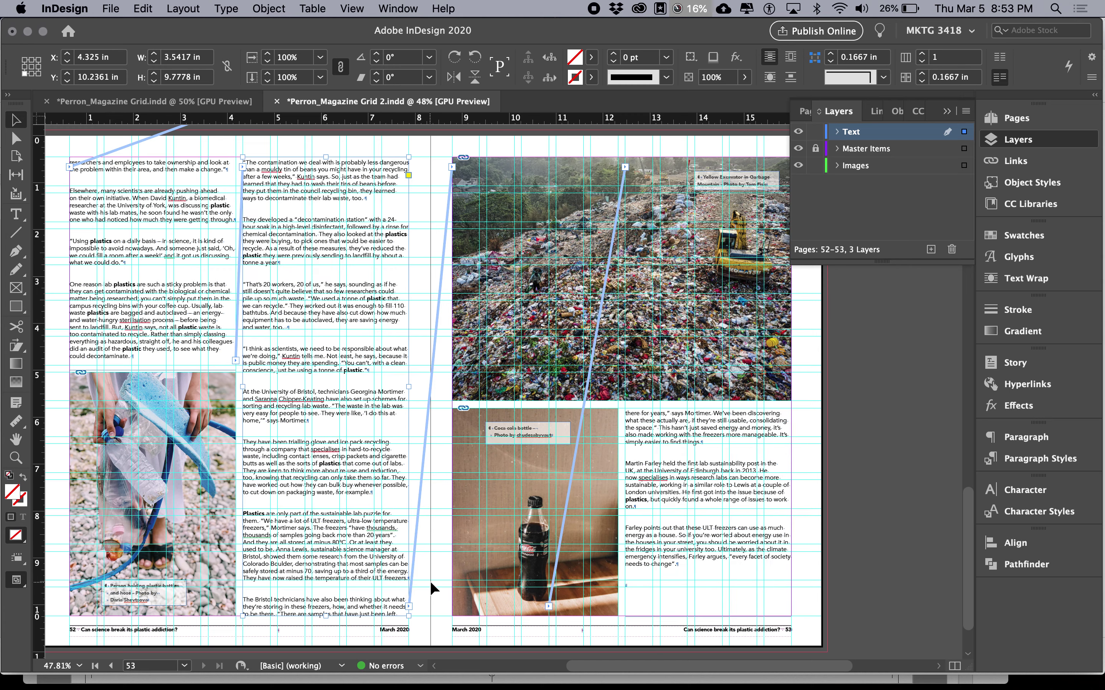
- Review the spread of pages 50 and 51 and the end of the article on page 53 in preview mode
{"action": "scroll", "coordinate": [452, 533], "scroll_direction": "up", "scroll_amount": 10}
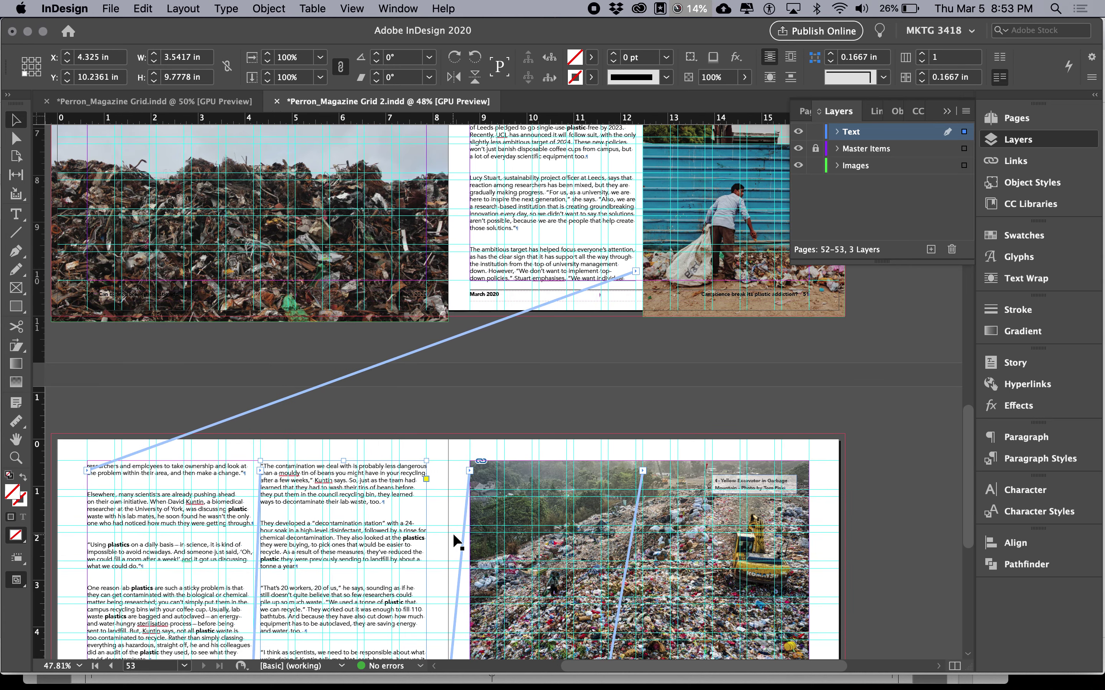
{"action": "scroll", "coordinate": [450, 548], "scroll_direction": "up", "scroll_amount": 5}
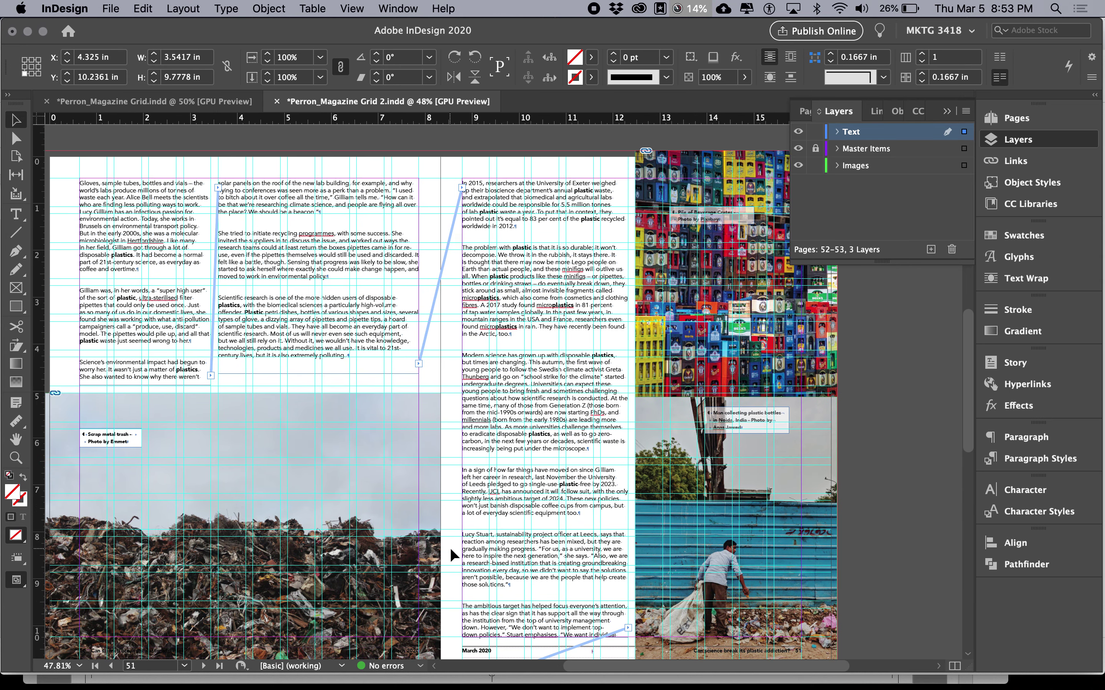
{"action": "left_click", "coordinate": [450, 549]}
{"action": "key", "text": "w"}
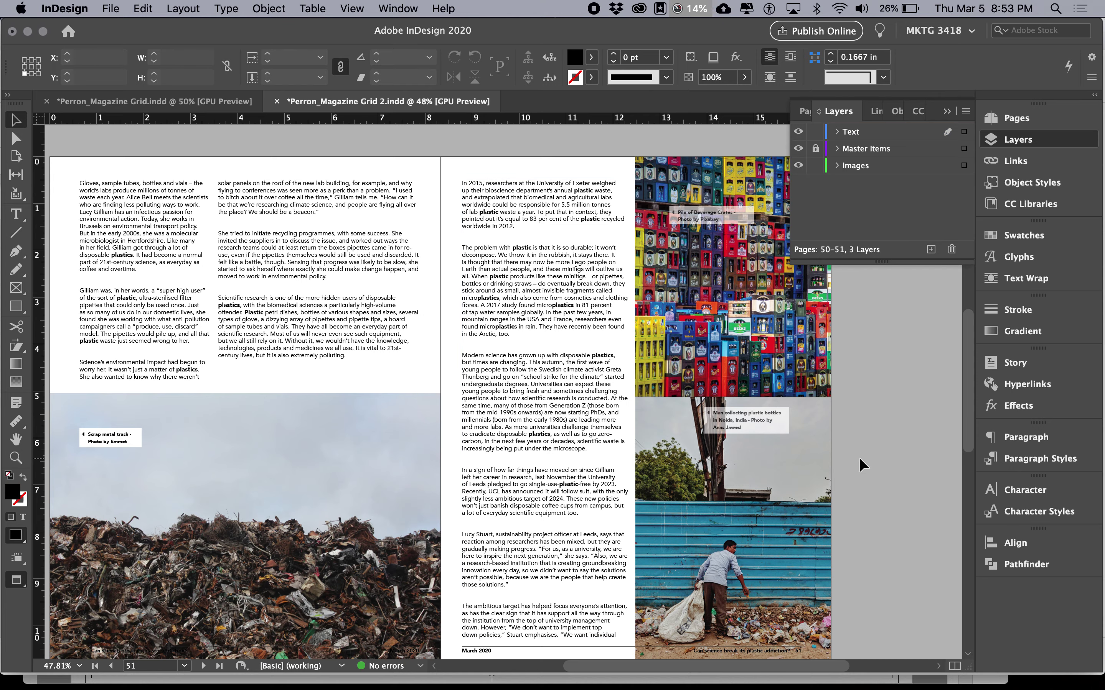
{"action": "scroll", "coordinate": [860, 458], "scroll_direction": "down", "scroll_amount": 15}
{"action": "scroll", "coordinate": [859, 458], "scroll_direction": "down", "scroll_amount": 1}
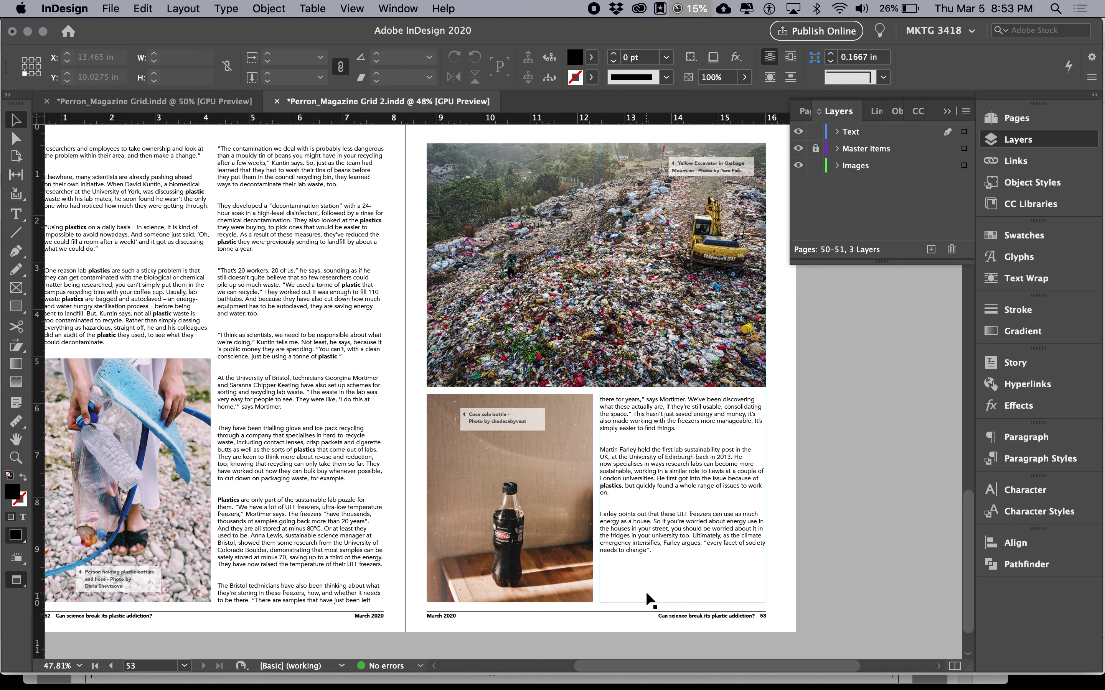
- Narrow the last-column text frame on page 53 by moving its inner edge away from the bottle photo to the next grid column
{"action": "key", "text": "w"}
{"action": "left_click", "coordinate": [607, 520]}
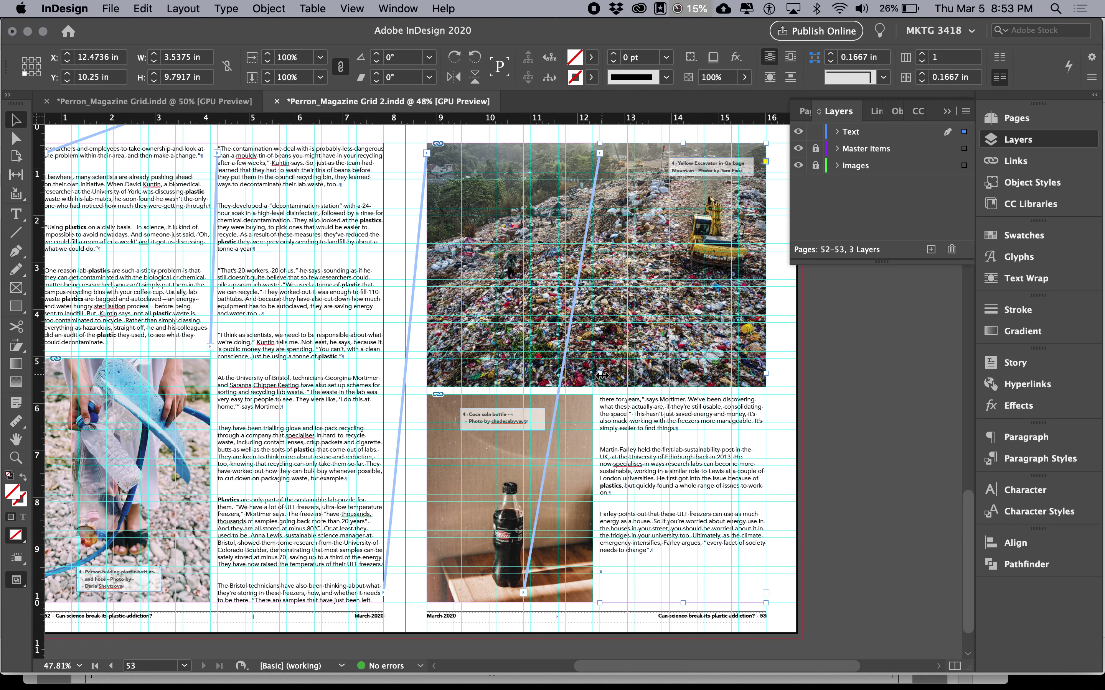
{"action": "left_click_drag", "start_coordinate": [602, 374], "coordinate": [634, 373]}
{"action": "left_click", "coordinate": [785, 511]}
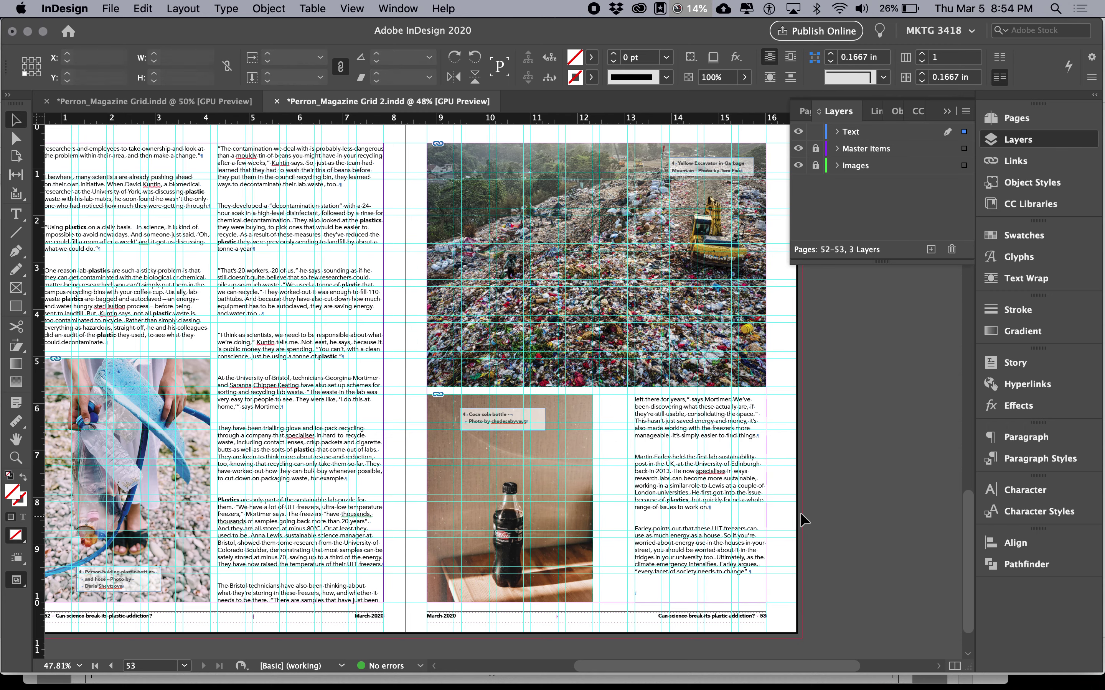
{"action": "key", "text": "w"}
{"action": "key", "text": "w"}
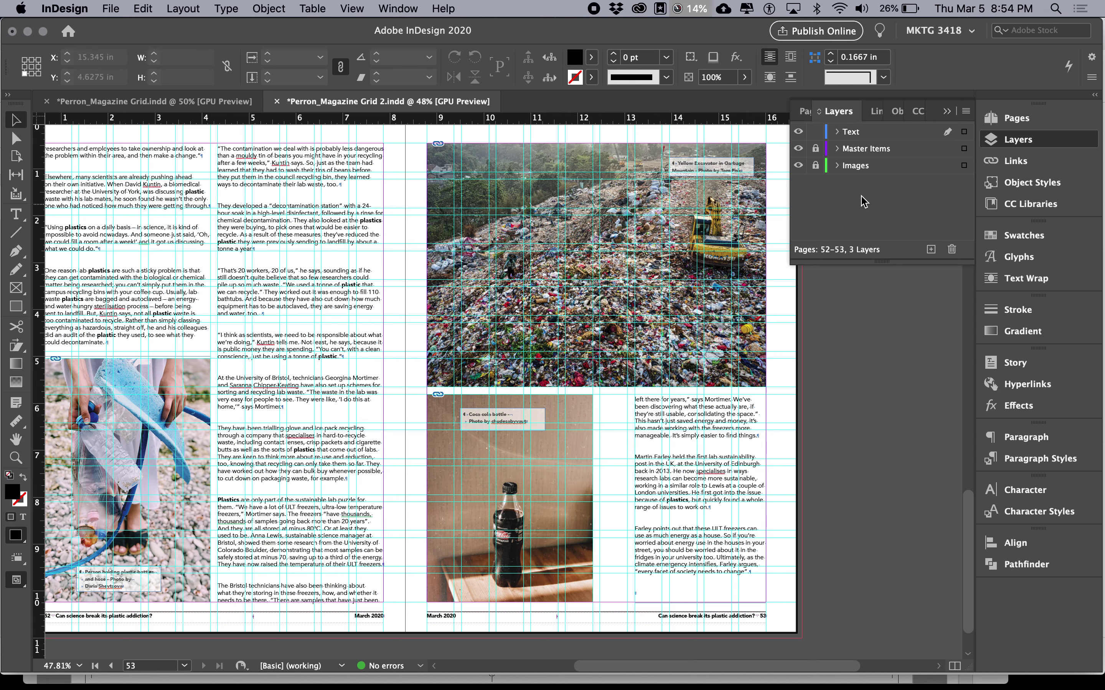
- Widen the Coca-Cola bottle photo on page 53 to about 4.28 in, up to the text column, and shift its caption to the right
{"action": "left_click", "coordinate": [595, 491]}
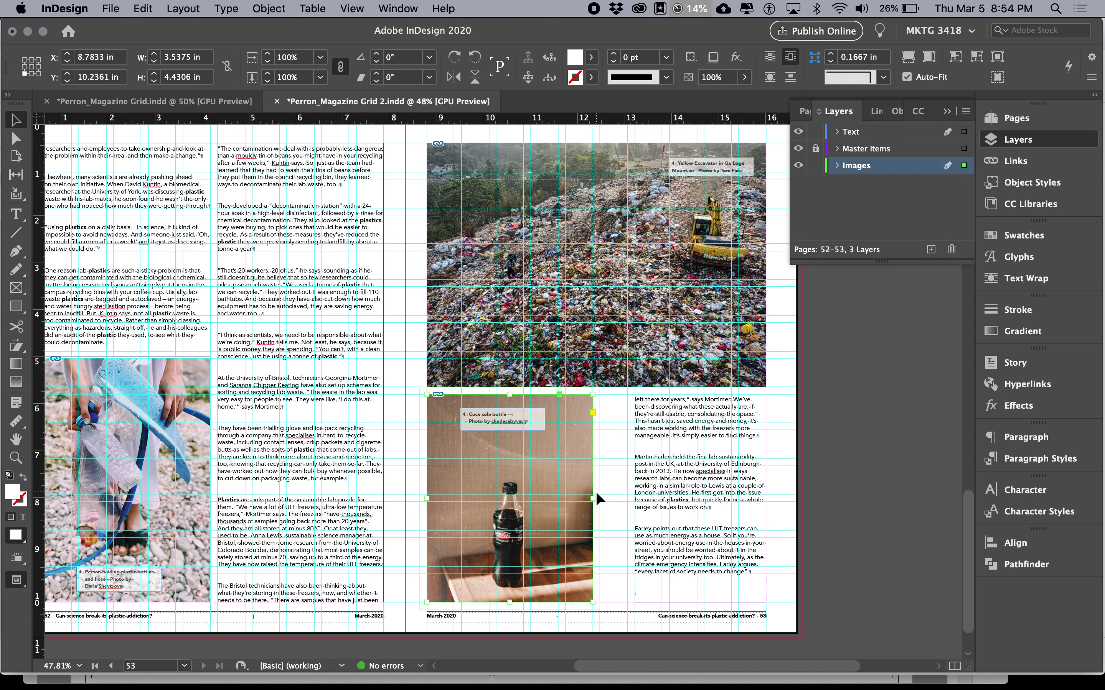
{"action": "left_click_drag", "start_coordinate": [594, 499], "coordinate": [627, 499]}
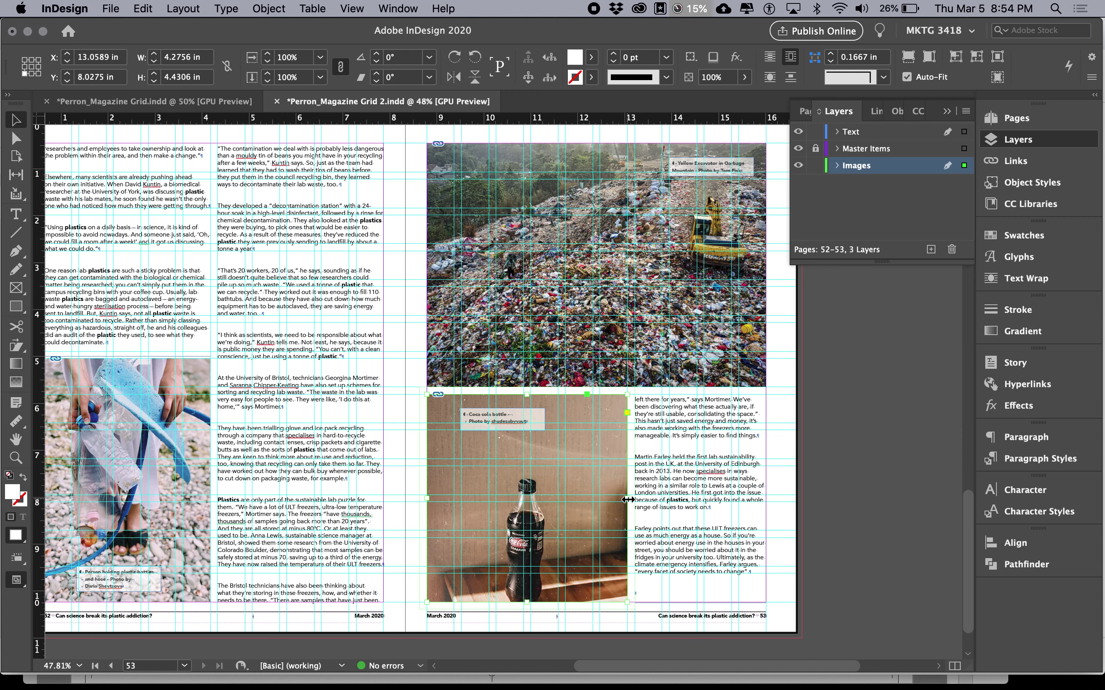
{"action": "left_click_drag", "start_coordinate": [538, 436], "coordinate": [584, 428]}
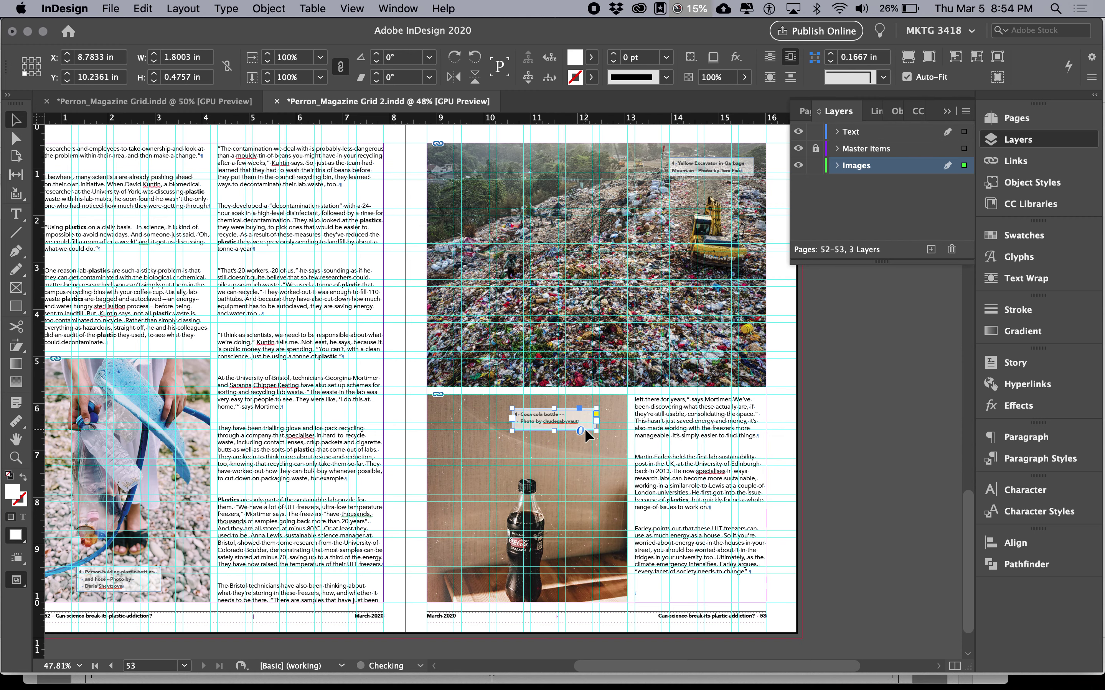
- Nudge the bottle image upward inside its frame so the whole bottle and more of the wooden table show
{"action": "key", "text": "w"}
{"action": "key", "text": "a"}
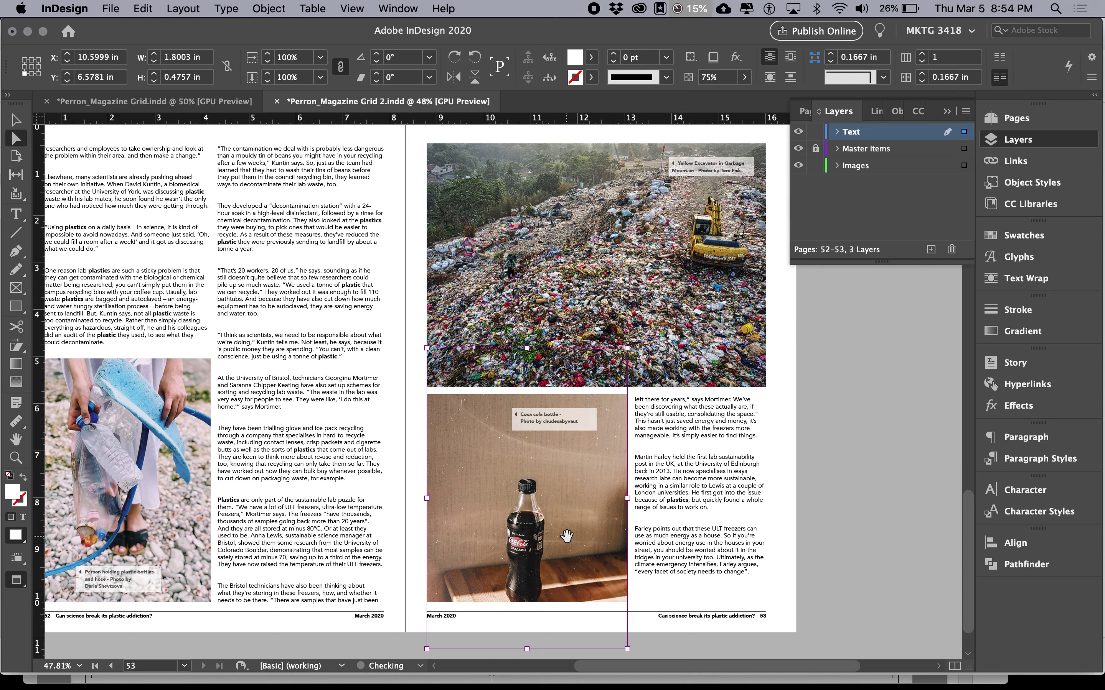
{"action": "left_click", "coordinate": [567, 537]}
{"action": "key", "text": "shift+Up"}
{"action": "key", "text": "shift+Up"}
{"action": "key", "text": "shift+Up"}
{"action": "key", "text": "Tab"}
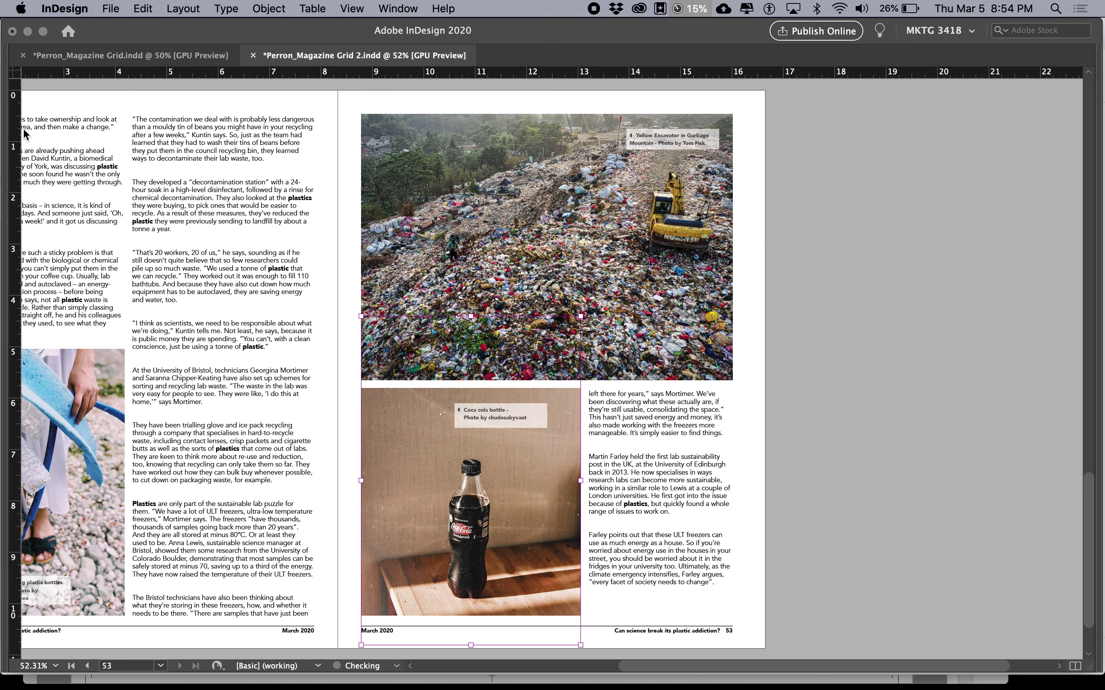
{"action": "key", "text": "Tab"}
{"action": "left_click", "coordinate": [16, 120]}
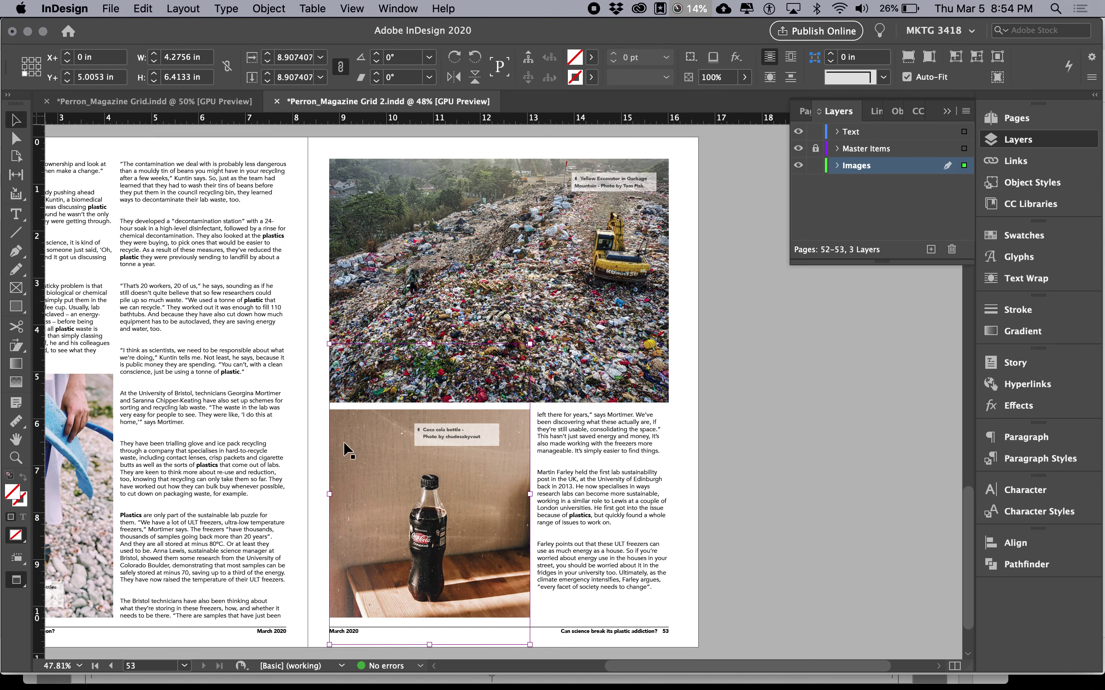
{"action": "left_click", "coordinate": [425, 525]}
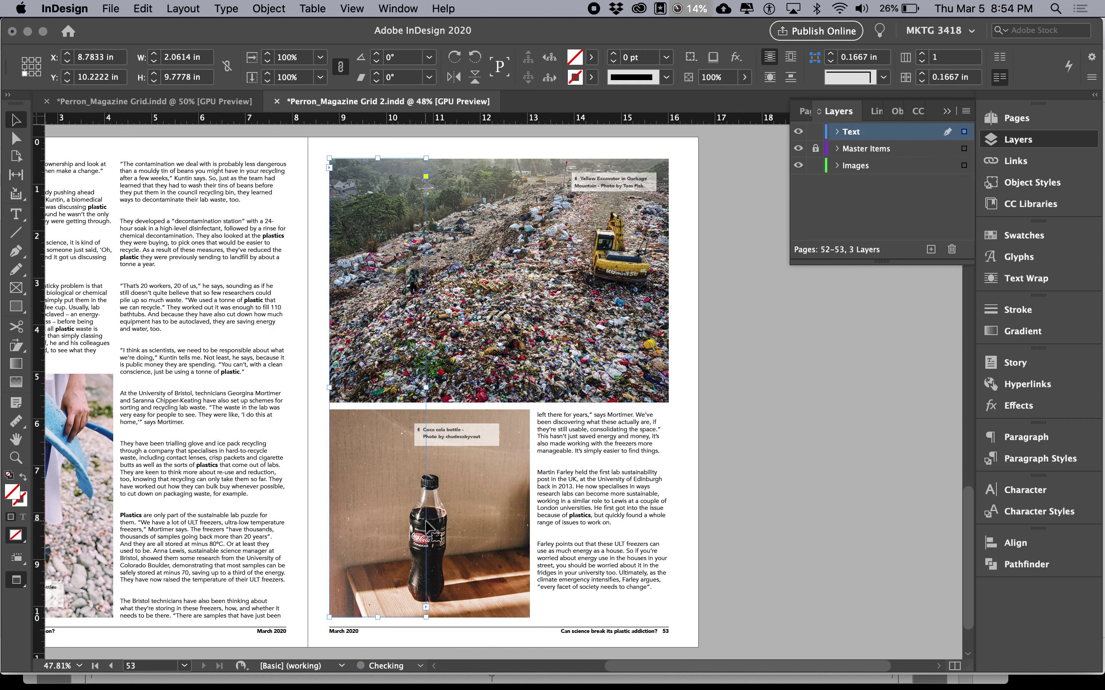
{"action": "left_click", "coordinate": [439, 513]}
{"action": "key", "text": "Up"}
{"action": "key", "text": "Up"}
{"action": "key", "text": "Up"}
{"action": "key", "text": "Up"}
{"action": "key", "text": "Up"}
{"action": "key", "text": "Up"}
{"action": "key", "text": "Up"}
{"action": "key", "text": "Up"}
{"action": "key", "text": "Up"}
{"action": "key", "text": "Up"}
{"action": "key", "text": "Up"}
{"action": "key", "text": "Up"}
{"action": "key", "text": "Up"}
{"action": "key", "text": "Up"}
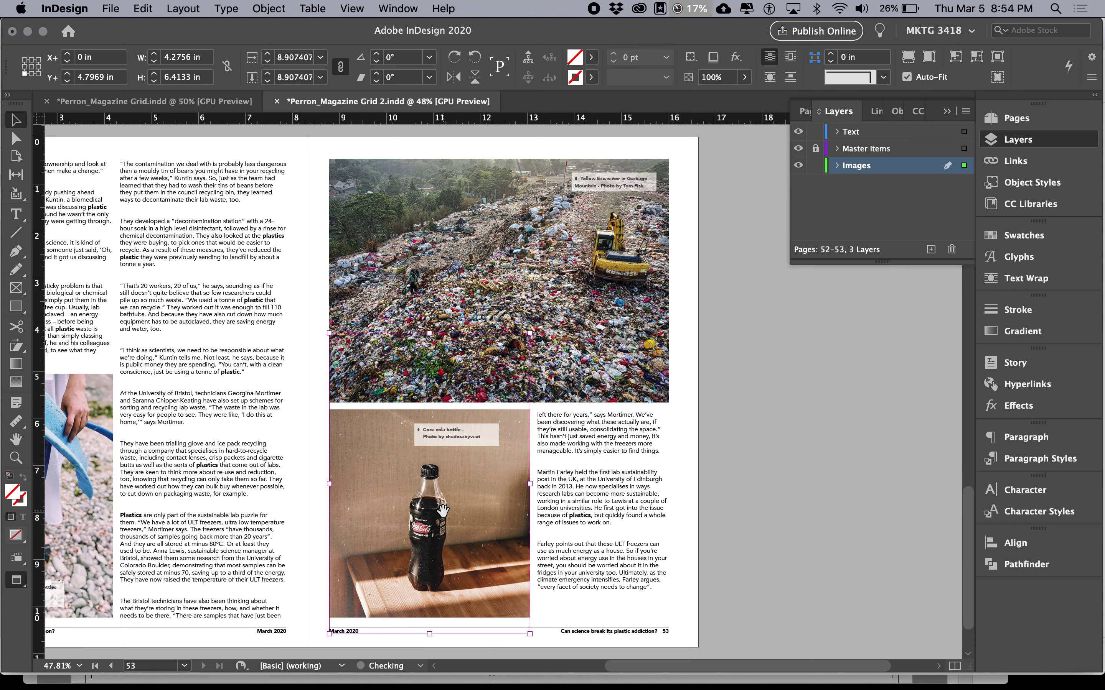
{"action": "key", "text": "Up"}
{"action": "key", "text": "Up"}
{"action": "key", "text": "Up"}
{"action": "key", "text": "Up"}
{"action": "key", "text": "Up"}
{"action": "key", "text": "Up"}
{"action": "key", "text": "Up"}
{"action": "key", "text": "Up"}
{"action": "key", "text": "Up"}
{"action": "key", "text": "Up"}
{"action": "left_click", "coordinate": [807, 415]}
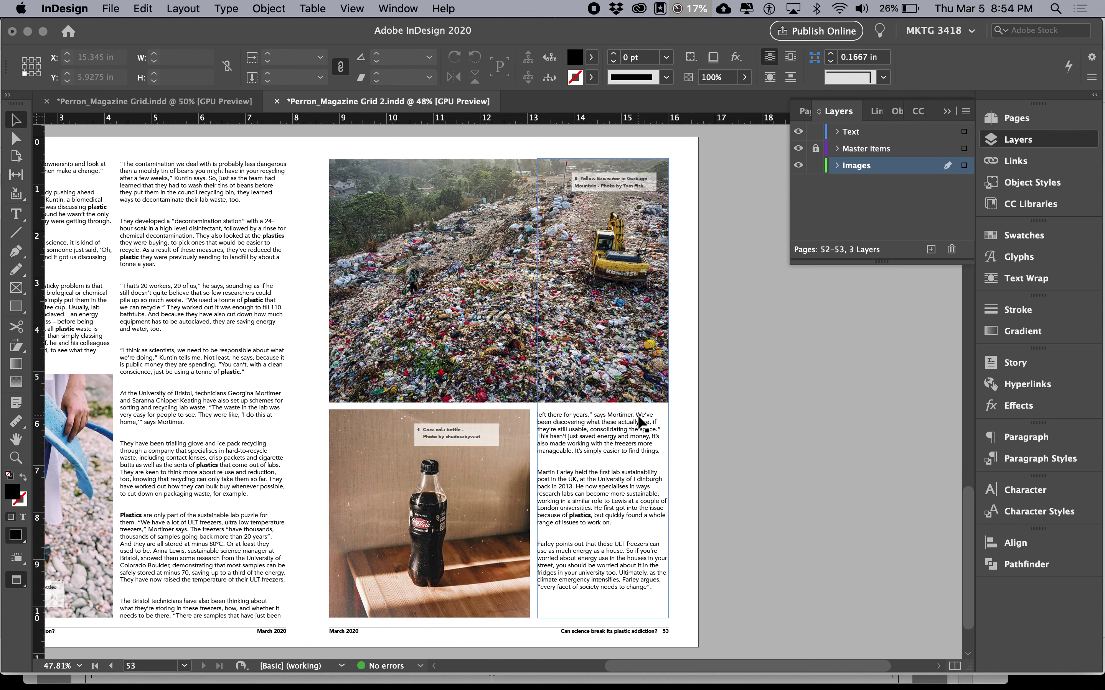
- Move the "Coca cola bottle" caption back left within the photo, to about X 9.52 in, and check it in preview mode
{"action": "key", "text": "super+equal"}
{"action": "key", "text": "w"}
{"action": "left_click_drag", "start_coordinate": [457, 466], "coordinate": [361, 461]}
{"action": "left_click_drag", "start_coordinate": [360, 454], "coordinate": [359, 455]}
{"action": "key", "text": "Right"}
{"action": "key", "text": "Right"}
{"action": "key", "text": "Right"}
{"action": "key", "text": "w"}
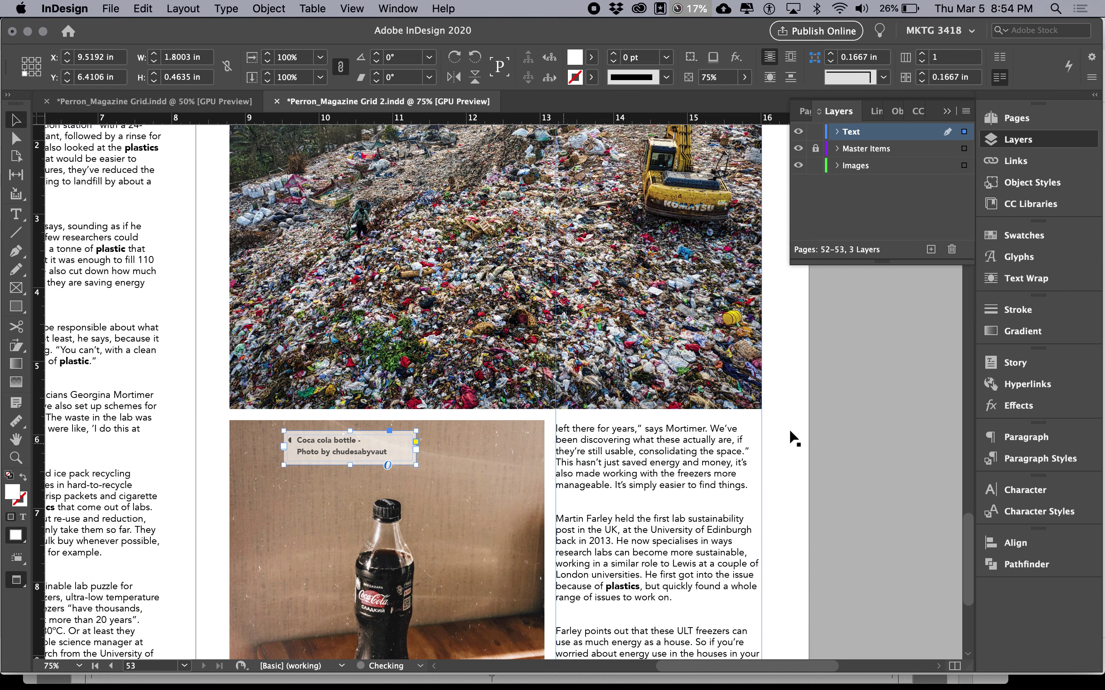
{"action": "left_click", "coordinate": [804, 428]}
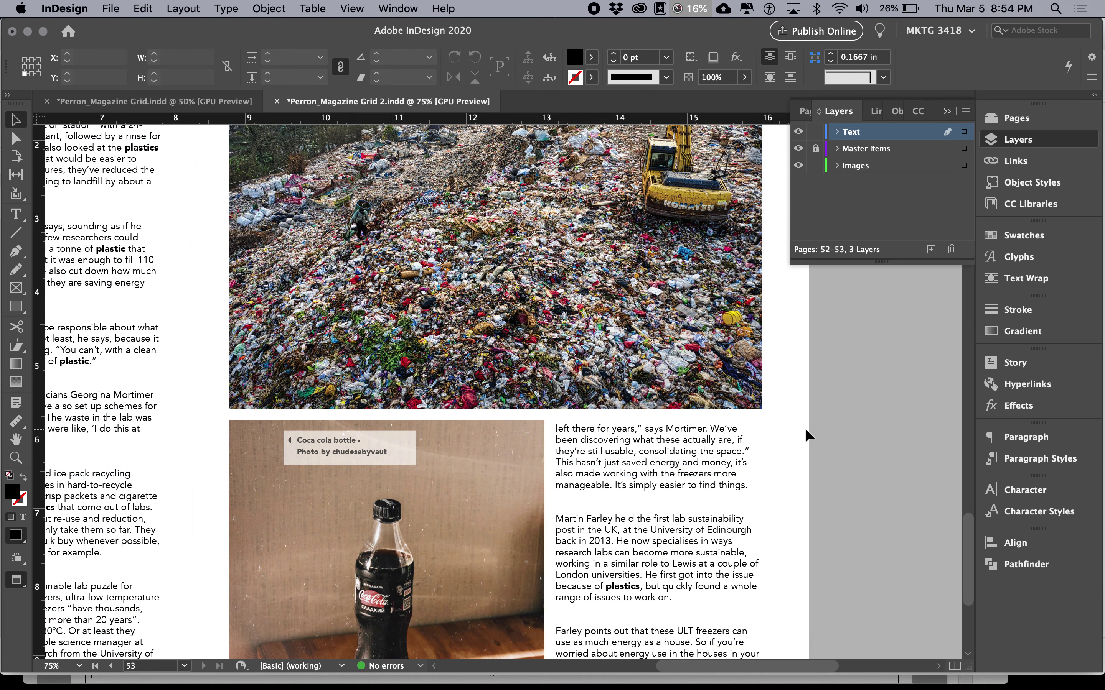
- Shorten the "Coca cola bottle" caption frame to about 0.43 in high to fit its two lines
{"action": "key", "text": "super+minus"}
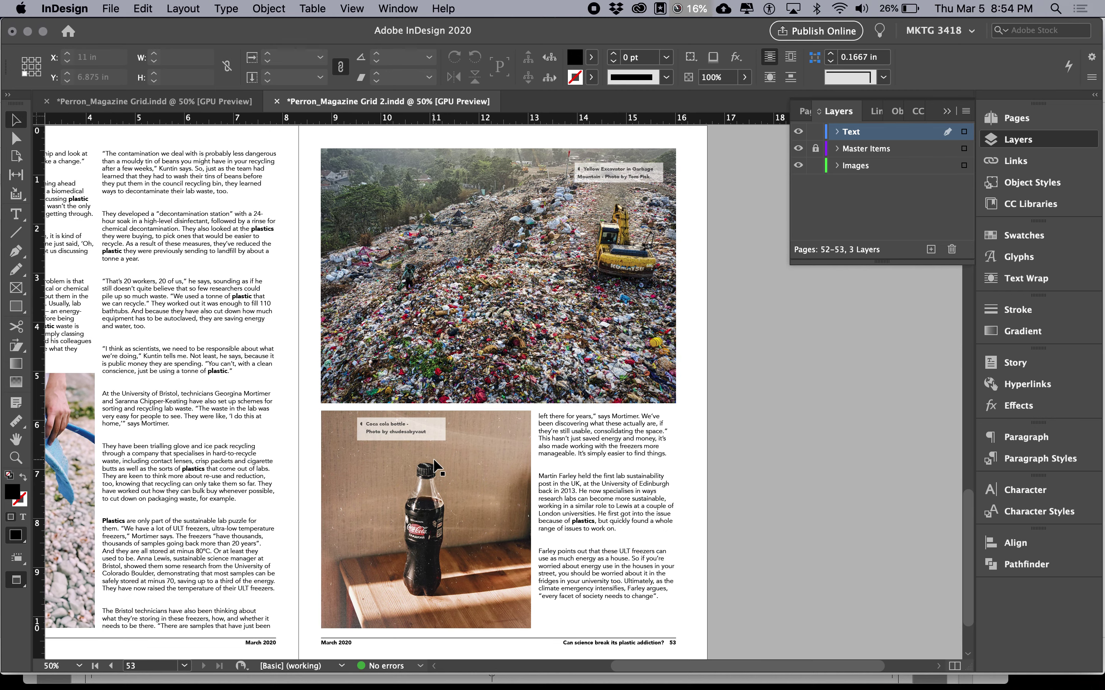
{"action": "key", "text": "super+equal"}
{"action": "left_click", "coordinate": [389, 451]}
{"action": "left_click_drag", "start_coordinate": [350, 466], "coordinate": [350, 463]}
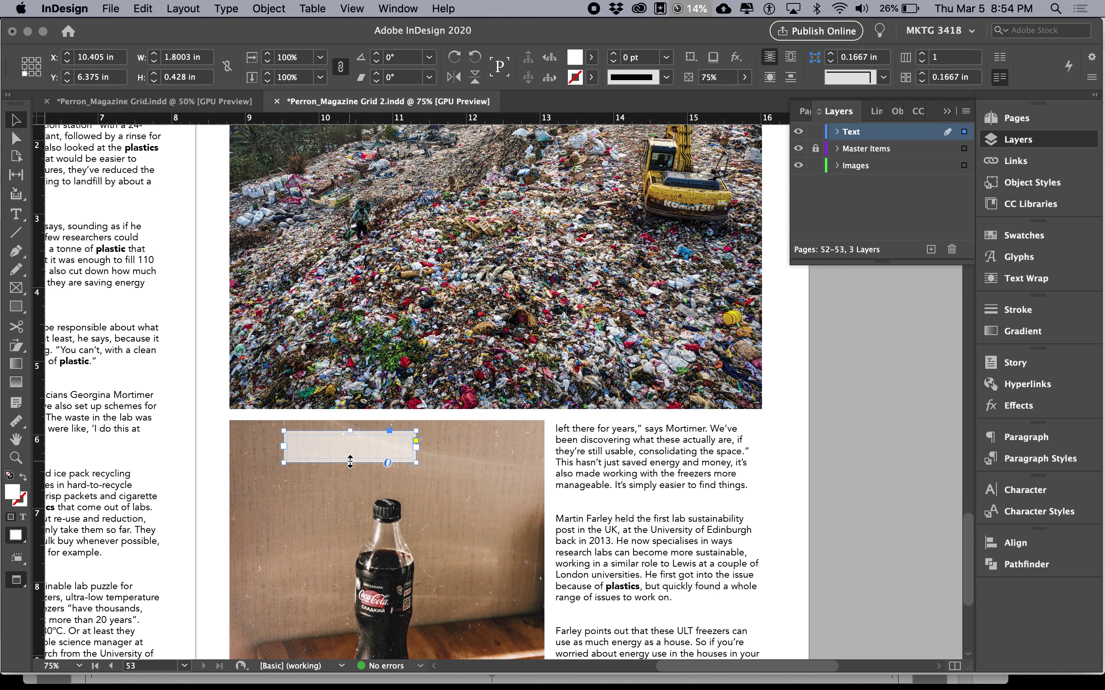
{"action": "left_click", "coordinate": [800, 453]}
- Review the finished spreads from page 53 back to page 49 in preview mode with the panels hidden
{"action": "key", "text": "Tab"}
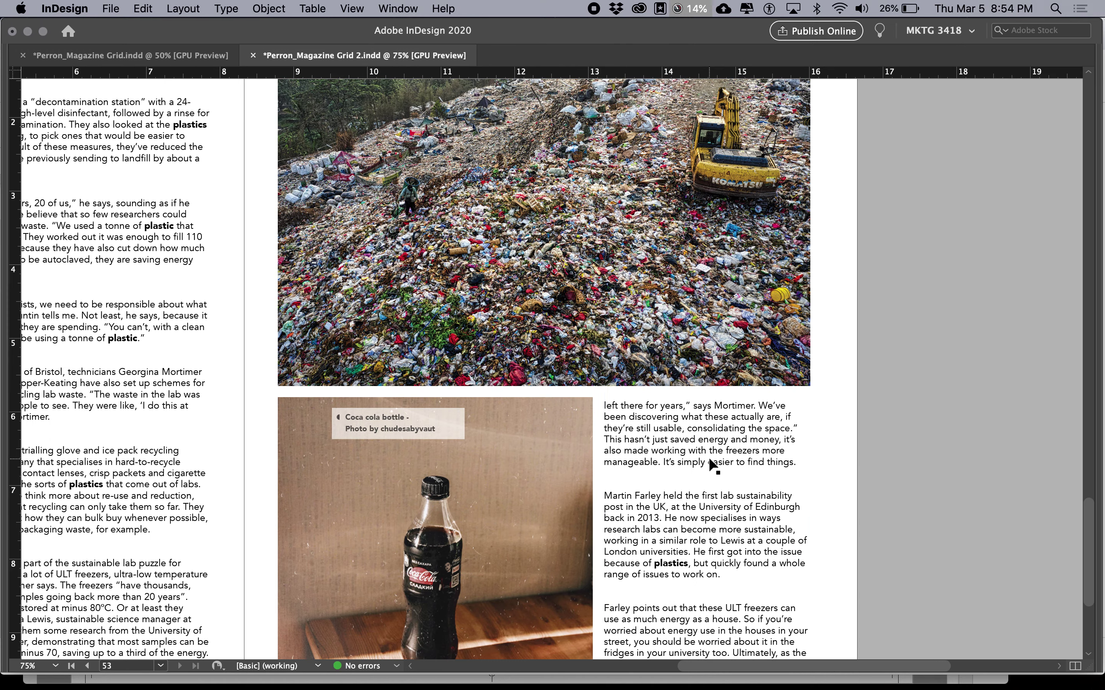
{"action": "scroll", "coordinate": [711, 461], "scroll_direction": "up", "scroll_amount": 10}
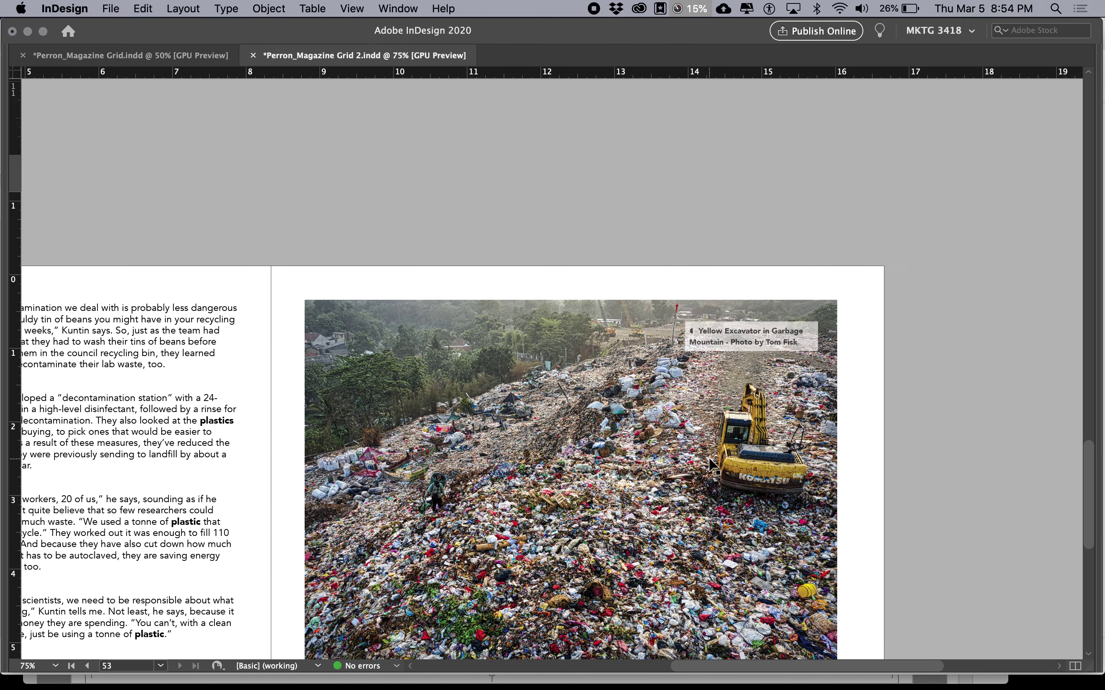
{"action": "scroll", "coordinate": [709, 459], "scroll_direction": "down", "scroll_amount": 10}
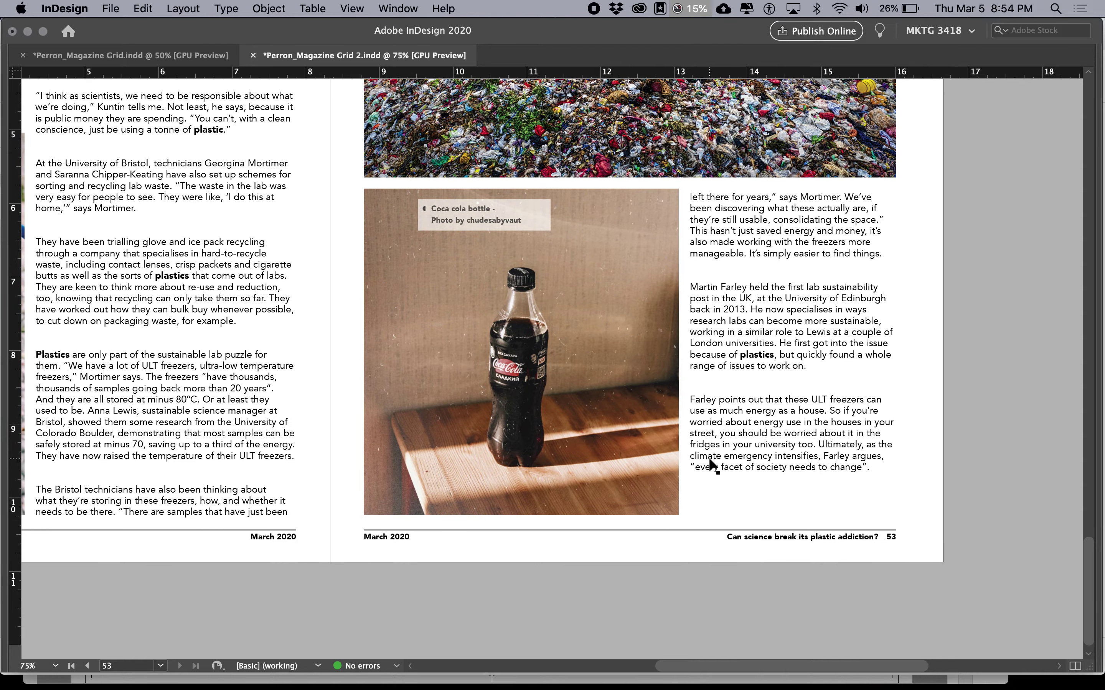
{"action": "scroll", "coordinate": [708, 461], "scroll_direction": "left", "scroll_amount": 10}
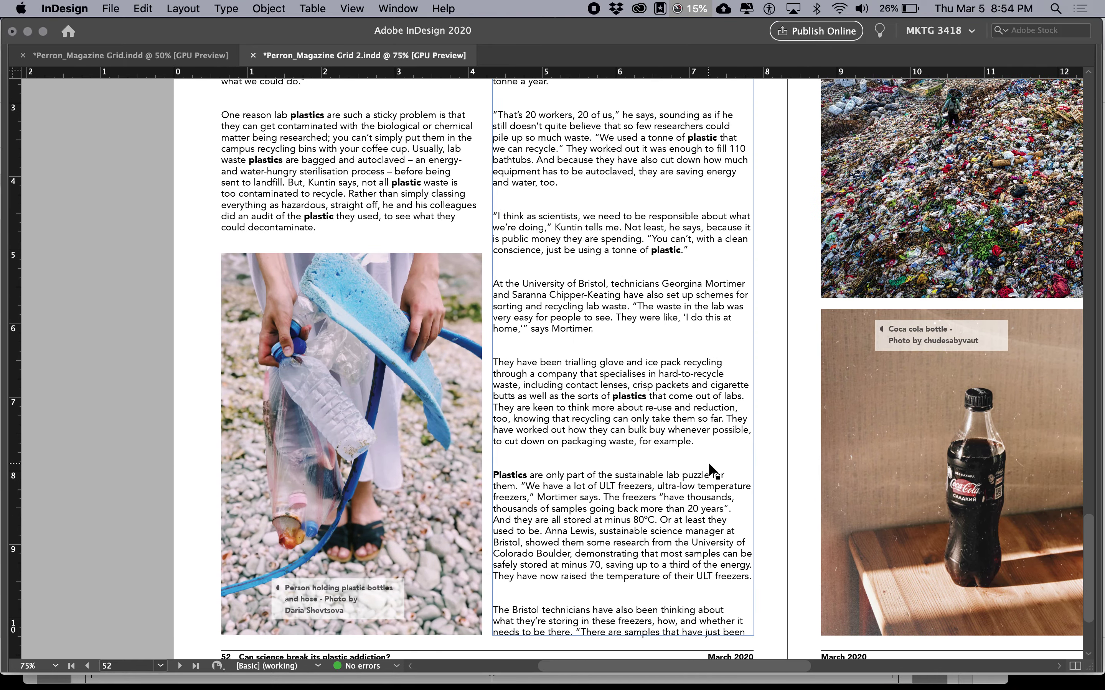
{"action": "scroll", "coordinate": [710, 461], "scroll_direction": "up", "scroll_amount": 10}
{"action": "scroll", "coordinate": [705, 474], "scroll_direction": "right", "scroll_amount": 3}
{"action": "scroll", "coordinate": [700, 483], "scroll_direction": "up", "scroll_amount": 15}
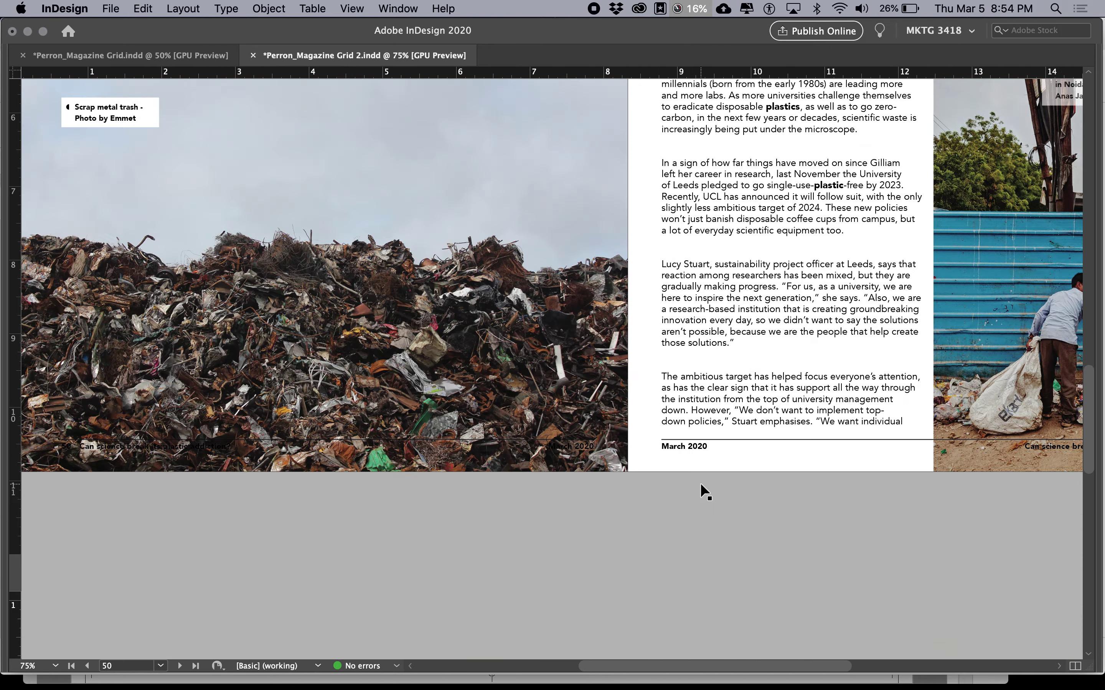
{"action": "scroll", "coordinate": [701, 483], "scroll_direction": "right", "scroll_amount": 4}
{"action": "scroll", "coordinate": [702, 485], "scroll_direction": "down", "scroll_amount": 1}
{"action": "scroll", "coordinate": [701, 491], "scroll_direction": "down", "scroll_amount": 5}
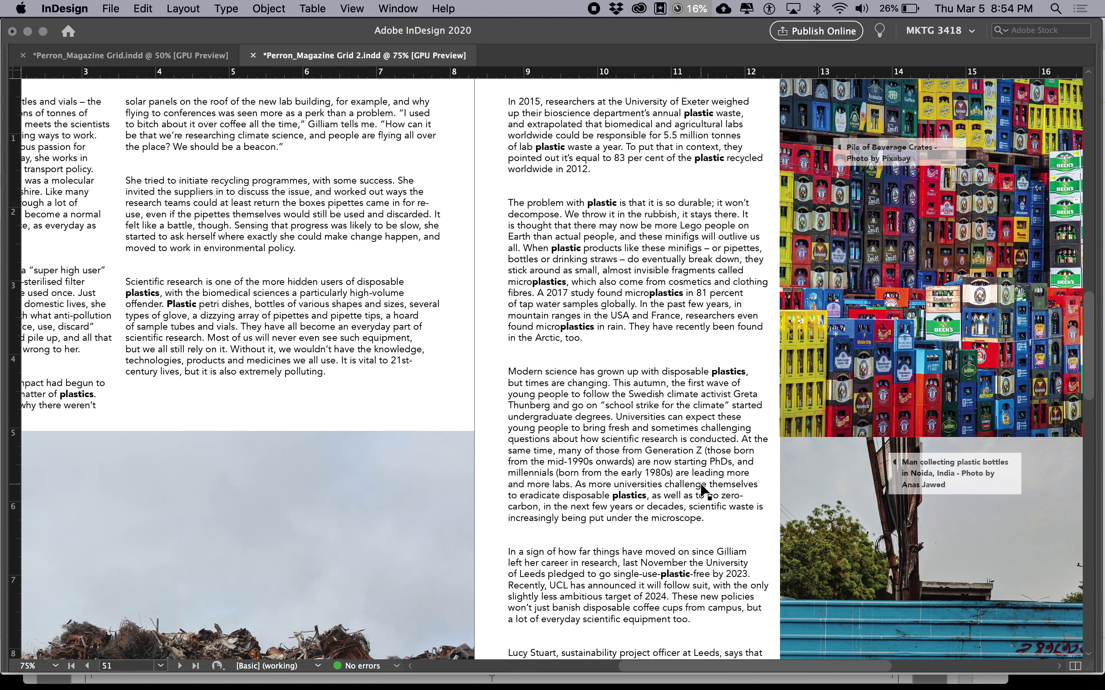
{"action": "scroll", "coordinate": [703, 491], "scroll_direction": "right", "scroll_amount": 6}
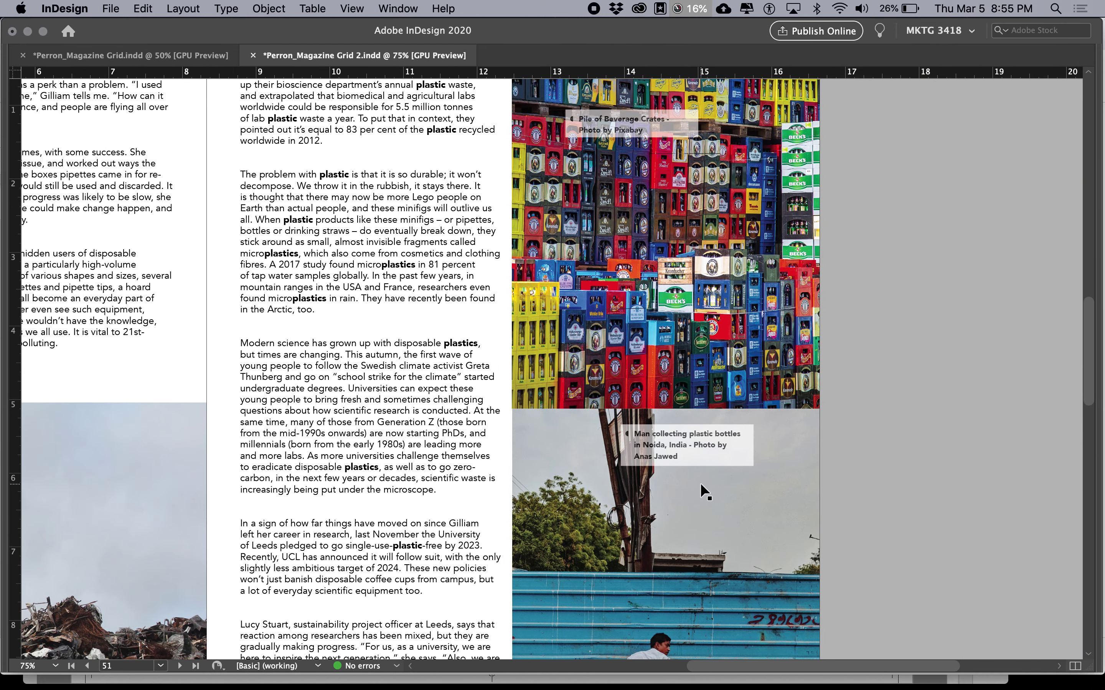
{"action": "scroll", "coordinate": [699, 484], "scroll_direction": "down", "scroll_amount": 14}
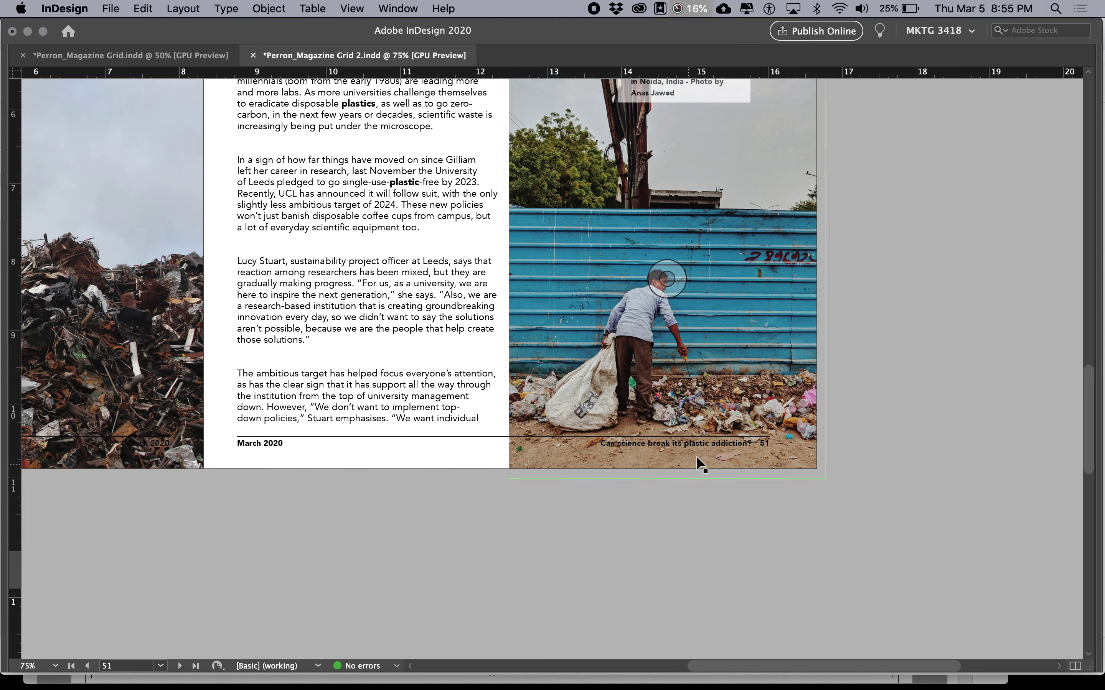
{"action": "scroll", "coordinate": [645, 372], "scroll_direction": "up", "scroll_amount": 20}
{"action": "scroll", "coordinate": [646, 375], "scroll_direction": "left", "scroll_amount": 1}
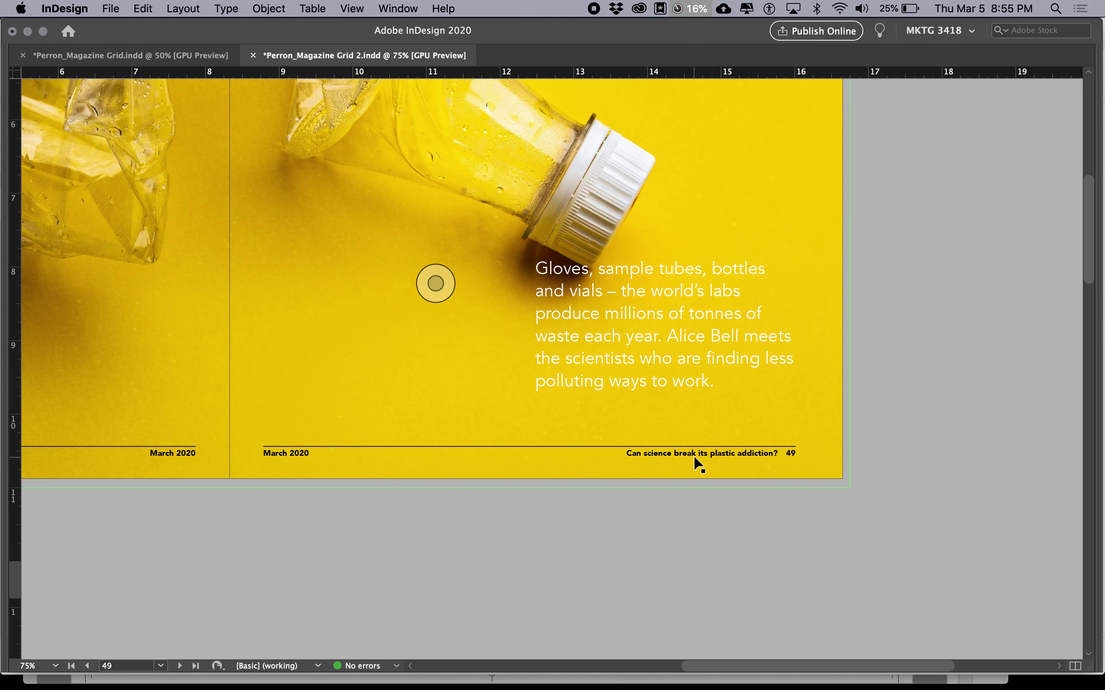
- Examine the footer folio on the A-Feature Article master spread and on page 53
{"action": "key", "text": "Tab"}
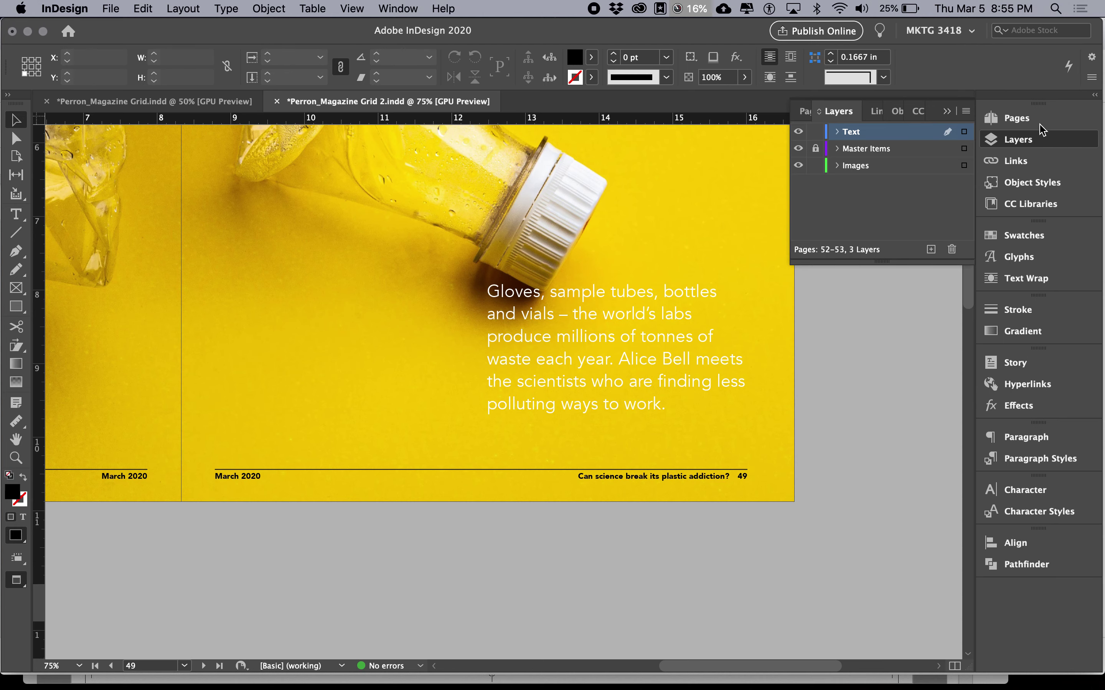
{"action": "left_click", "coordinate": [1036, 119]}
{"action": "double_click", "coordinate": [951, 165]}
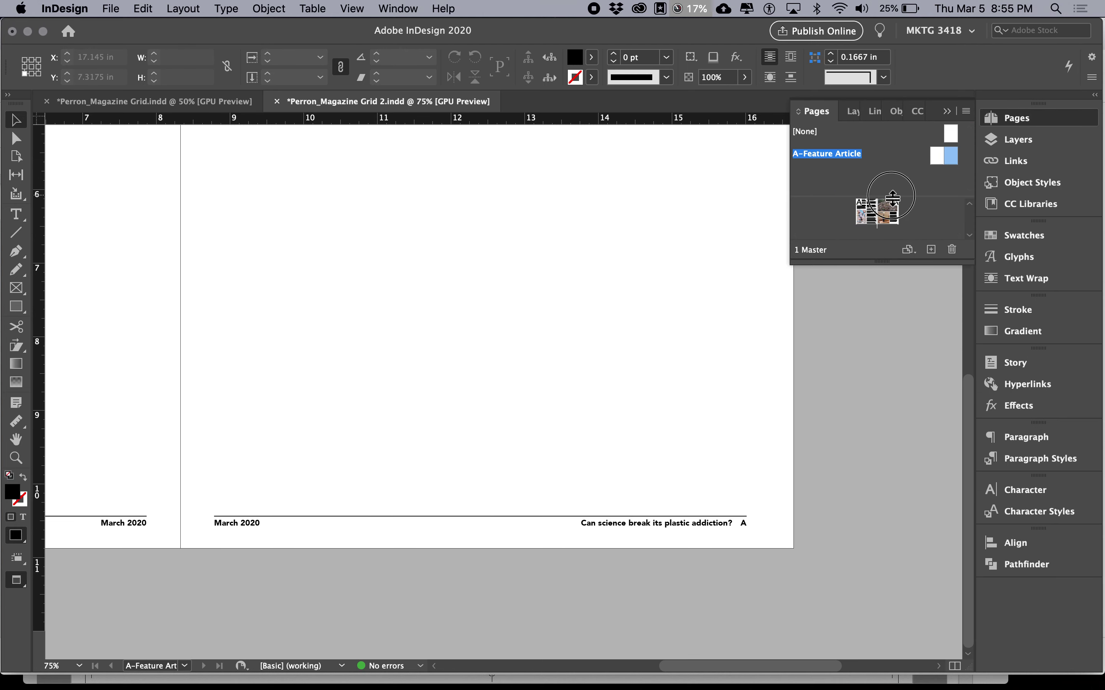
{"action": "double_click", "coordinate": [893, 216]}
{"action": "left_click", "coordinate": [739, 526]}
{"action": "left_click", "coordinate": [740, 527]}
{"action": "left_click", "coordinate": [650, 516]}
{"action": "left_click", "coordinate": [715, 529]}
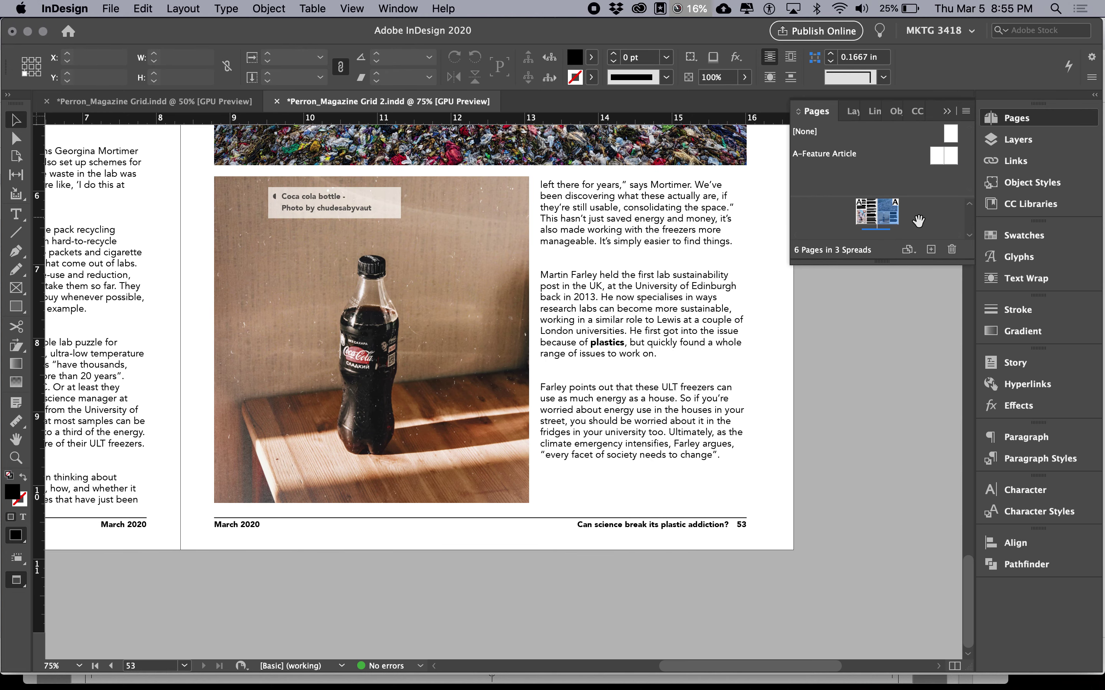
- Enlarge the page thumbnail area to show every spread, and go to spread 48–49 at 50% zoom
{"action": "left_click_drag", "start_coordinate": [960, 262], "coordinate": [960, 383]}
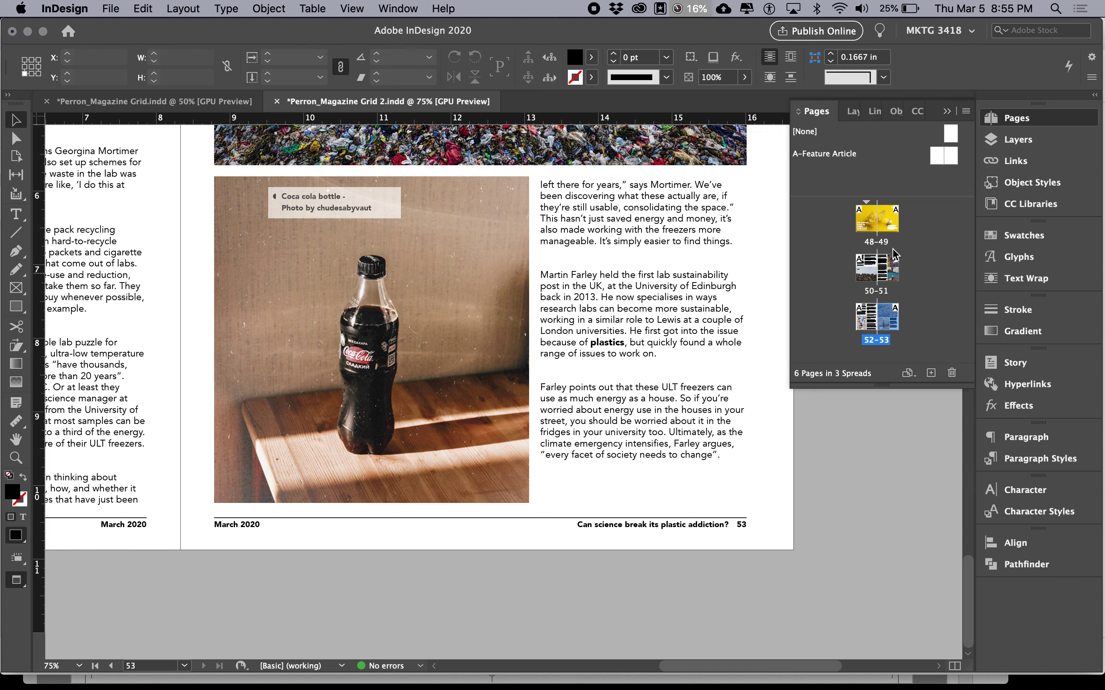
{"action": "double_click", "coordinate": [889, 223]}
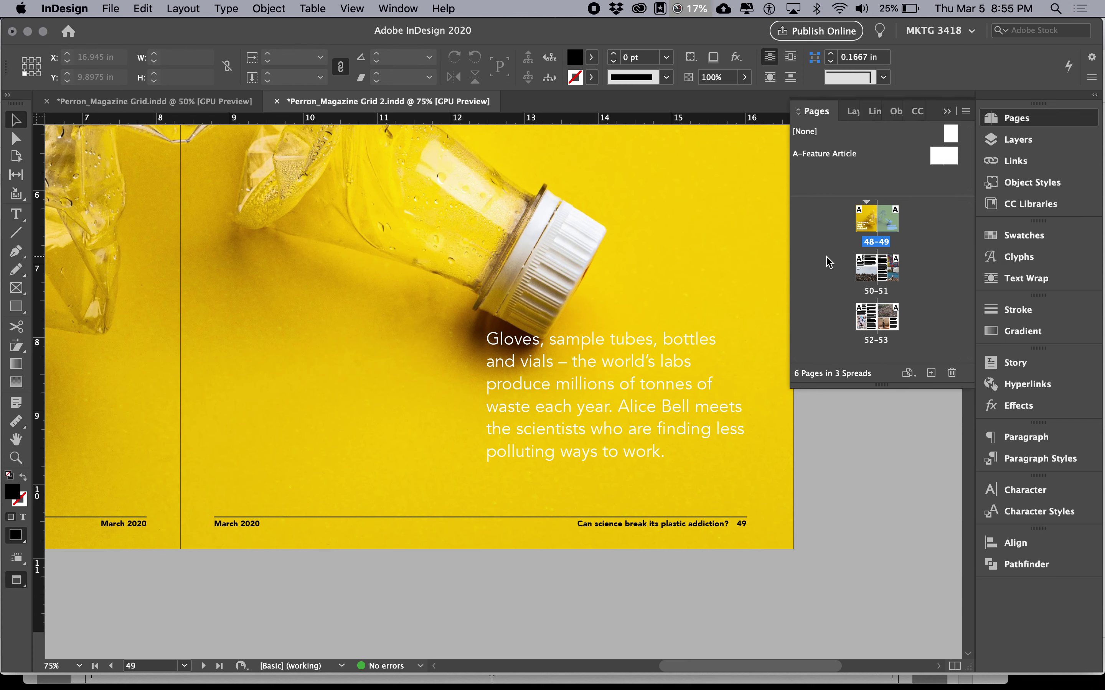
{"action": "key", "text": "super+minus"}
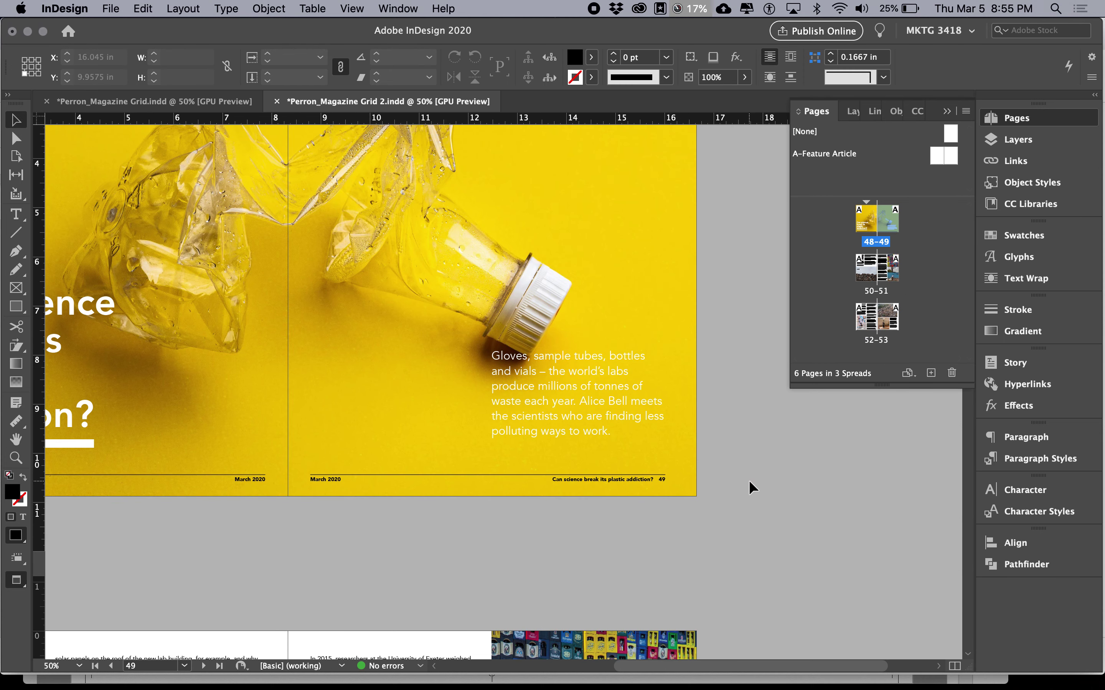
{"action": "scroll", "coordinate": [608, 482], "scroll_direction": "left", "scroll_amount": 10}
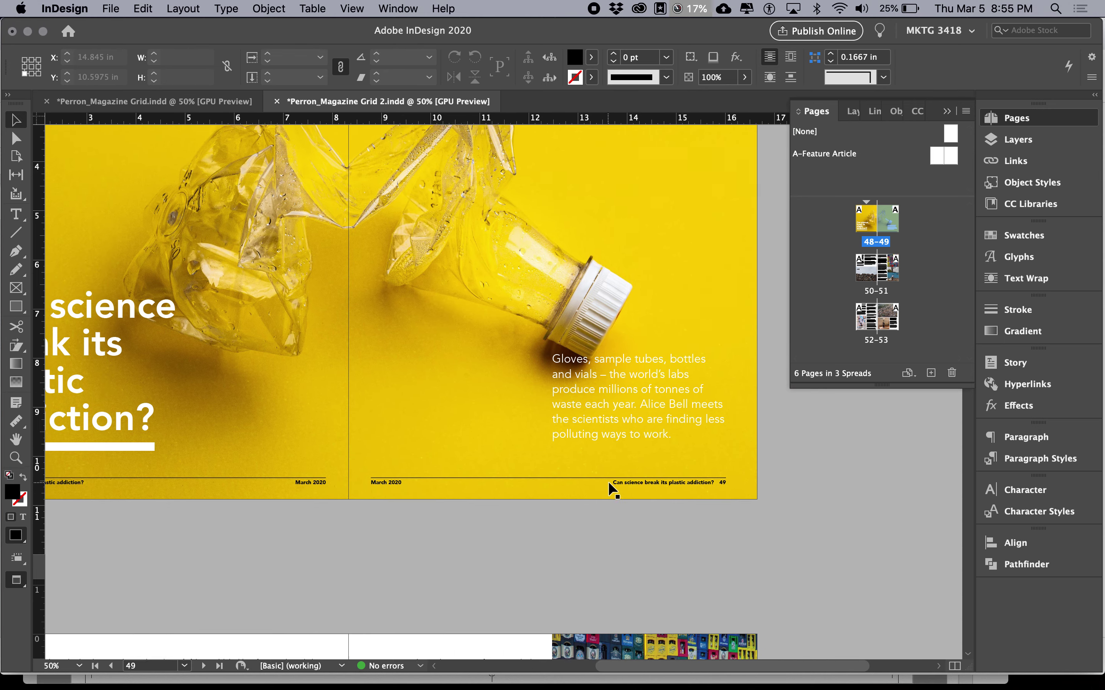
{"action": "scroll", "coordinate": [432, 509], "scroll_direction": "left", "scroll_amount": 3}
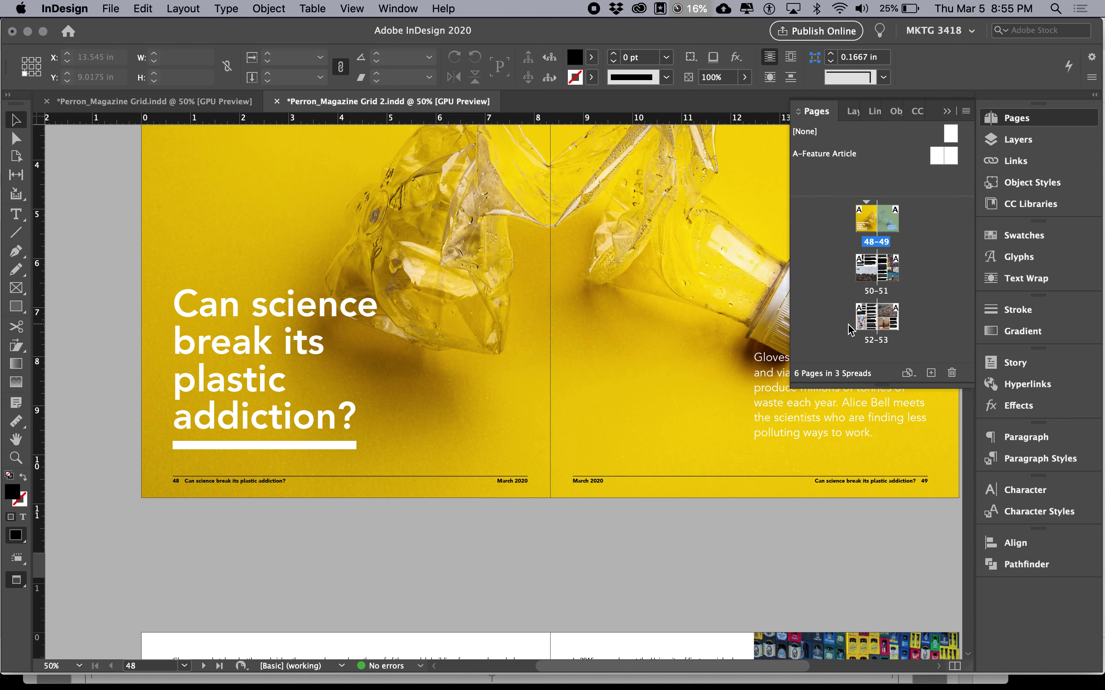
- Unlock the Master Items layer and override all master page items on spread 48–49
{"action": "left_click", "coordinate": [611, 477]}
{"action": "left_click", "coordinate": [1018, 140]}
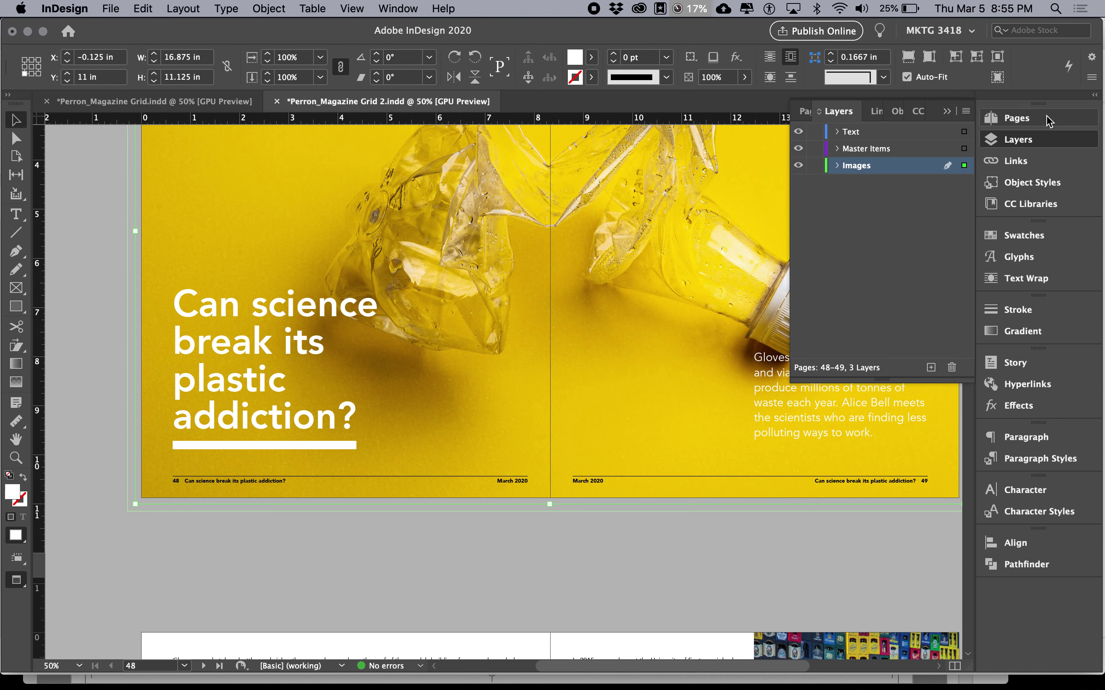
{"action": "left_click", "coordinate": [1018, 118]}
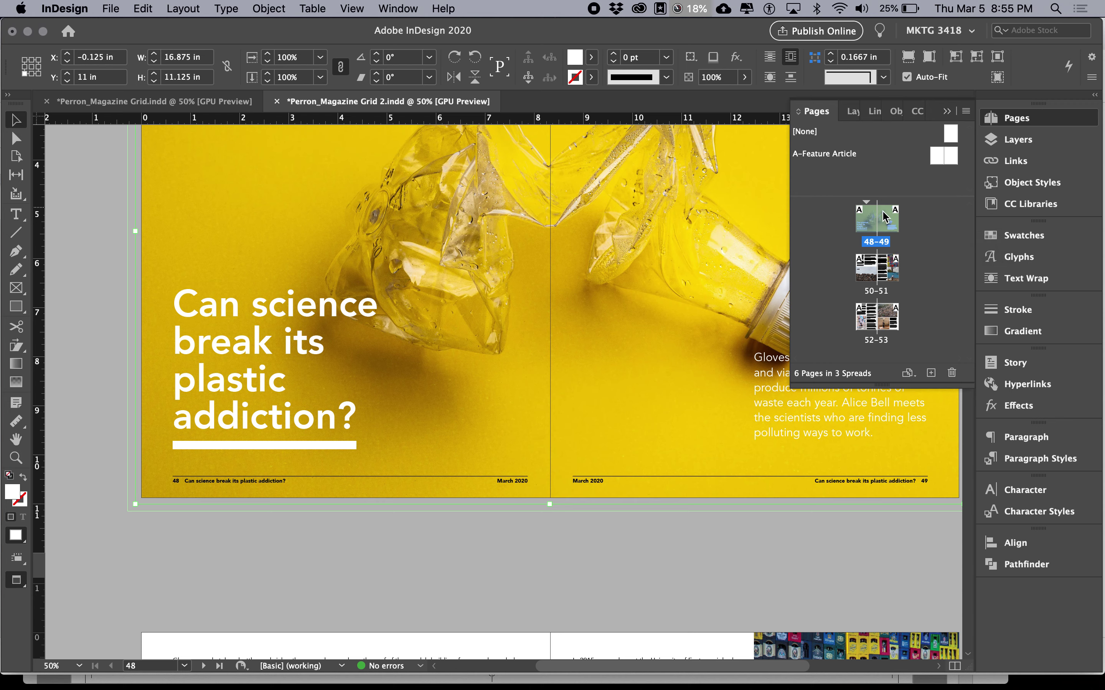
{"action": "left_click", "coordinate": [966, 114]}
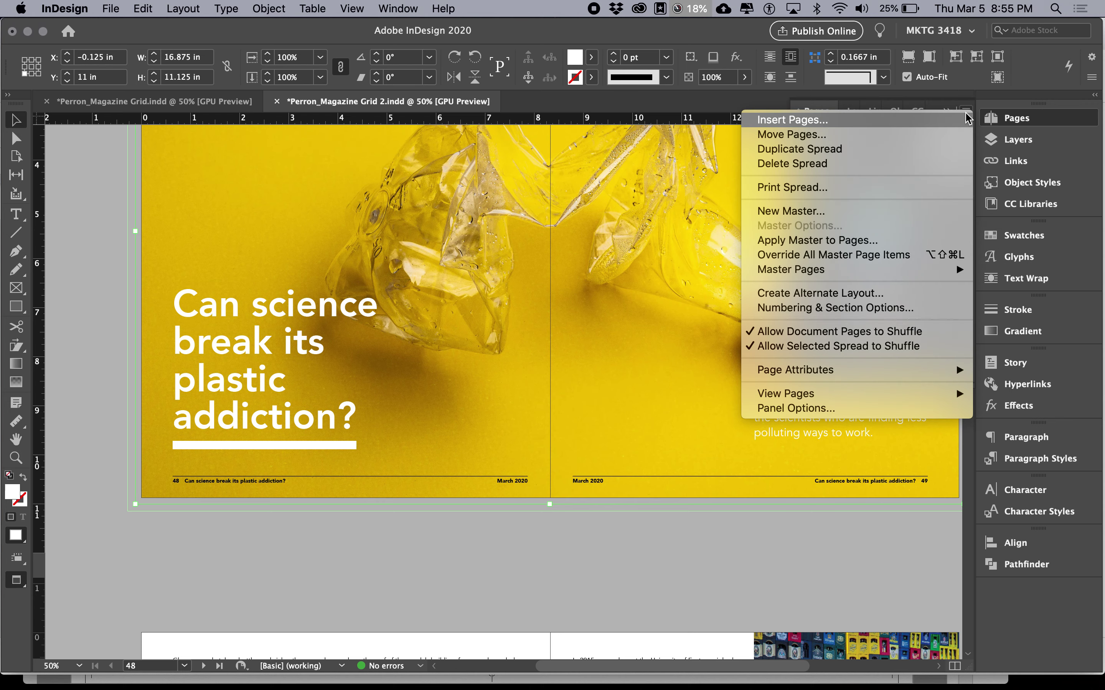
{"action": "left_click", "coordinate": [926, 250]}
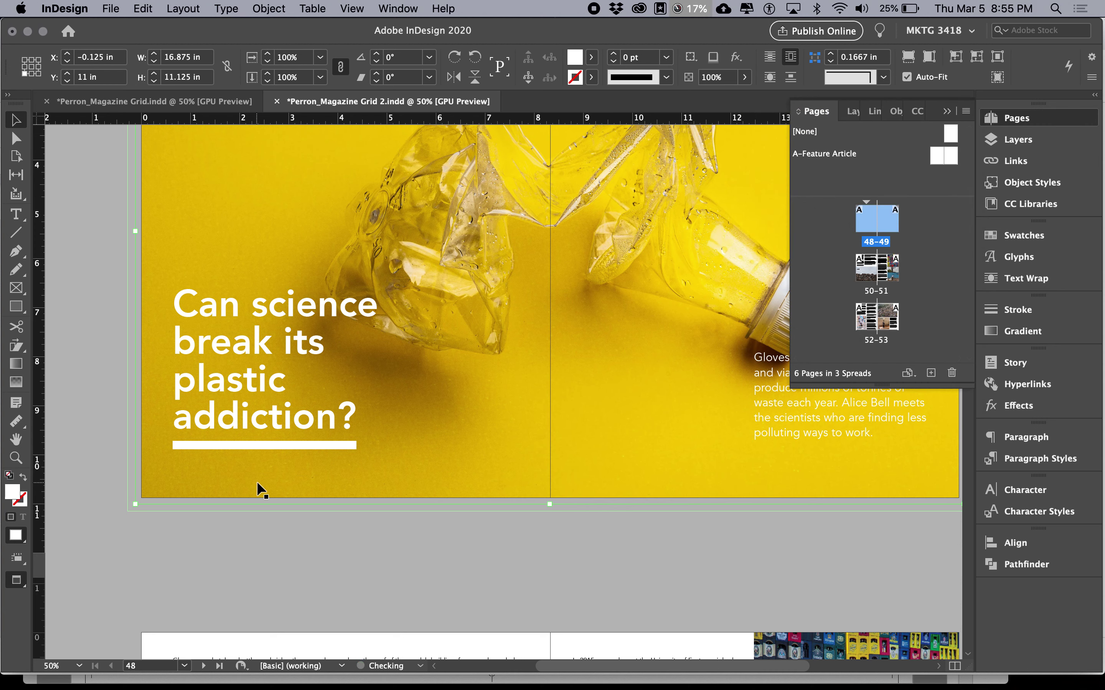
- Select the page 48 footer text frame and open its Text Frame Options
{"action": "left_click", "coordinate": [257, 482]}
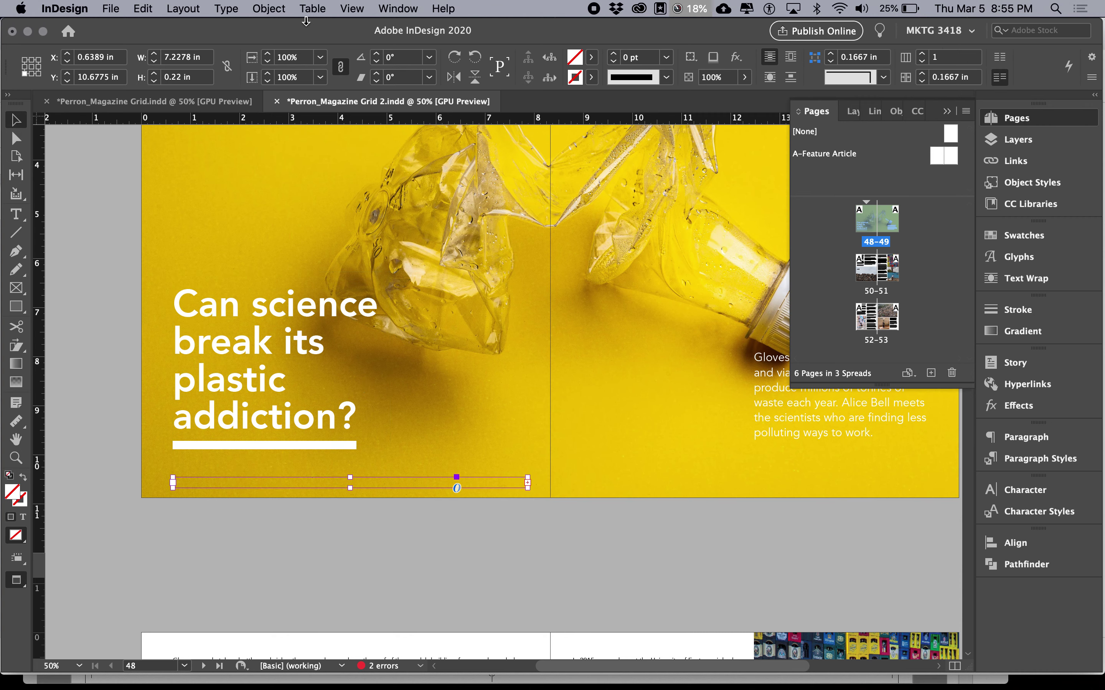
{"action": "left_click", "coordinate": [274, 10]}
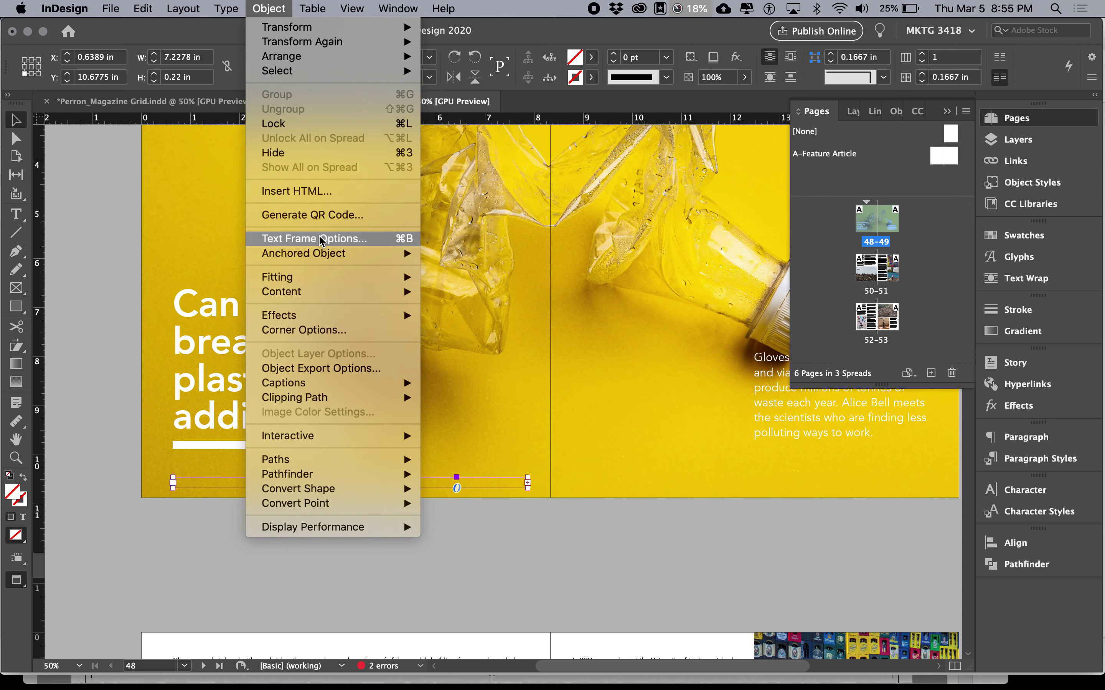
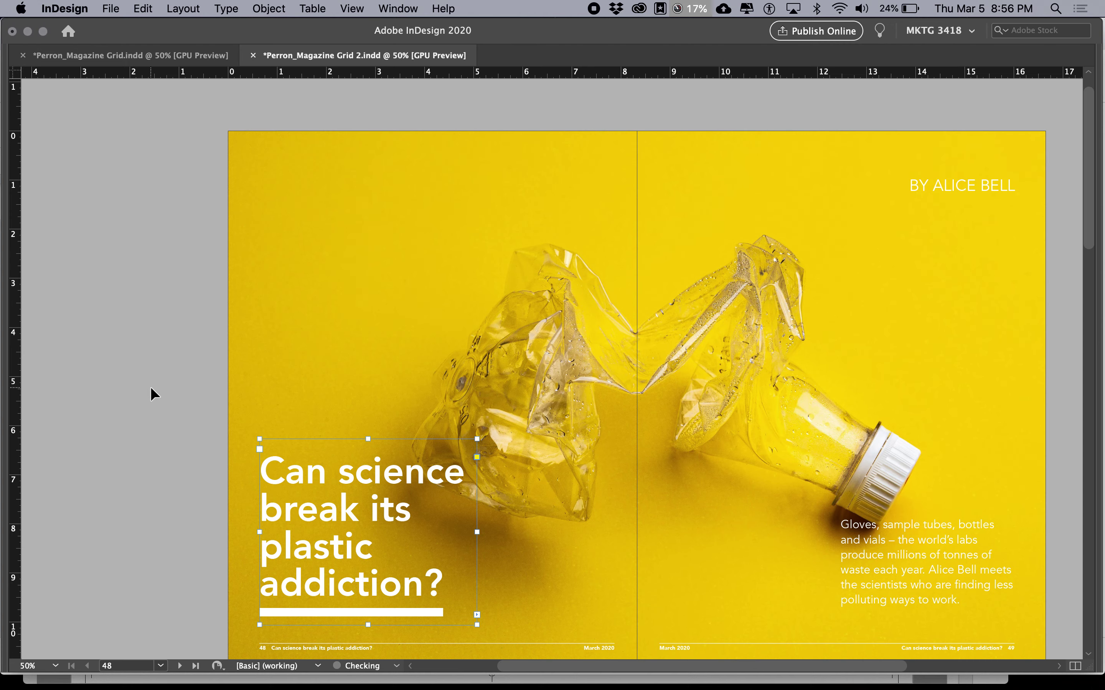
- Move the "Can science break its plastic addiction?" headline frame up about 5.5 in on page 48
{"action": "left_click_drag", "start_coordinate": [454, 485], "coordinate": [451, 213]}
{"action": "left_click", "coordinate": [225, 308]}
{"action": "scroll", "coordinate": [225, 311], "scroll_direction": "down", "scroll_amount": 8}
{"action": "scroll", "coordinate": [220, 373], "scroll_direction": "down", "scroll_amount": 5}
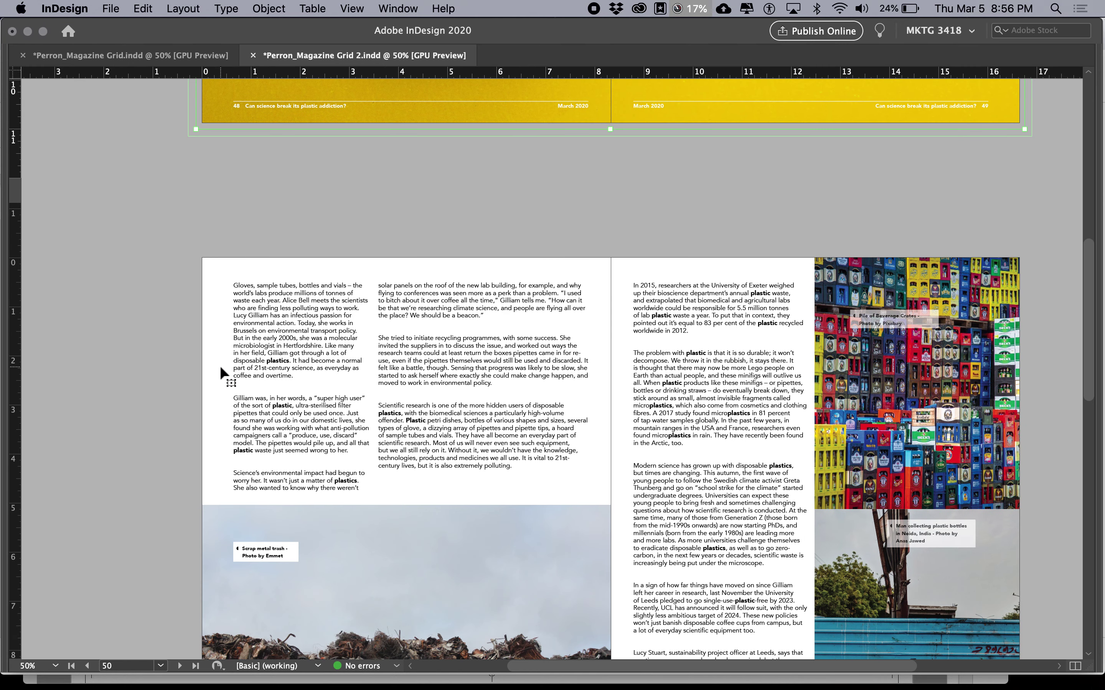
- Switch to Google Chrome to read the "Magazine Article / Grid" instructions on widows and orphans, and return to InDesign
{"action": "key", "text": "super+Tab"}
{"action": "key", "text": "super+Tab"}
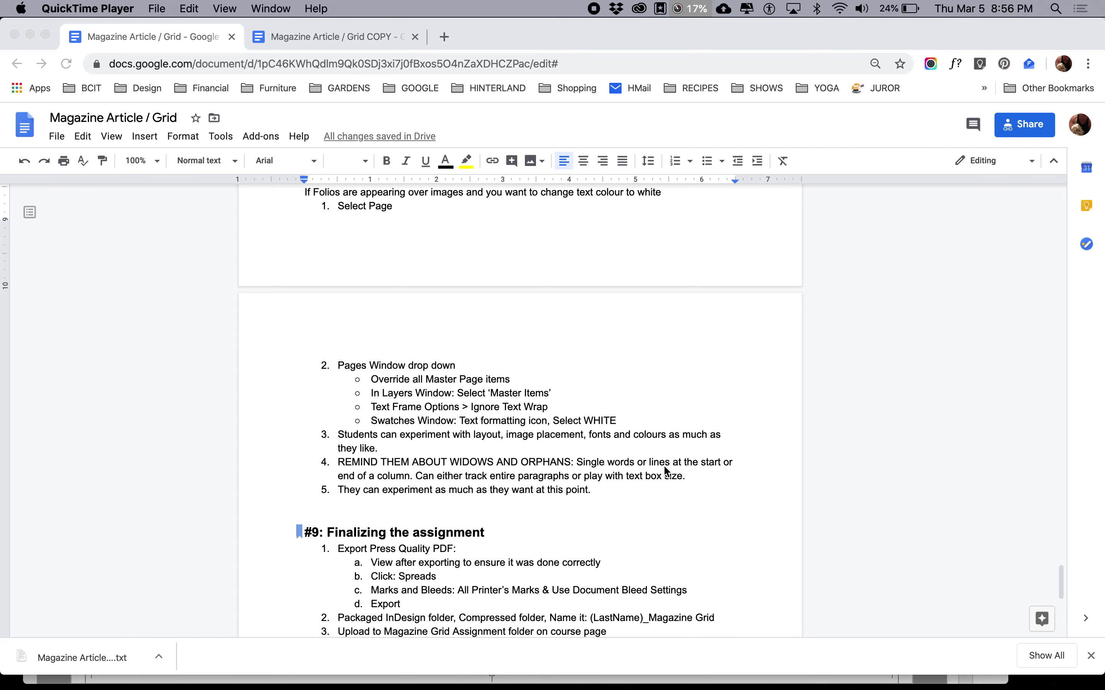
{"action": "key", "text": "super+Tab"}
{"action": "key", "text": "super+Tab"}
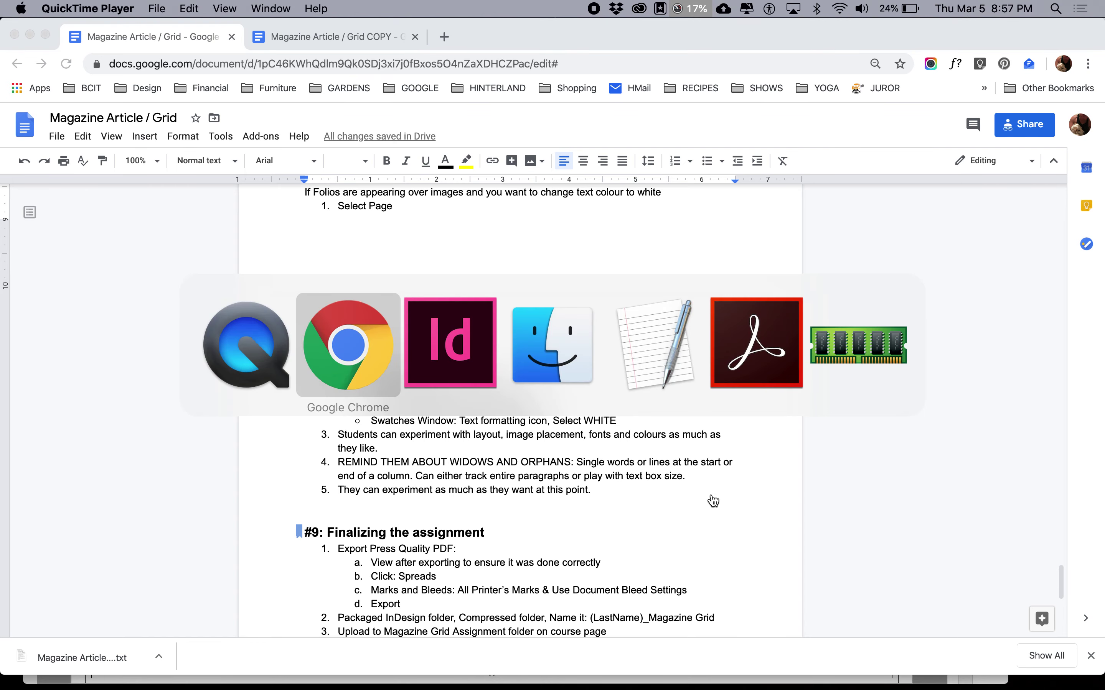
- Try a line break and a paragraph break before "less" in the page 49 intro text
{"action": "key", "text": "super+equal"}
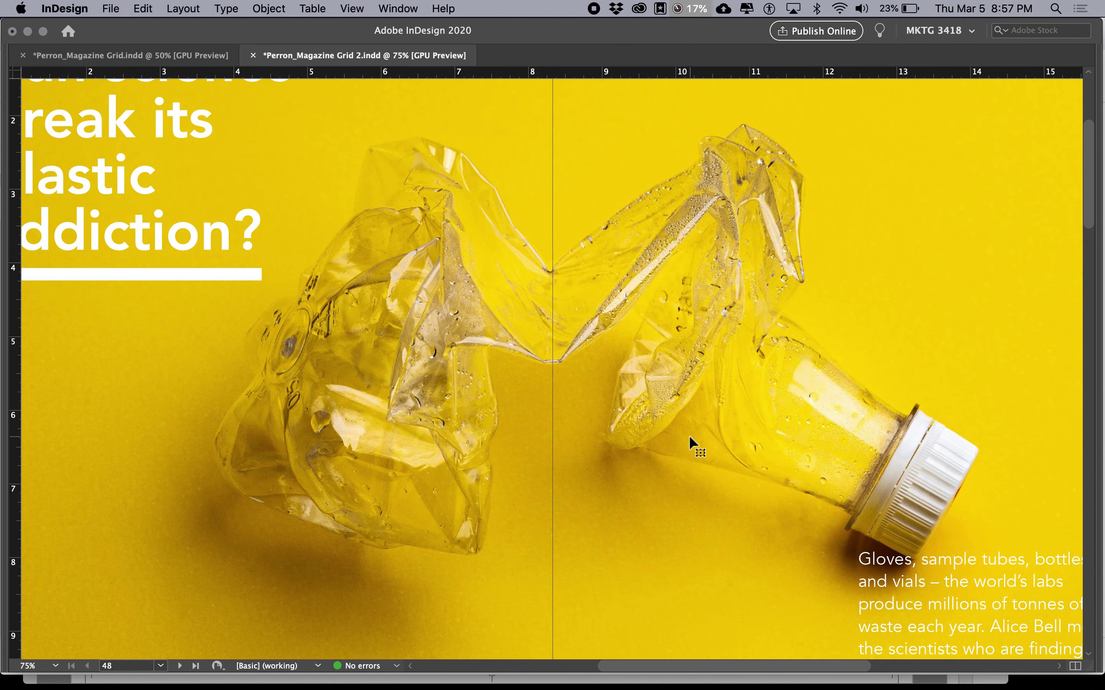
{"action": "scroll", "coordinate": [694, 436], "scroll_direction": "down", "scroll_amount": 10}
{"action": "scroll", "coordinate": [695, 434], "scroll_direction": "up", "scroll_amount": 10}
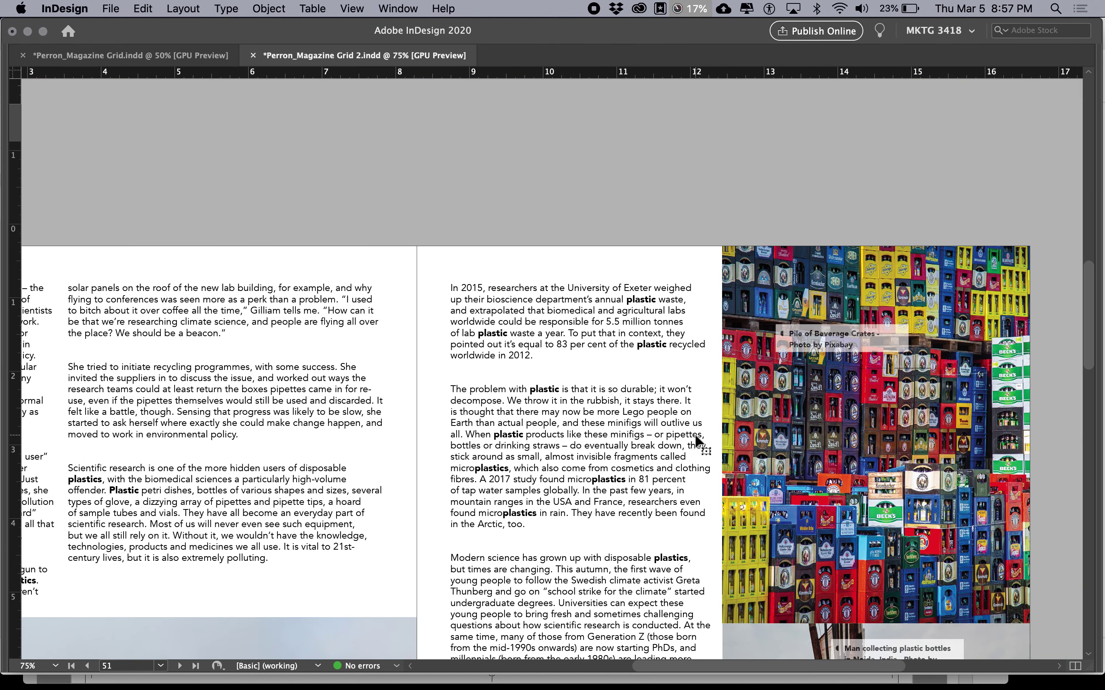
{"action": "scroll", "coordinate": [695, 434], "scroll_direction": "down", "scroll_amount": 3}
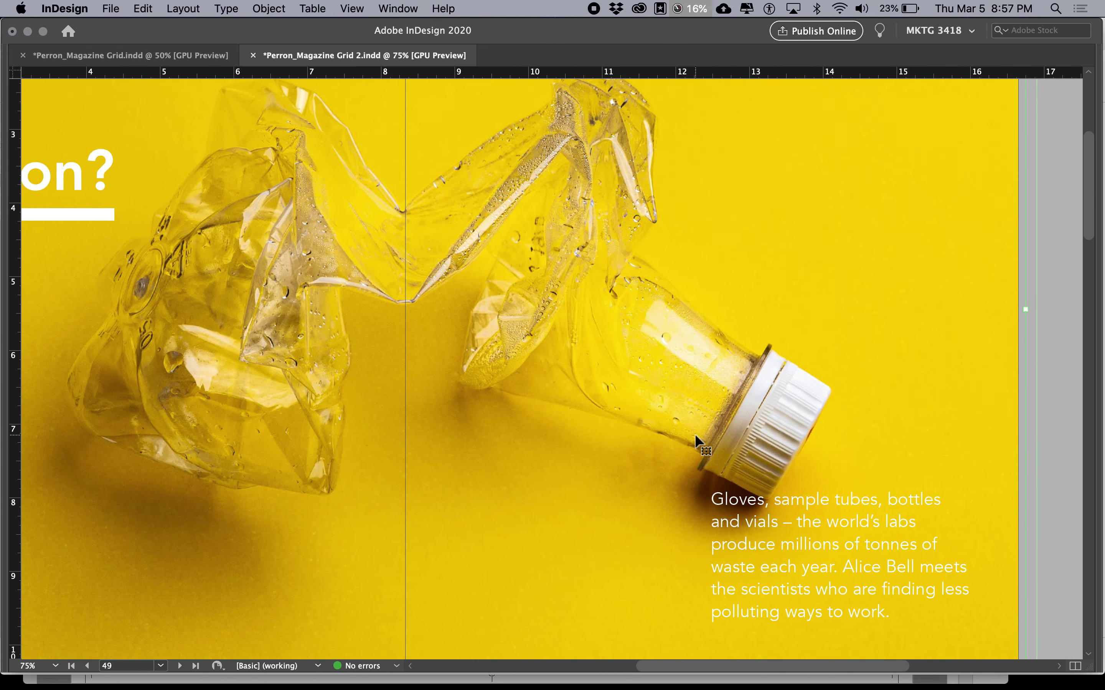
{"action": "left_click", "coordinate": [915, 511]}
{"action": "left_click", "coordinate": [918, 520]}
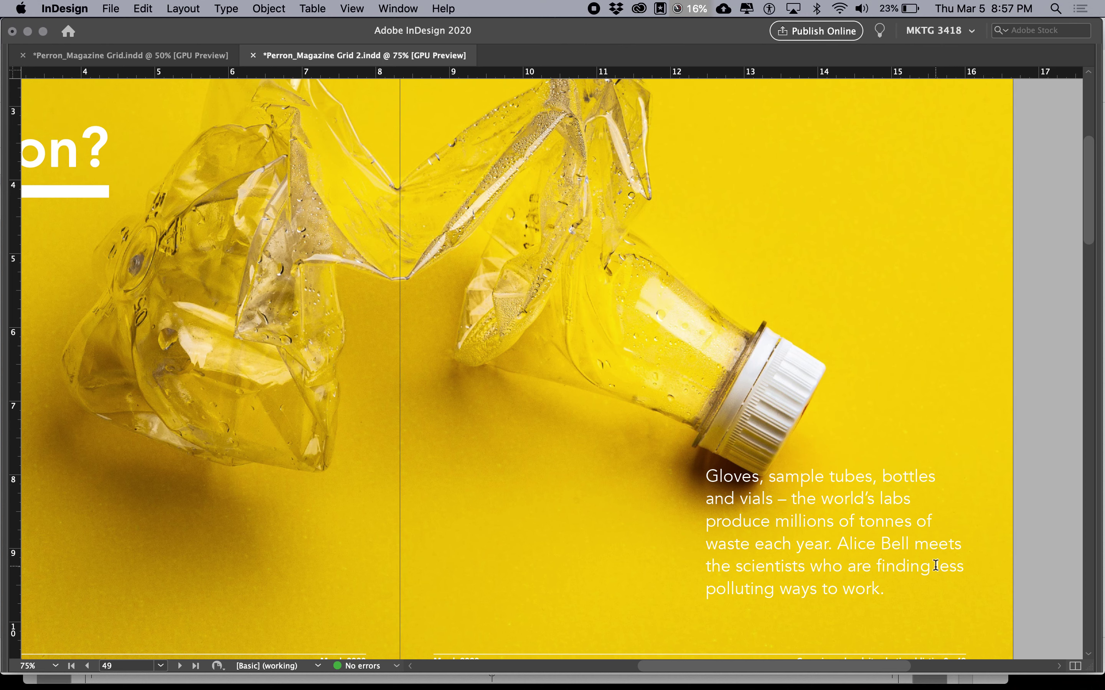
{"action": "left_click", "coordinate": [935, 566]}
{"action": "key", "text": "shift+Return"}
{"action": "key", "text": "super+z"}
{"action": "key", "text": "Return"}
{"action": "key", "text": "BackSpace"}
- Return to normal view with the grid guides and show the hidden characters
{"action": "left_click", "coordinate": [231, 7]}
{"action": "left_click", "coordinate": [256, 511]}
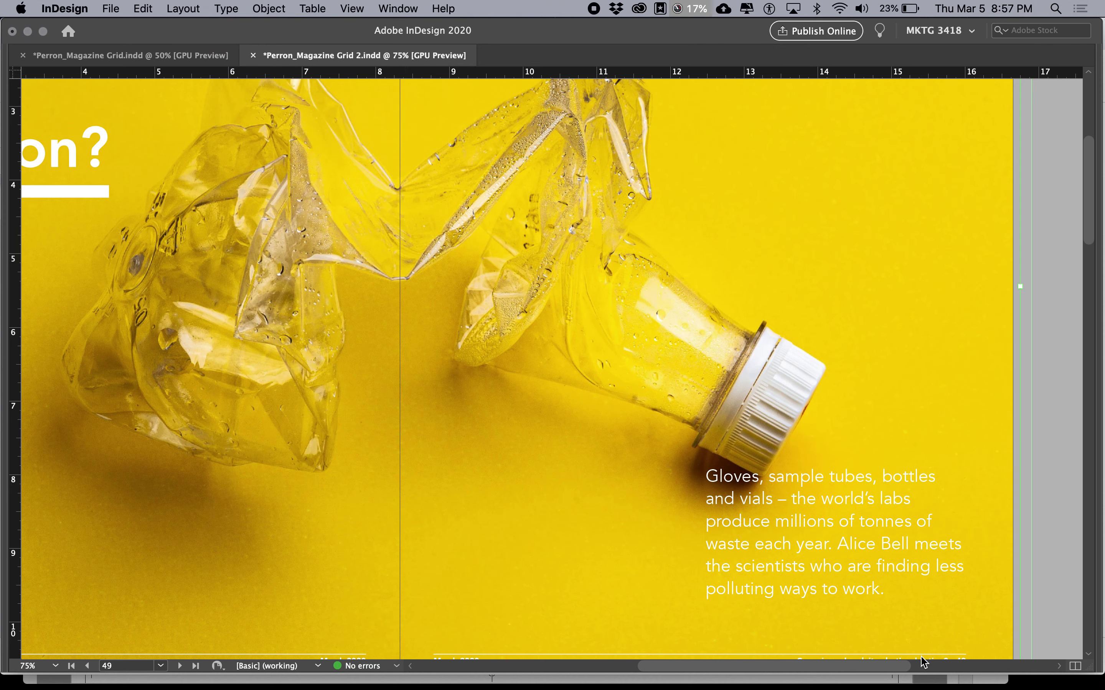
{"action": "left_click", "coordinate": [1030, 562]}
{"action": "key", "text": "w"}
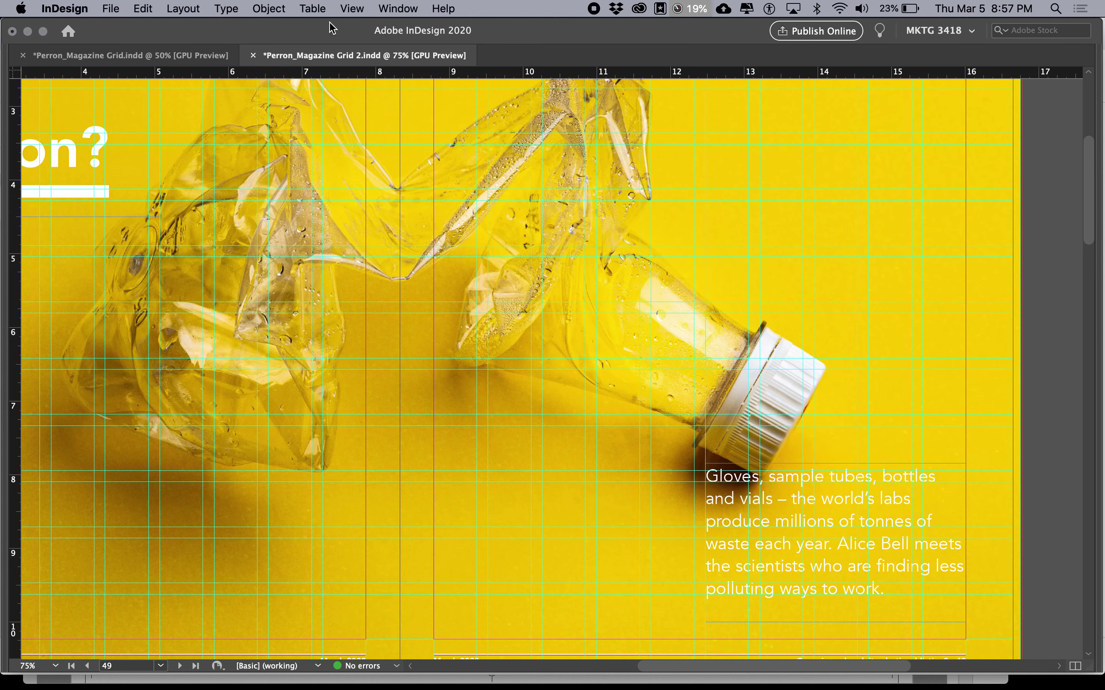
{"action": "left_click", "coordinate": [227, 8]}
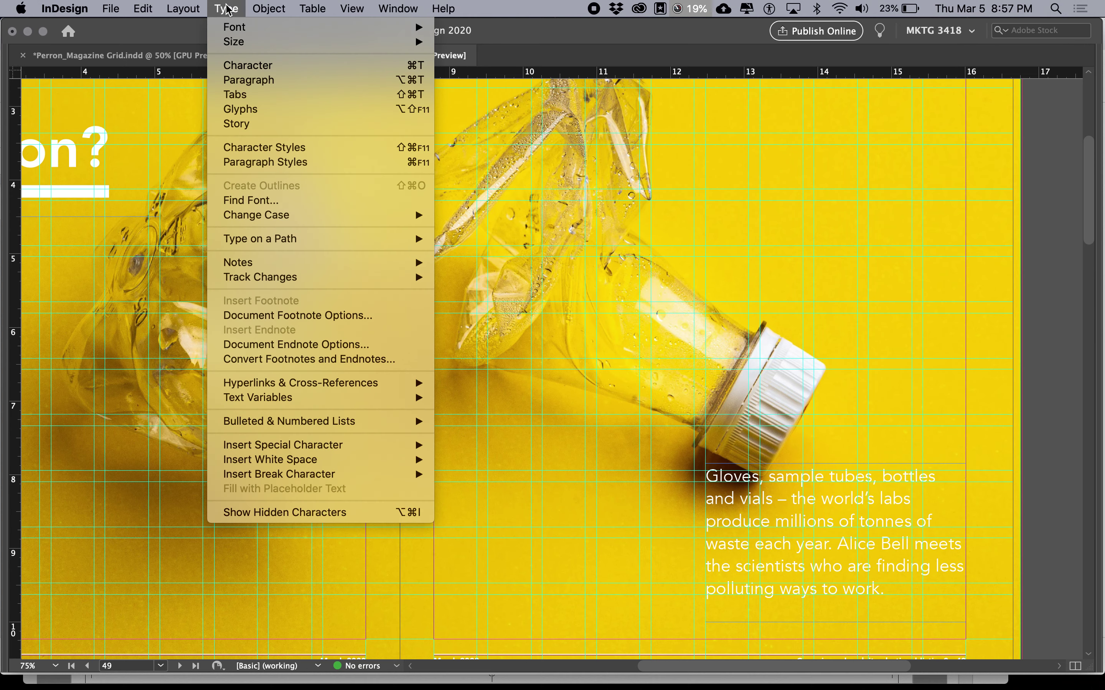
{"action": "left_click", "coordinate": [291, 511]}
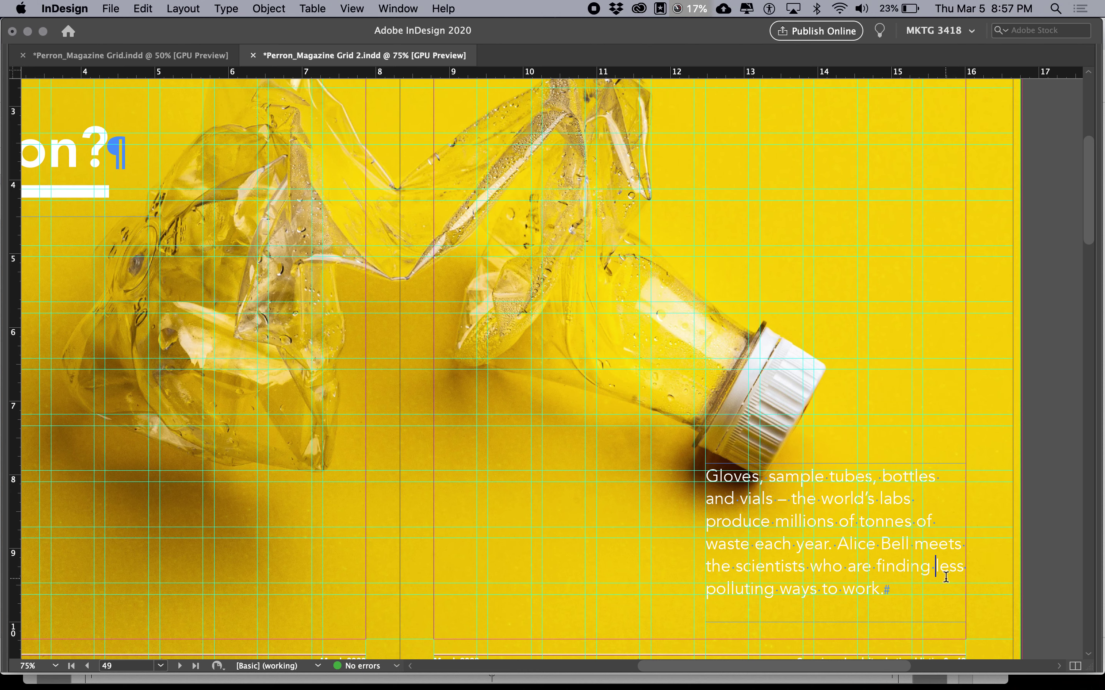
- Insert a forced line break before "less" in the page 49 intro text, and check it in preview mode
{"action": "key", "text": "Return"}
{"action": "key", "text": "BackSpace"}
{"action": "key", "text": "Return"}
{"action": "key", "text": "BackSpace"}
{"action": "key", "text": "shift+Return"}
{"action": "key", "text": "Escape"}
{"action": "left_click", "coordinate": [998, 566]}
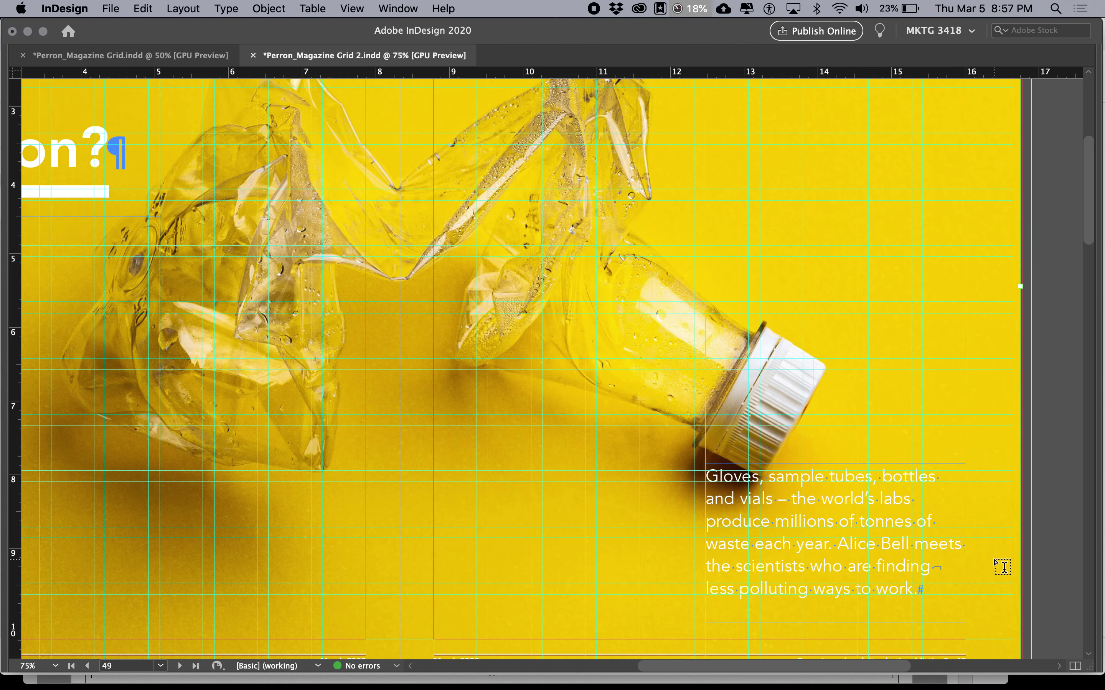
{"action": "key", "text": "w"}
{"action": "scroll", "coordinate": [990, 565], "scroll_direction": "down", "scroll_amount": 3}
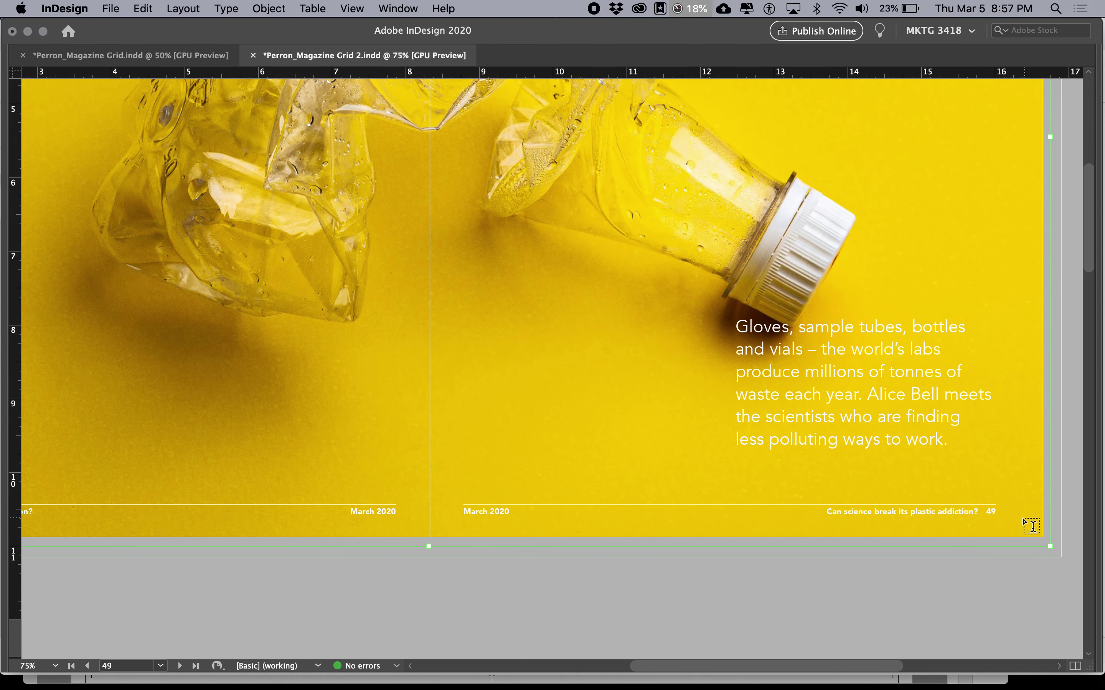
- Nudge the page 49 intro text frame down to Y 10.4167 in, clear of the bottle cap, and preview it
{"action": "key", "text": "w"}
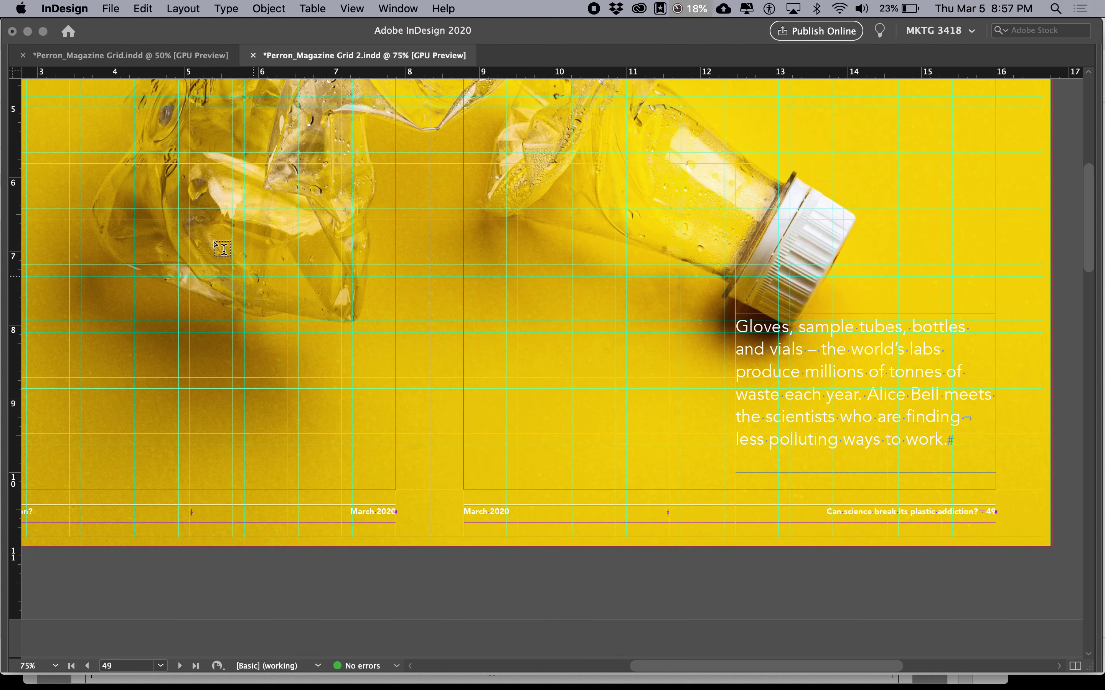
{"action": "key", "text": "Tab"}
{"action": "left_click", "coordinate": [16, 120]}
{"action": "left_click", "coordinate": [503, 347]}
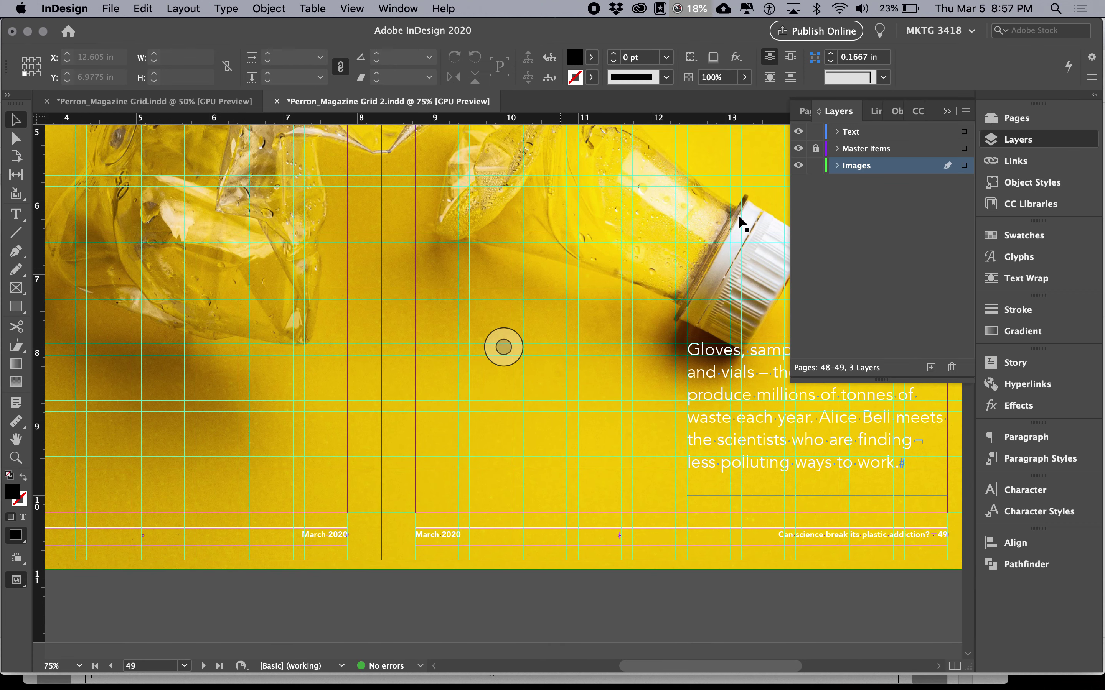
{"action": "left_click", "coordinate": [995, 145]}
{"action": "left_click", "coordinate": [503, 345]}
{"action": "left_click", "coordinate": [912, 406]}
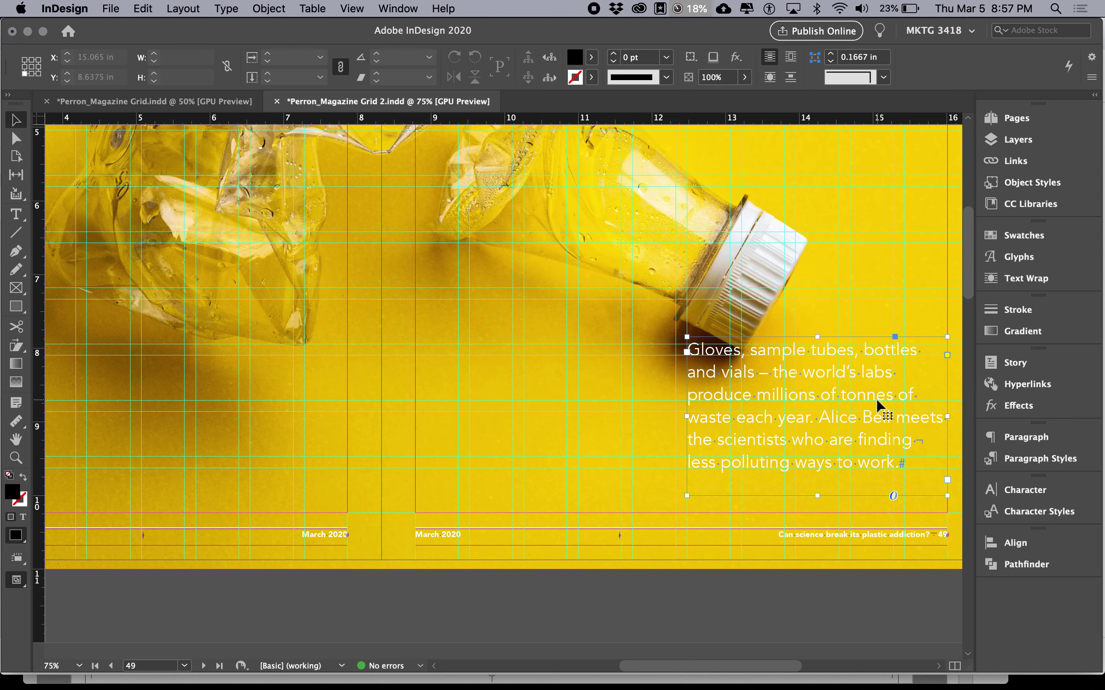
{"action": "key", "text": "shift+Down"}
{"action": "key", "text": "shift+Down"}
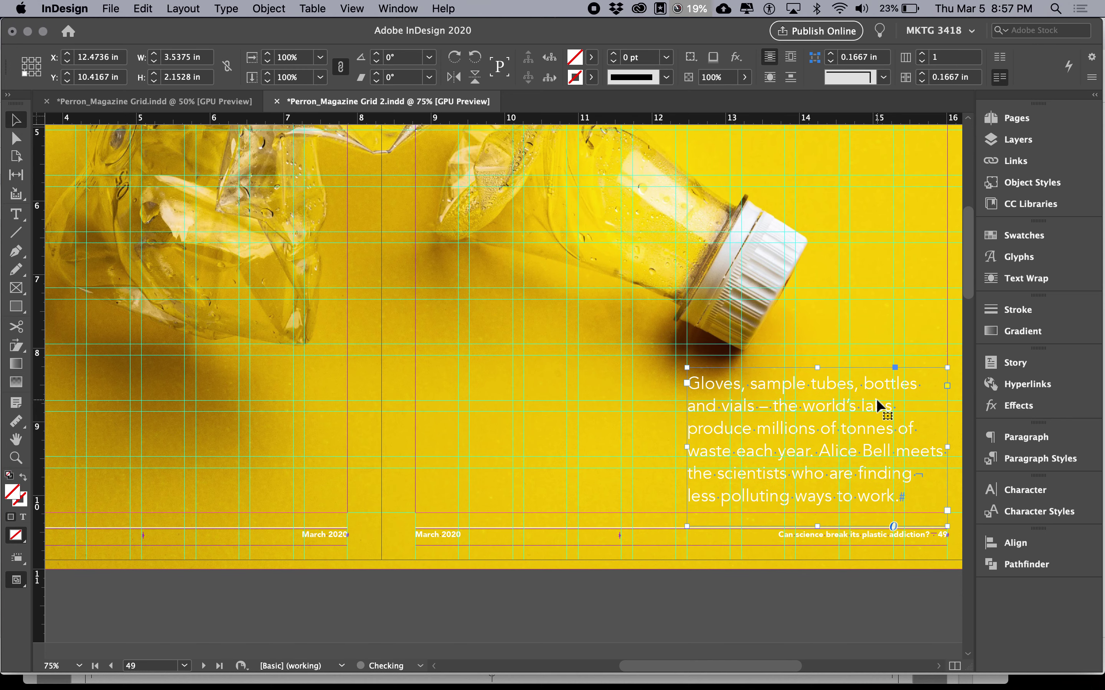
{"action": "left_click", "coordinate": [938, 596]}
{"action": "key", "text": "w"}
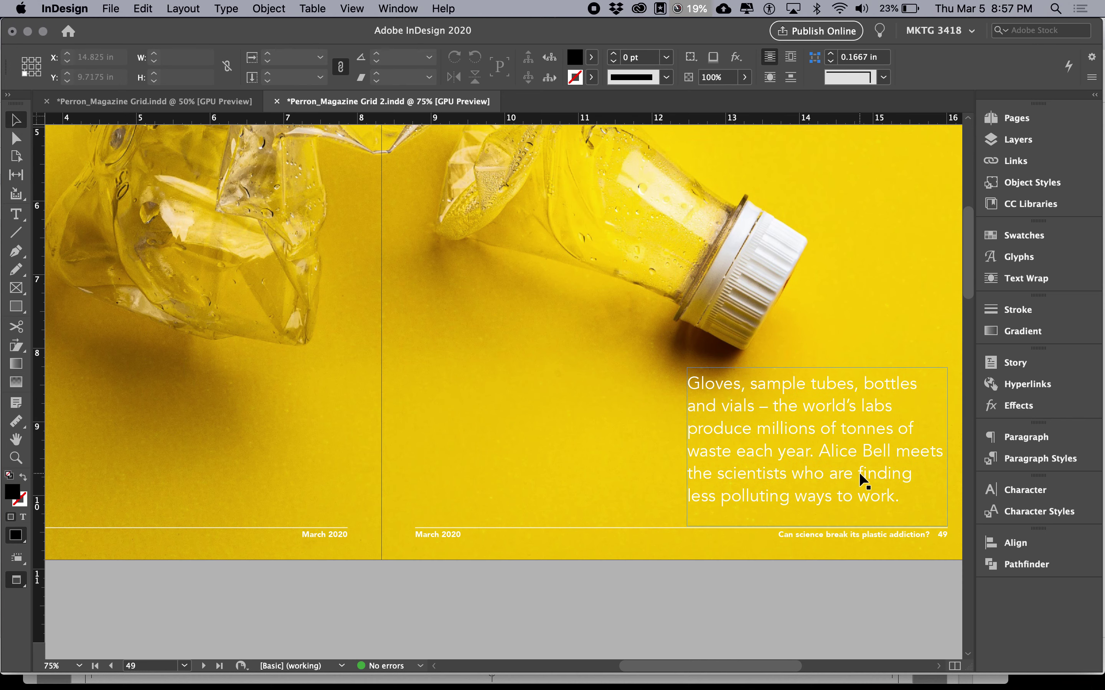
- Nudge the page 49 intro text frame back up to Y 10.2778 in, and activate the Type tool
{"action": "left_click", "coordinate": [862, 483]}
{"action": "key", "text": "shift+Up"}
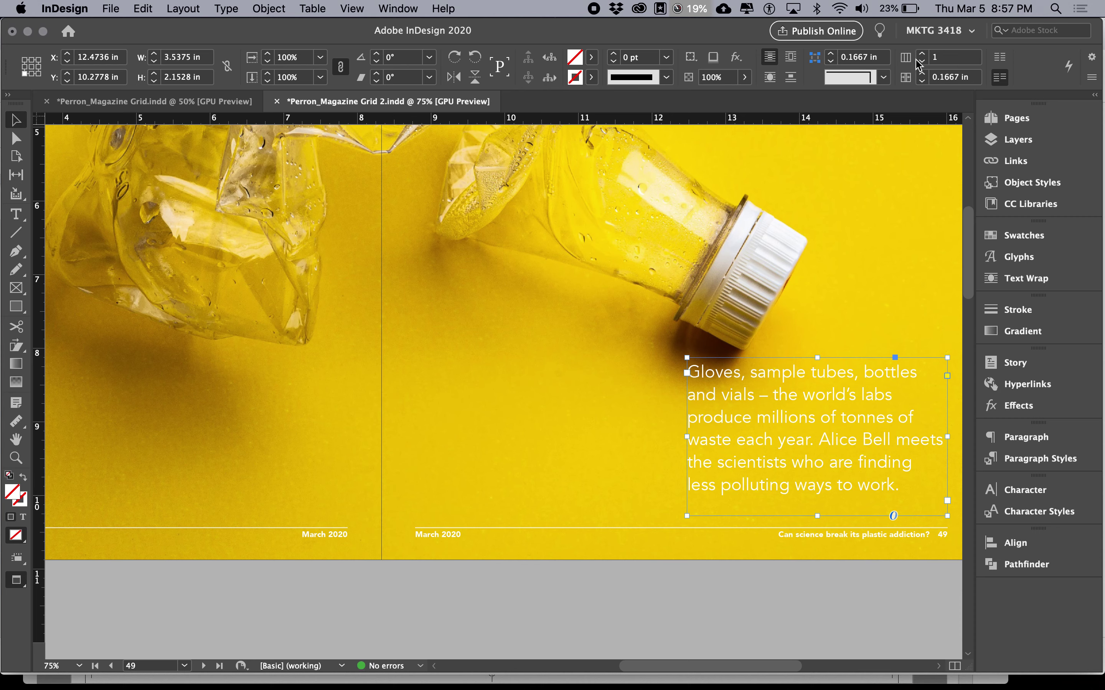
{"action": "left_click", "coordinate": [16, 213]}
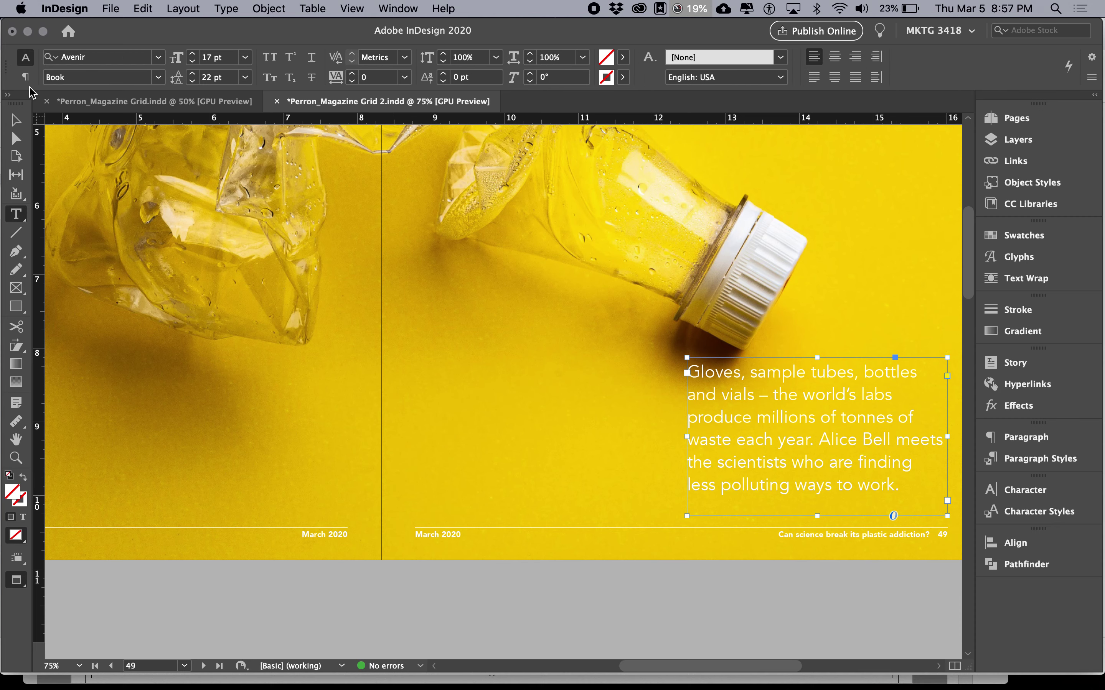
- Right-align the page 49 intro text and preview it with the interface panels hidden
{"action": "left_click", "coordinate": [25, 76]}
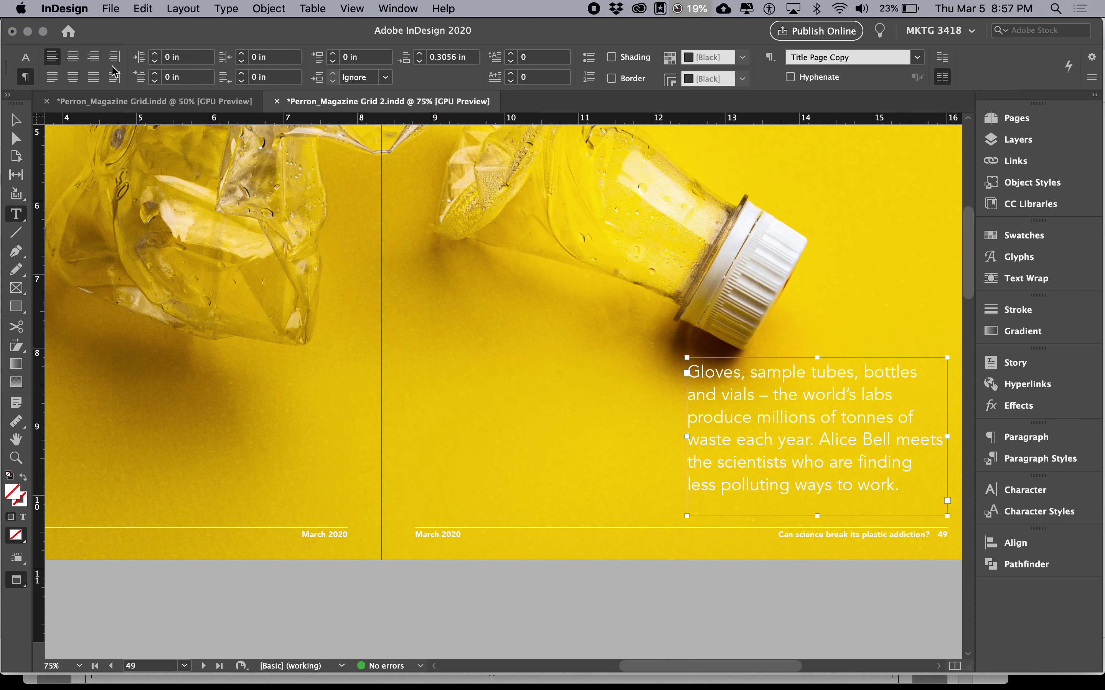
{"action": "left_click", "coordinate": [93, 57]}
{"action": "left_click", "coordinate": [644, 599]}
{"action": "key", "text": "Tab"}
{"action": "key", "text": "Tab"}
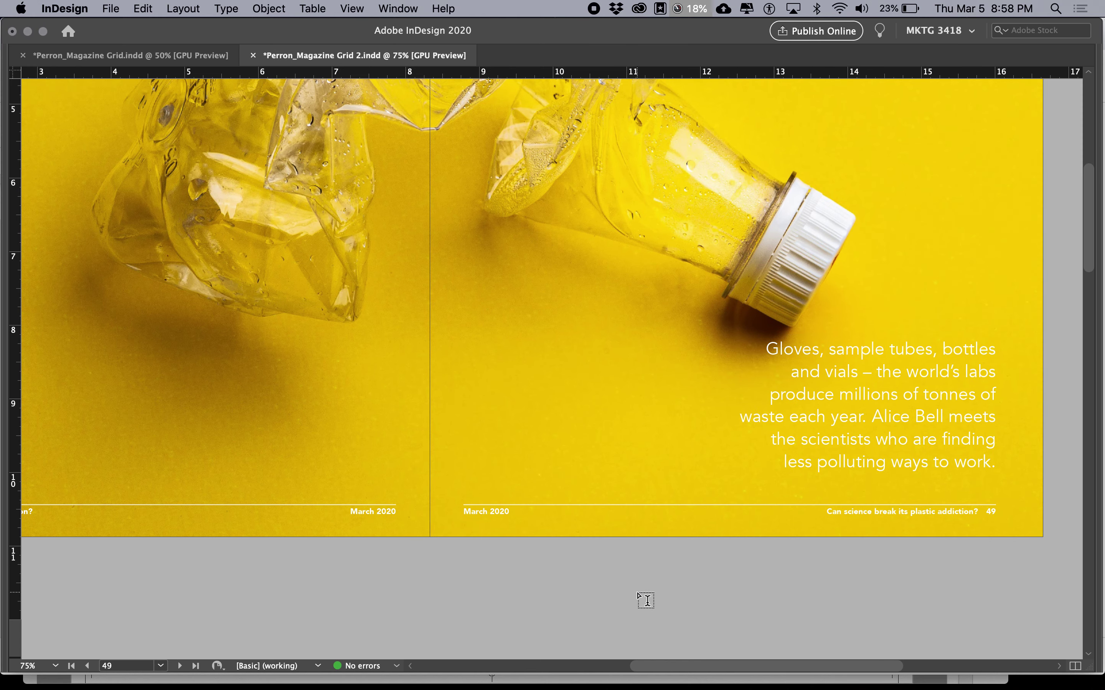
- Check the paragraph alignment options for the whole page 49 intro text, and view the opening spread without panels
{"action": "left_click", "coordinate": [900, 484]}
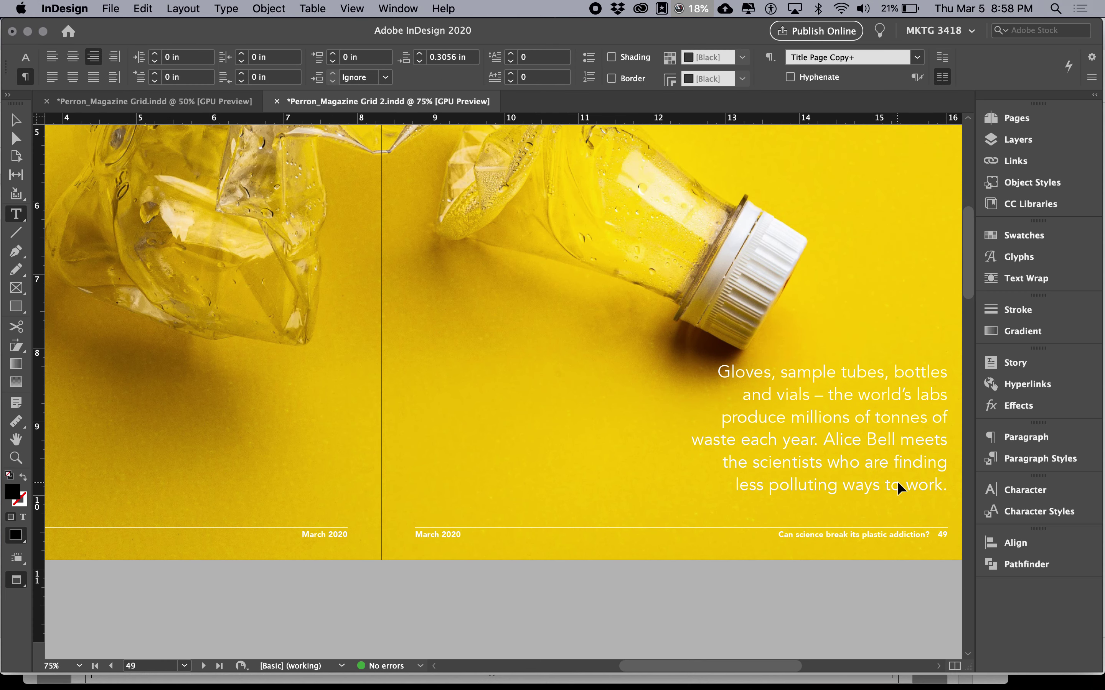
{"action": "key", "text": "super+a"}
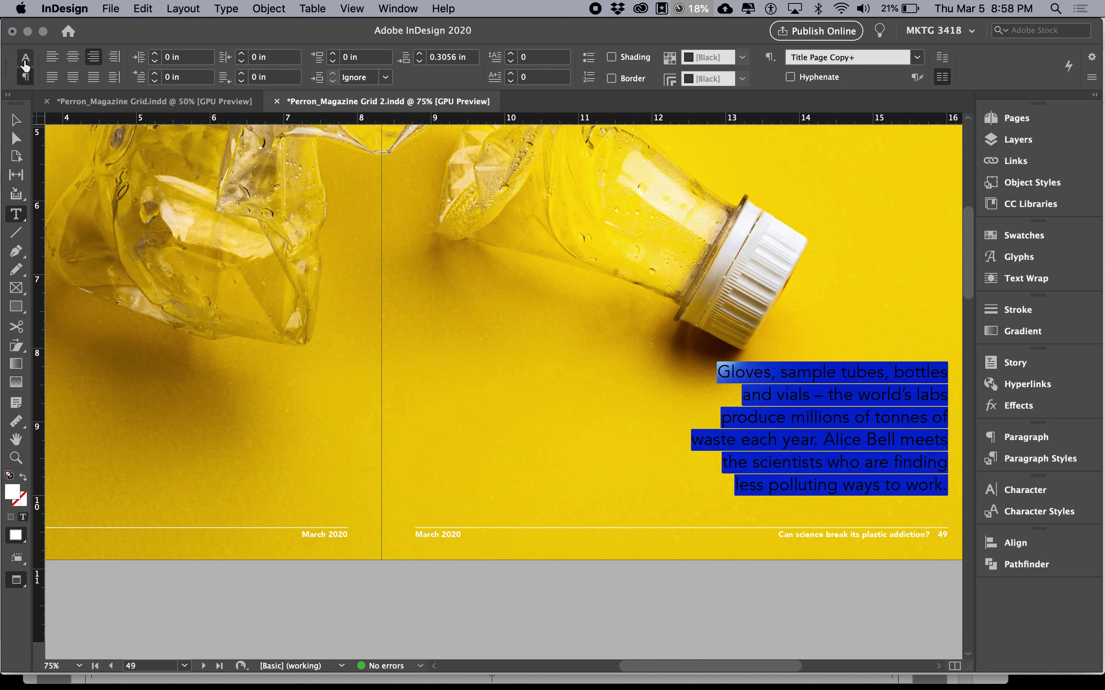
{"action": "left_click", "coordinate": [95, 59]}
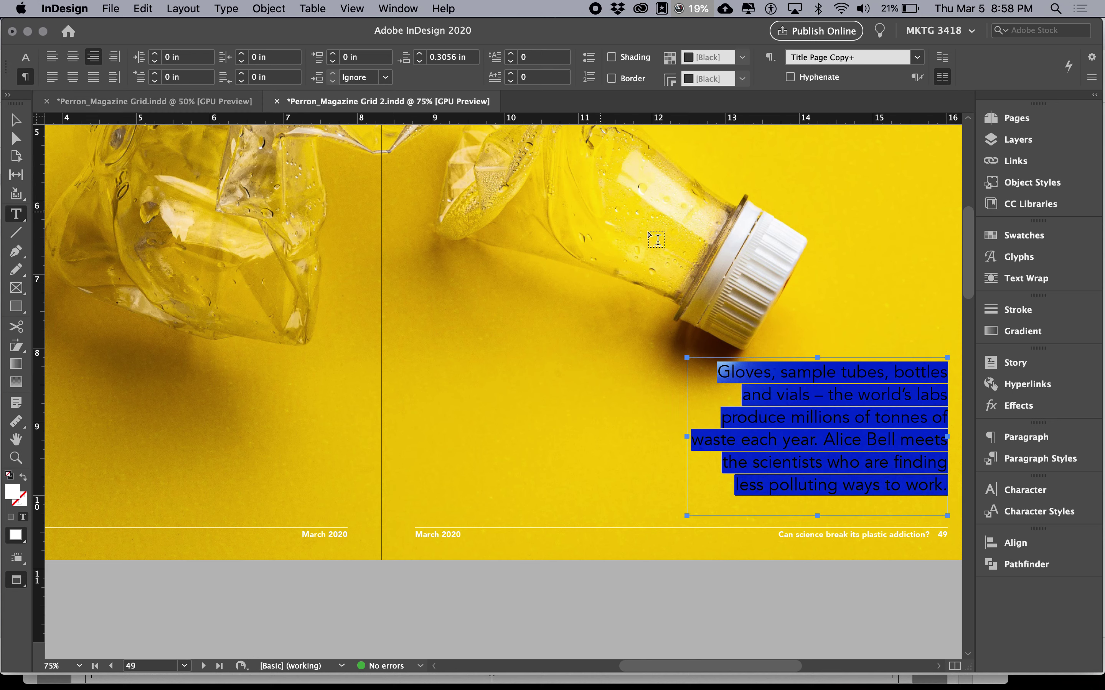
{"action": "left_click", "coordinate": [1045, 437]}
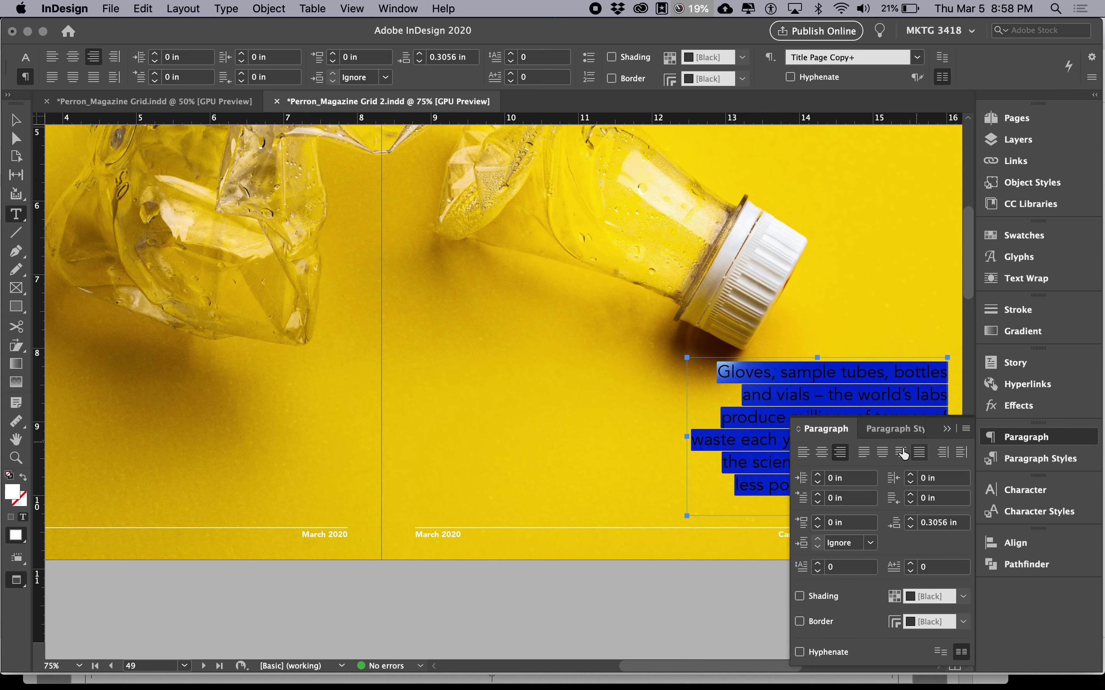
{"action": "left_click", "coordinate": [701, 585]}
{"action": "key", "text": "Tab"}
{"action": "key", "text": "super+minus"}
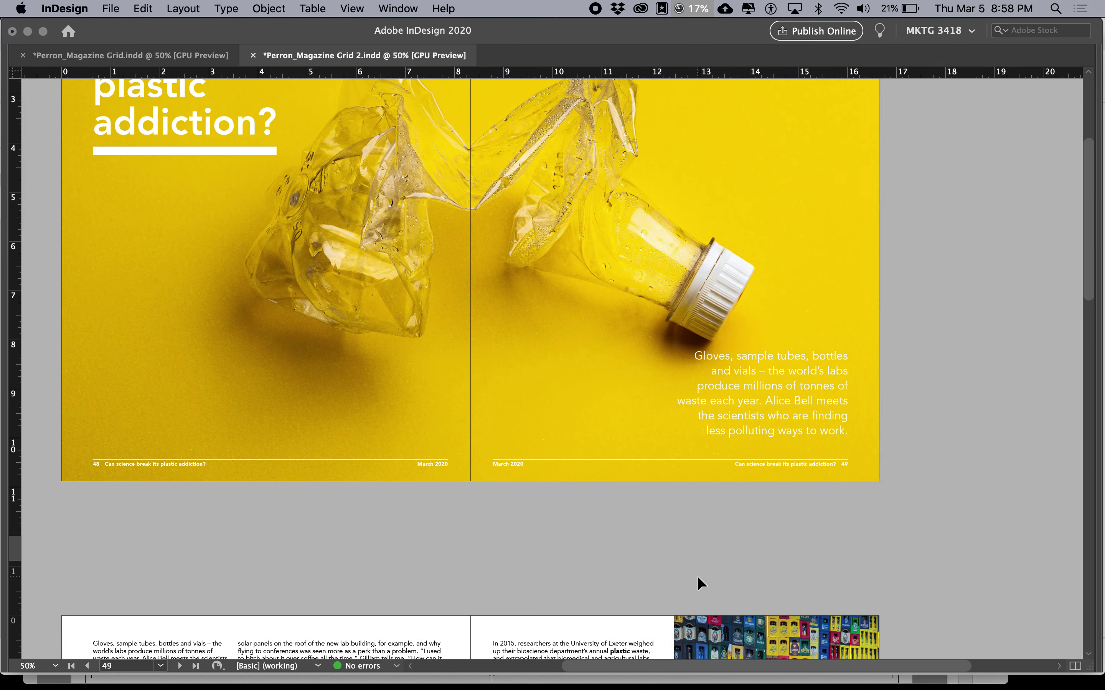
{"action": "scroll", "coordinate": [517, 323], "scroll_direction": "up", "scroll_amount": 3}
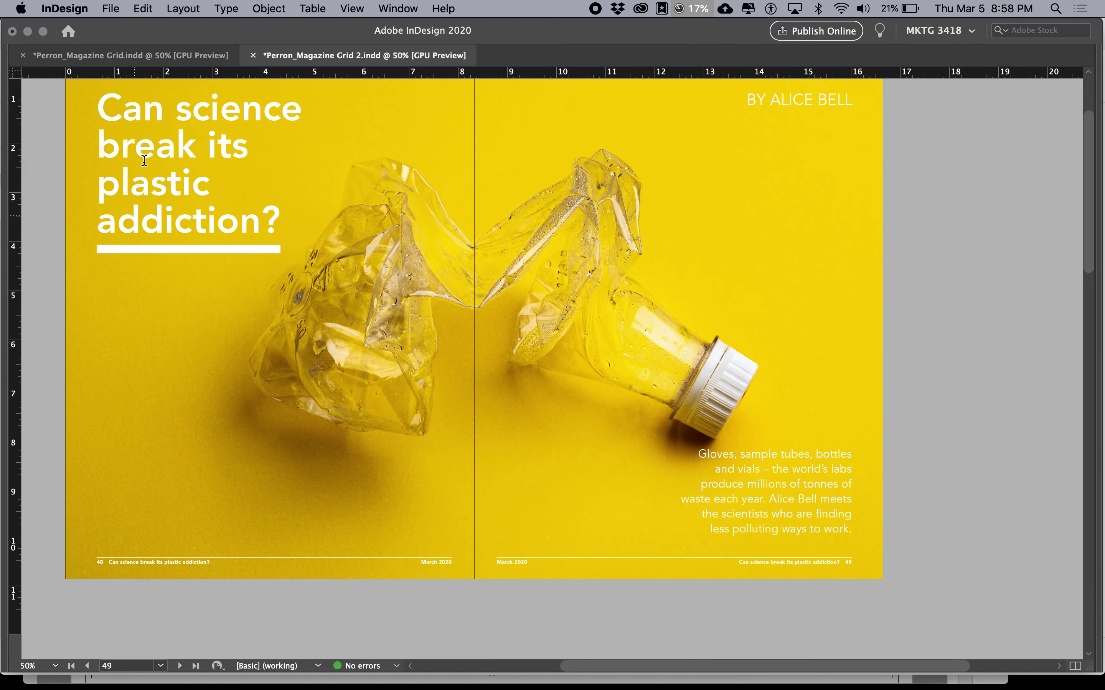
- Try the page 49 intro text beneath the byline, and move it back down to just under the bottle cap
{"action": "left_click_drag", "start_coordinate": [815, 497], "coordinate": [800, 213]}
{"action": "left_click", "coordinate": [901, 257]}
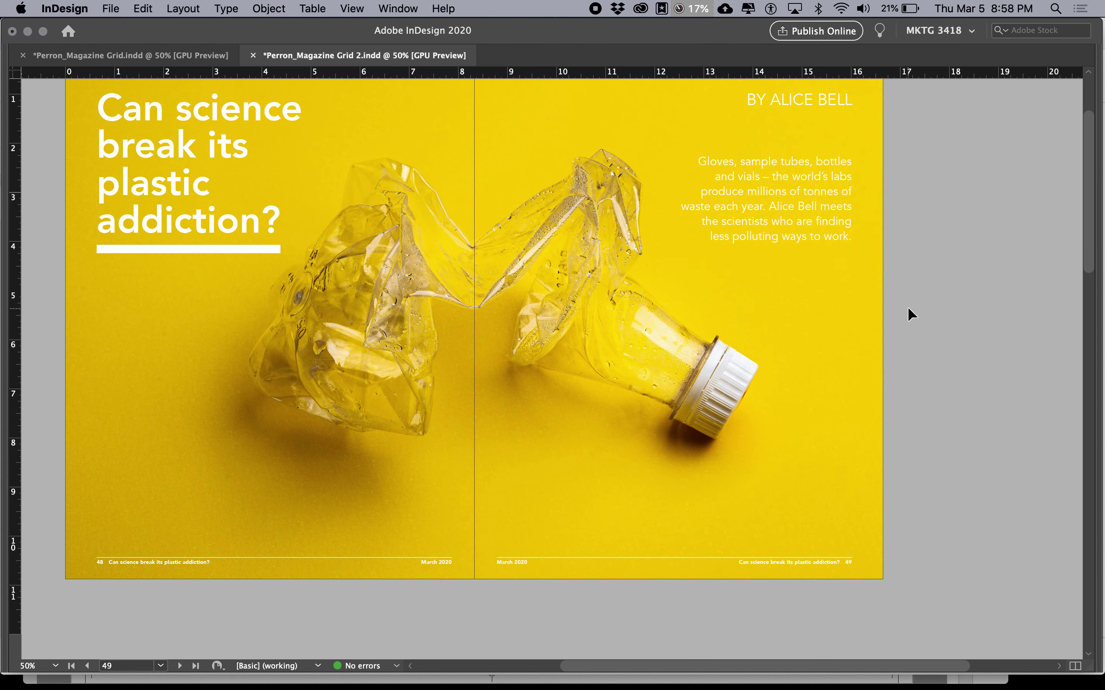
{"action": "left_click_drag", "start_coordinate": [846, 238], "coordinate": [847, 507]}
{"action": "left_click", "coordinate": [956, 514]}
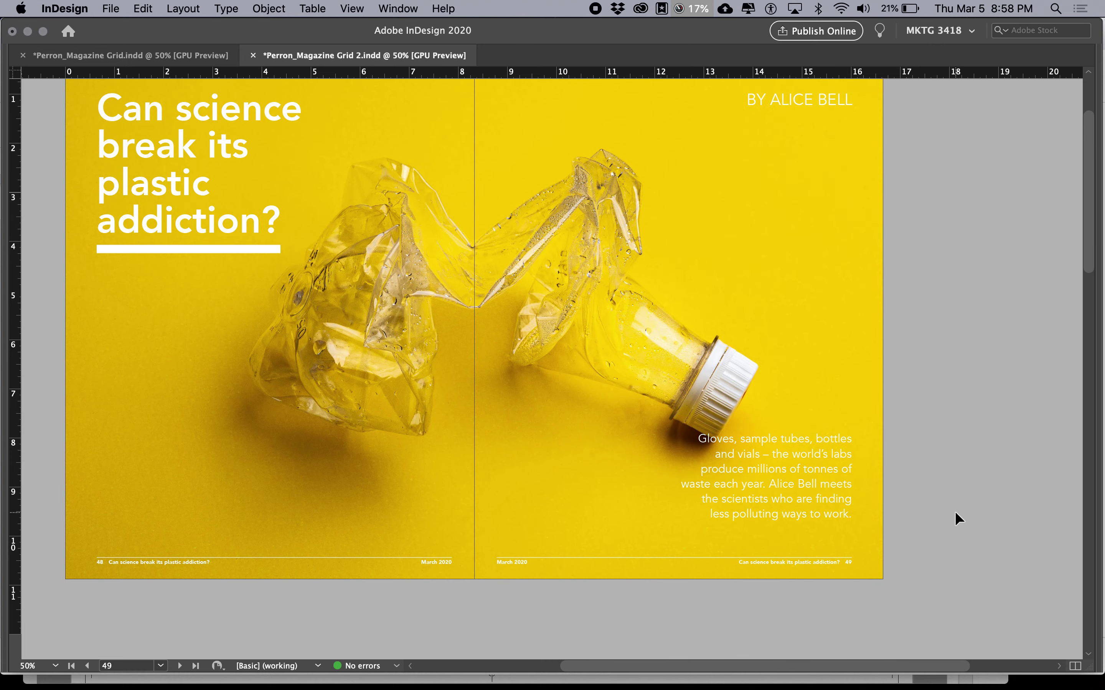
- Return to normal view with the guides, and insert a forced line break before "the world's labs" in page 50's opening paragraph
{"action": "scroll", "coordinate": [488, 463], "scroll_direction": "down", "scroll_amount": 3}
{"action": "scroll", "coordinate": [488, 463], "scroll_direction": "left", "scroll_amount": 1}
{"action": "key", "text": "w"}
{"action": "left_click", "coordinate": [821, 368]}
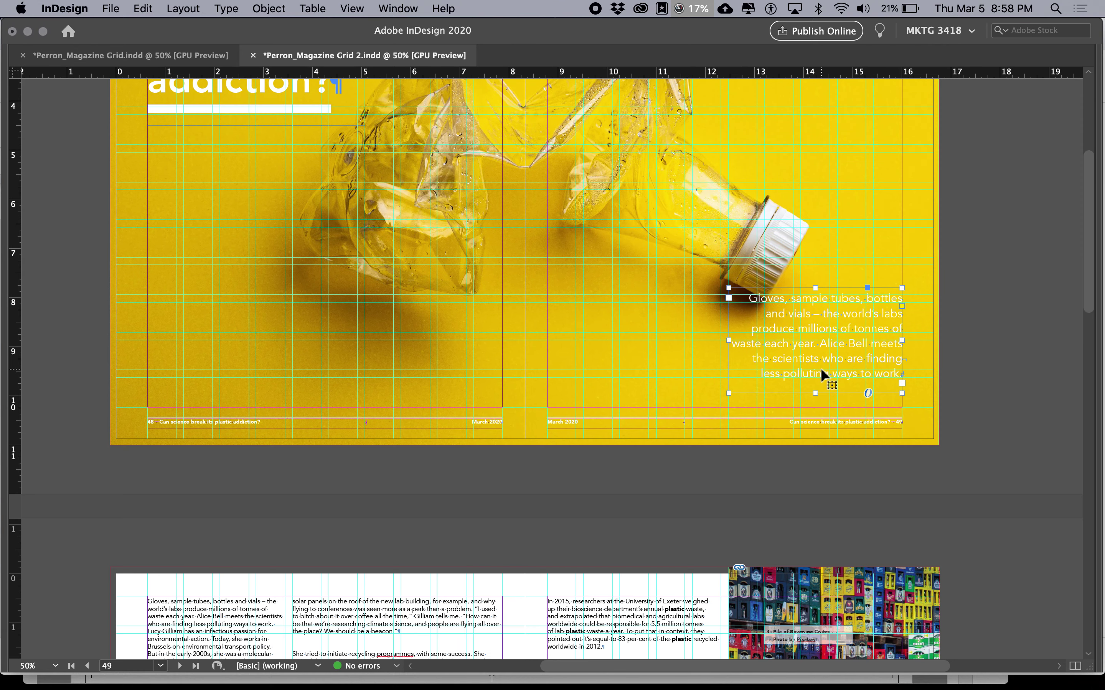
{"action": "scroll", "coordinate": [565, 534], "scroll_direction": "down", "scroll_amount": 5}
{"action": "scroll", "coordinate": [564, 534], "scroll_direction": "left", "scroll_amount": 1}
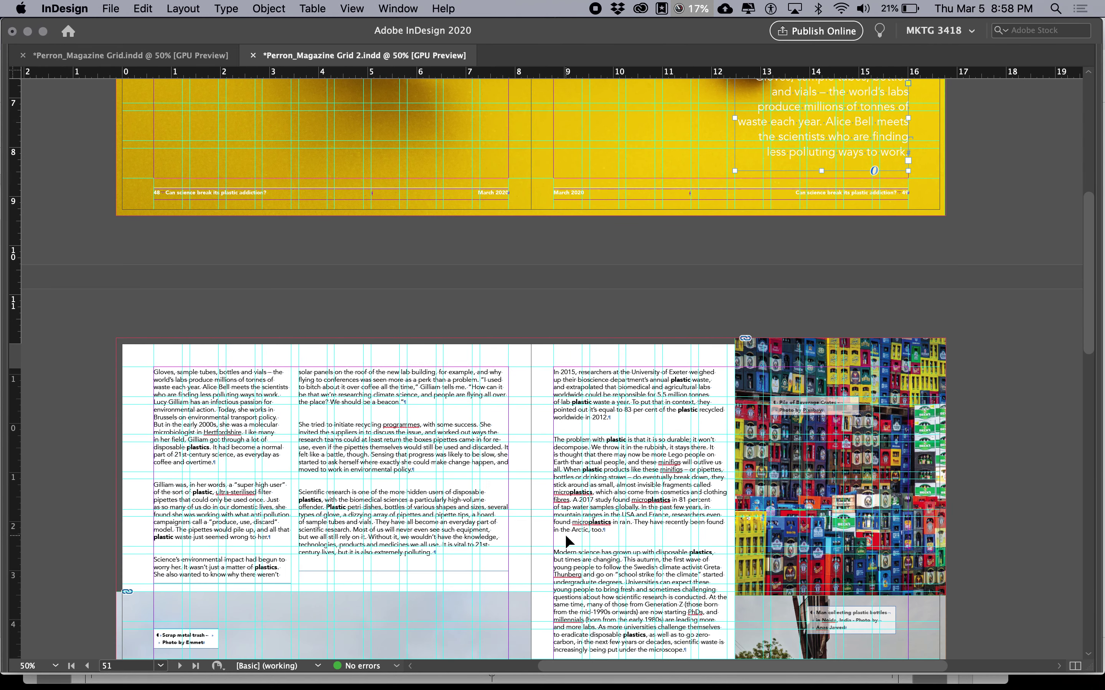
{"action": "key", "text": "super+1"}
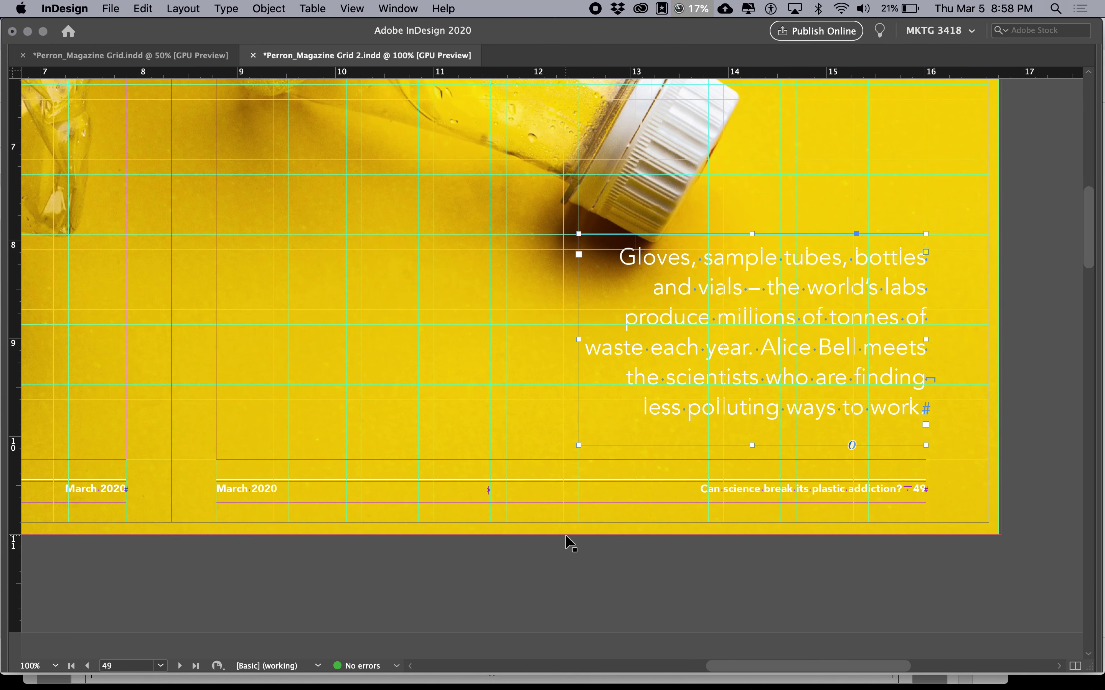
{"action": "scroll", "coordinate": [577, 536], "scroll_direction": "down", "scroll_amount": 5}
{"action": "scroll", "coordinate": [576, 536], "scroll_direction": "up", "scroll_amount": 3}
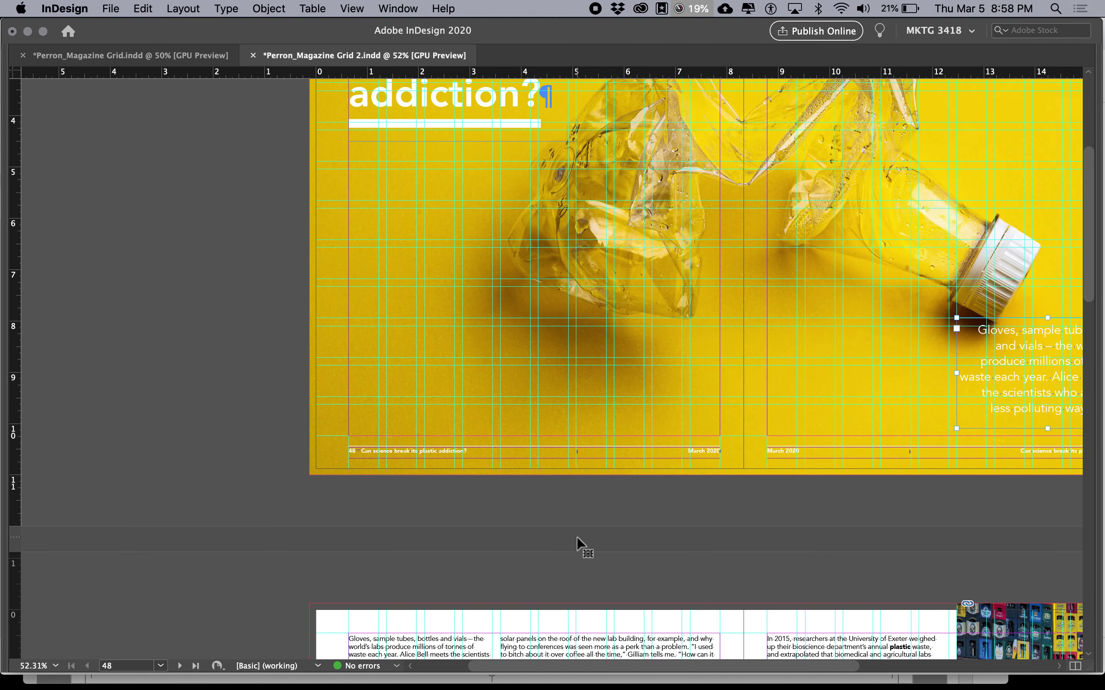
{"action": "scroll", "coordinate": [577, 537], "scroll_direction": "down", "scroll_amount": 4}
{"action": "scroll", "coordinate": [576, 536], "scroll_direction": "right", "scroll_amount": 1}
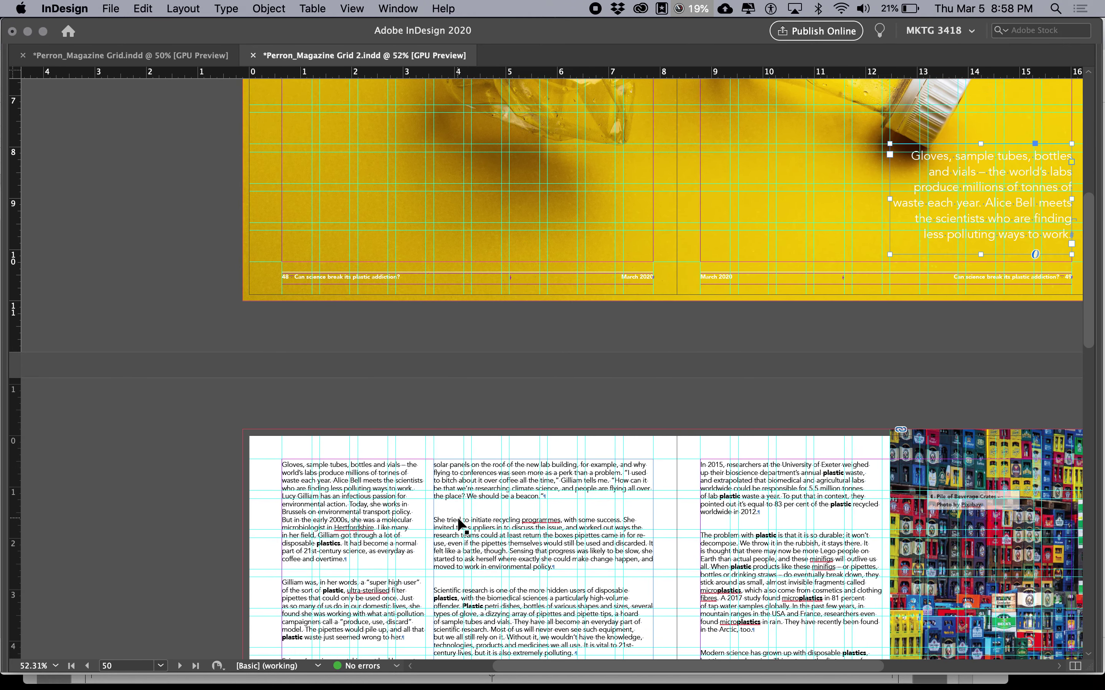
{"action": "key", "text": "super+equal"}
{"action": "scroll", "coordinate": [458, 520], "scroll_direction": "down", "scroll_amount": 5}
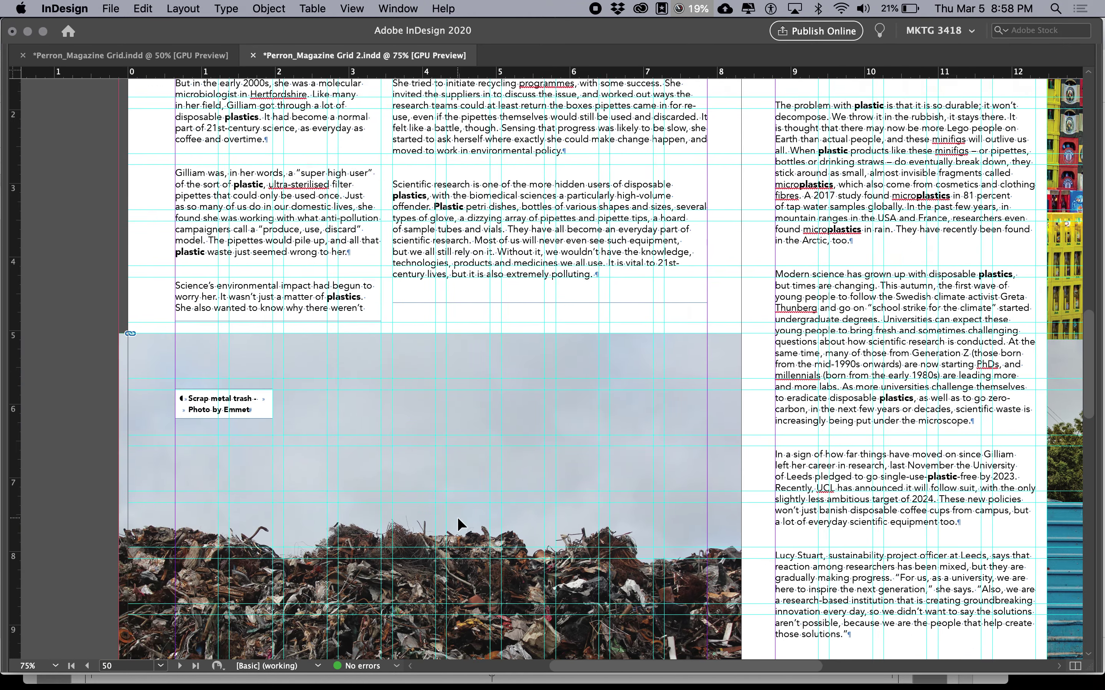
{"action": "scroll", "coordinate": [457, 517], "scroll_direction": "up", "scroll_amount": 10}
{"action": "scroll", "coordinate": [457, 517], "scroll_direction": "left", "scroll_amount": 2}
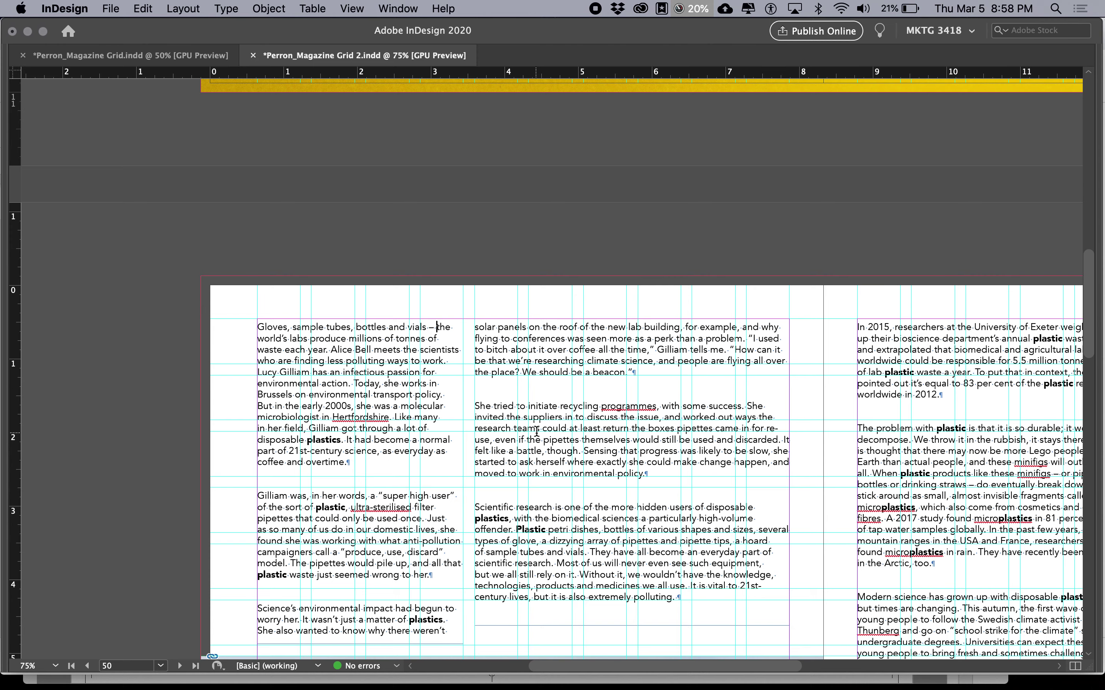
{"action": "key", "text": "shift+Return"}
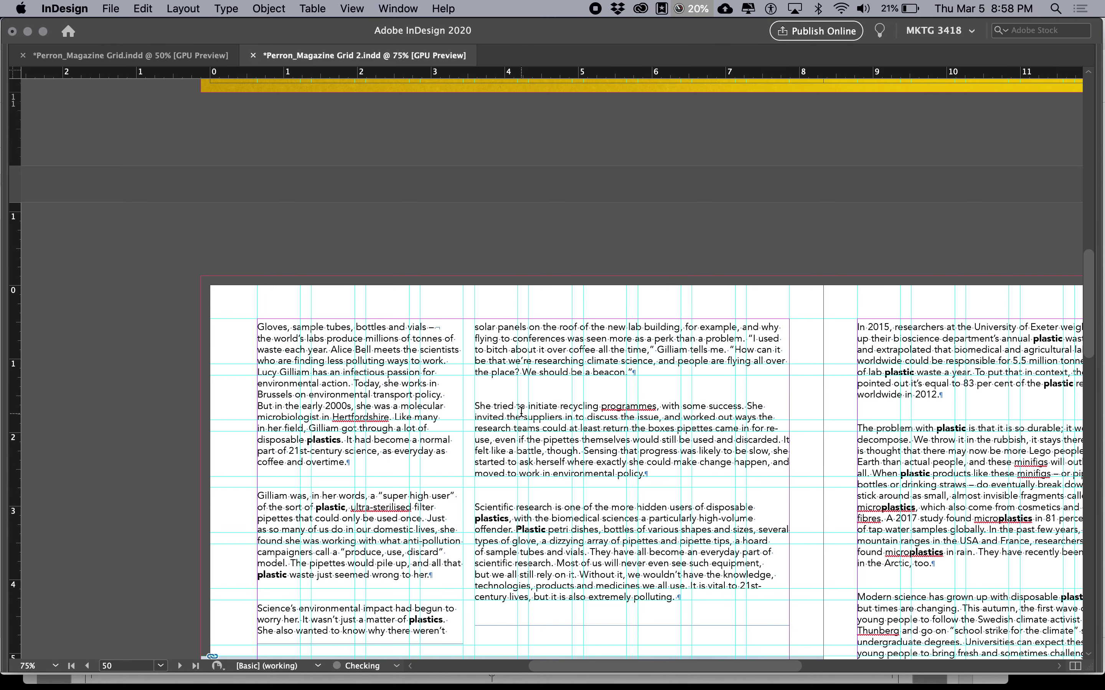
- Insert forced line breaks before "several types of glove" and "a hoard of sample tubes" in page 50's "Scientific research" paragraph
{"action": "scroll", "coordinate": [482, 491], "scroll_direction": "down", "scroll_amount": 3}
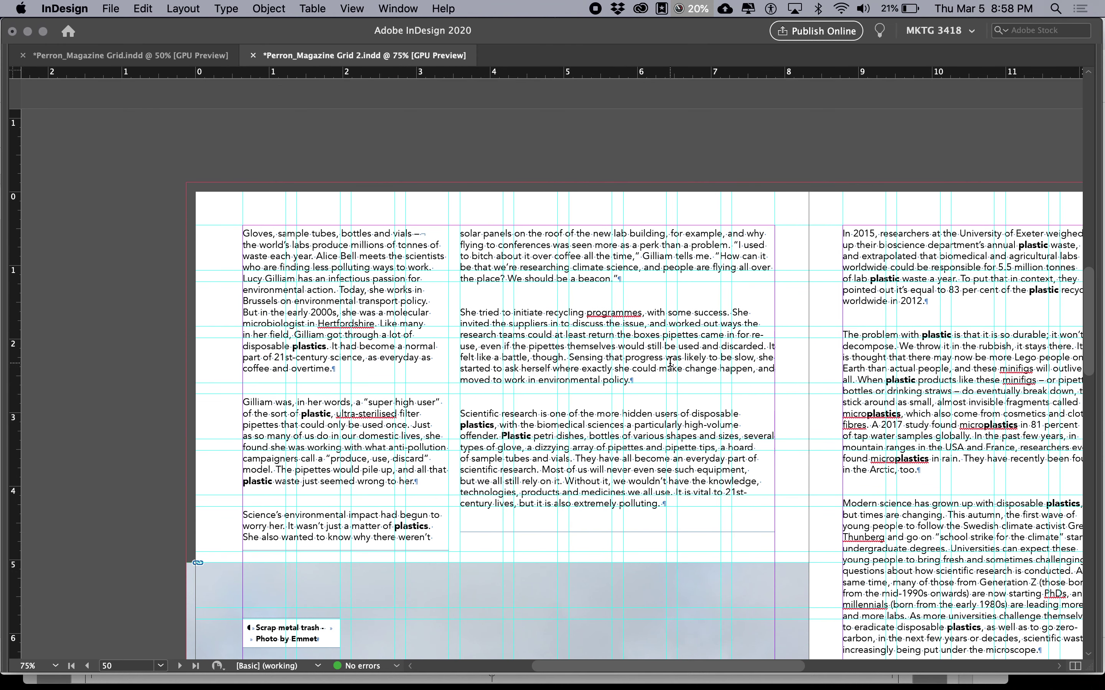
{"action": "scroll", "coordinate": [662, 468], "scroll_direction": "right", "scroll_amount": 1}
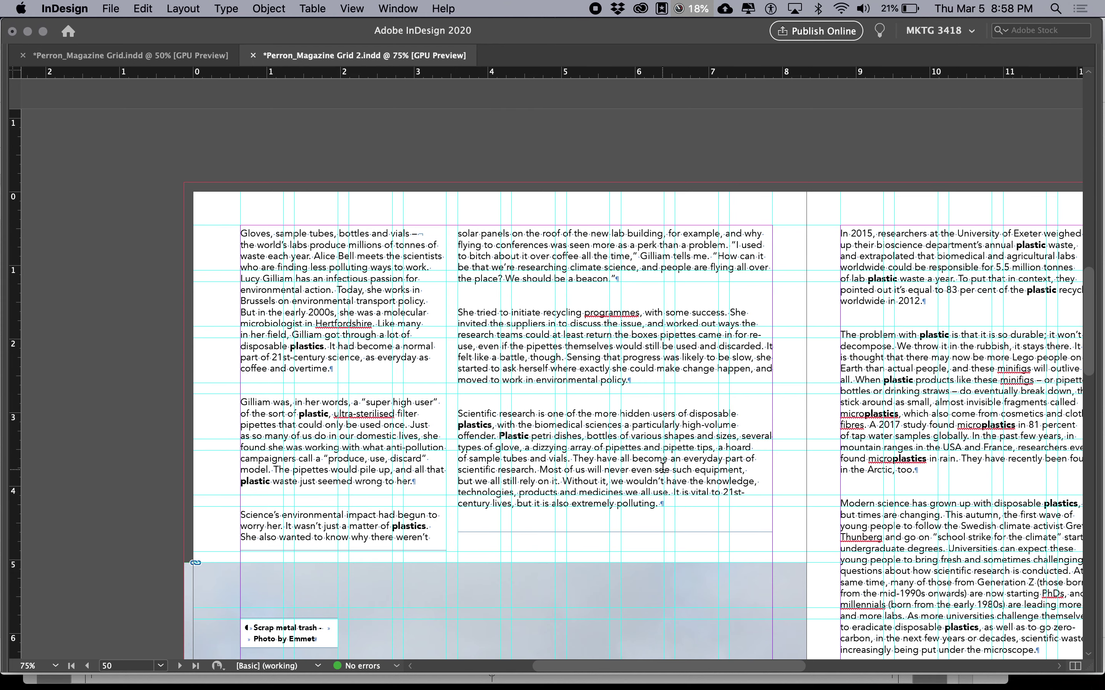
{"action": "left_click", "coordinate": [742, 433]}
{"action": "key", "text": "shift+Return"}
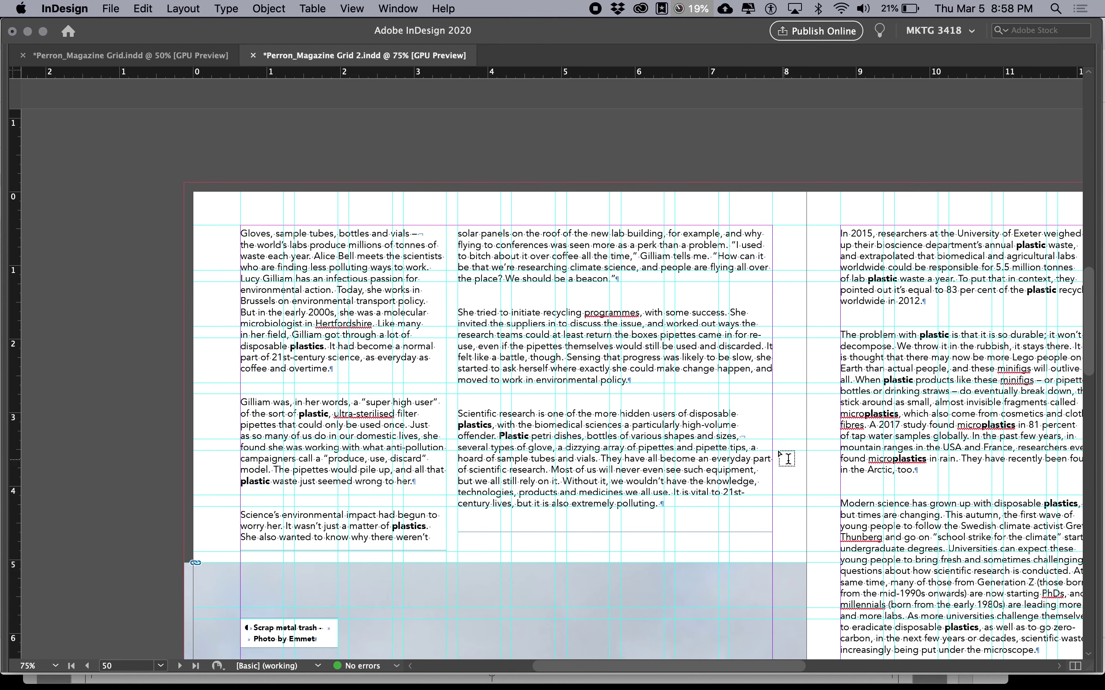
{"action": "left_click", "coordinate": [751, 445]}
{"action": "key", "text": "shift+Return"}
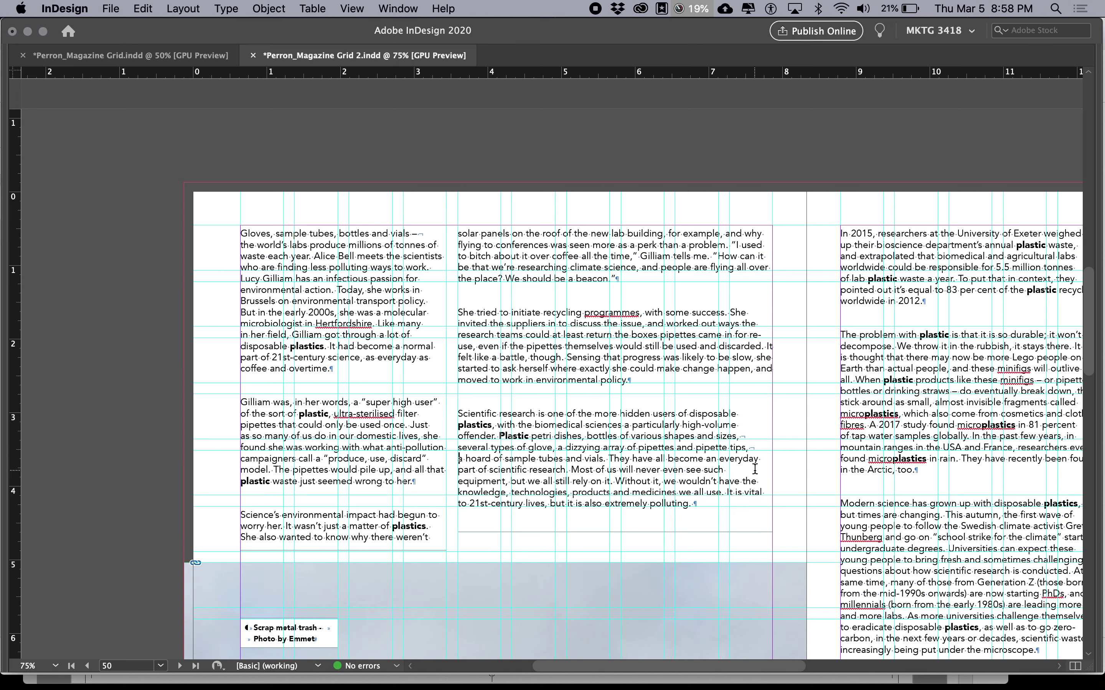
- Insert forced line breaks before "the knowledge" and "It is vital" in the same "Scientific research" paragraph
{"action": "left_click", "coordinate": [743, 482]}
{"action": "key", "text": "shift+Return"}
{"action": "left_click", "coordinate": [742, 492]}
{"action": "key", "text": "shift+Return"}
- Try a forced line break before "It felt like a battle" in page 50's "She tried to initiate" paragraph
{"action": "scroll", "coordinate": [665, 365], "scroll_direction": "right", "scroll_amount": 4}
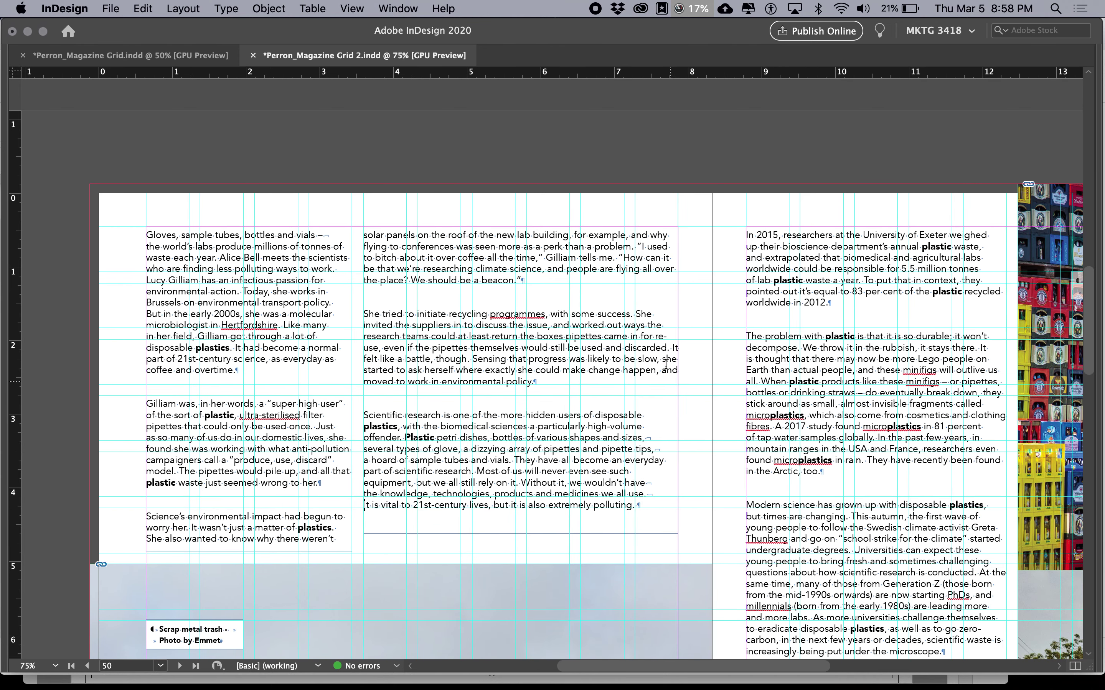
{"action": "left_click", "coordinate": [673, 348]}
{"action": "key", "text": "shift+Return"}
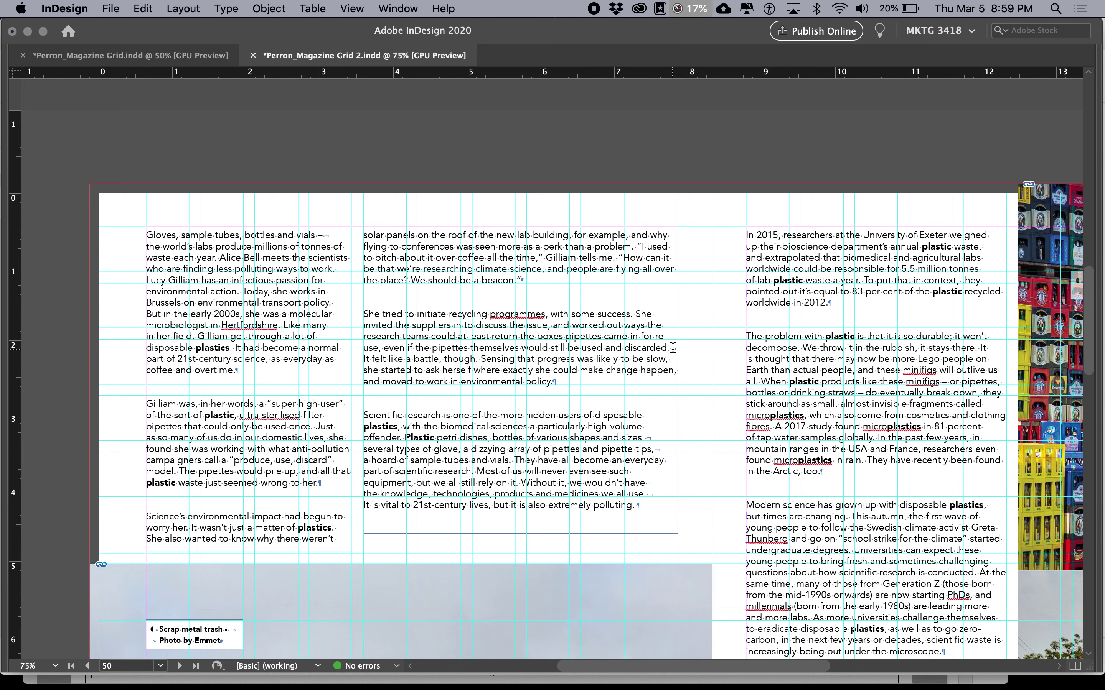
- Insert a forced line break before "She invited" in page 50's second column, and remove the break before "It felt like a battle"
{"action": "scroll", "coordinate": [657, 348], "scroll_direction": "right", "scroll_amount": 2}
{"action": "scroll", "coordinate": [658, 348], "scroll_direction": "down", "scroll_amount": 2}
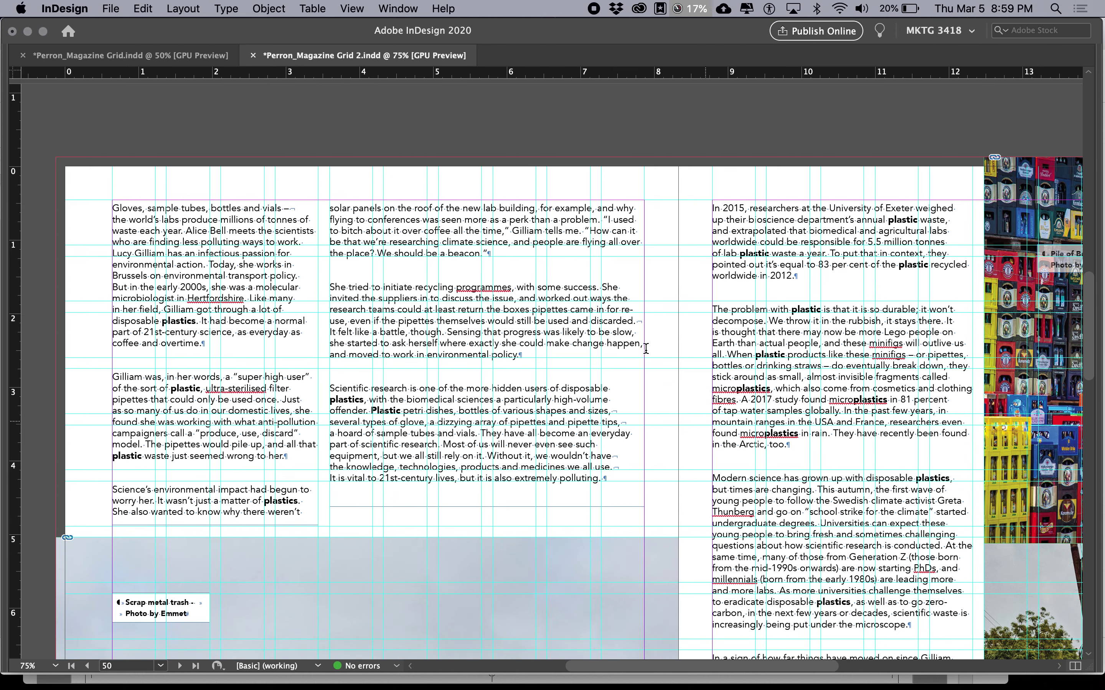
{"action": "left_click", "coordinate": [601, 287]}
{"action": "key", "text": "shift+Return"}
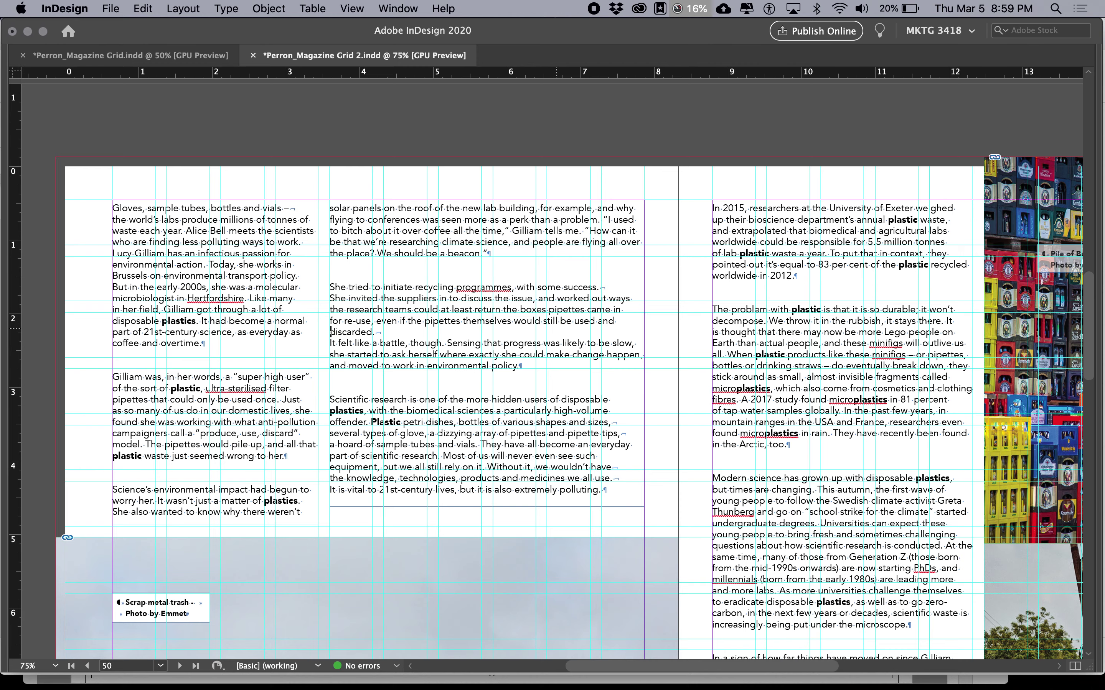
{"action": "left_click", "coordinate": [377, 332]}
{"action": "key", "text": "Delete"}
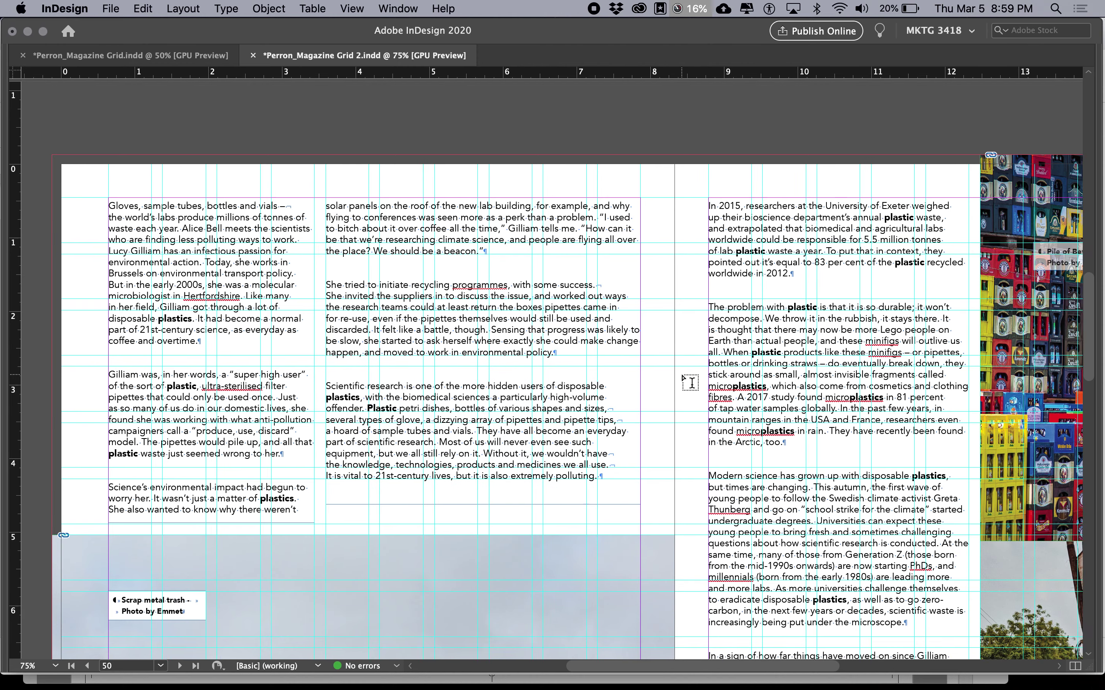
- Insert a forced line break before "It is thought" in page 51's "The problem with plastic" paragraph
{"action": "scroll", "coordinate": [689, 383], "scroll_direction": "right", "scroll_amount": 4}
{"action": "scroll", "coordinate": [689, 382], "scroll_direction": "down", "scroll_amount": 1}
{"action": "left_click", "coordinate": [874, 311]}
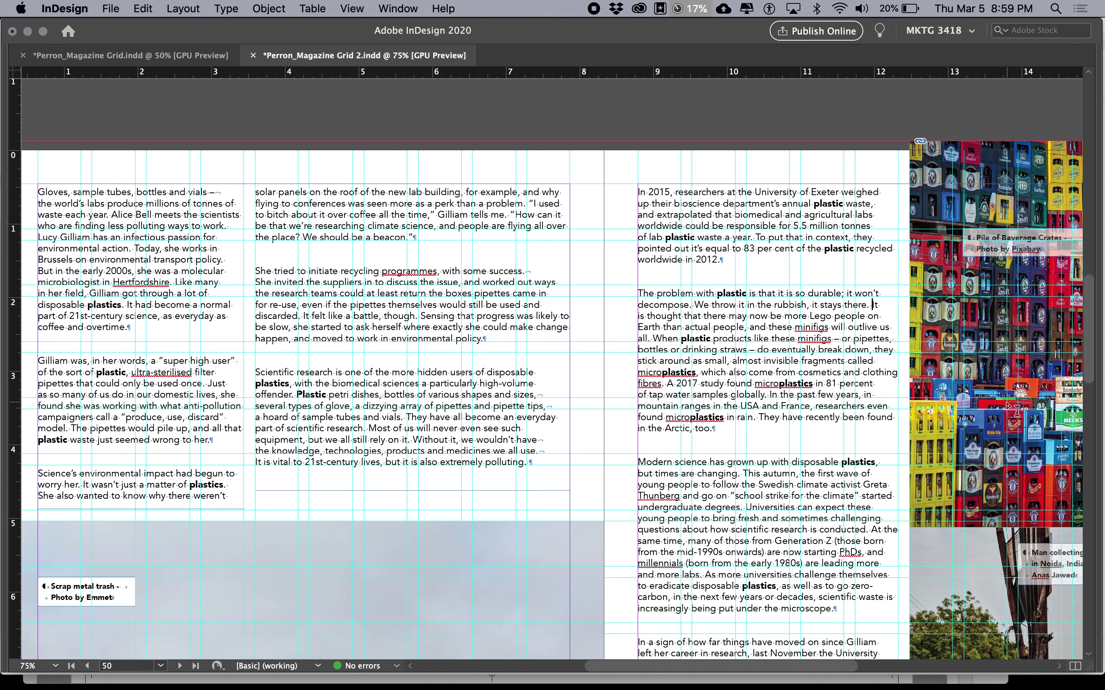
{"action": "key", "text": "shift+Return"}
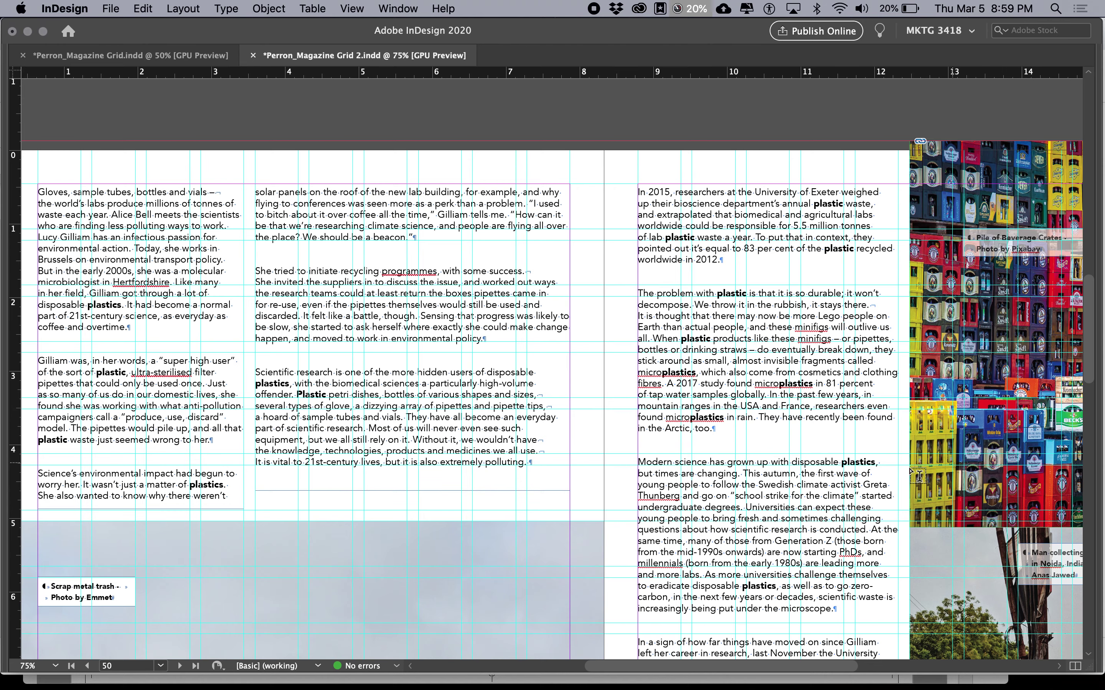
- Insert forced line breaks before "At the same time" and "is increasingly" in page 51's "Modern science" paragraph
{"action": "scroll", "coordinate": [853, 463], "scroll_direction": "down", "scroll_amount": 3}
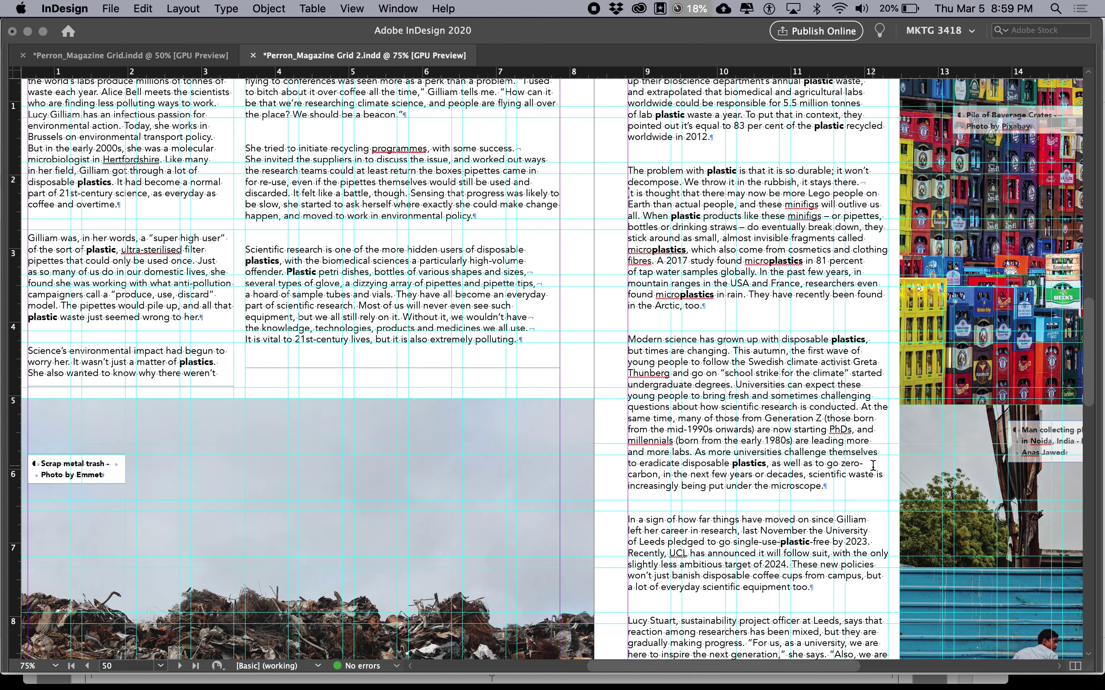
{"action": "left_click", "coordinate": [860, 406]}
{"action": "key", "text": "shift+Return"}
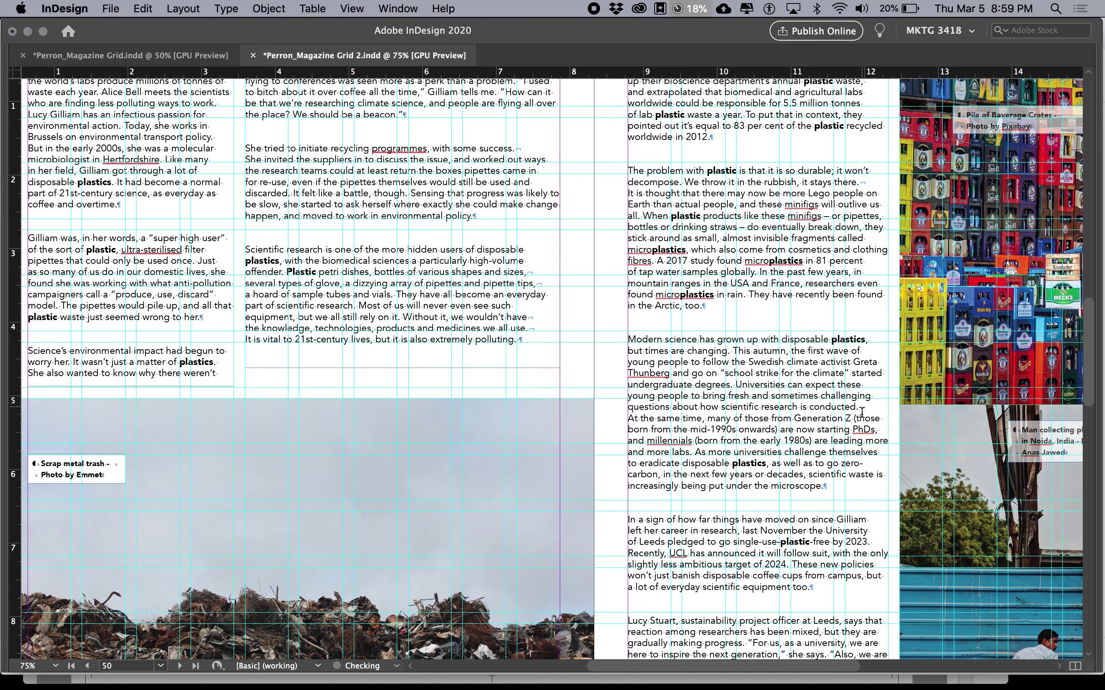
{"action": "left_click", "coordinate": [879, 475]}
{"action": "key", "text": "shift+Return"}
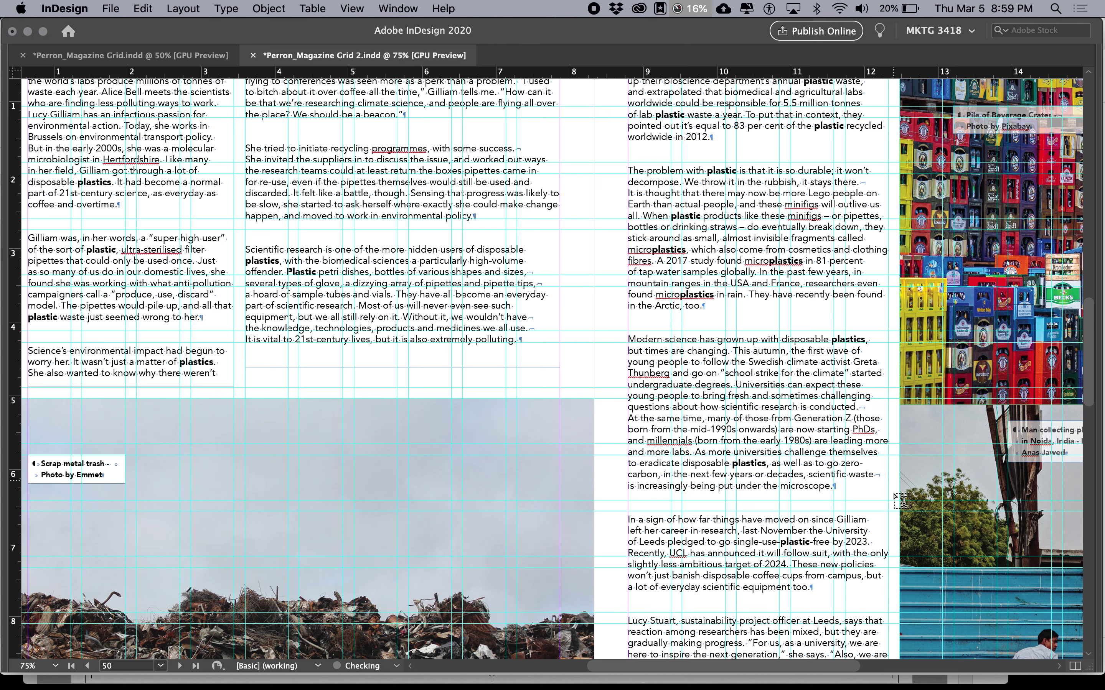
- Insert a forced line break before "but a lot of everyday" in page 51's "In a sign of how far" paragraph
{"action": "scroll", "coordinate": [895, 505], "scroll_direction": "down", "scroll_amount": 2}
{"action": "scroll", "coordinate": [901, 504], "scroll_direction": "down", "scroll_amount": 4}
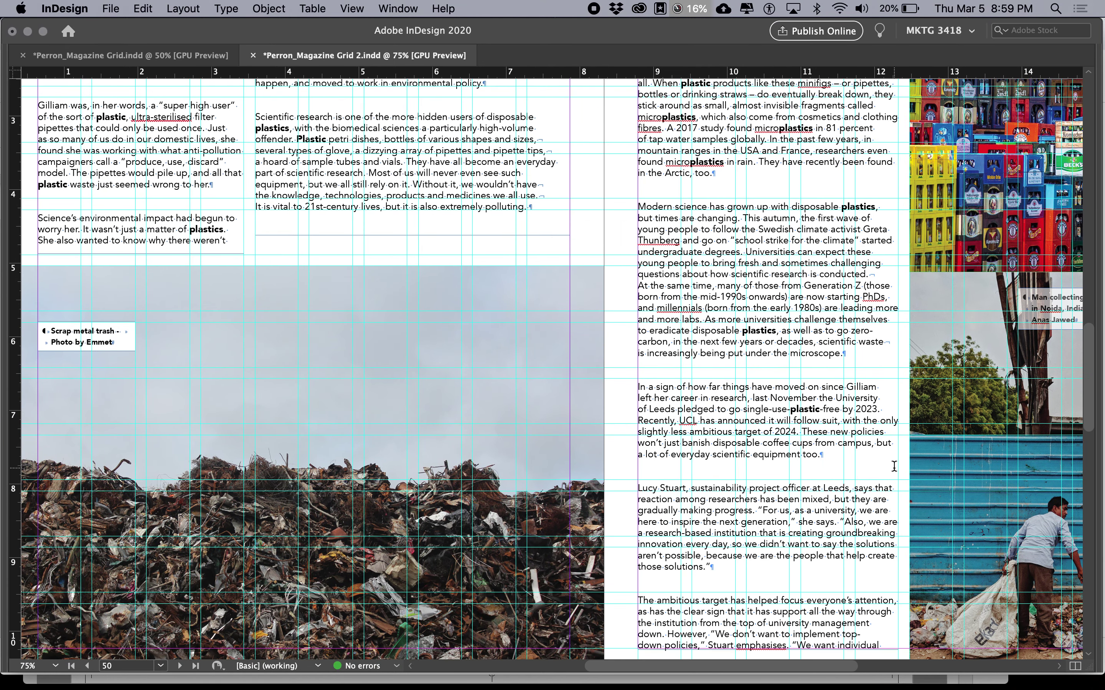
{"action": "left_click", "coordinate": [876, 443]}
{"action": "key", "text": "shift+Return"}
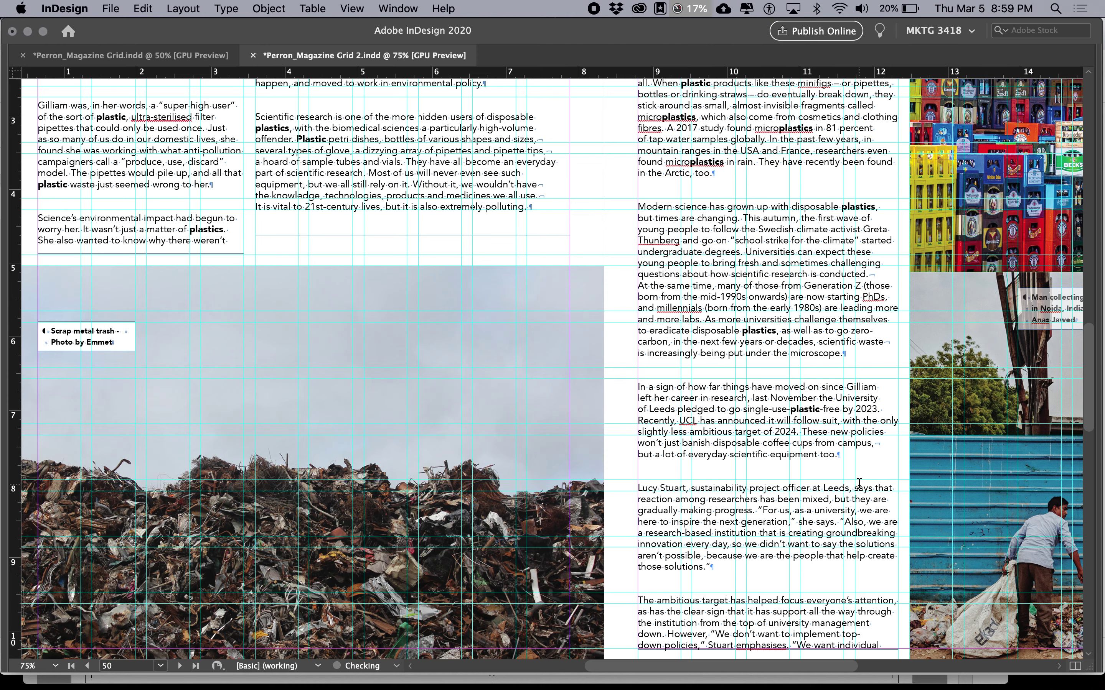
{"action": "scroll", "coordinate": [859, 483], "scroll_direction": "down", "scroll_amount": 6}
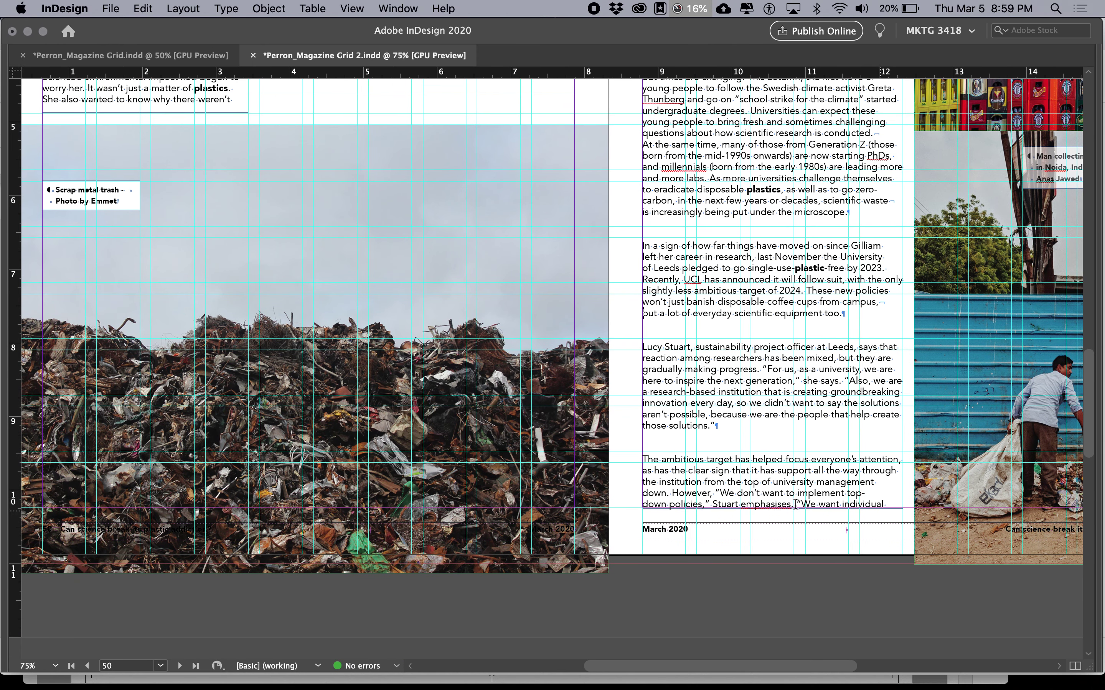
- Insert a forced line break before "'Oh, we could fill a room" in the first column of page 52
{"action": "scroll", "coordinate": [774, 504], "scroll_direction": "down", "scroll_amount": 1}
{"action": "scroll", "coordinate": [524, 355], "scroll_direction": "up", "scroll_amount": 20}
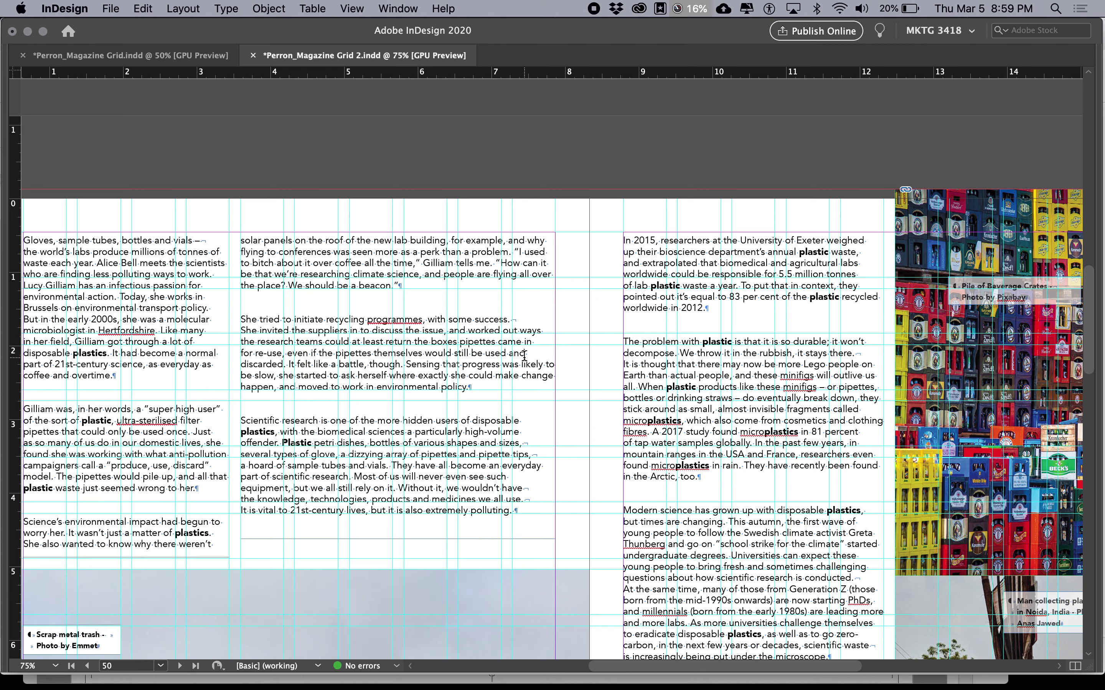
{"action": "scroll", "coordinate": [523, 355], "scroll_direction": "down", "scroll_amount": 20}
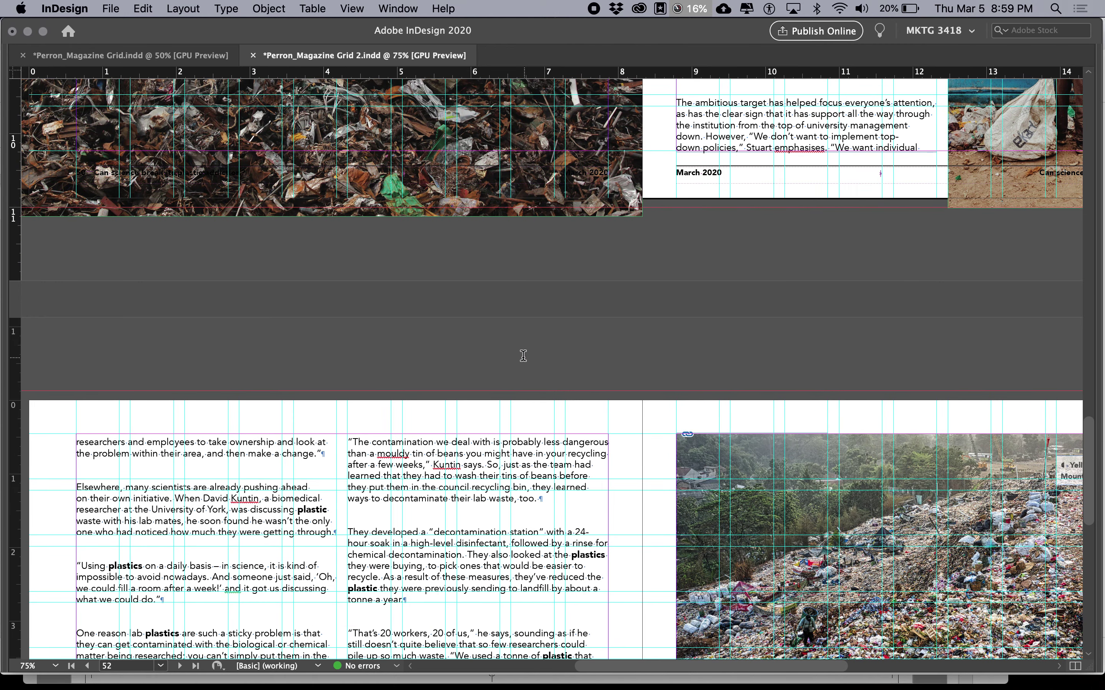
{"action": "scroll", "coordinate": [240, 435], "scroll_direction": "down", "scroll_amount": 6}
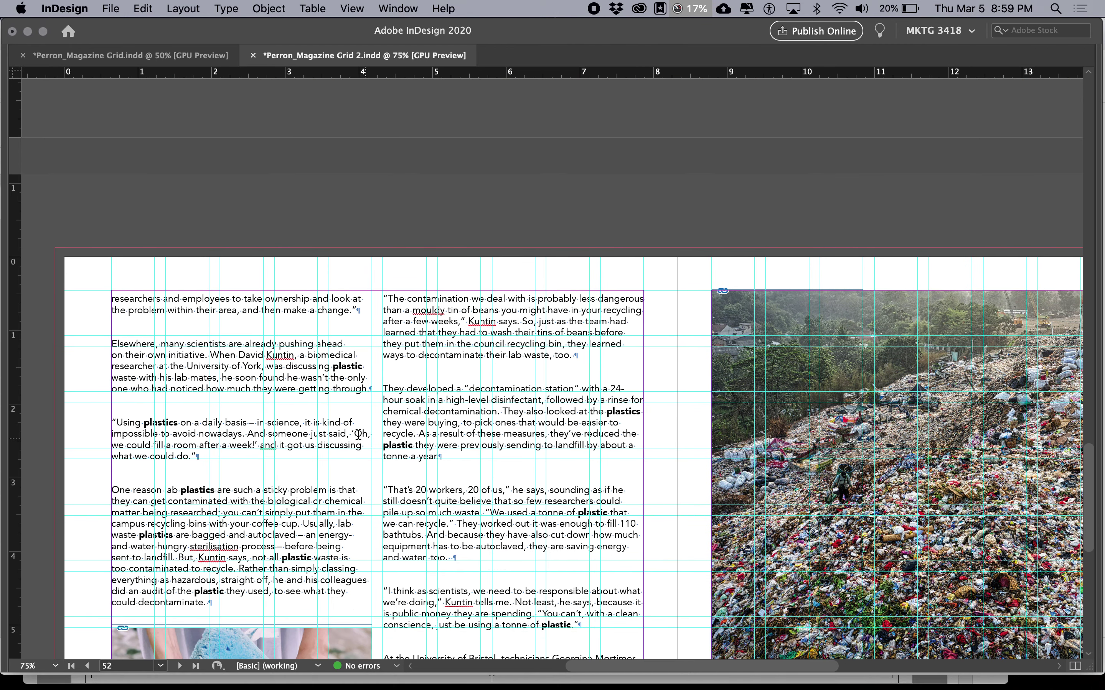
{"action": "left_click", "coordinate": [353, 432]}
{"action": "key", "text": "shift+Return"}
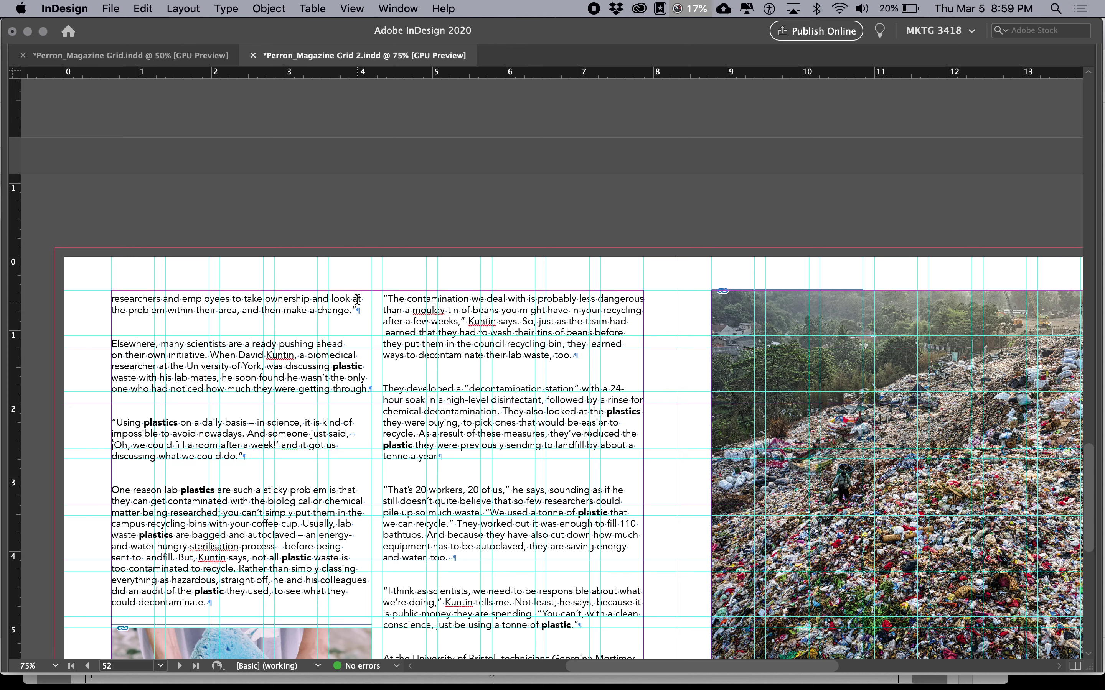
- Insert a forced line break before "a tonne a year" in page 52's "decontamination station" paragraph
{"action": "scroll", "coordinate": [316, 315], "scroll_direction": "down", "scroll_amount": 5}
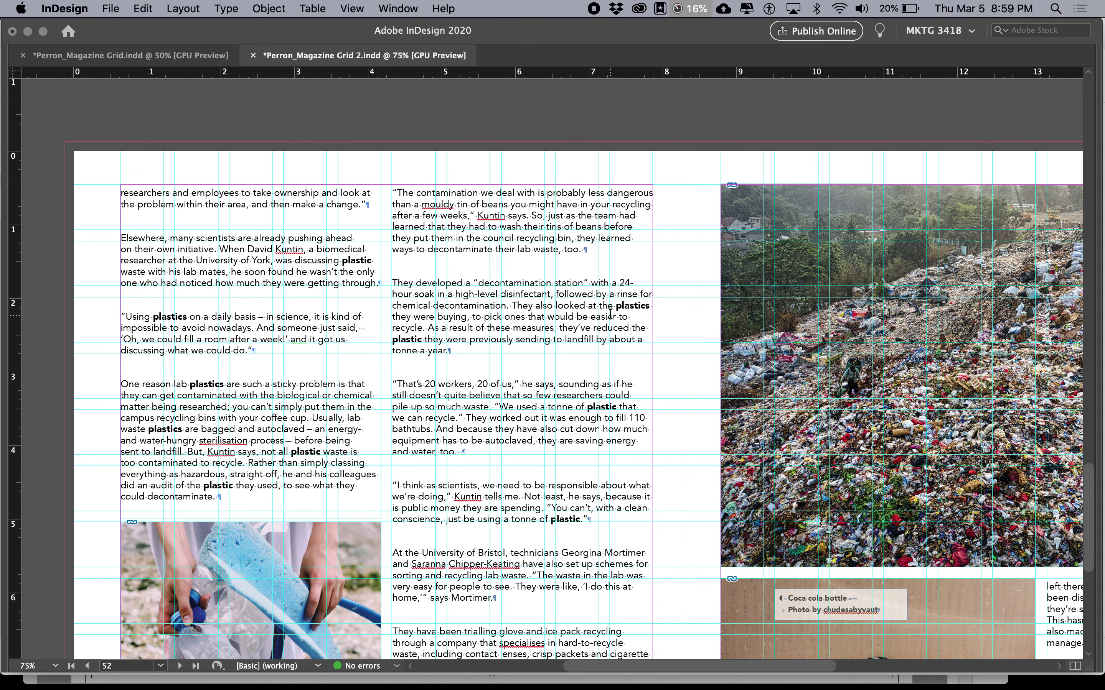
{"action": "left_click", "coordinate": [641, 340]}
{"action": "key", "text": "shift+Return"}
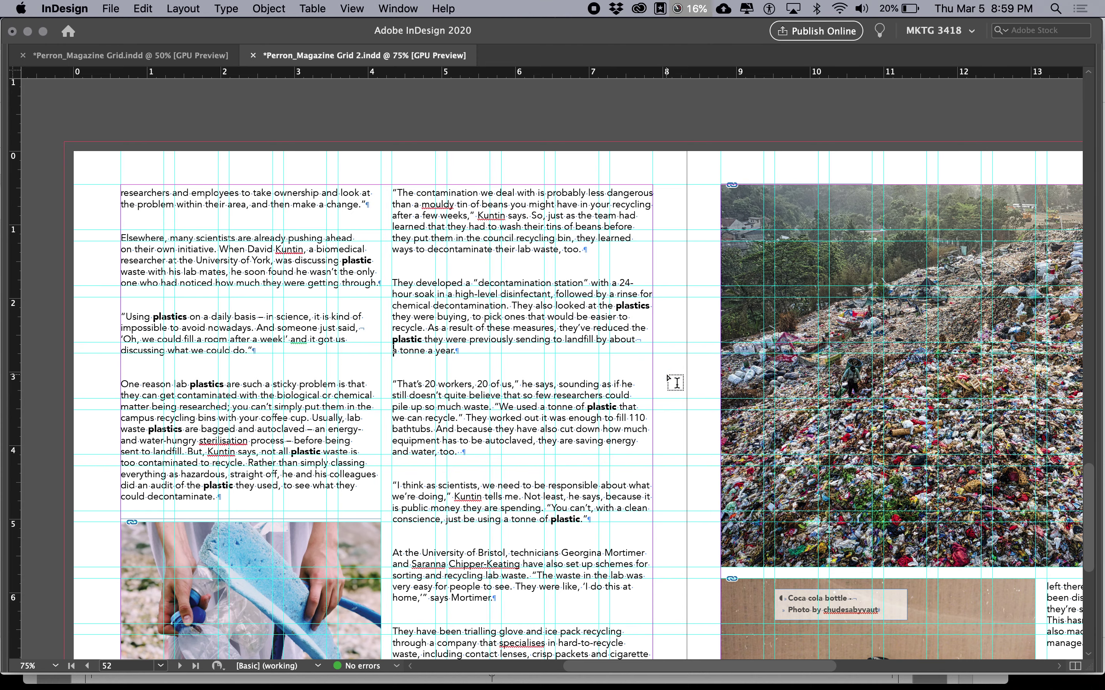
- Check the remaining body copy on pages 52 and 53 for awkward line endings, widows and orphans
{"action": "scroll", "coordinate": [676, 383], "scroll_direction": "down", "scroll_amount": 4}
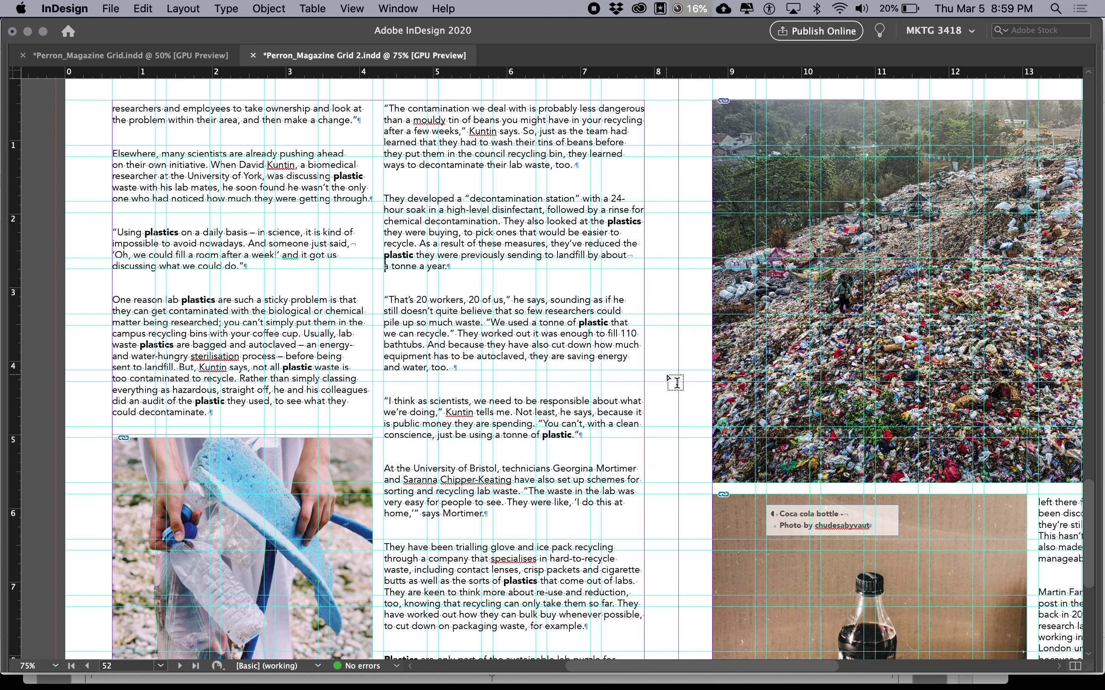
{"action": "left_click", "coordinate": [622, 334]}
{"action": "type", "text": "1"}
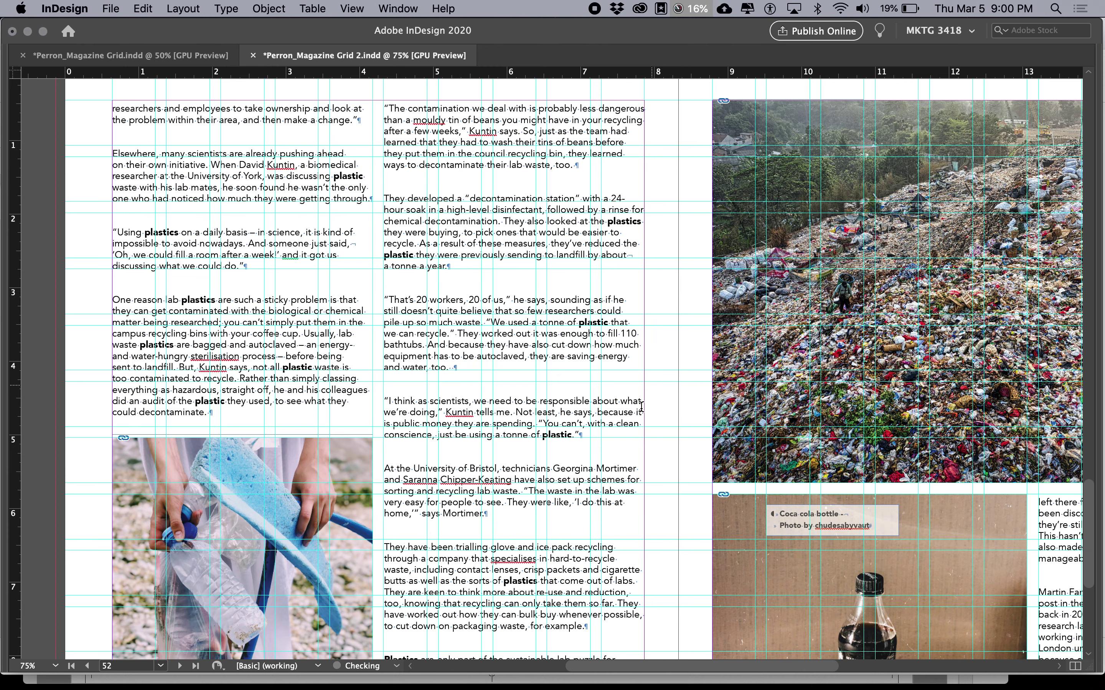
{"action": "scroll", "coordinate": [641, 407], "scroll_direction": "down", "scroll_amount": 5}
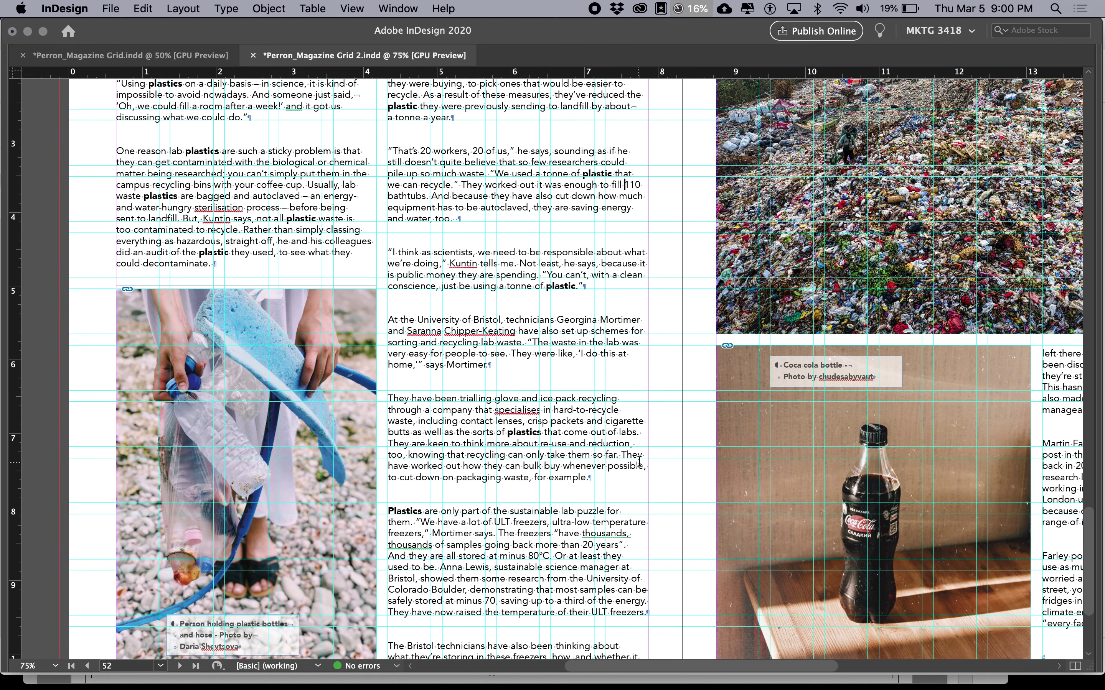
{"action": "scroll", "coordinate": [612, 465], "scroll_direction": "down", "scroll_amount": 1}
{"action": "scroll", "coordinate": [613, 464], "scroll_direction": "down", "scroll_amount": 3}
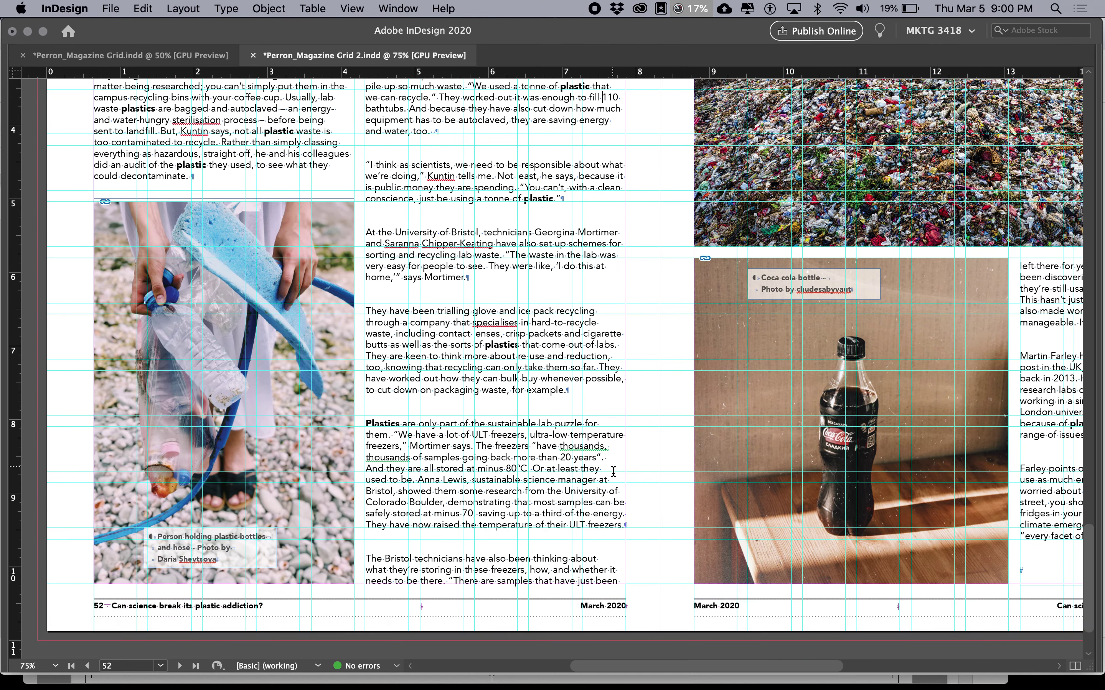
{"action": "scroll", "coordinate": [616, 498], "scroll_direction": "right", "scroll_amount": 6}
{"action": "scroll", "coordinate": [619, 507], "scroll_direction": "right", "scroll_amount": 5}
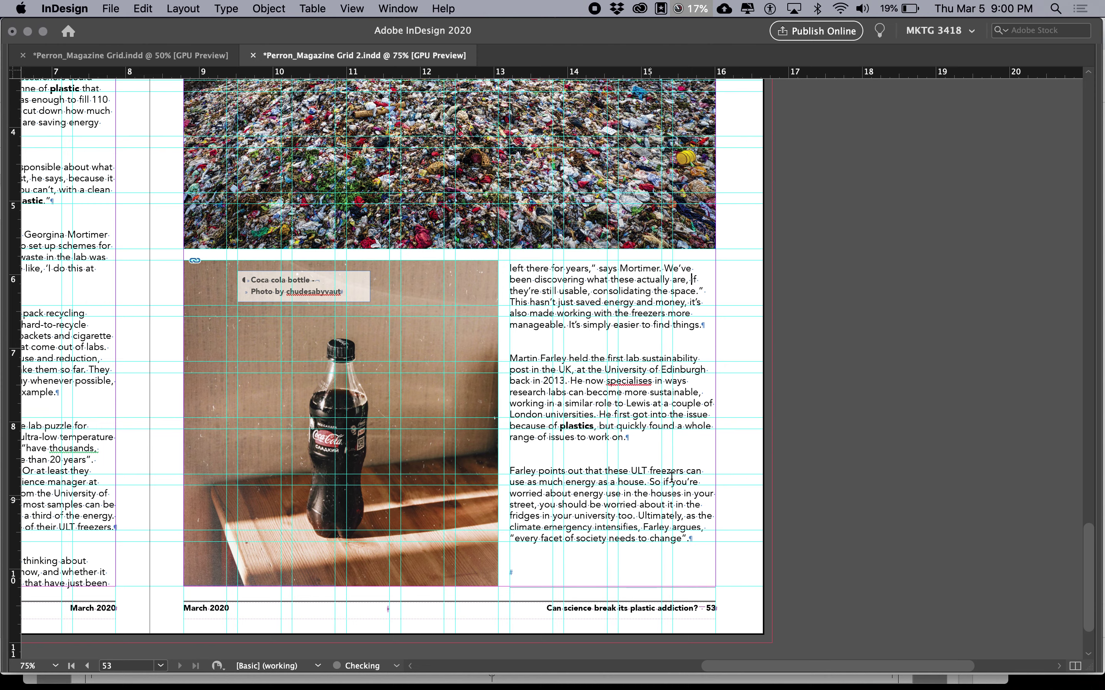
- Leave text editing, fit the page in the window, and review the article's spreads in Preview mode without guides or frame edges
{"action": "key", "text": "Escape"}
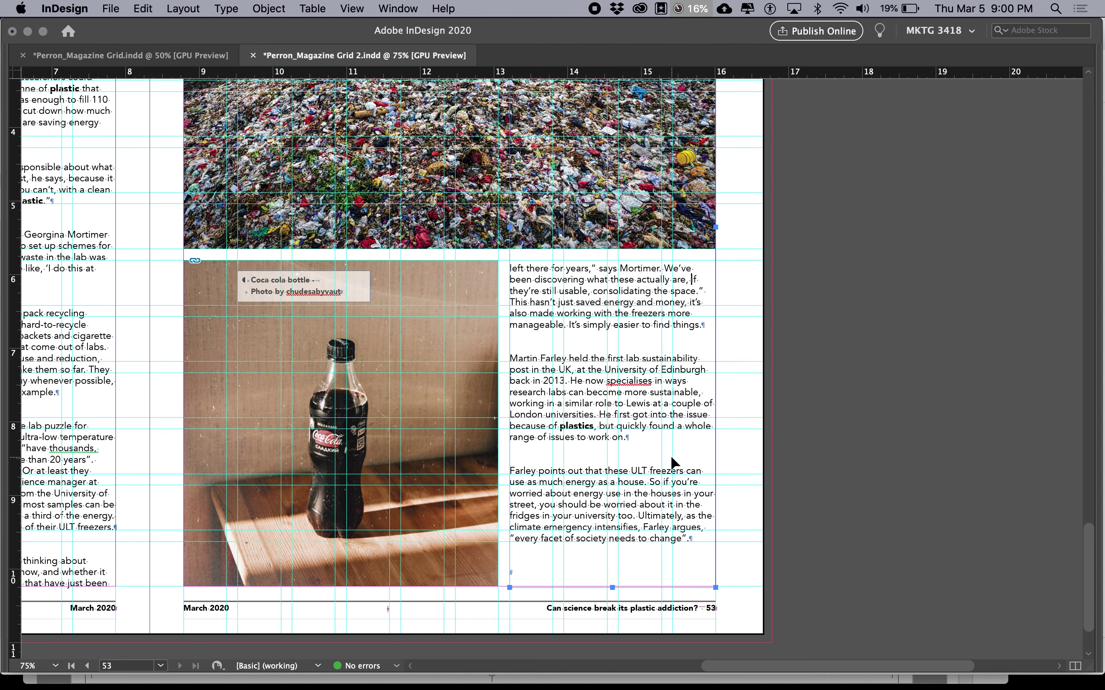
{"action": "key", "text": "super+0"}
{"action": "key", "text": "w"}
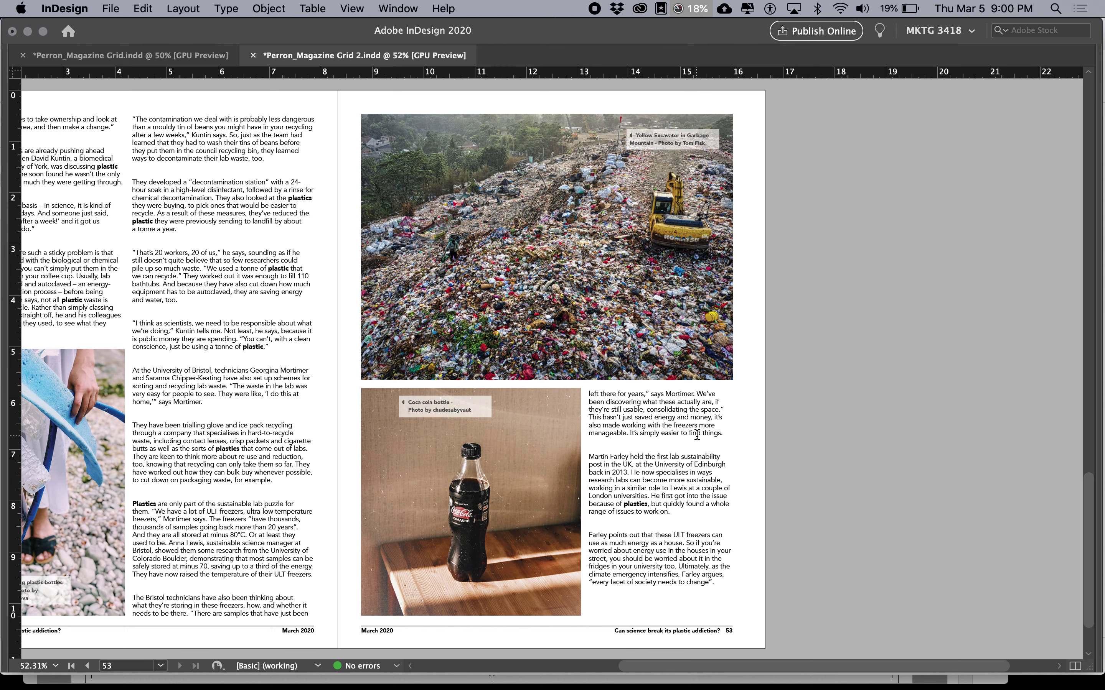
{"action": "scroll", "coordinate": [699, 435], "scroll_direction": "left", "scroll_amount": 5}
{"action": "scroll", "coordinate": [699, 435], "scroll_direction": "up", "scroll_amount": 1}
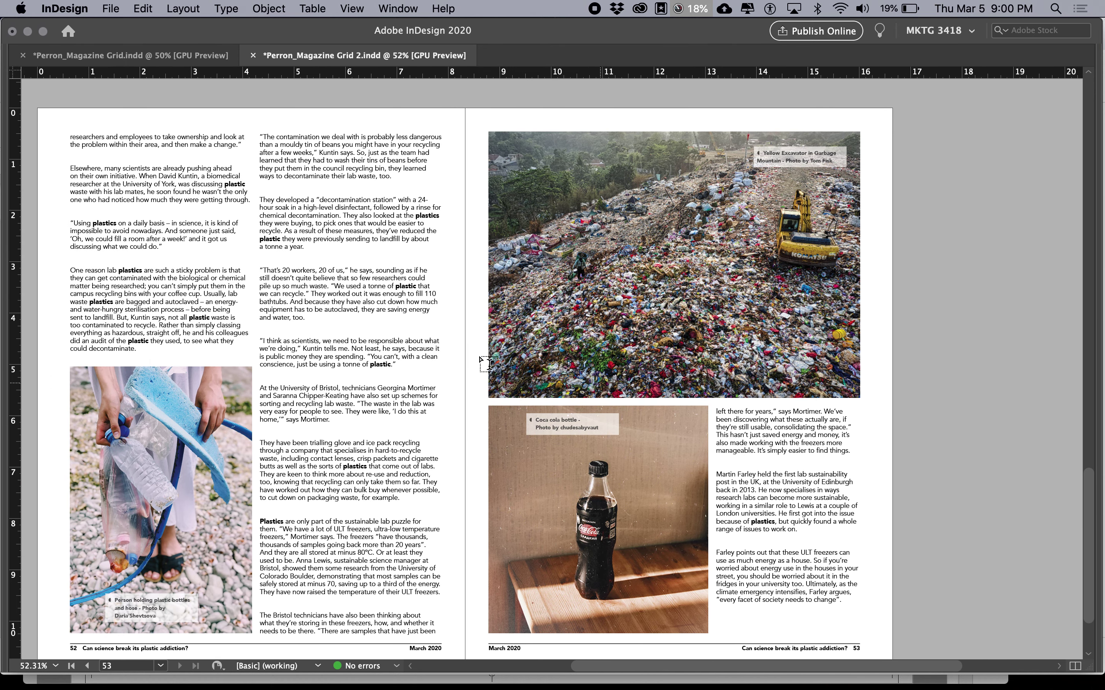
{"action": "scroll", "coordinate": [484, 364], "scroll_direction": "up", "scroll_amount": 15}
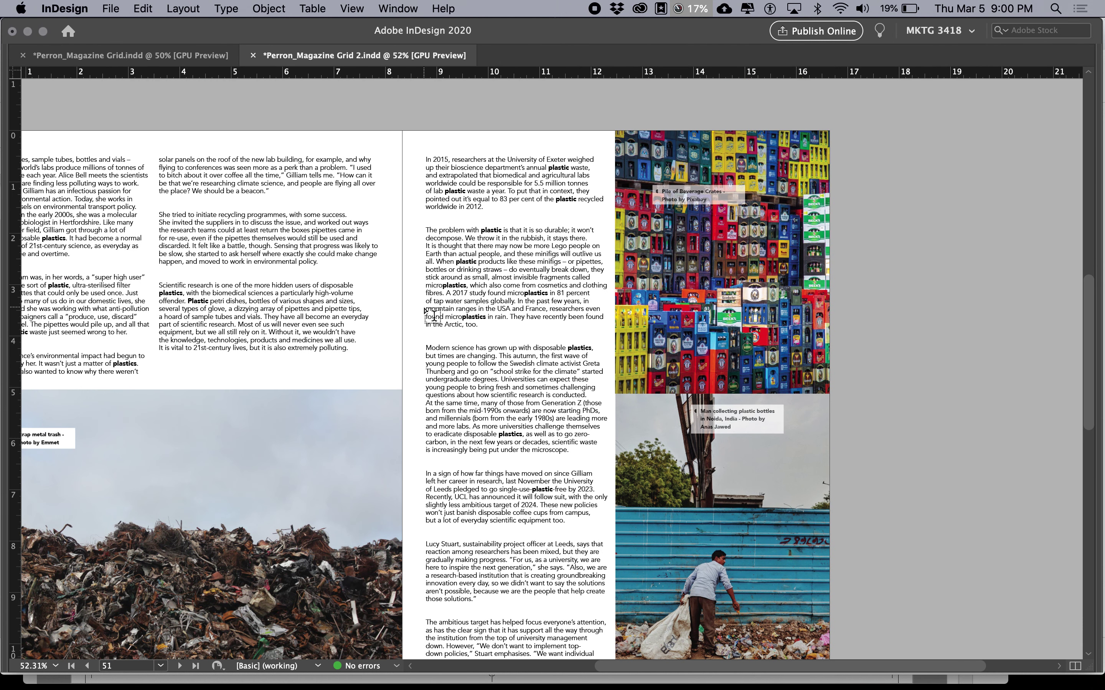
- Switch to Chrome to read the "Finalizing the assignment" instructions in the Magazine Article / Grid document, and return to InDesign
{"action": "key", "text": "super+Tab"}
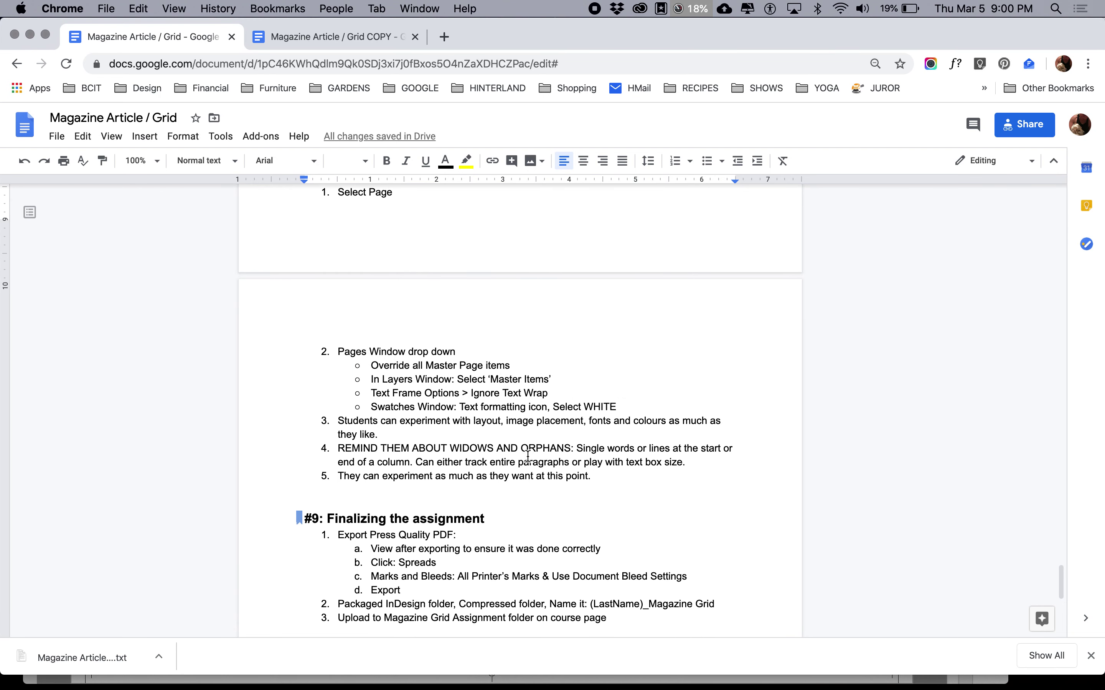
{"action": "scroll", "coordinate": [527, 456], "scroll_direction": "down", "scroll_amount": 3}
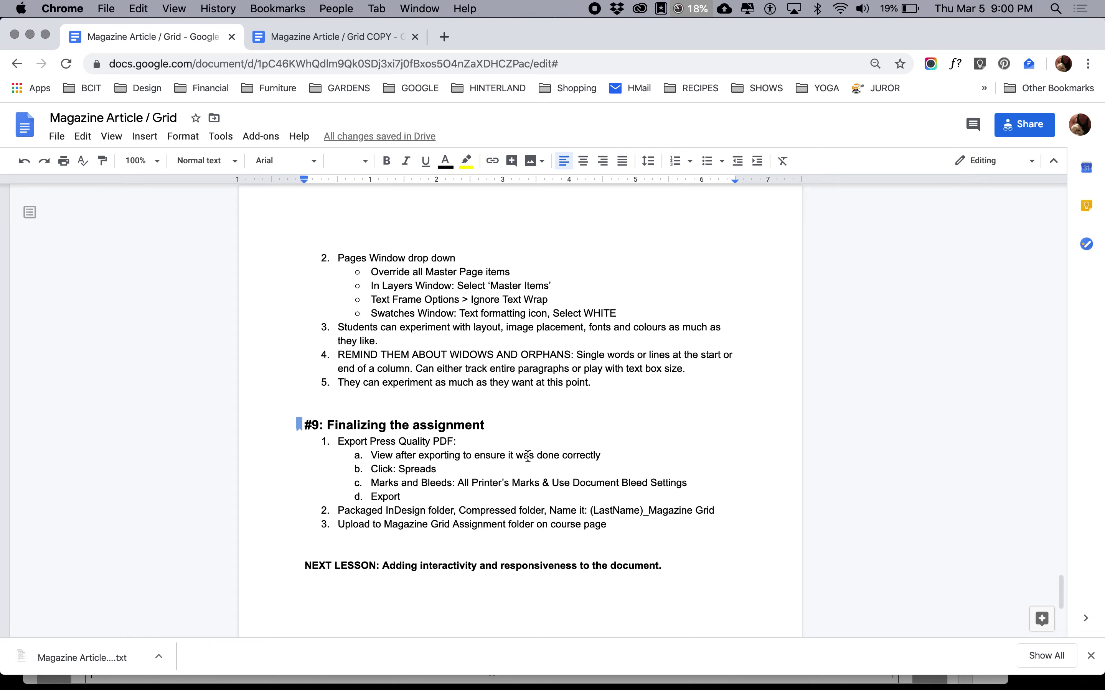
{"action": "key", "text": "super+Tab"}
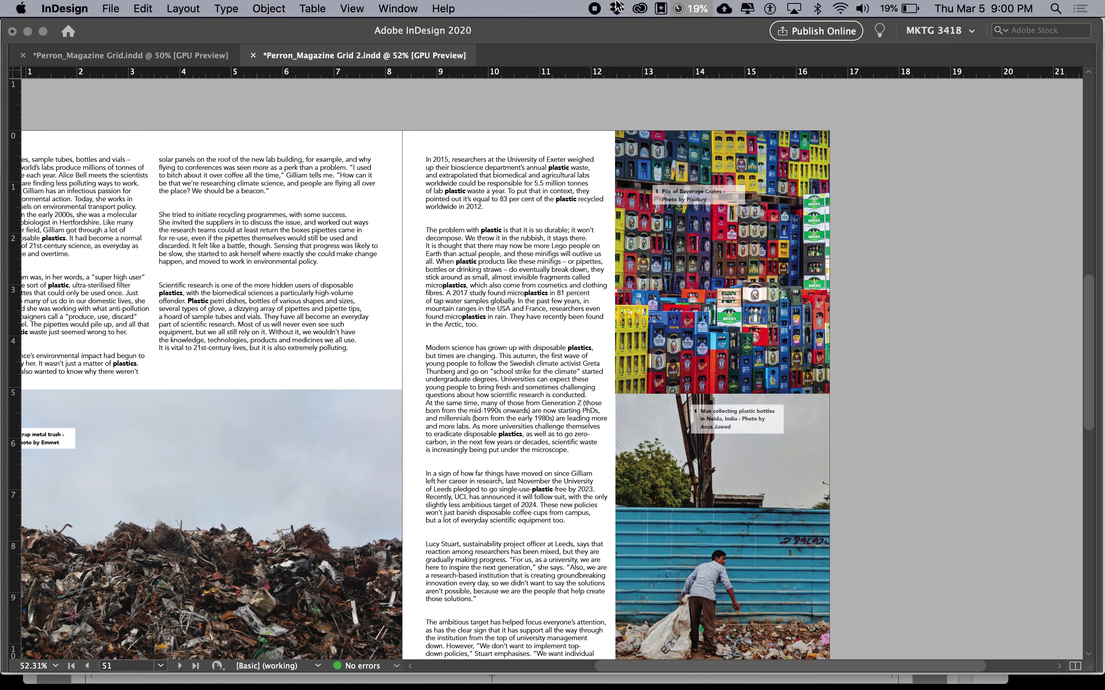